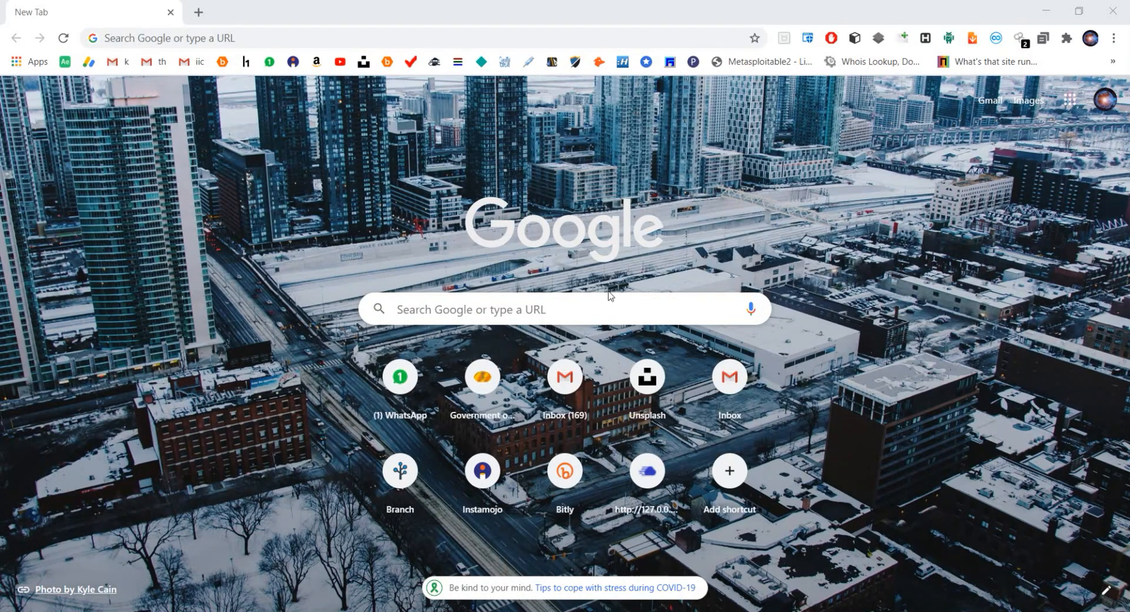
Step: Search Google for "burp suite"
click(271, 40)
text(burr)
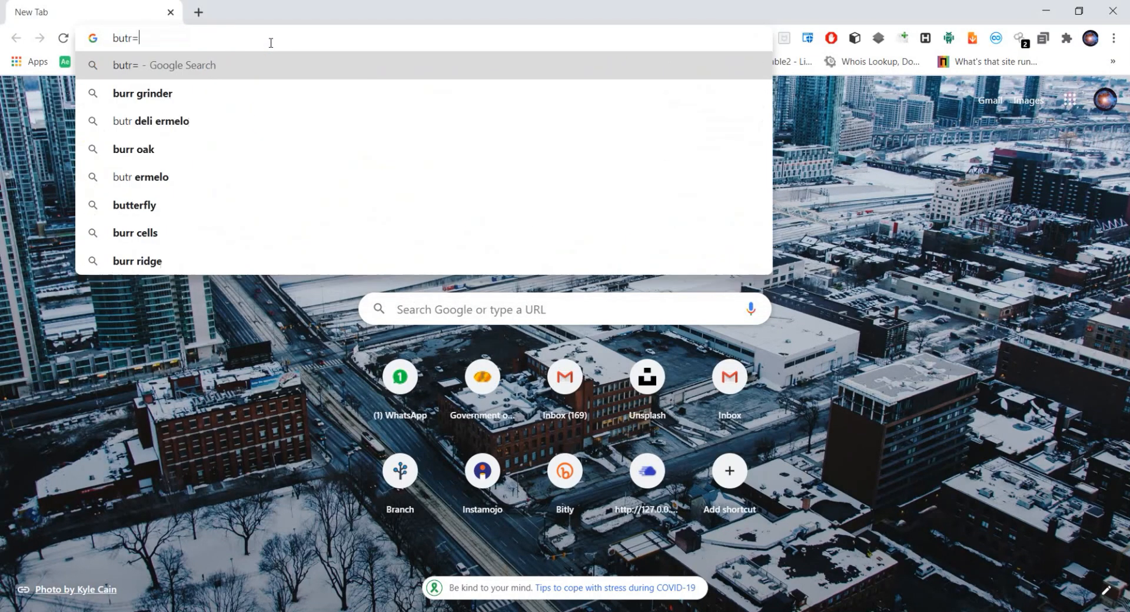
key(BackSpace)
text(p suit)
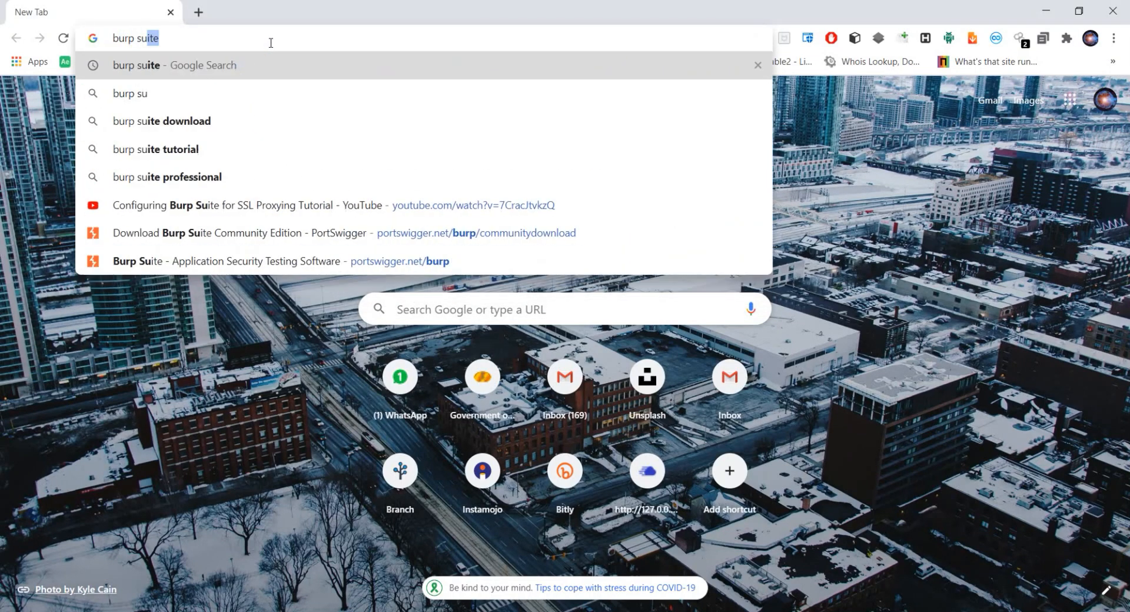
text(e)
key(Return)
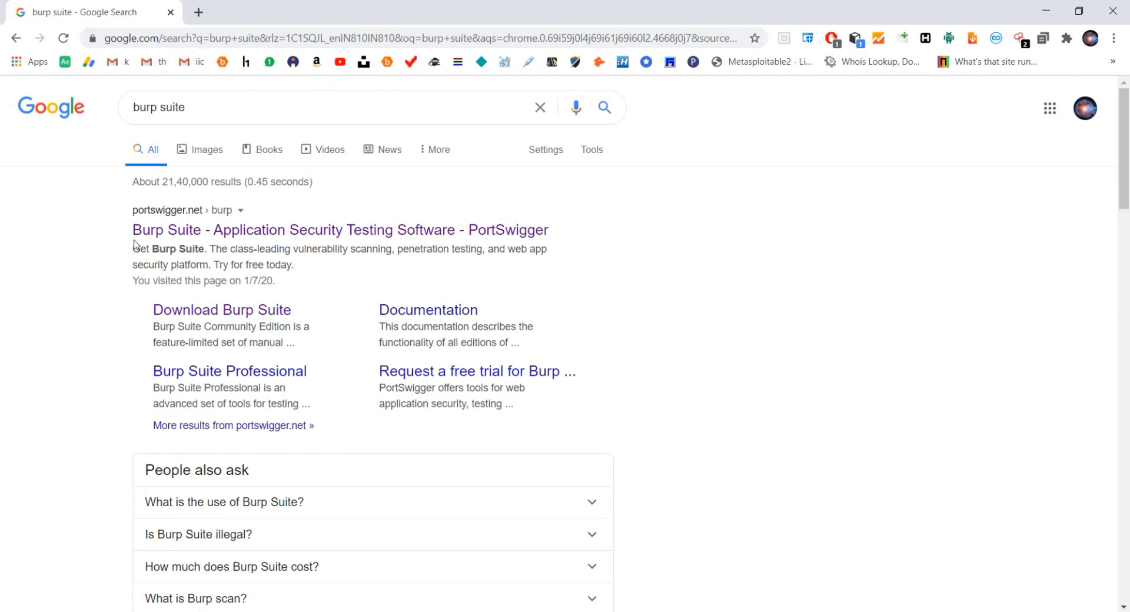
Step: Open the PortSwigger Burp Suite search result in a new browser tab and switch to it
right_click(153, 234)
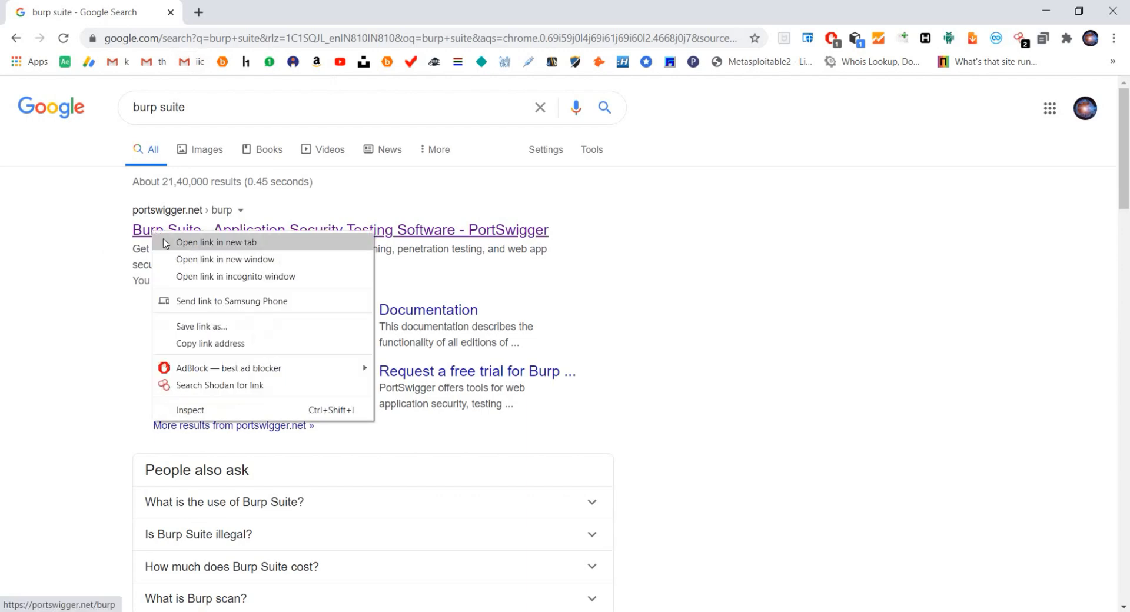
click(171, 243)
click(244, 13)
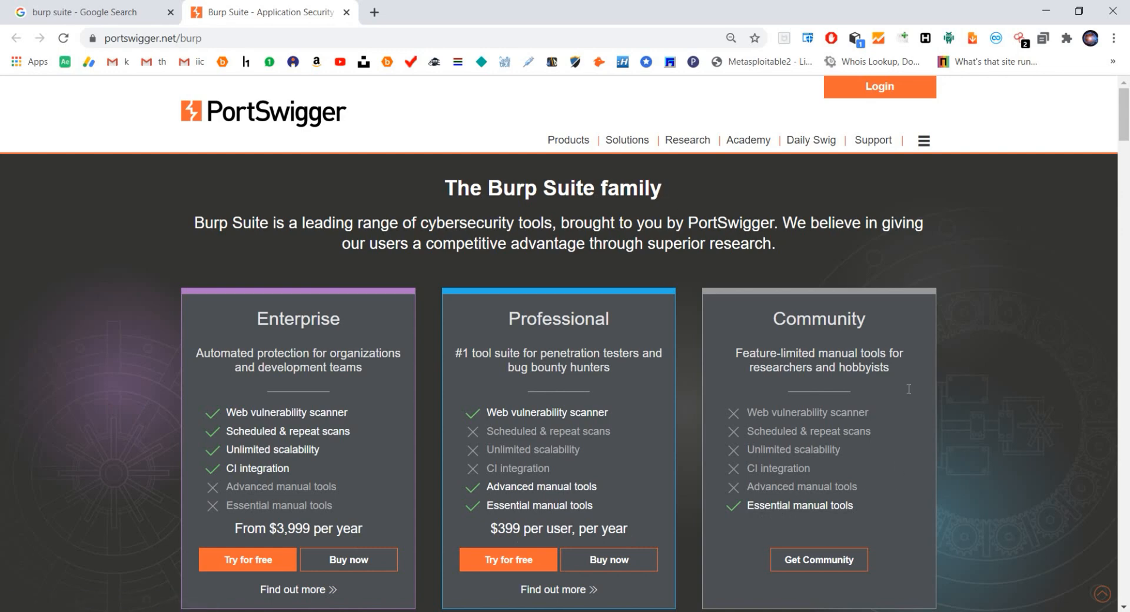
Step: Go from the Burp Suite editions overview to the Community edition and open its latest version's release page
scroll(907, 388, down, 2)
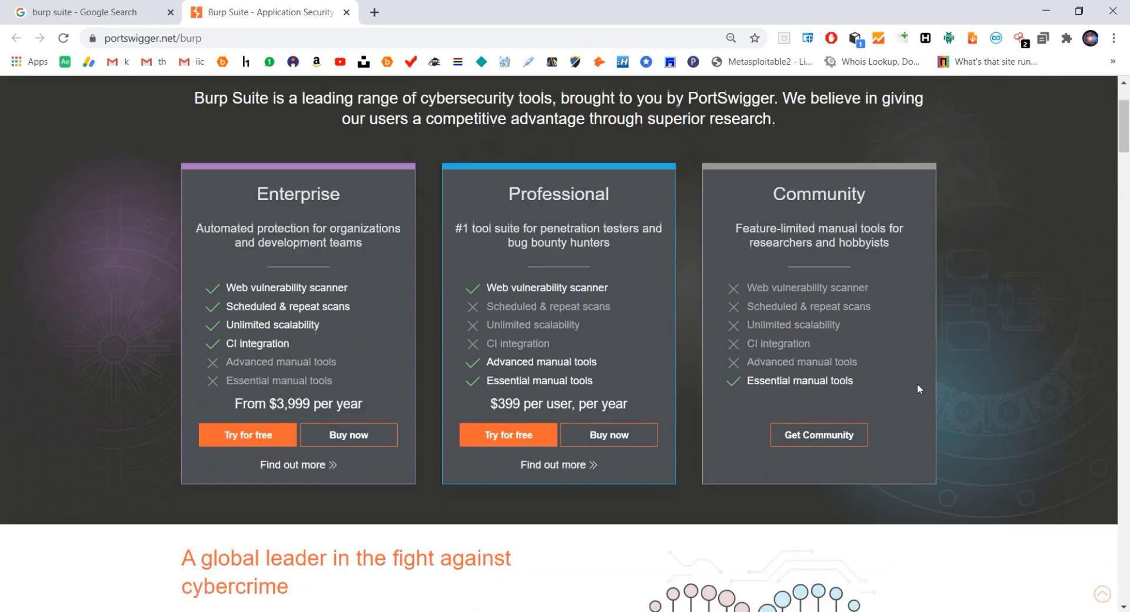
scroll(919, 388, up, 1)
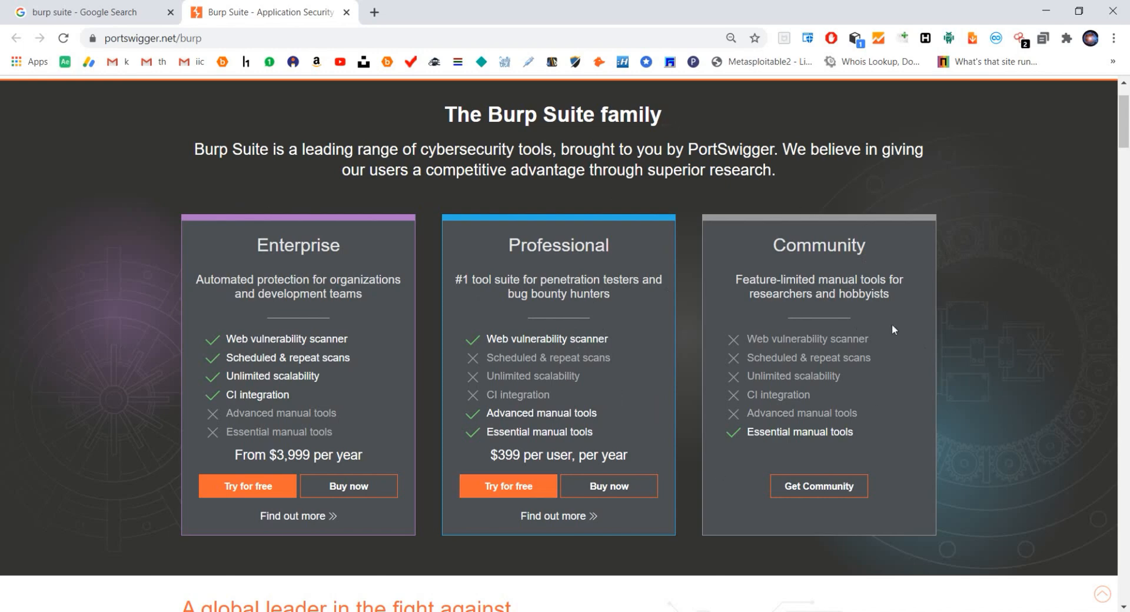
click(816, 483)
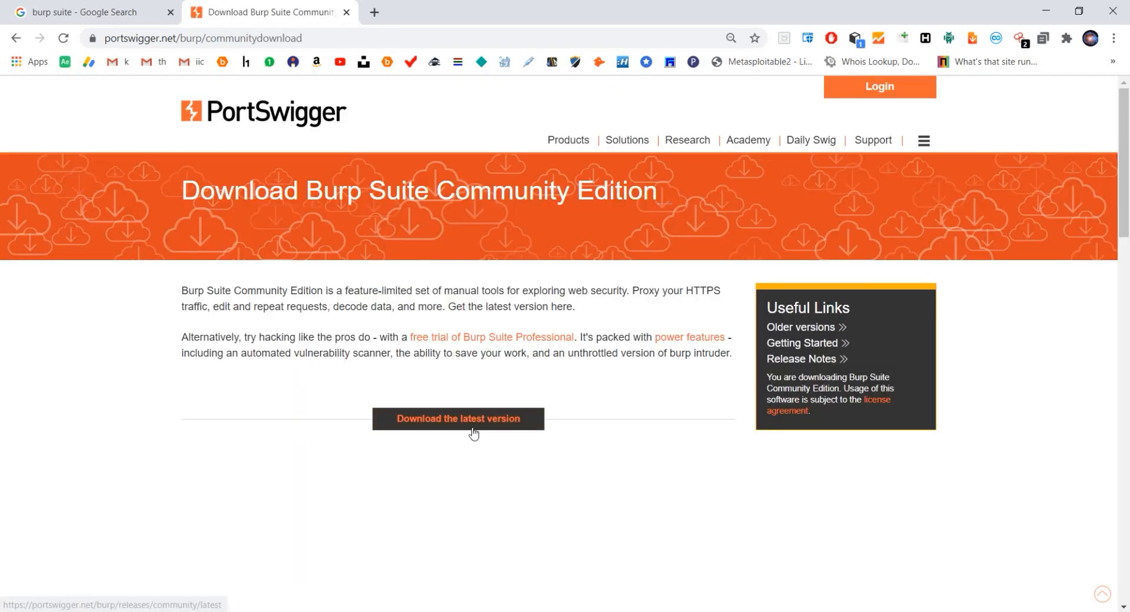
click(504, 421)
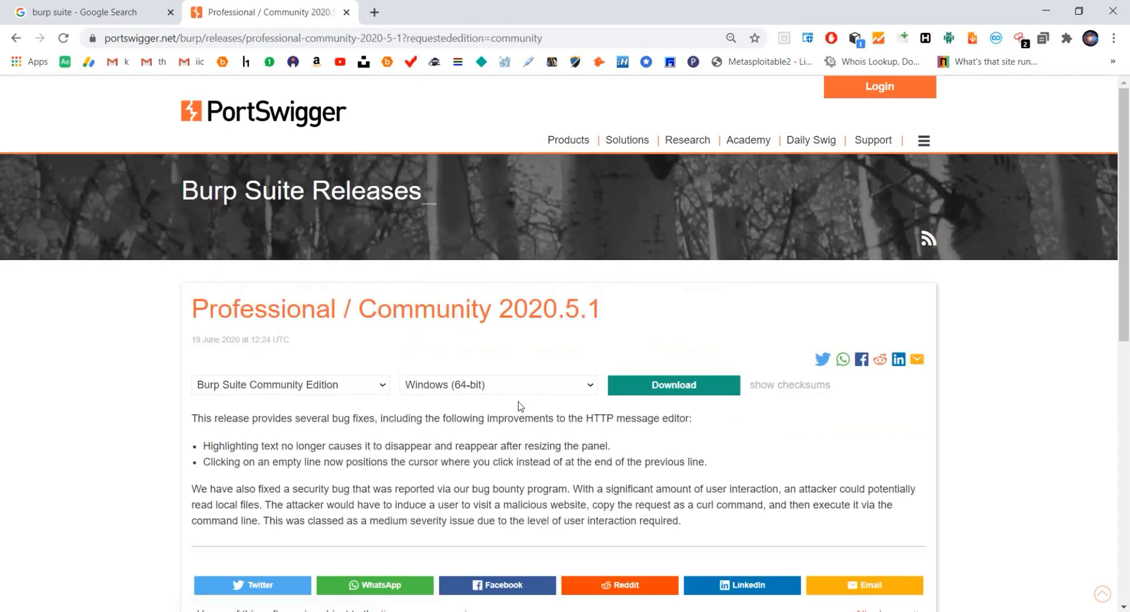
Step: Examine the platform choices offered for downloading Burp Suite Community Edition 2020.5.1
scroll(517, 405, down, 1)
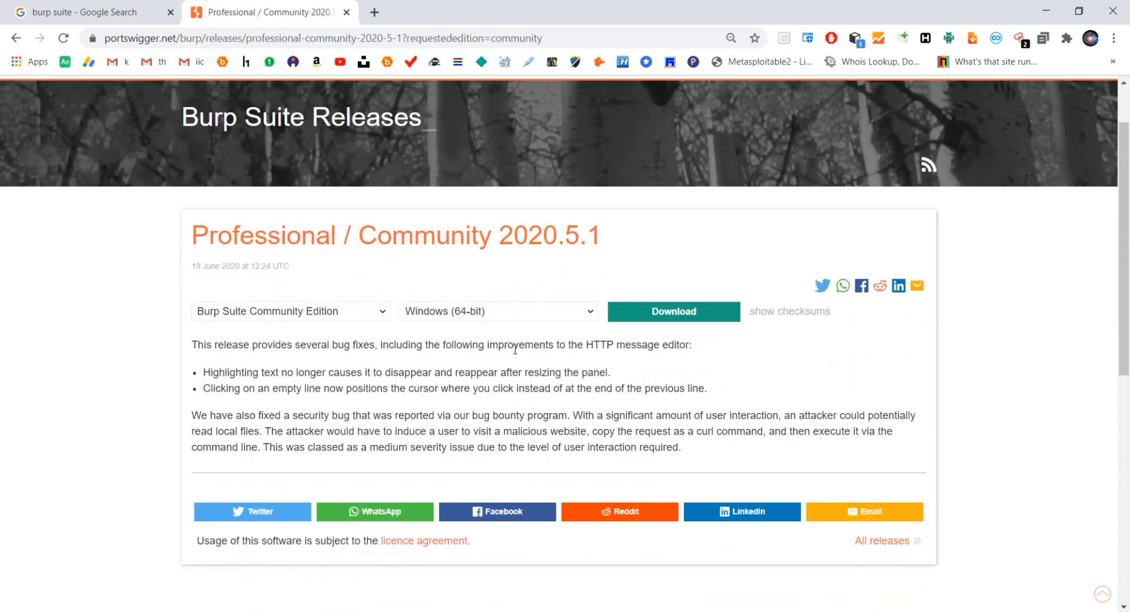
click(555, 316)
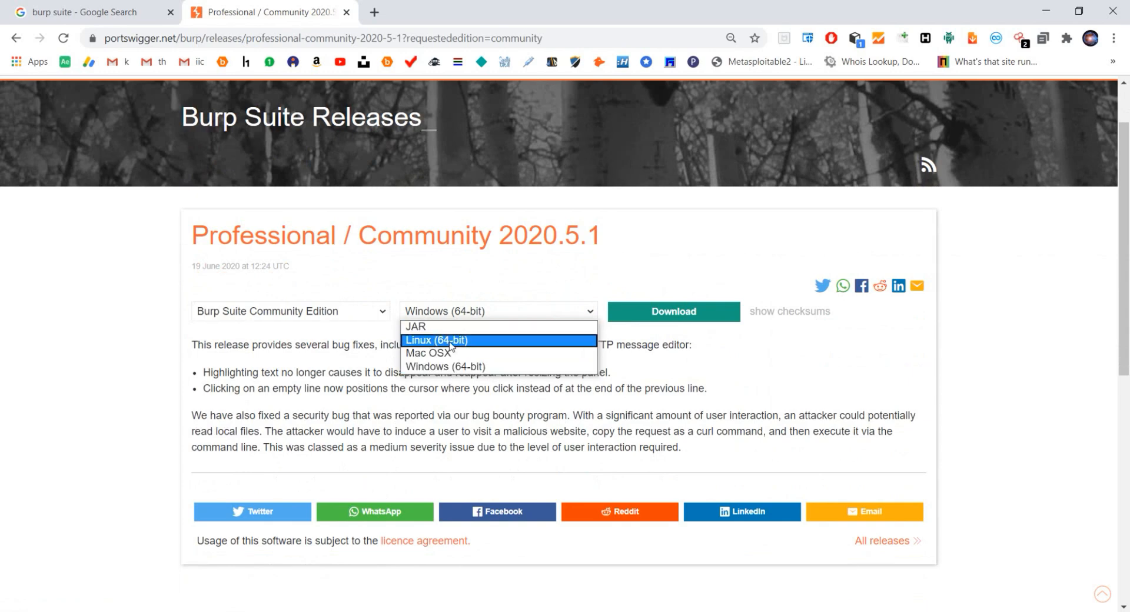
click(466, 411)
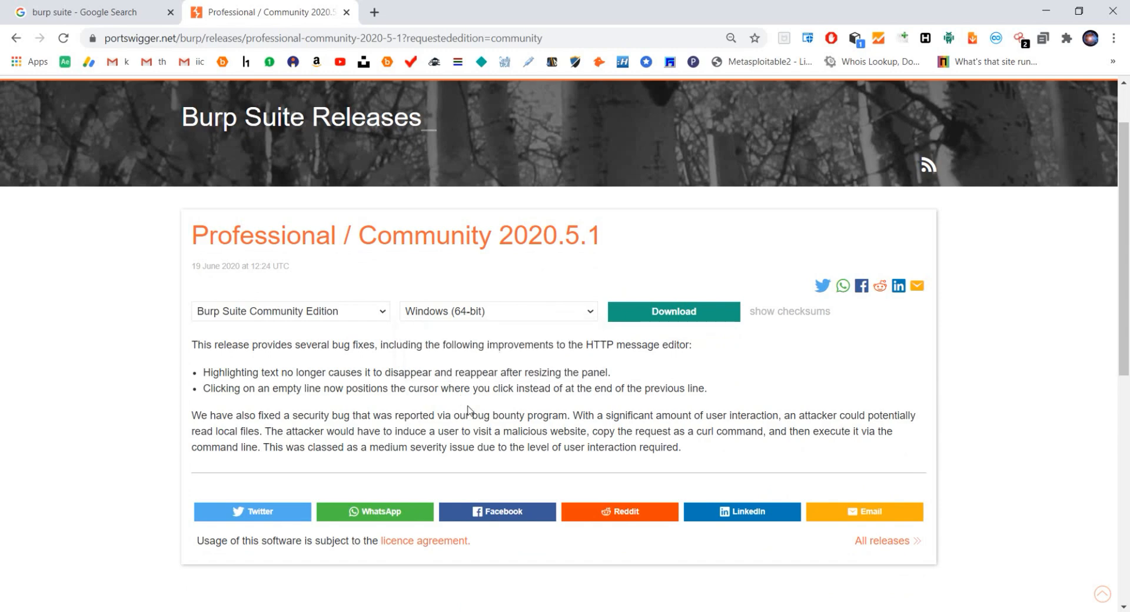
click(467, 318)
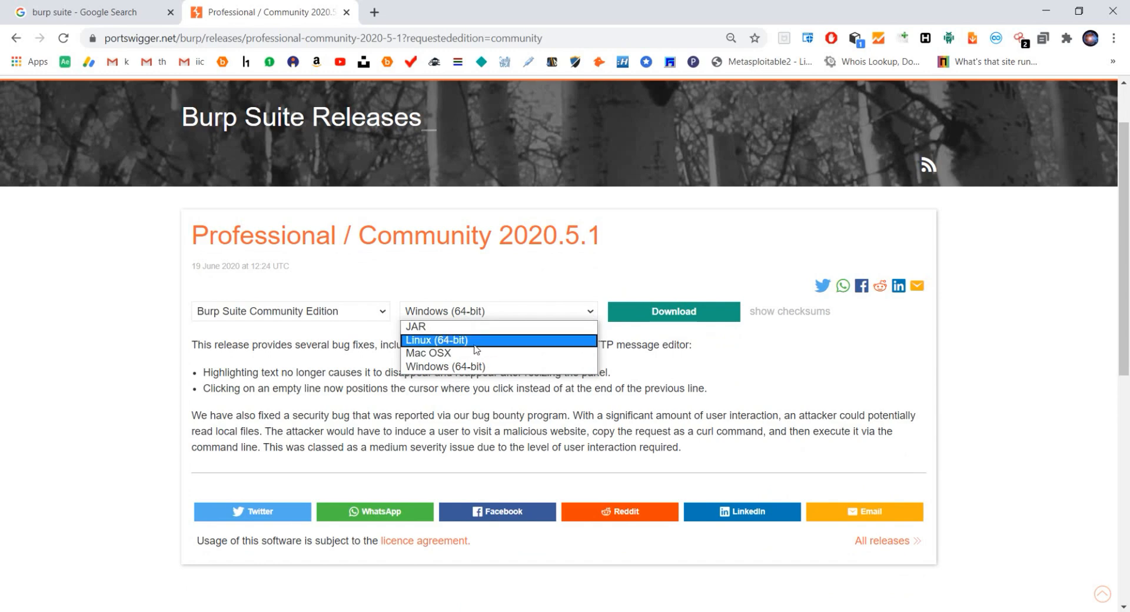
click(520, 442)
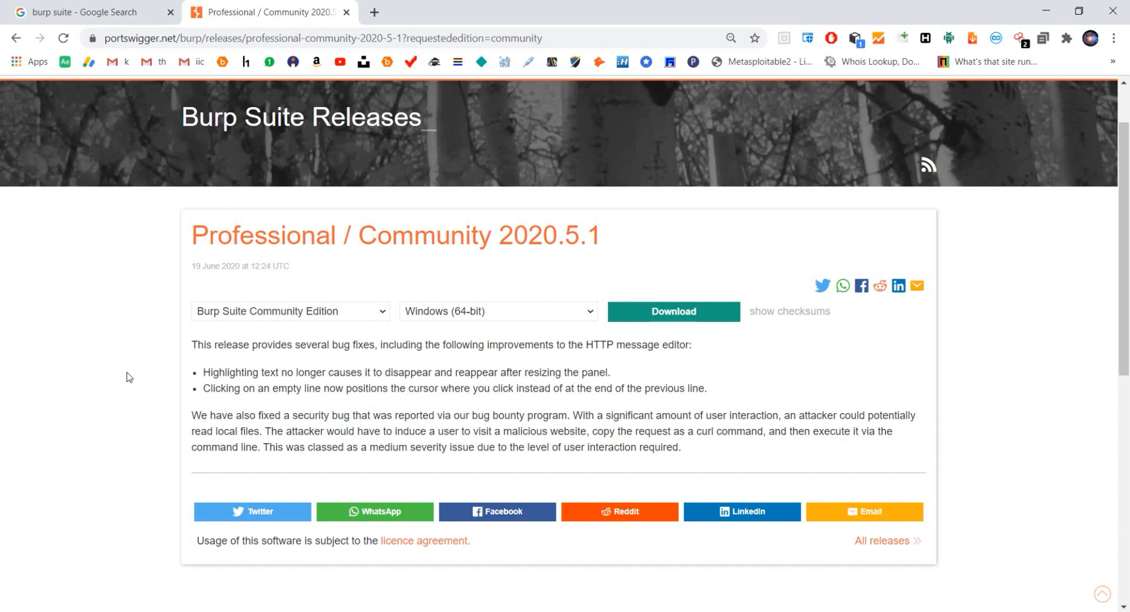
Step: Run the downloaded burpsuite_community_windows-x64_v2020_5_1.exe installer from the browser's downloads list and exit the setup wizard
key(ctrl+j)
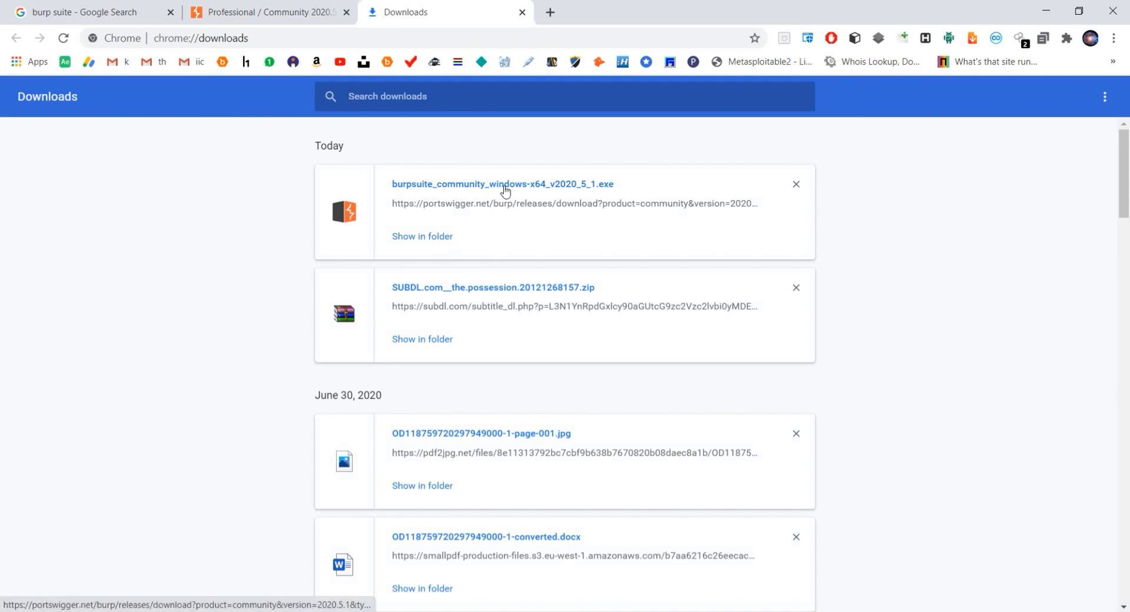
click(269, 11)
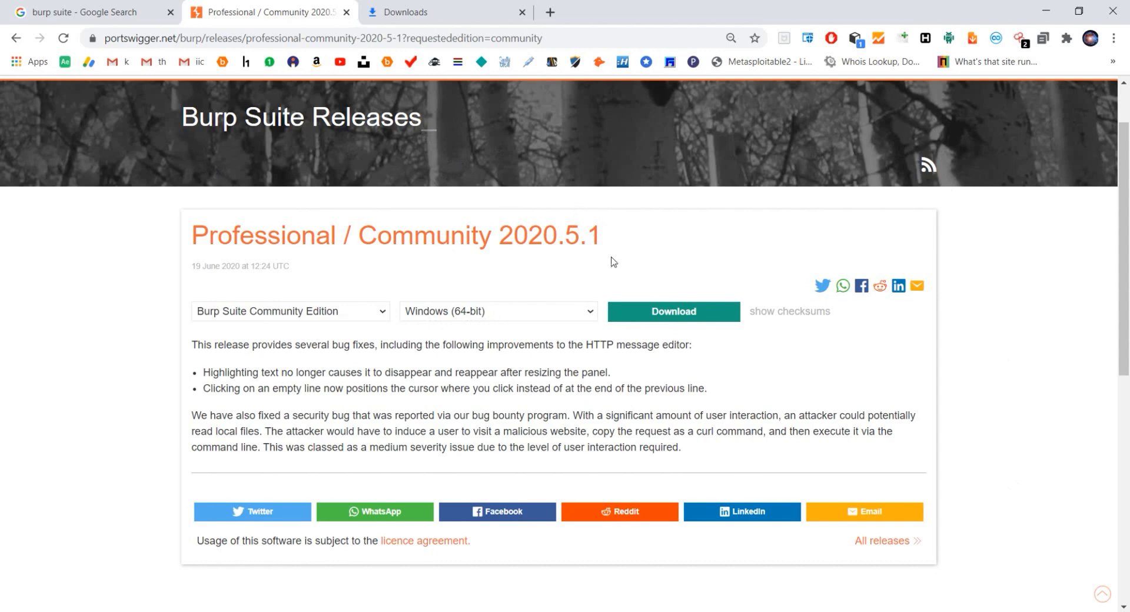
click(485, 14)
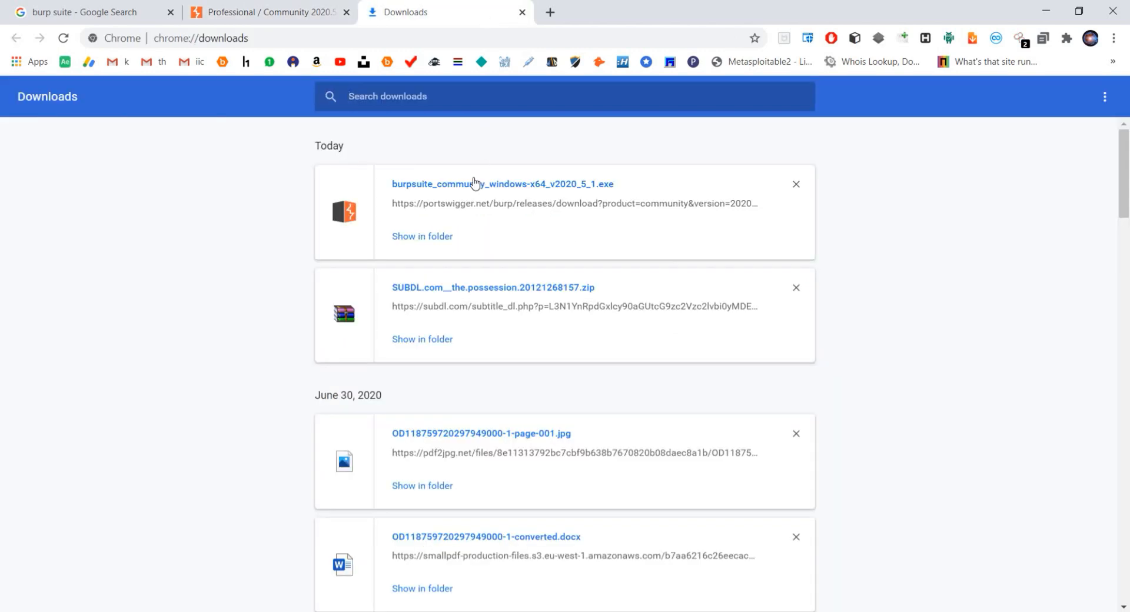
click(472, 183)
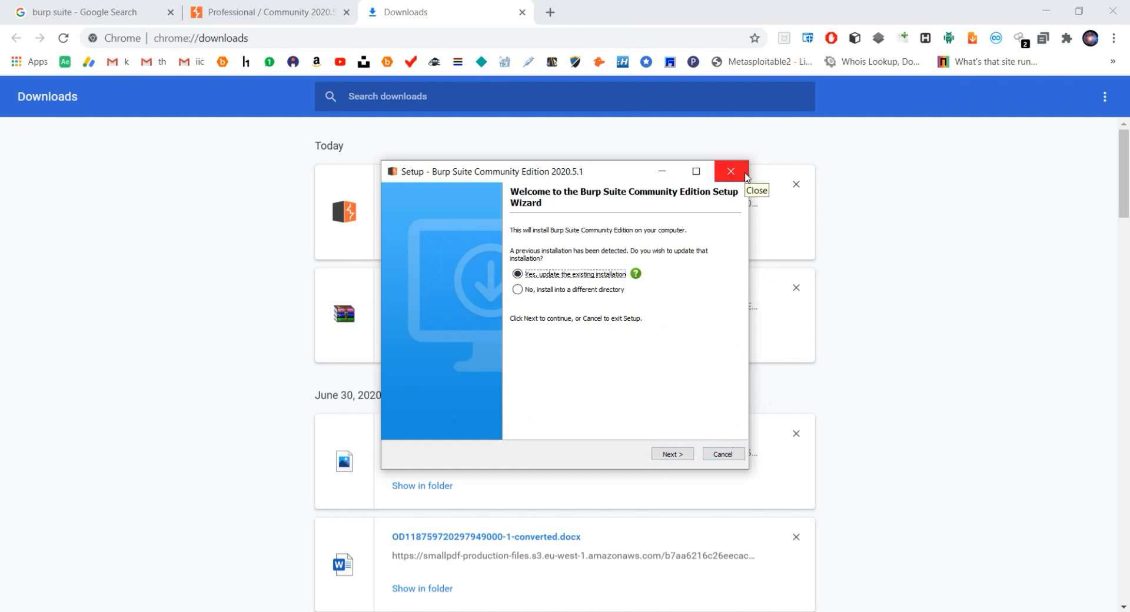
click(746, 176)
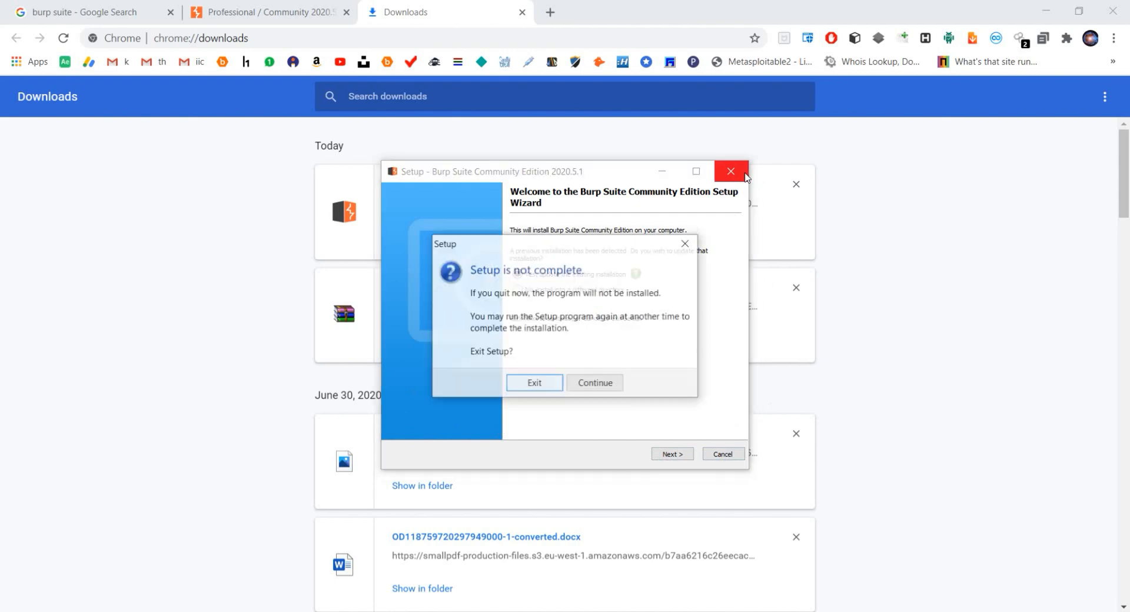
click(533, 383)
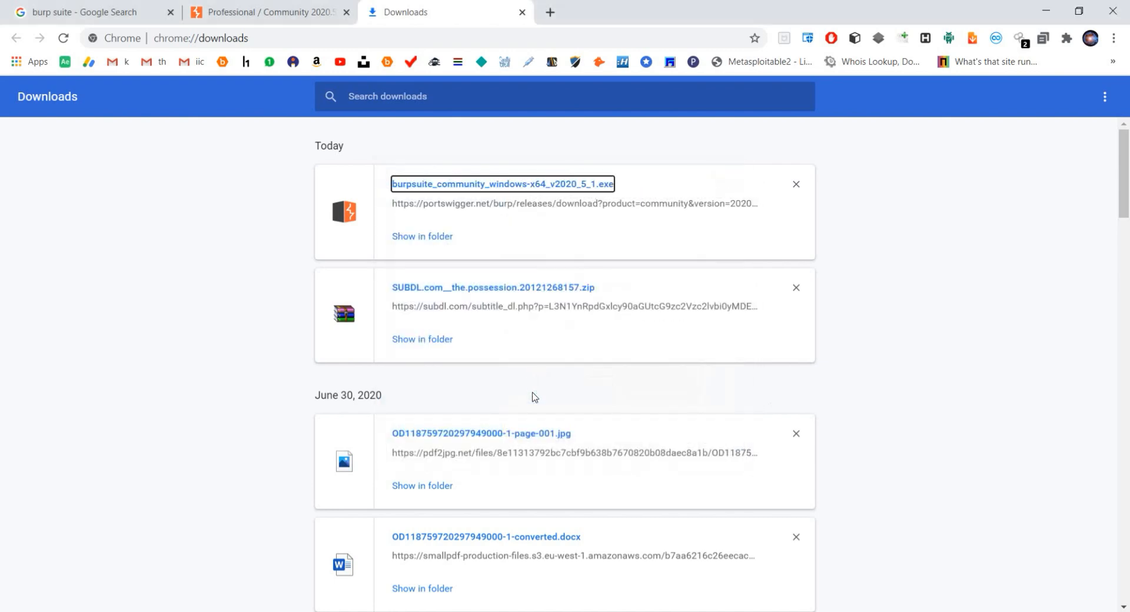
Step: Launch the installed Burp Suite Community Edition and delete its old temporary files
click(10, 611)
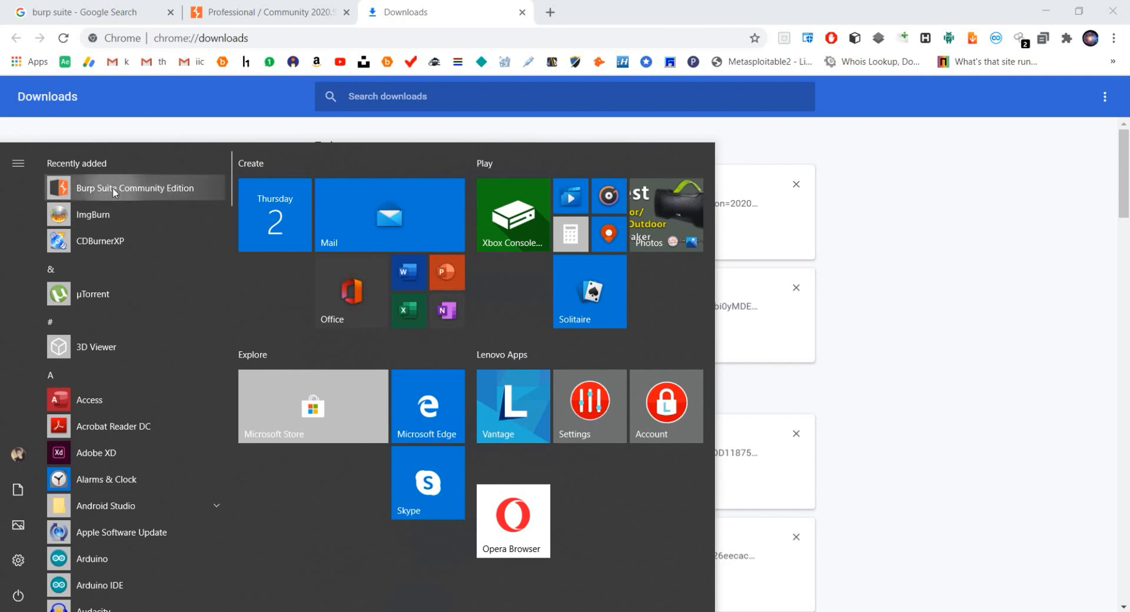
click(148, 191)
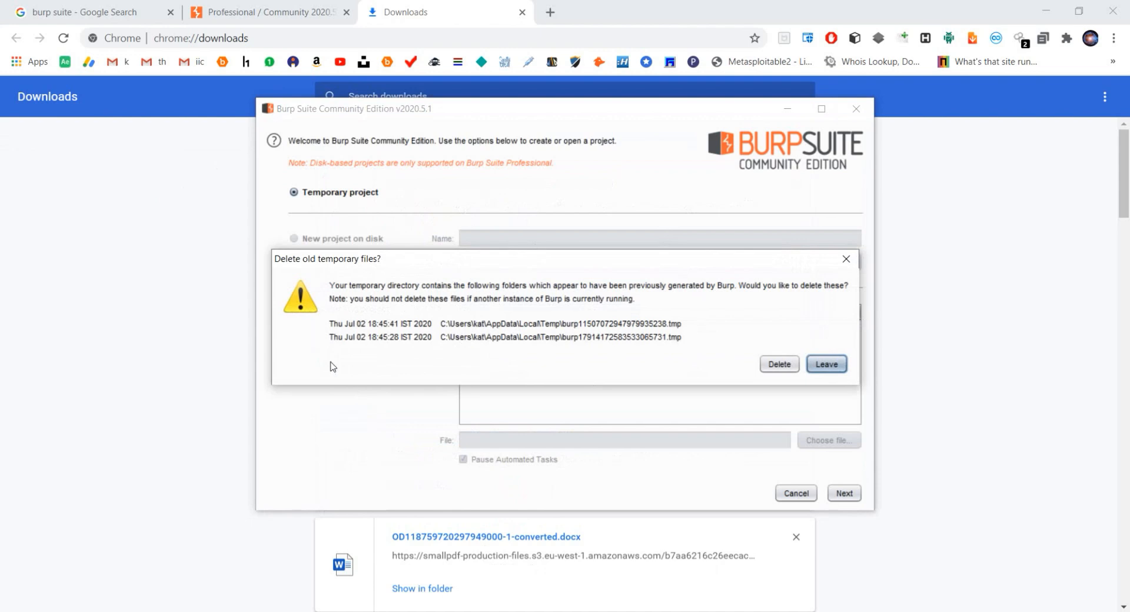
click(778, 367)
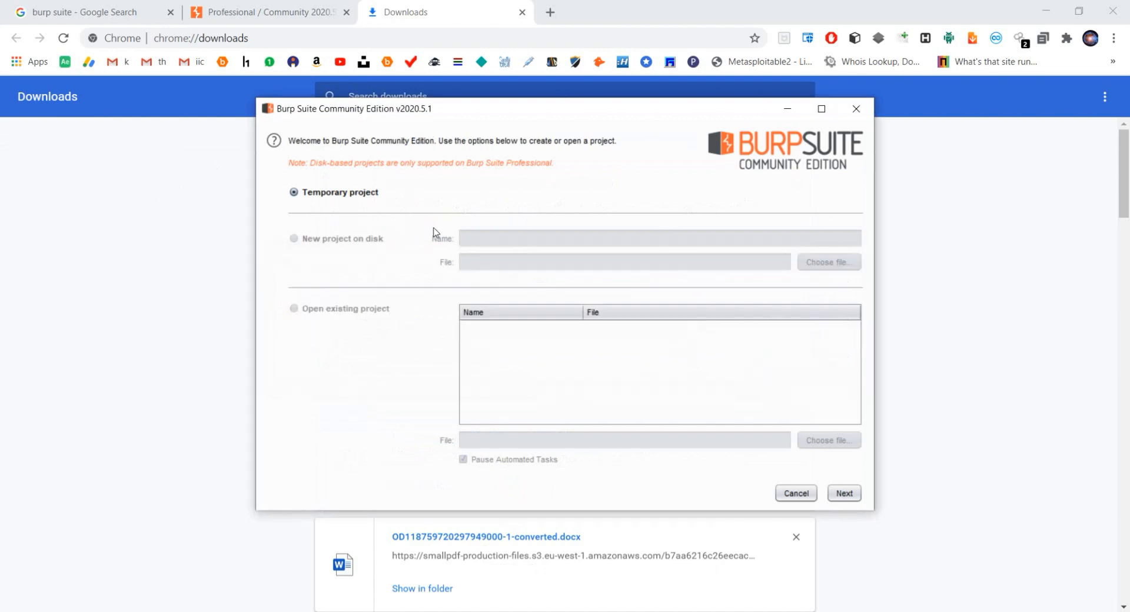
Step: Minimize the browser and start Burp Suite with a temporary project using the Burp defaults
click(1045, 11)
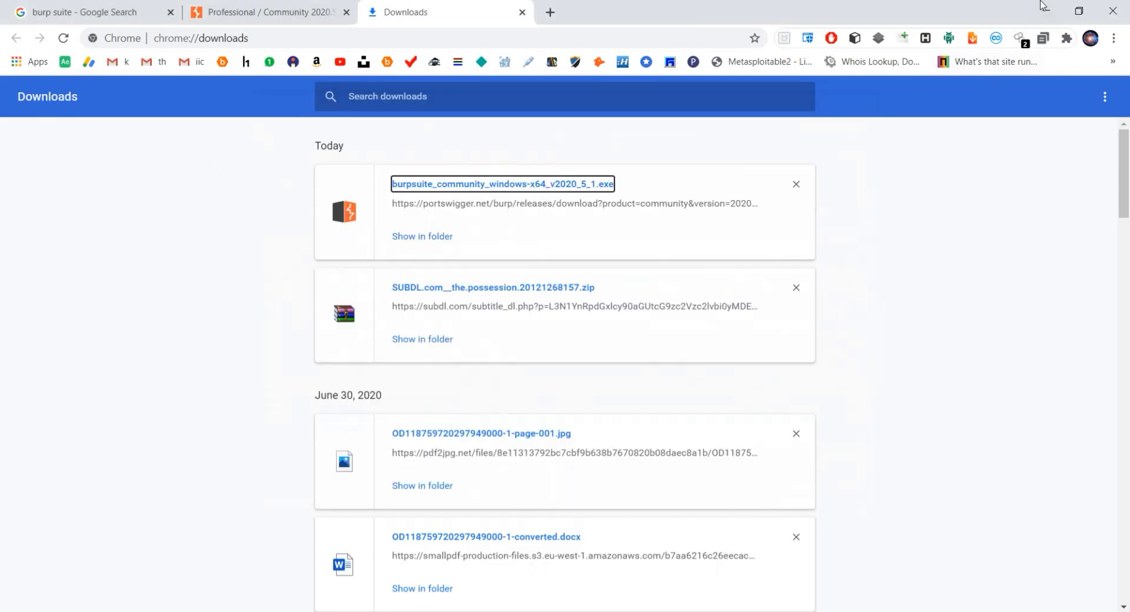
drag(691, 110, 684, 73)
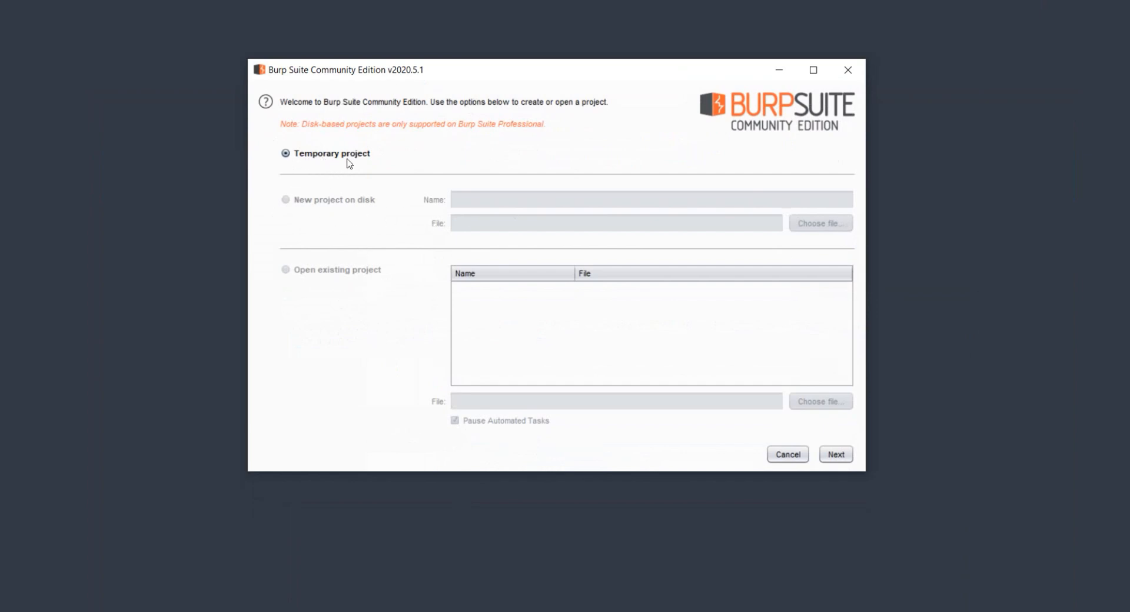
click(827, 459)
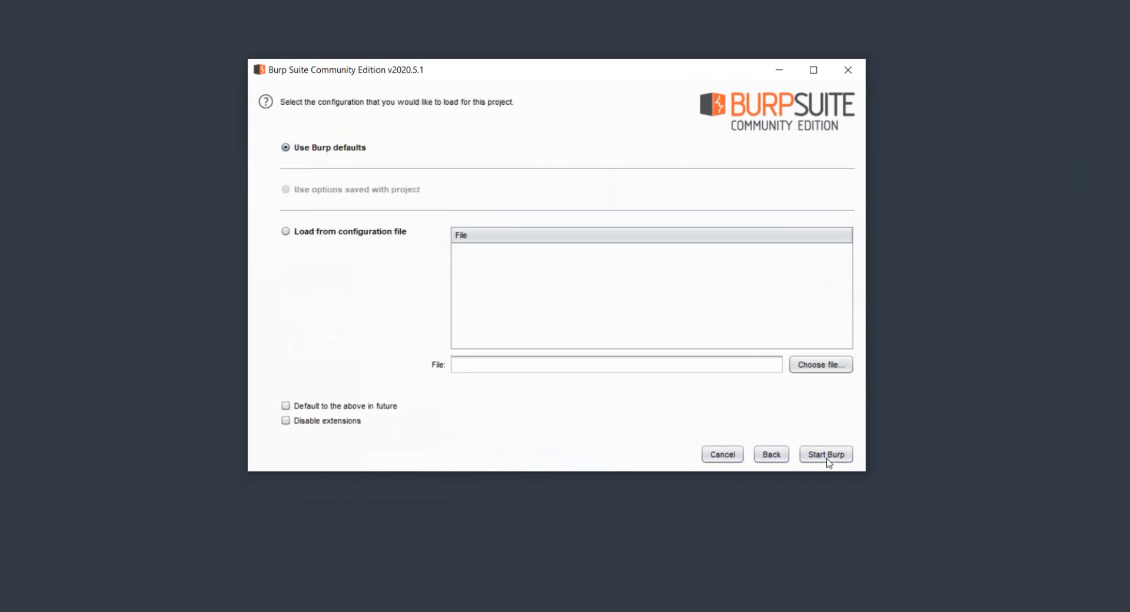
click(825, 459)
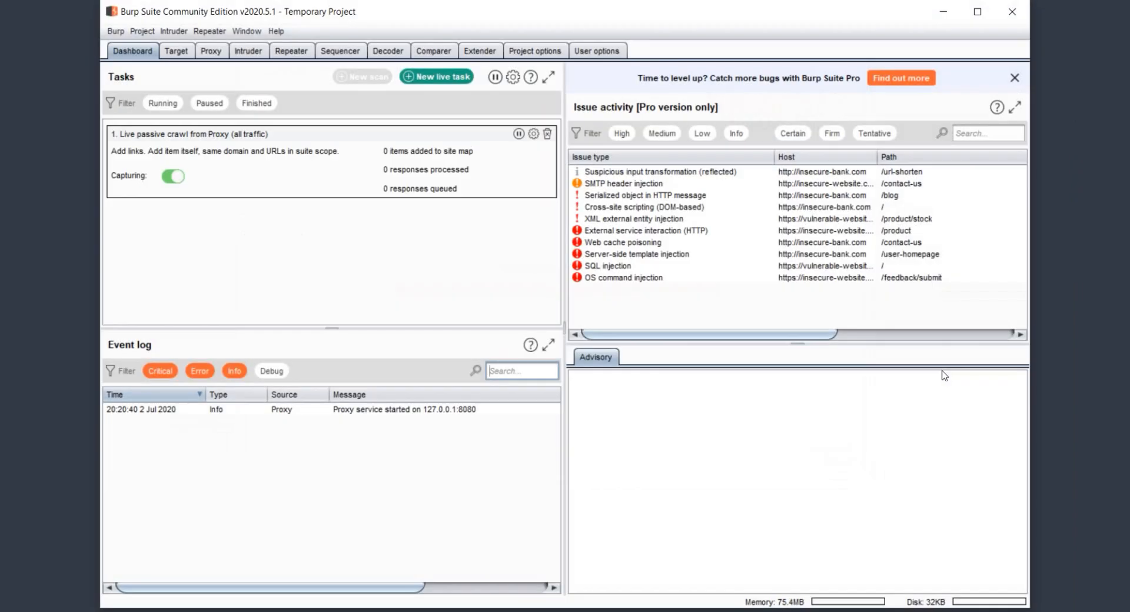
Step: Resize the Burp Suite window from its upper-left corner and reposition it near the centre of the desktop
drag(102, 1, 69, 51)
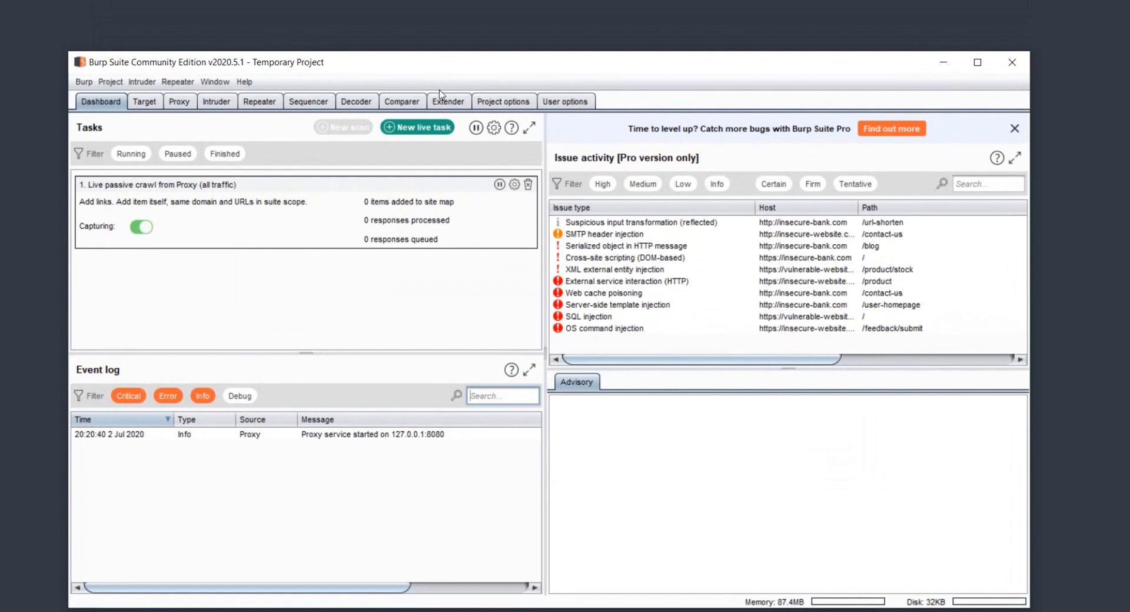
drag(498, 66, 504, 51)
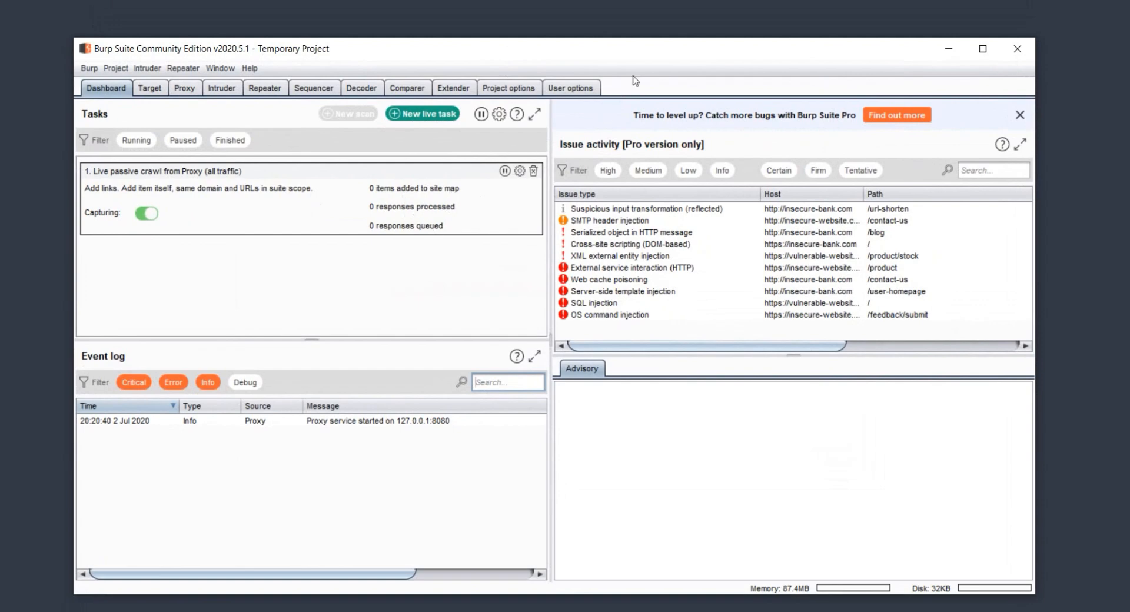
mouse_move(654, 57)
mouse_down()
mouse_move(652, 48)
mouse_move(667, 47)
mouse_up()
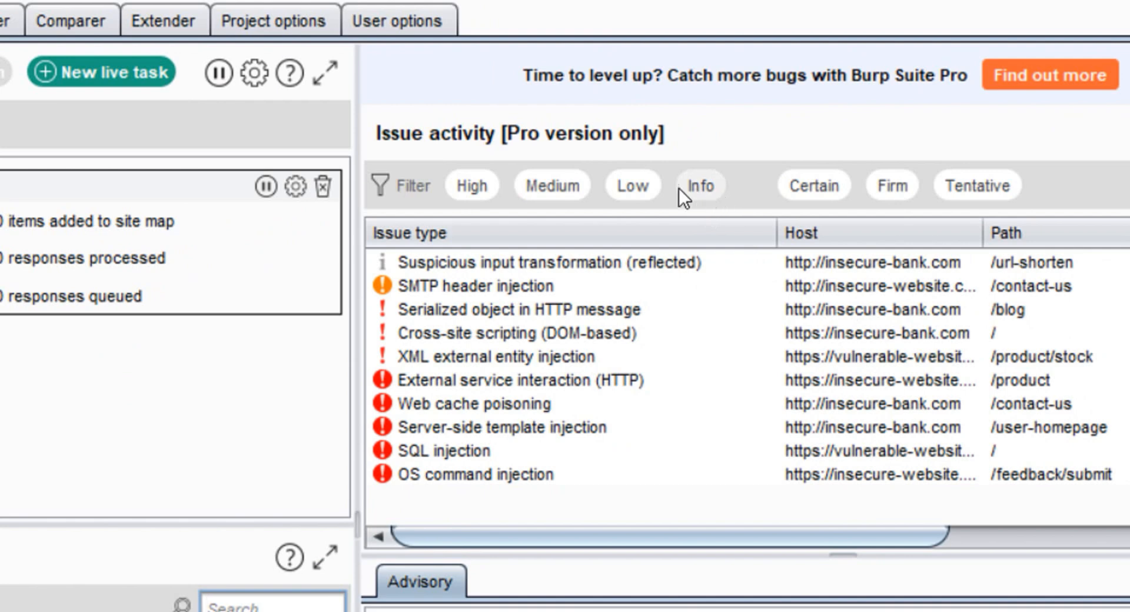
Step: Filter the dashboard's issue activity by Low, Medium and High severity, and clear those three filters again
click(647, 188)
click(563, 187)
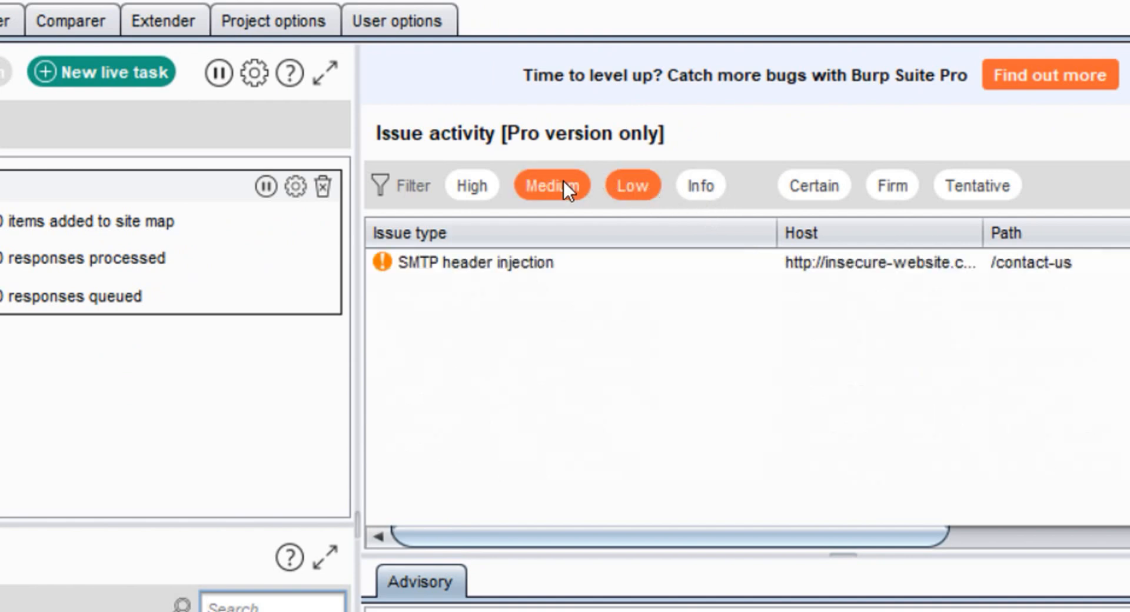
click(472, 184)
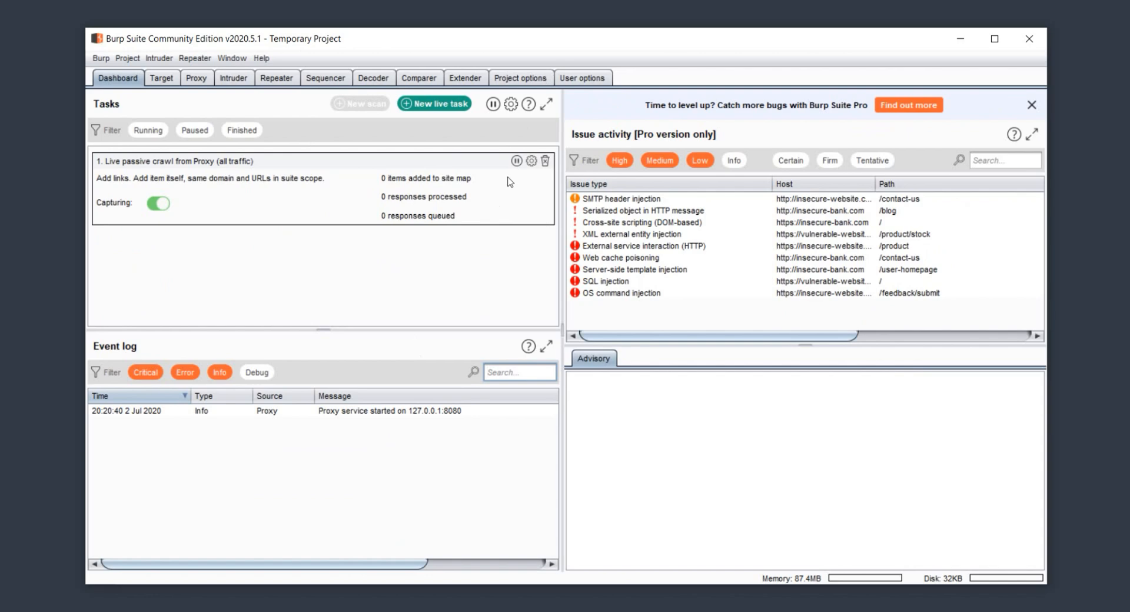
click(619, 160)
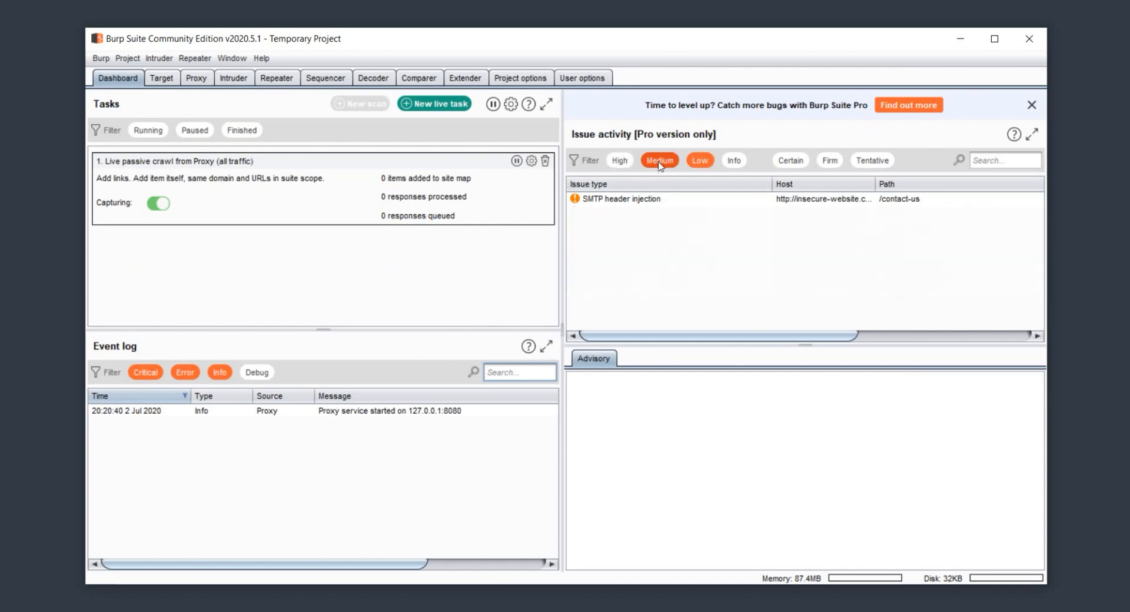
click(659, 161)
click(700, 161)
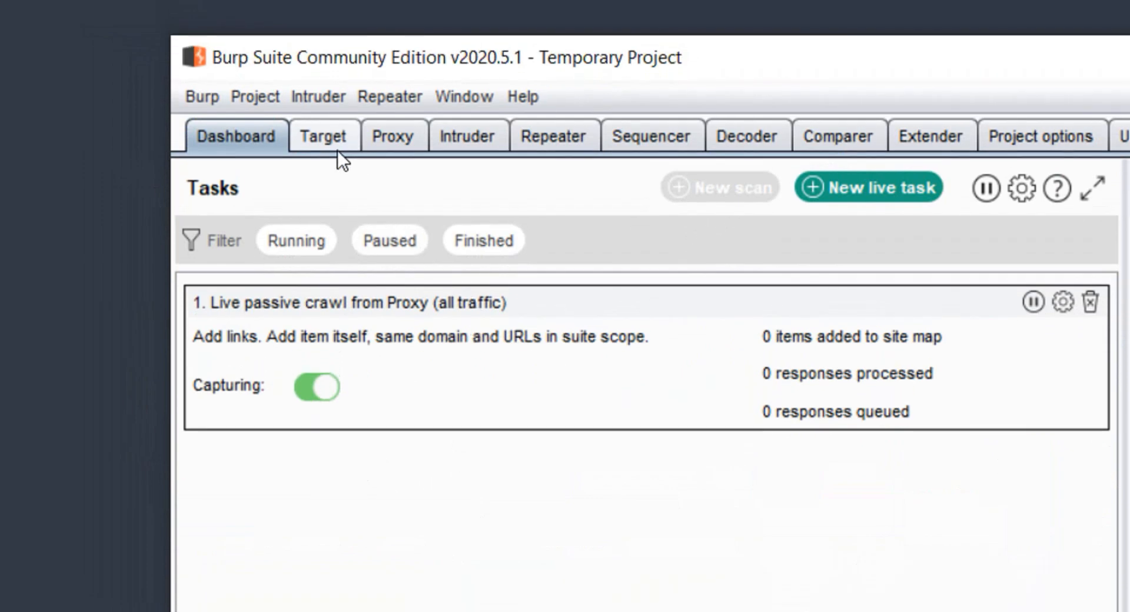
Step: View the Target tool's site map and open its scope settings
click(337, 88)
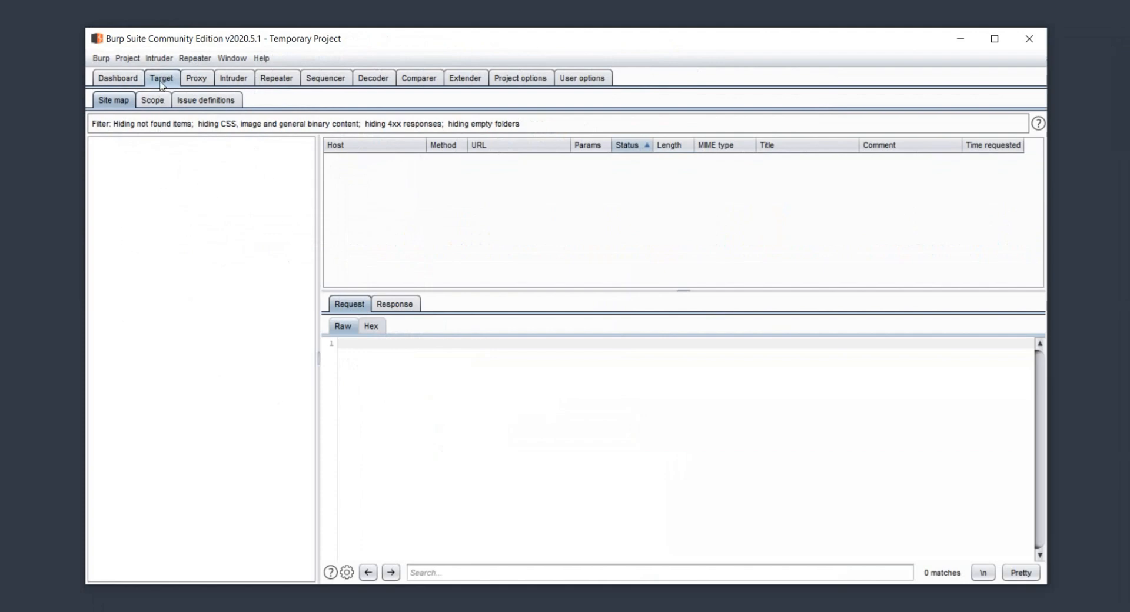
click(156, 100)
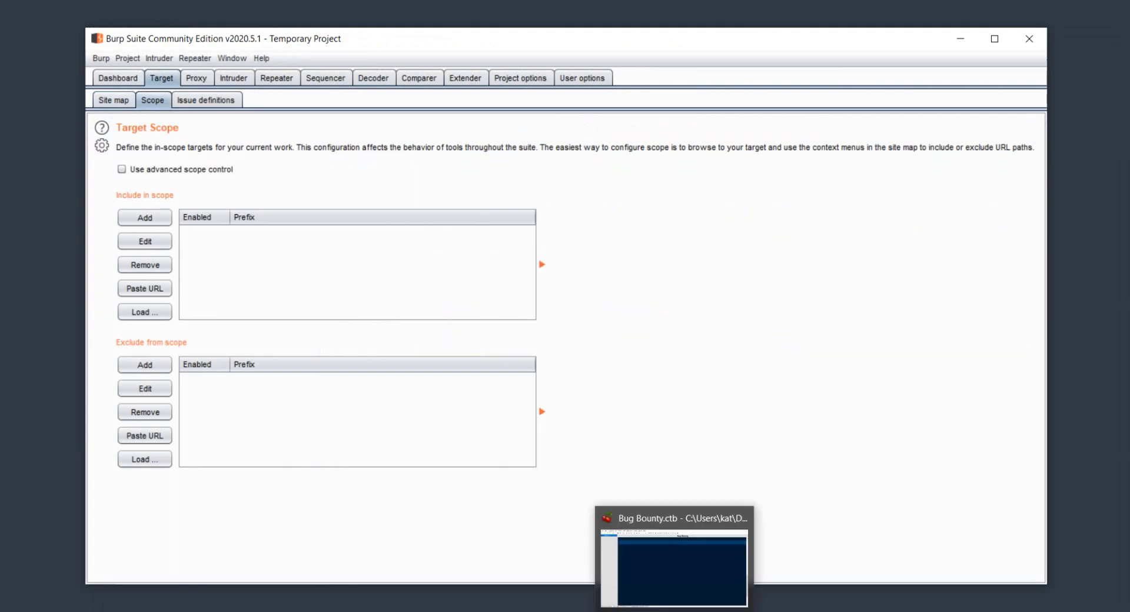
Step: Switch to the Bug Bounty notes in CherryTree, restore them to a smaller window and write the heading "scope:" followed by a blank line
click(675, 609)
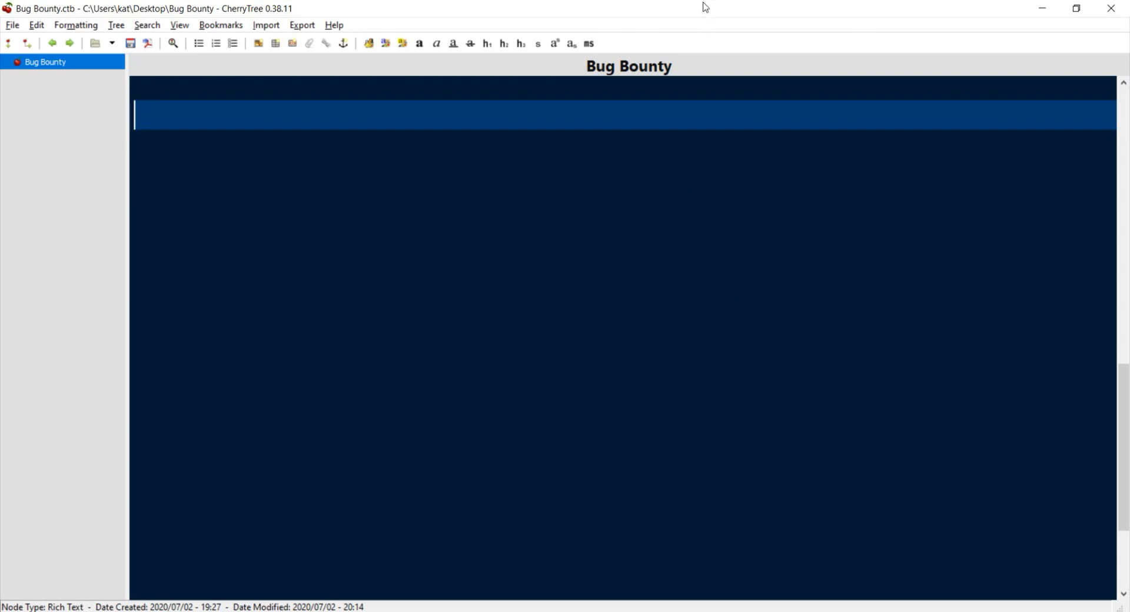
drag(707, 7, 716, 45)
text(scope:)
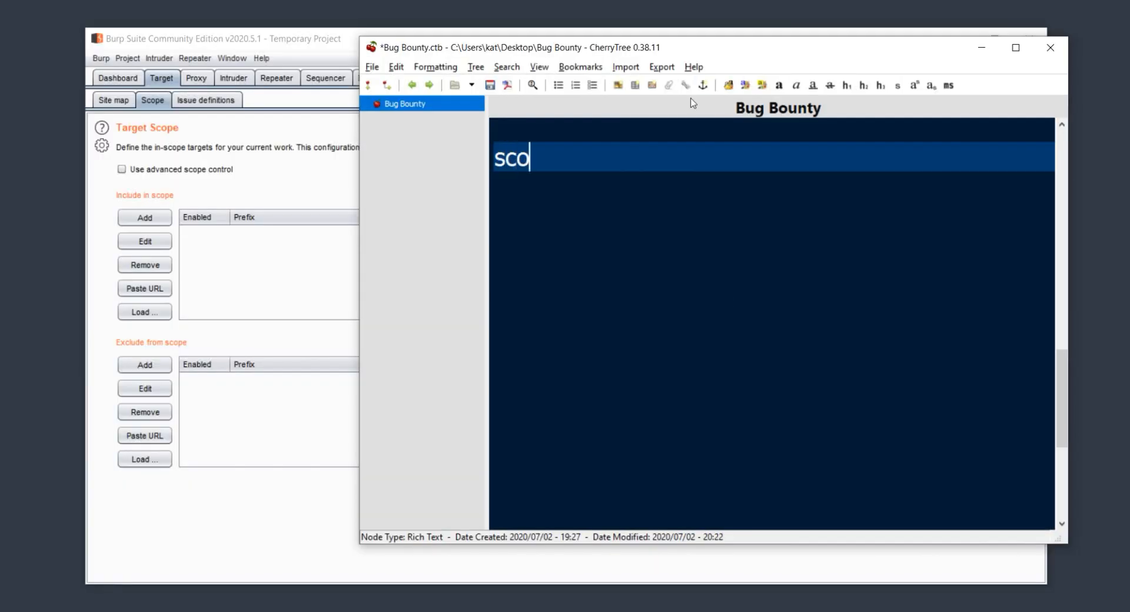
key(Return)
key(Return)
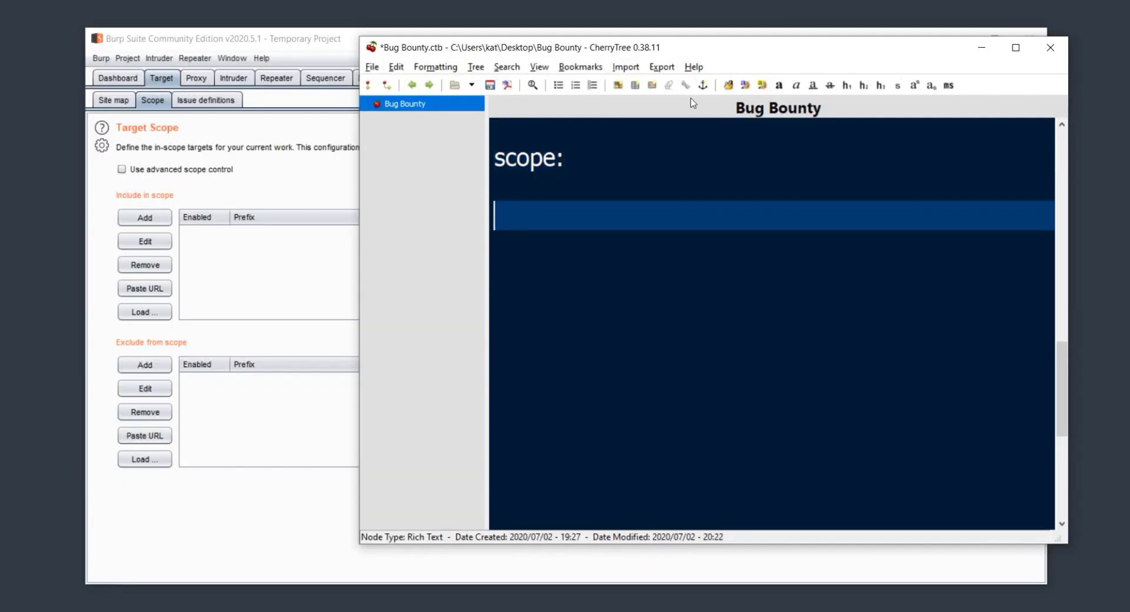
Step: Add a "program -" line below the scope heading, nudge the notes window slightly and save the notes
text(program -)
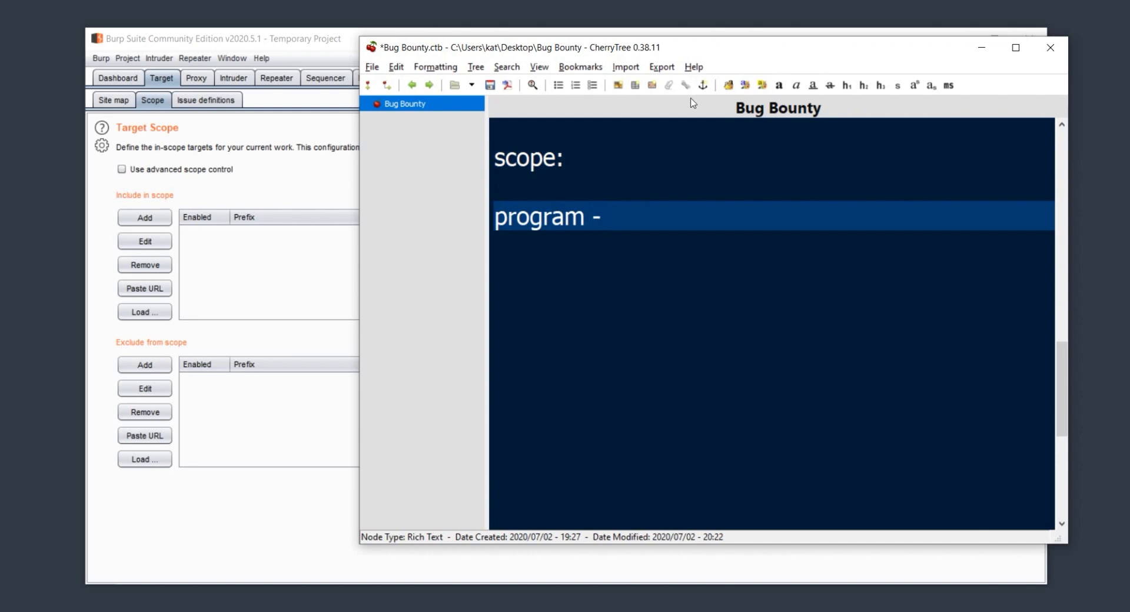
drag(735, 55, 740, 54)
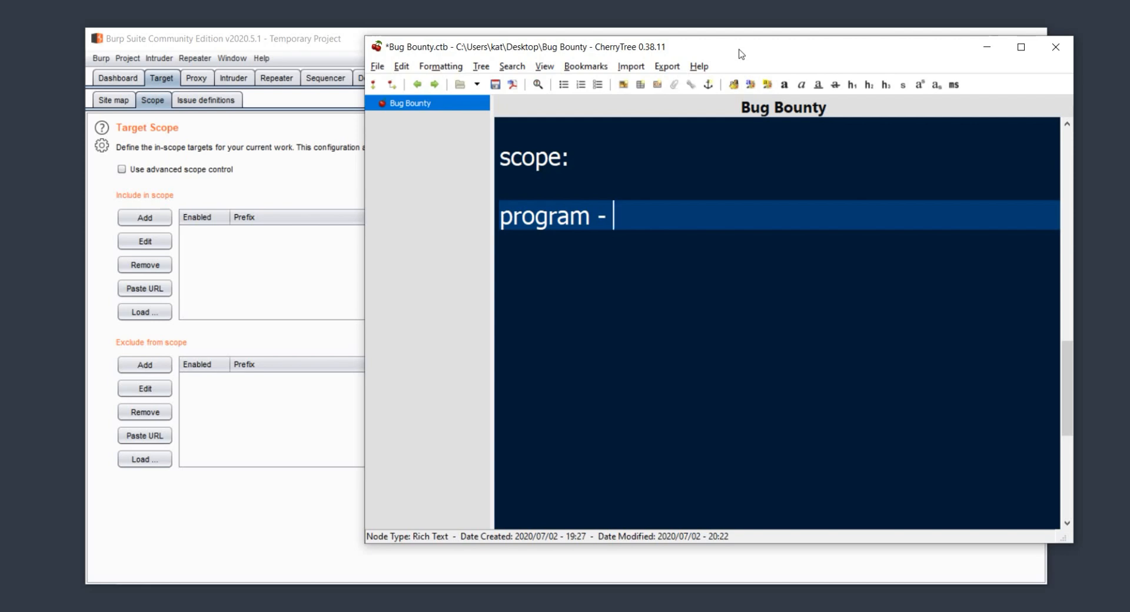
key(ctrl+s)
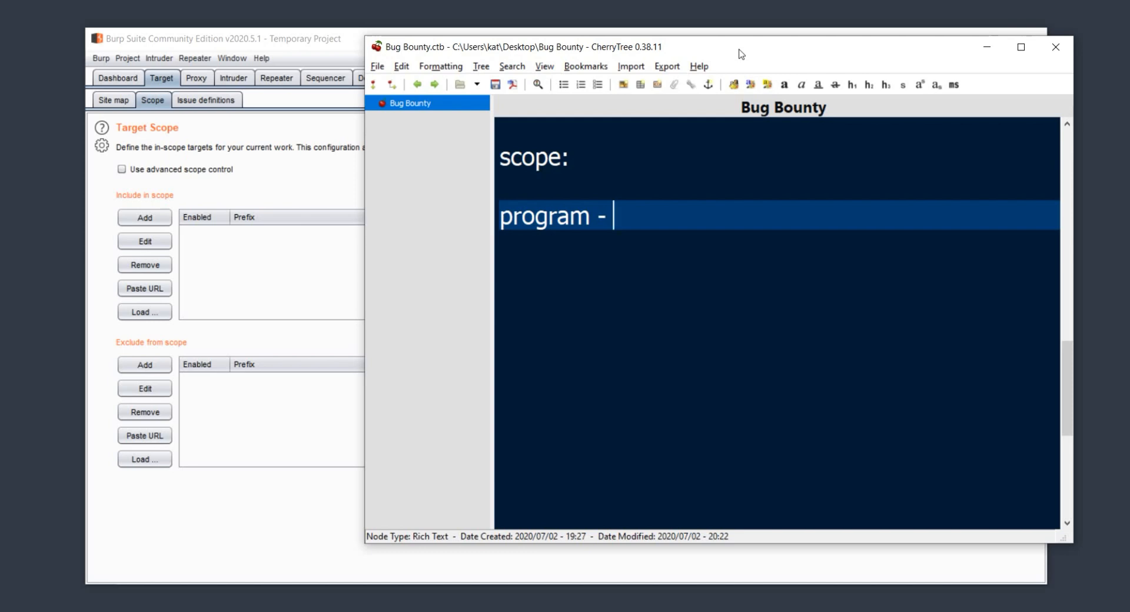
Step: Insert an "out of scope:" heading with blank lines around it between the scope heading and the program line
click(605, 162)
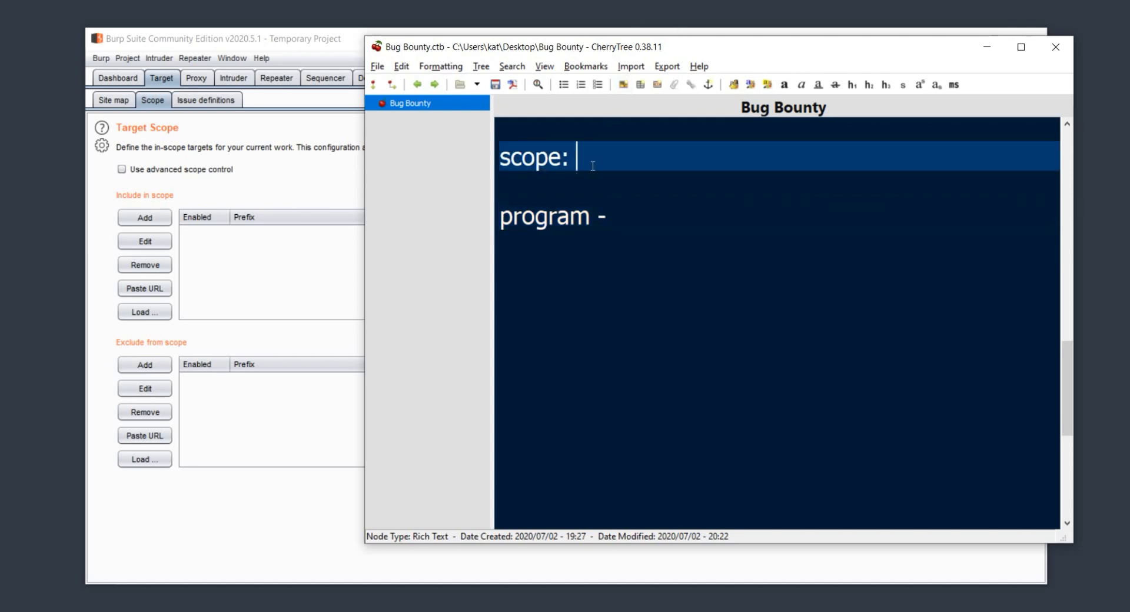
click(564, 198)
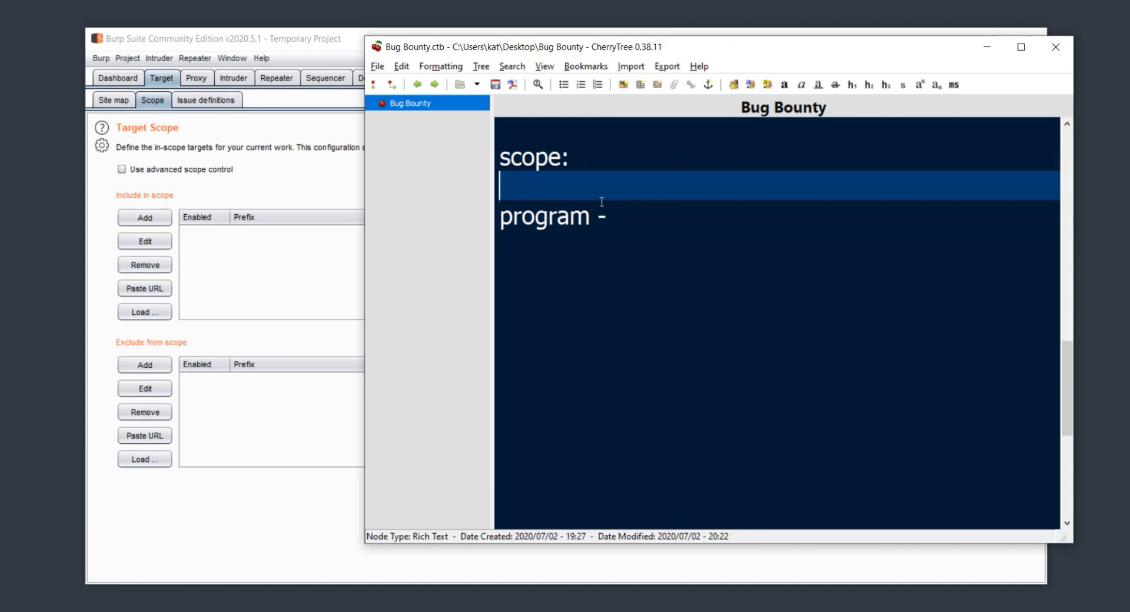
key(Return)
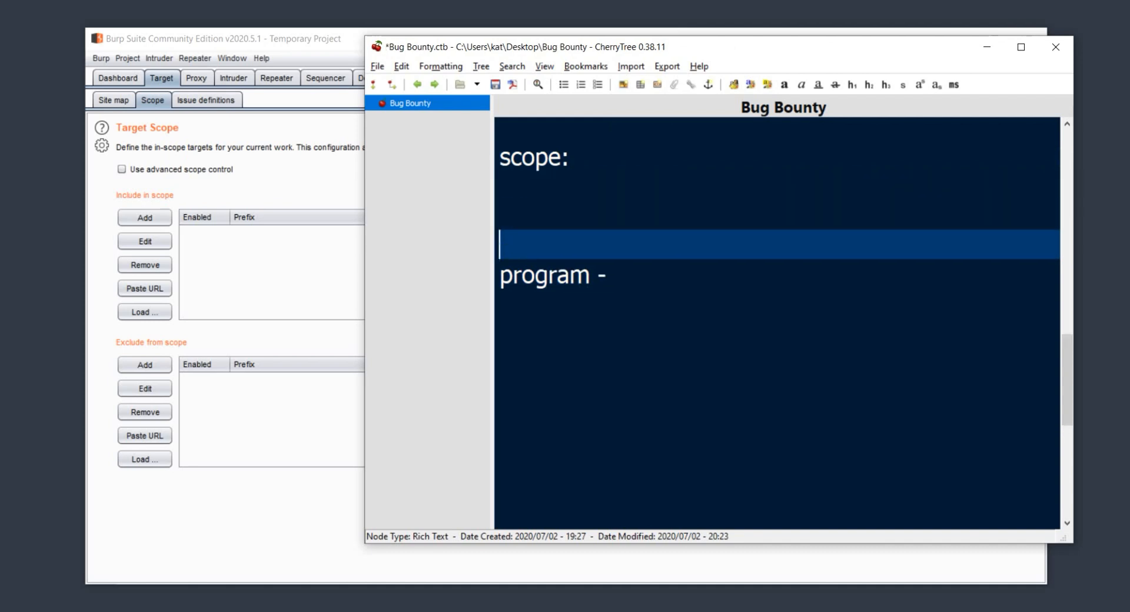
text(out of sco)
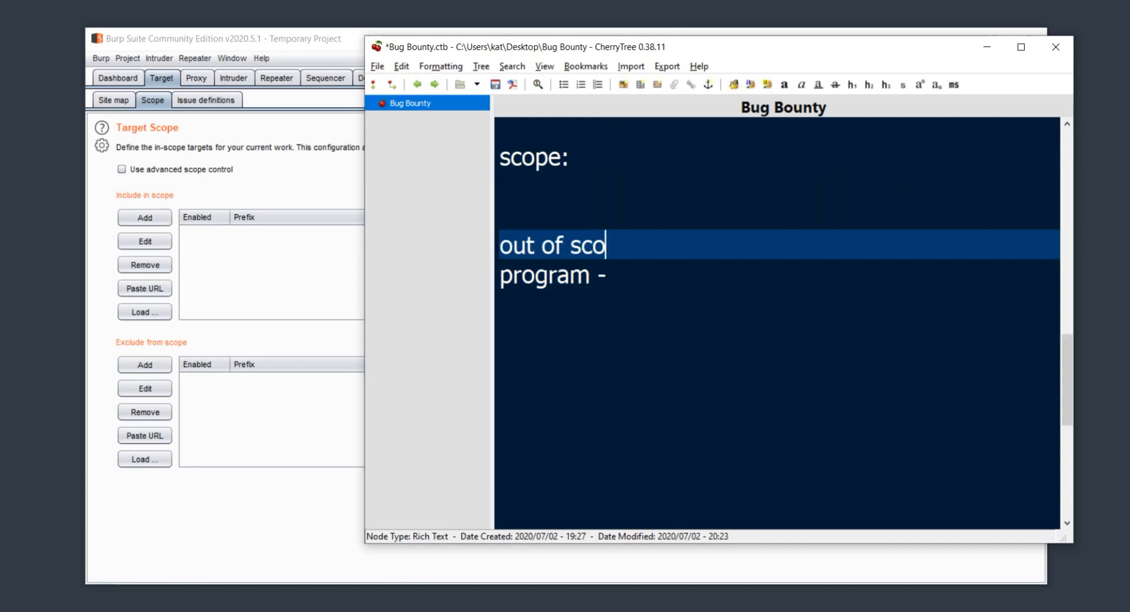
text(pe:)
key(Return)
key(Return)
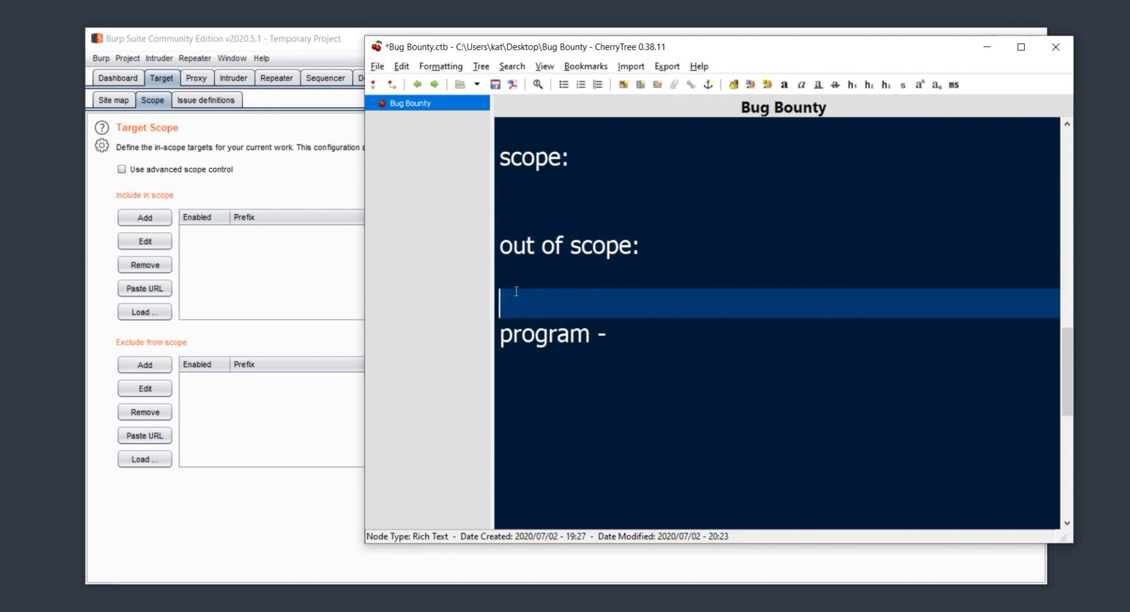
Step: Bring the browser showing HackerOne's PlayStation bug bounty program onto this screen, maximize it and find the policy's Scope and Out-of-Scope sections
click(1129, 377)
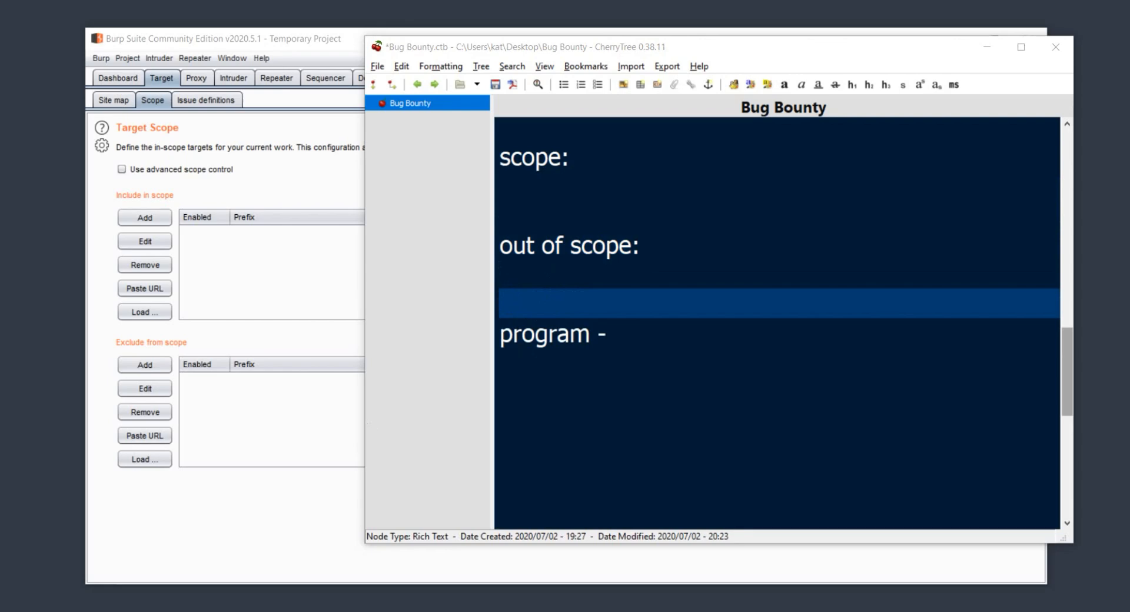
drag(1129, 76, 414, 42)
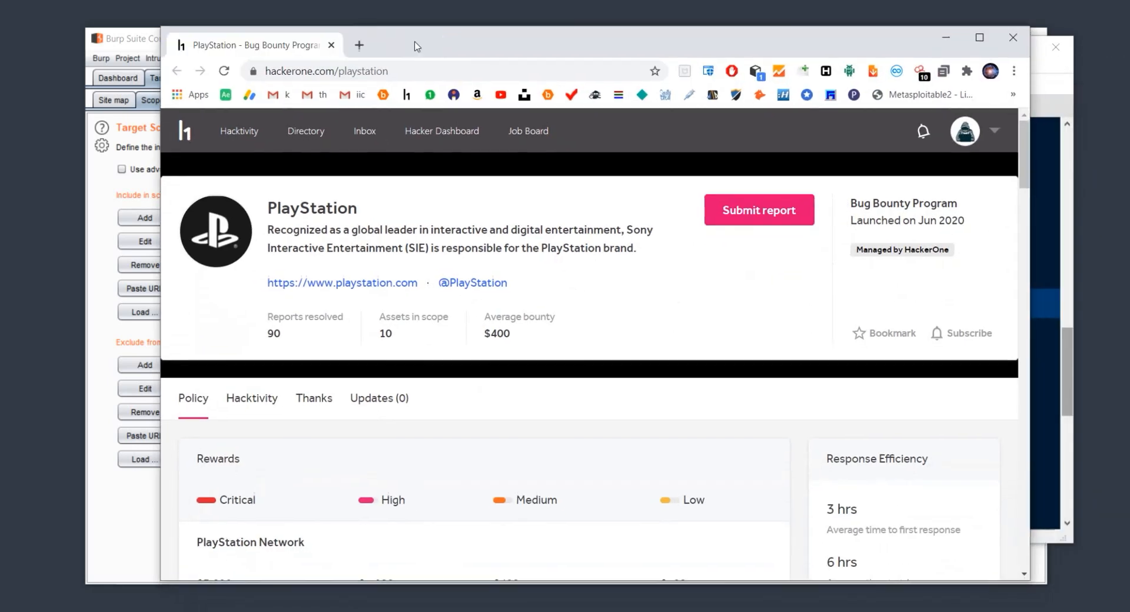
click(979, 37)
scroll(331, 419, down, 3)
scroll(331, 420, down, 7)
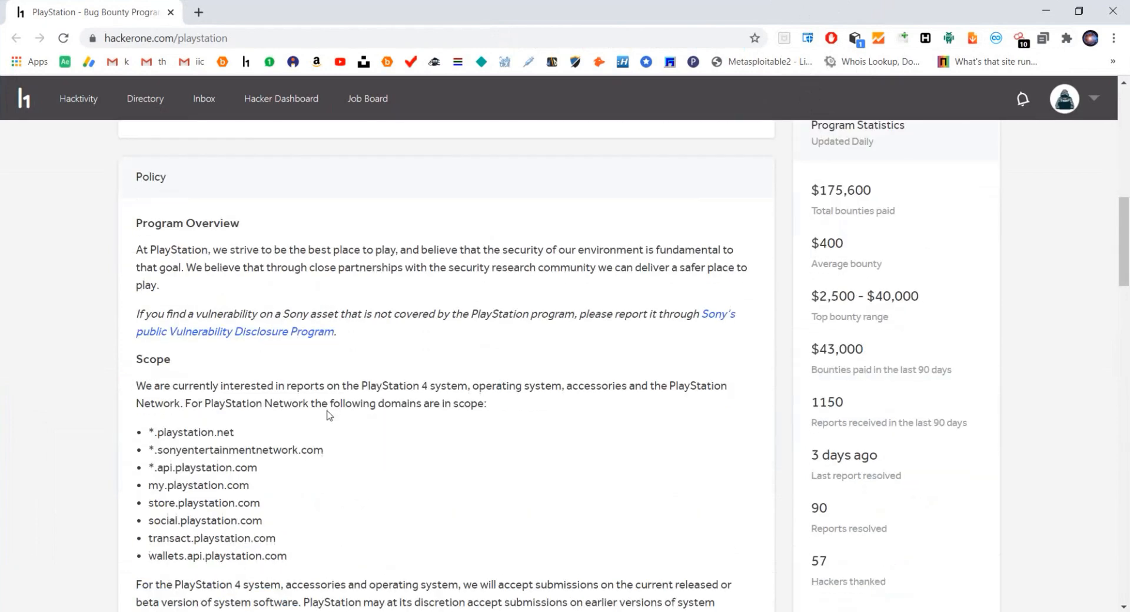
scroll(331, 414, down, 5)
scroll(335, 409, up, 2)
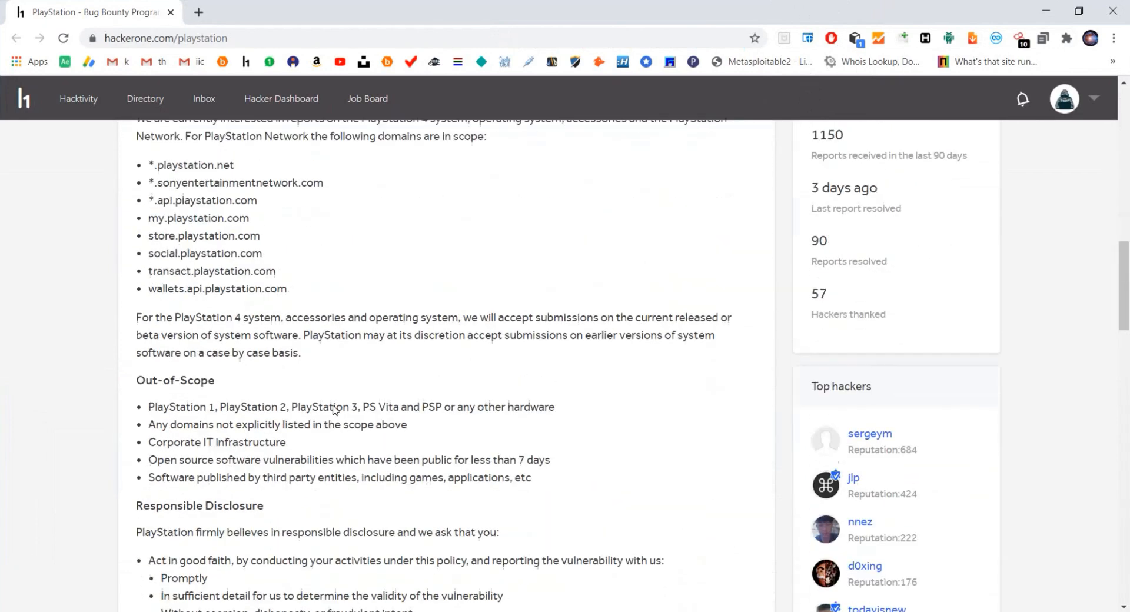
Step: Highlight the policy's Scope section through wallets.api.playstation.com and the Out-of-Scope heading, and clear the selection
double_click(144, 139)
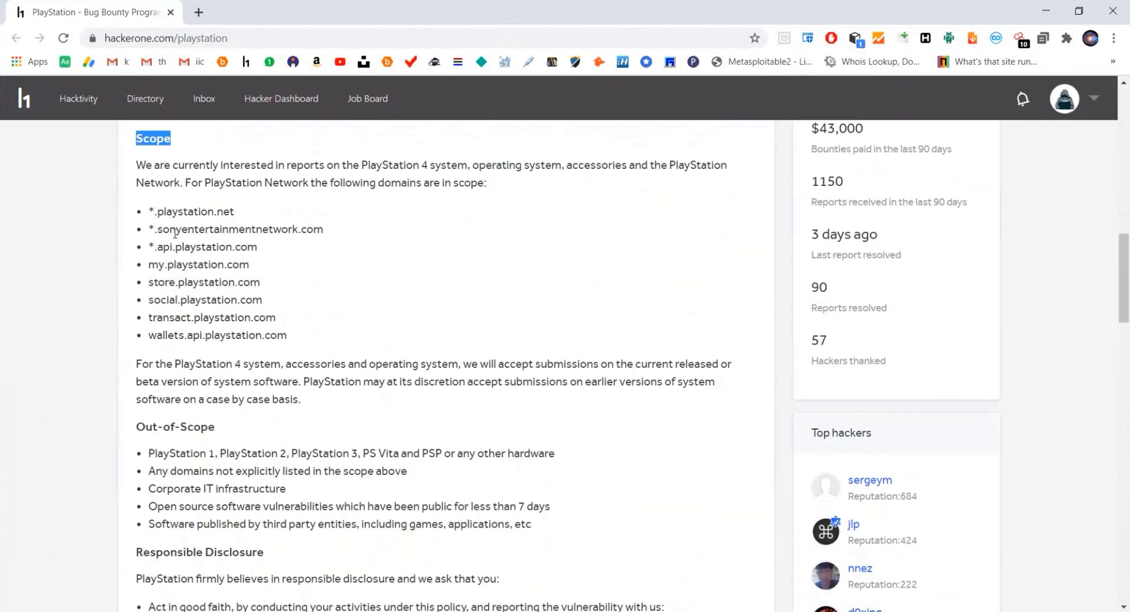
double_click(149, 156)
click(149, 139)
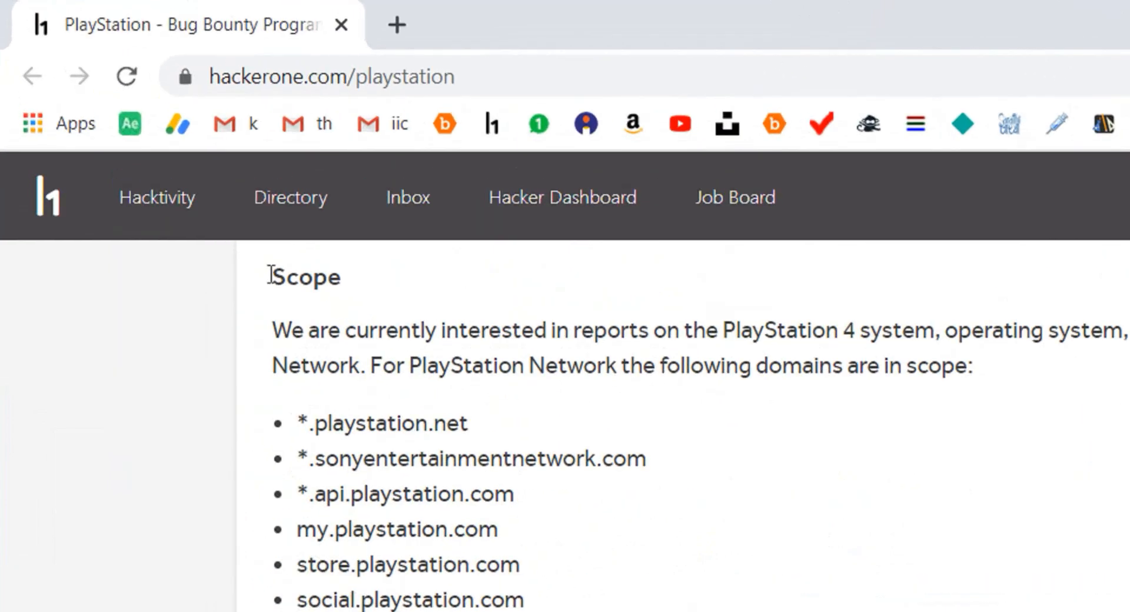
drag(135, 139, 258, 335)
drag(518, 517, 575, 474)
scroll(575, 474, down, 4)
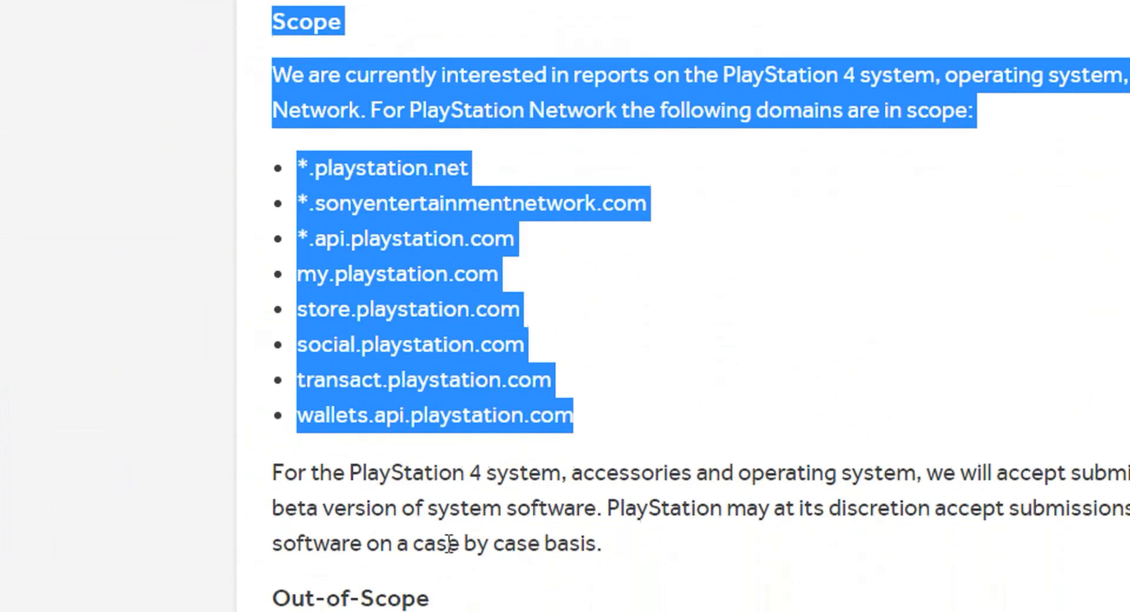
triple_click(382, 474)
drag(382, 473, 254, 466)
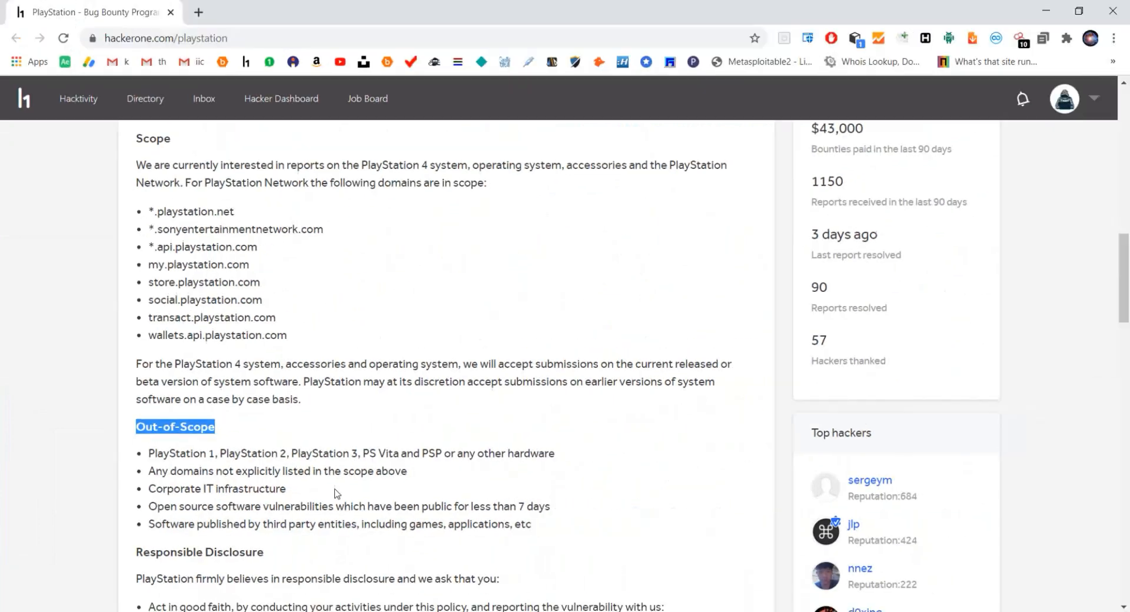
click(334, 342)
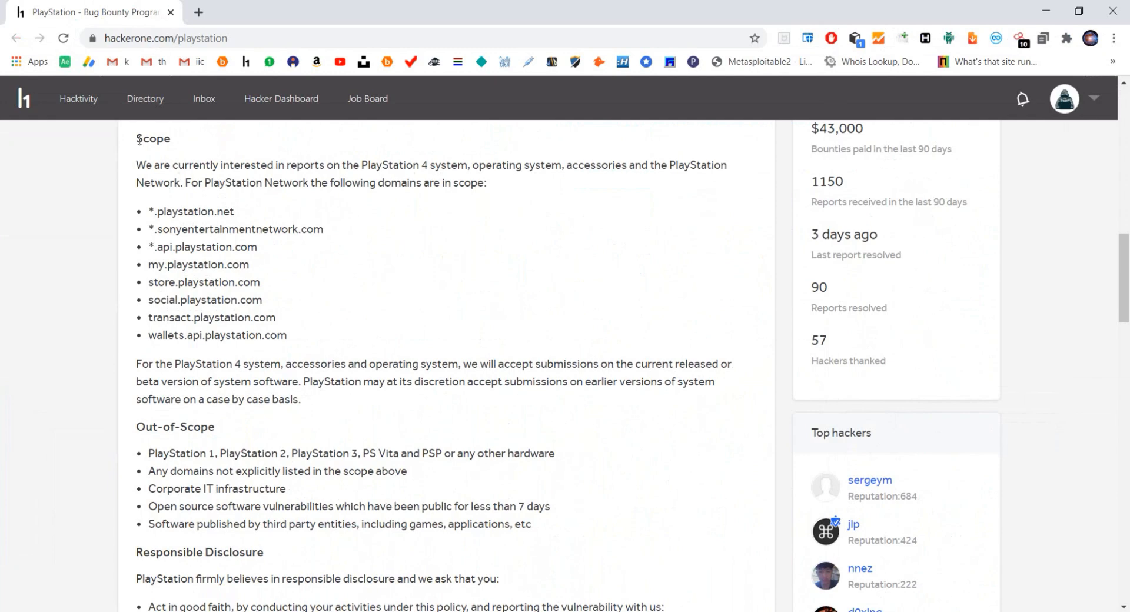
Step: Highlight the in-scope description with its domains, the Out-of-Scope heading and its list items, and close the browser window
drag(132, 171, 311, 334)
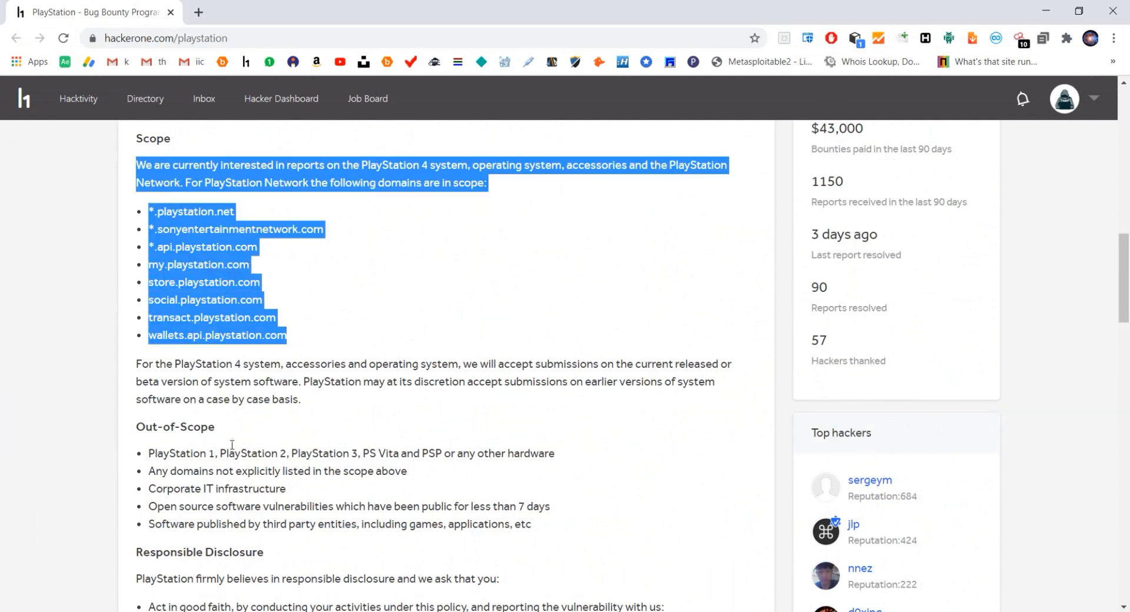
triple_click(200, 425)
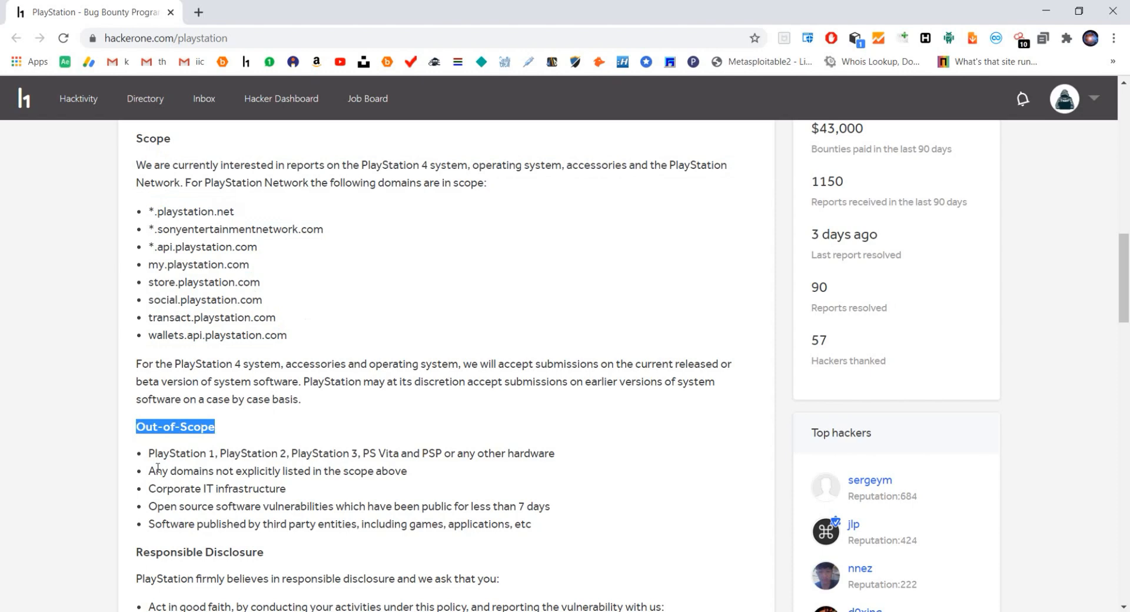
drag(147, 451, 563, 537)
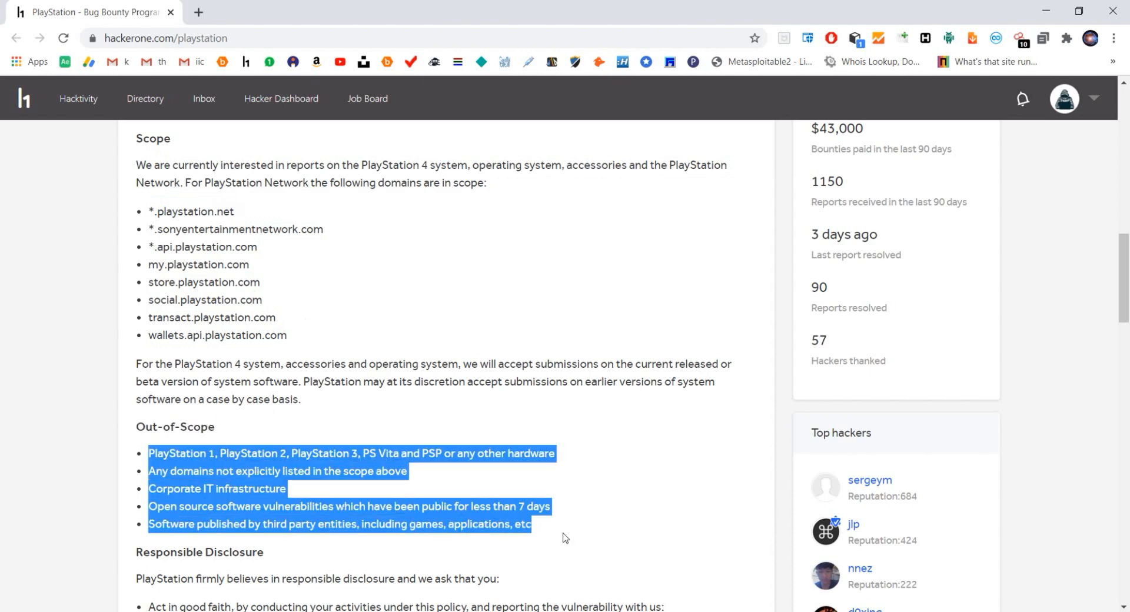
click(537, 428)
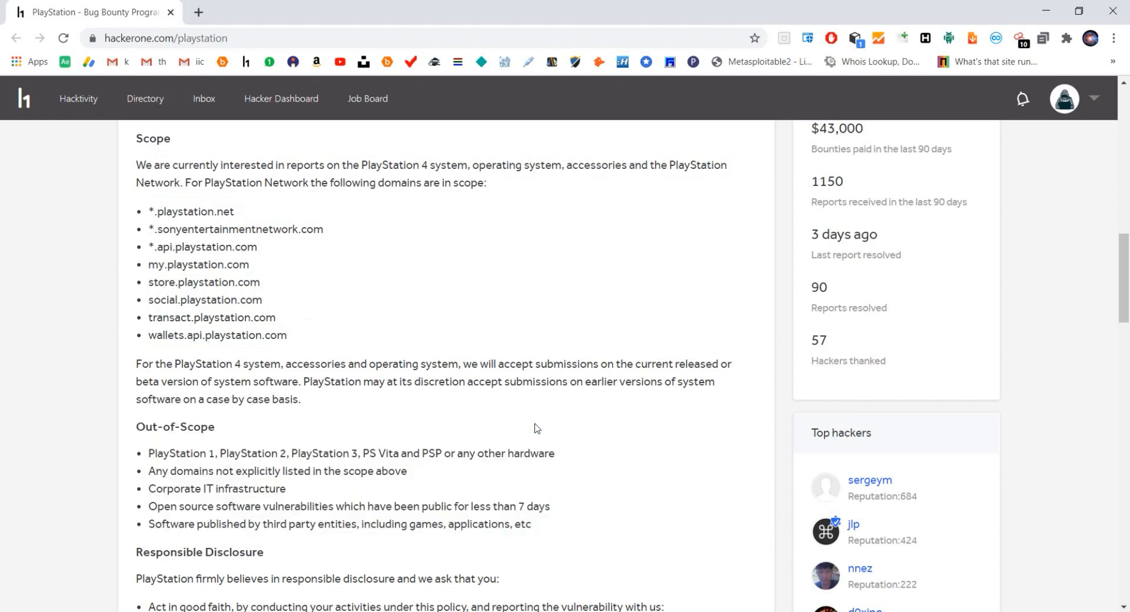
click(1103, 11)
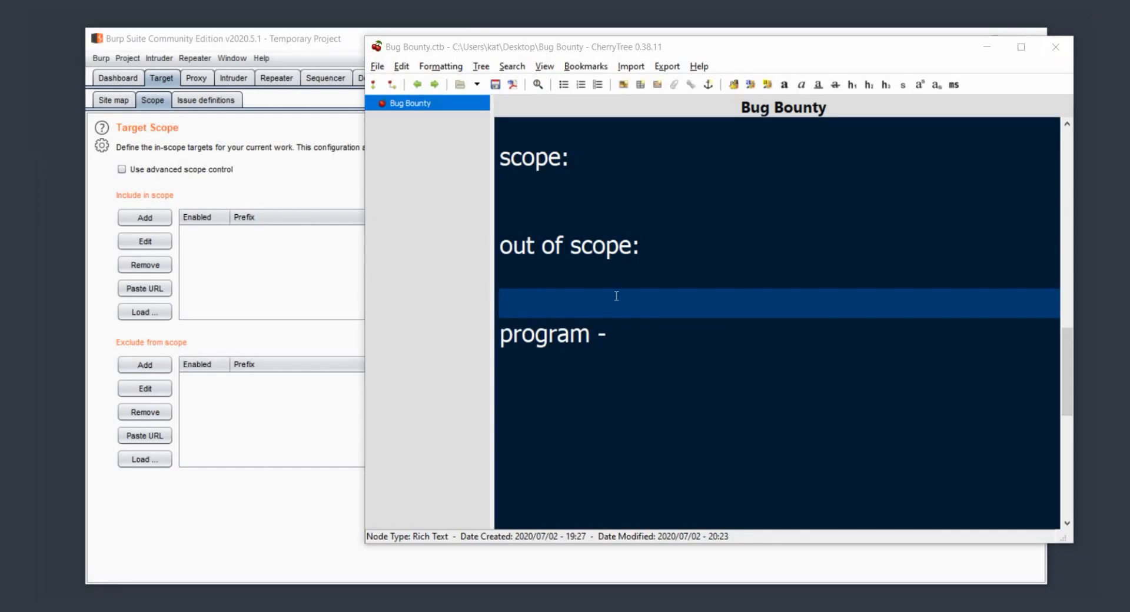
Step: Return to Burp Suite, open the dialog for adding an in-scope URL prefix and close it without adding one
click(299, 187)
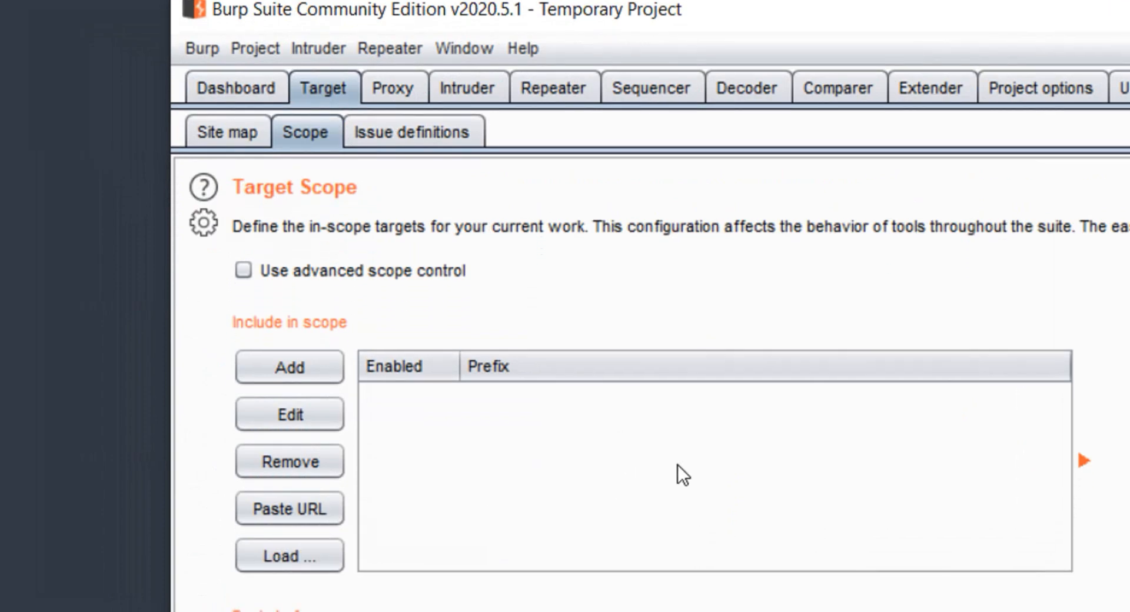
click(282, 371)
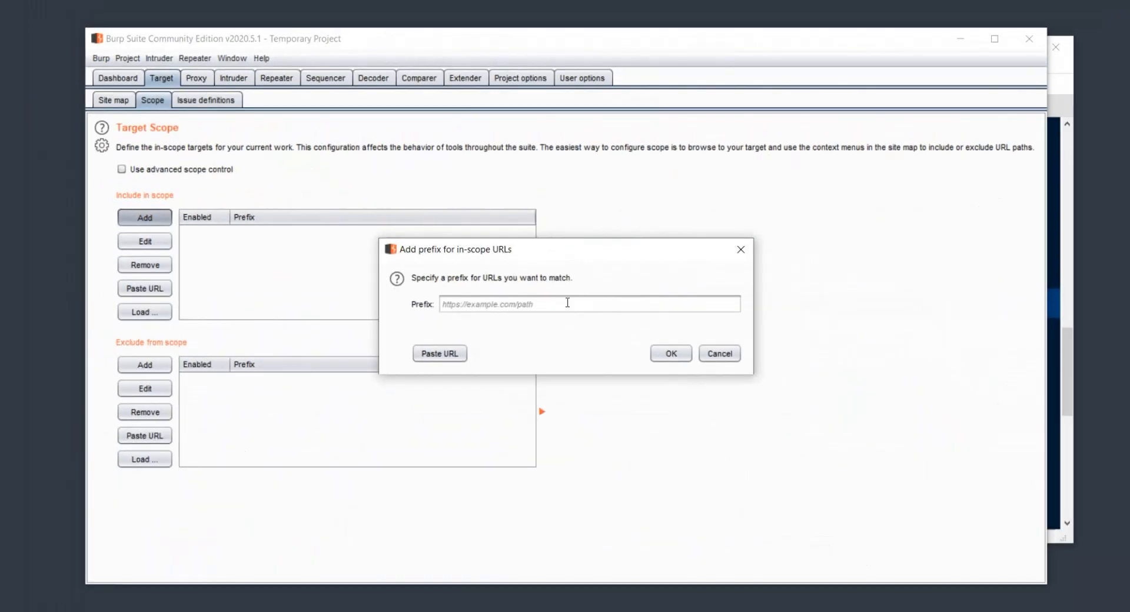
click(567, 302)
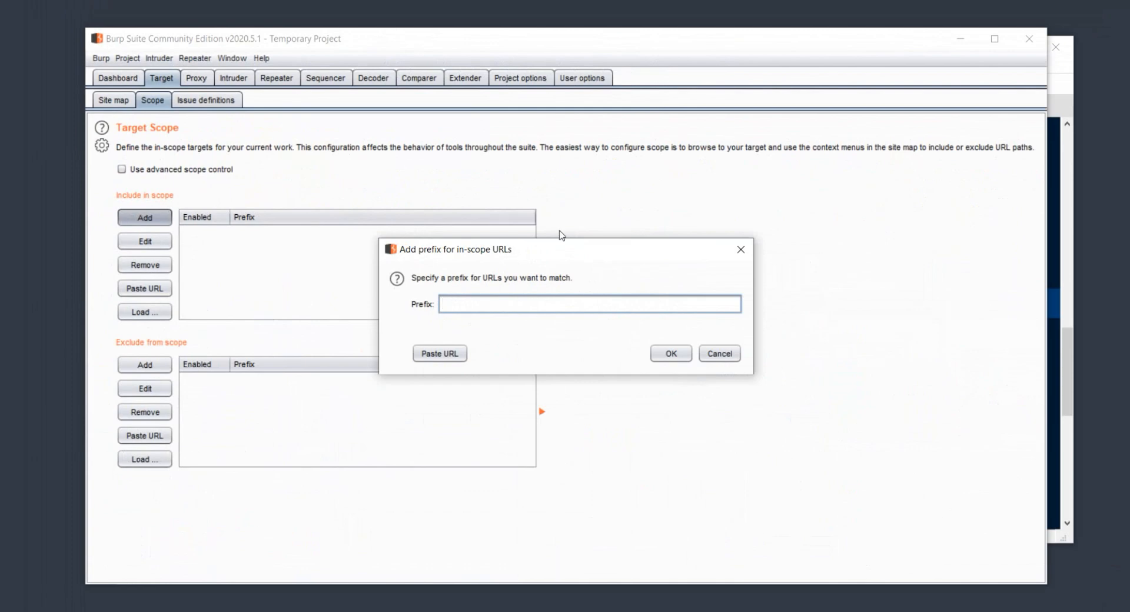
click(745, 249)
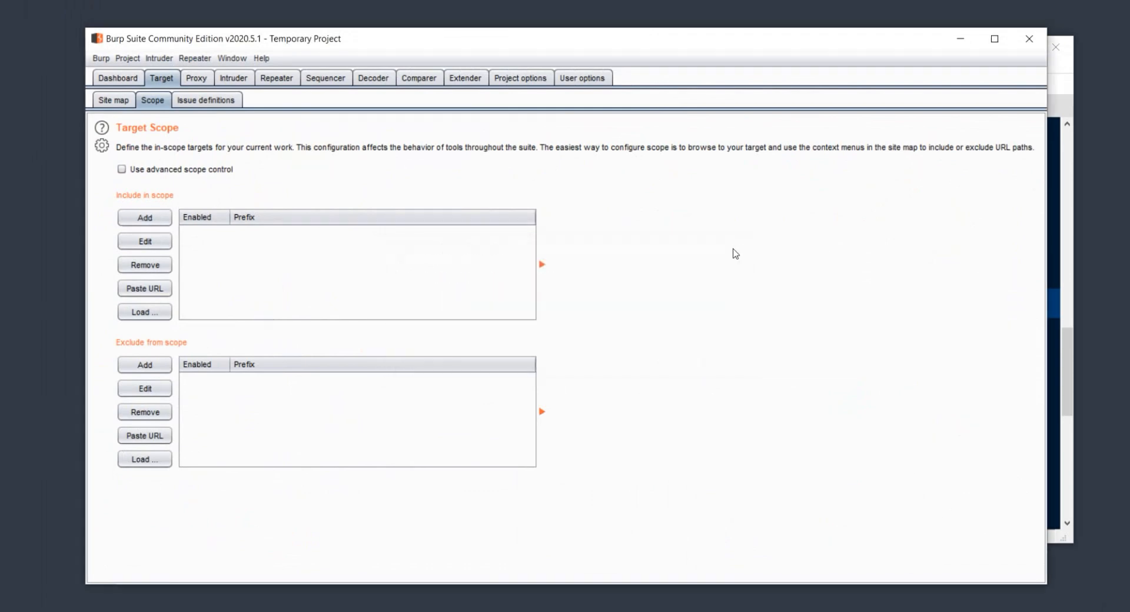
Step: Open the Proxy's intercept view, toggle interception off and back on, and minimize the CherryTree notes
click(204, 79)
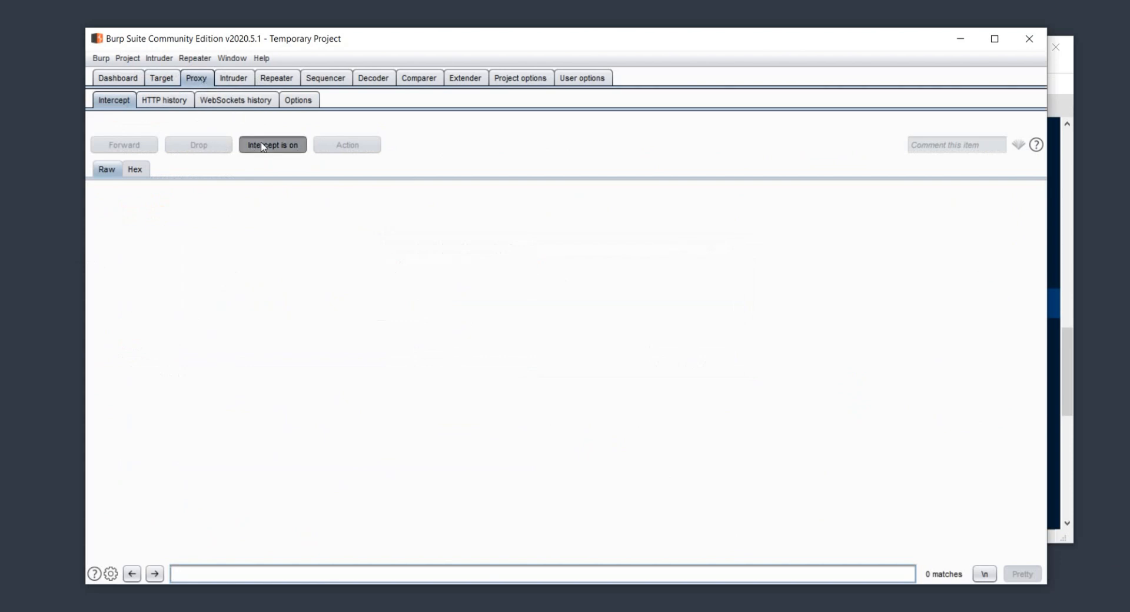
click(283, 150)
click(283, 152)
click(1077, 383)
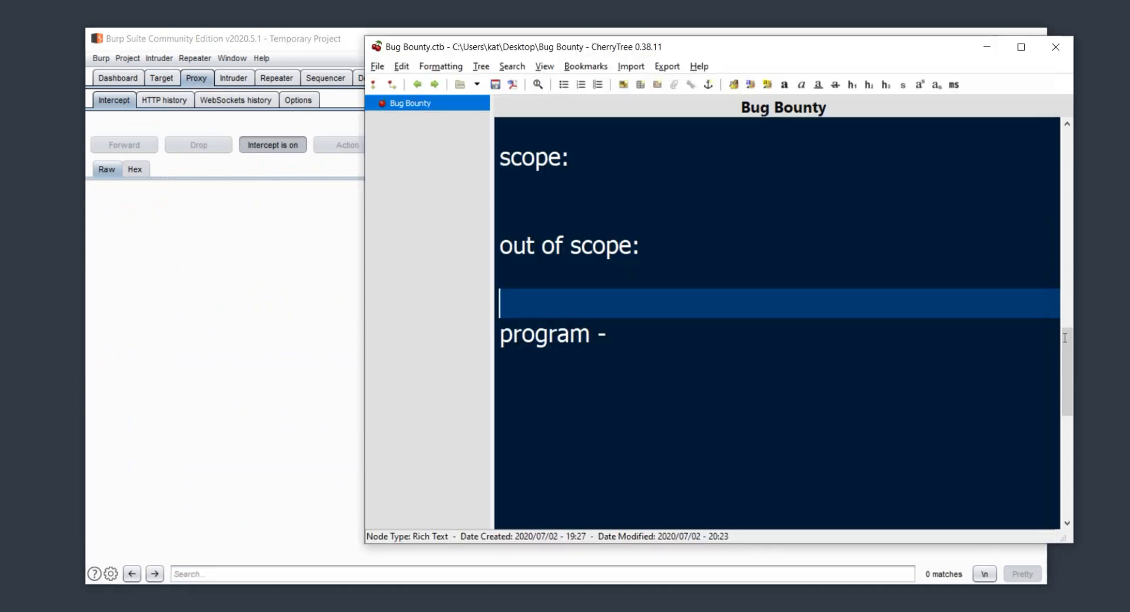
click(984, 45)
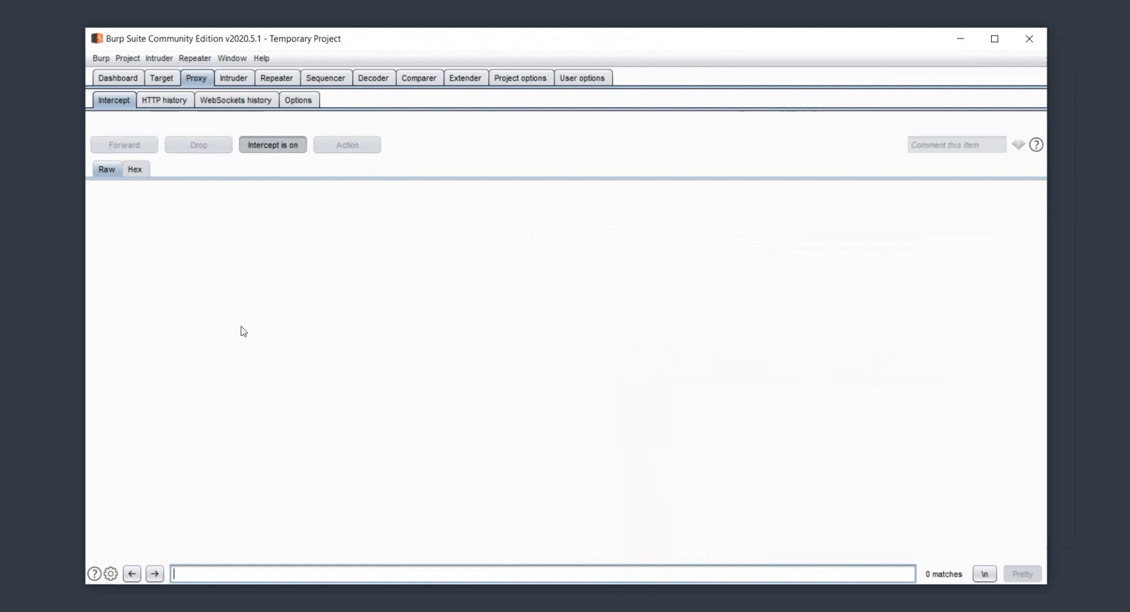
Step: Open the Intruder tool's attack target settings
click(244, 81)
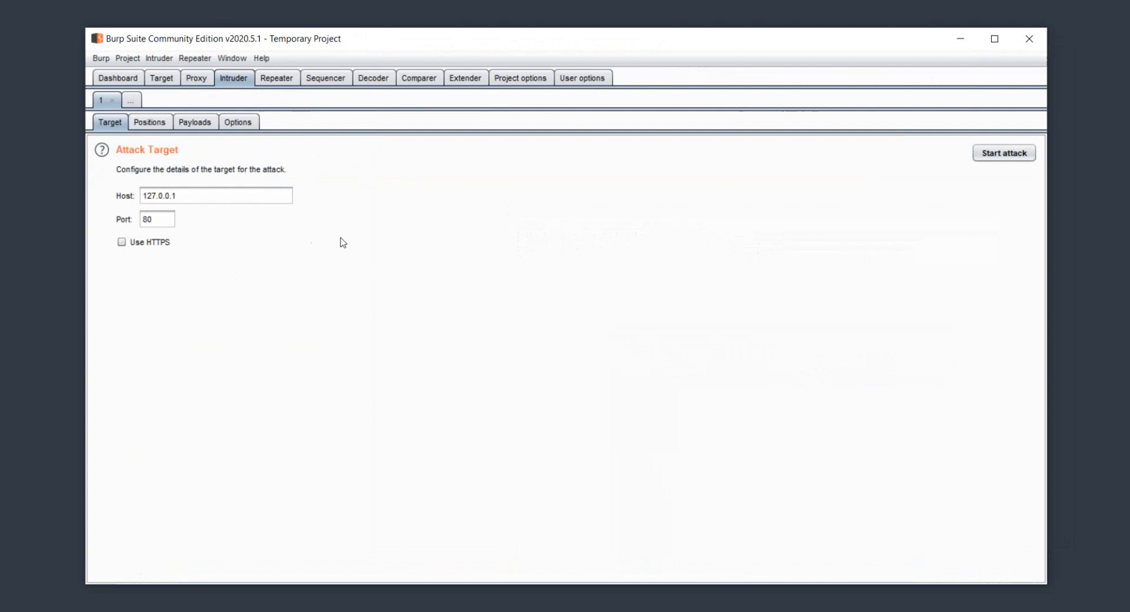
Step: Open the Repeater tool and adjust the divider between the request and response panes
click(274, 82)
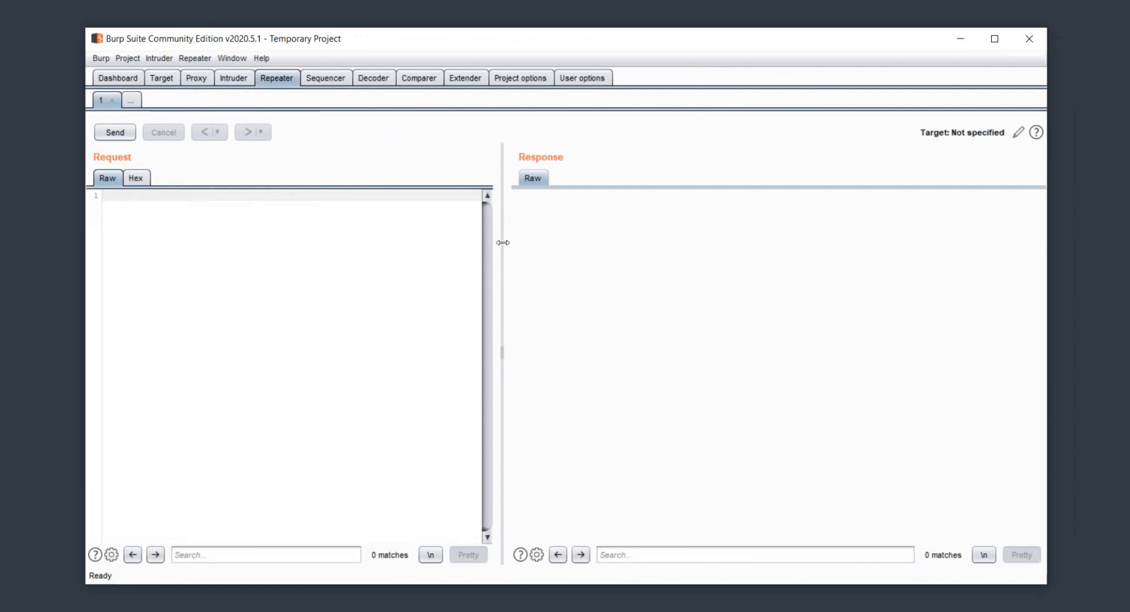
drag(499, 241, 564, 253)
click(445, 328)
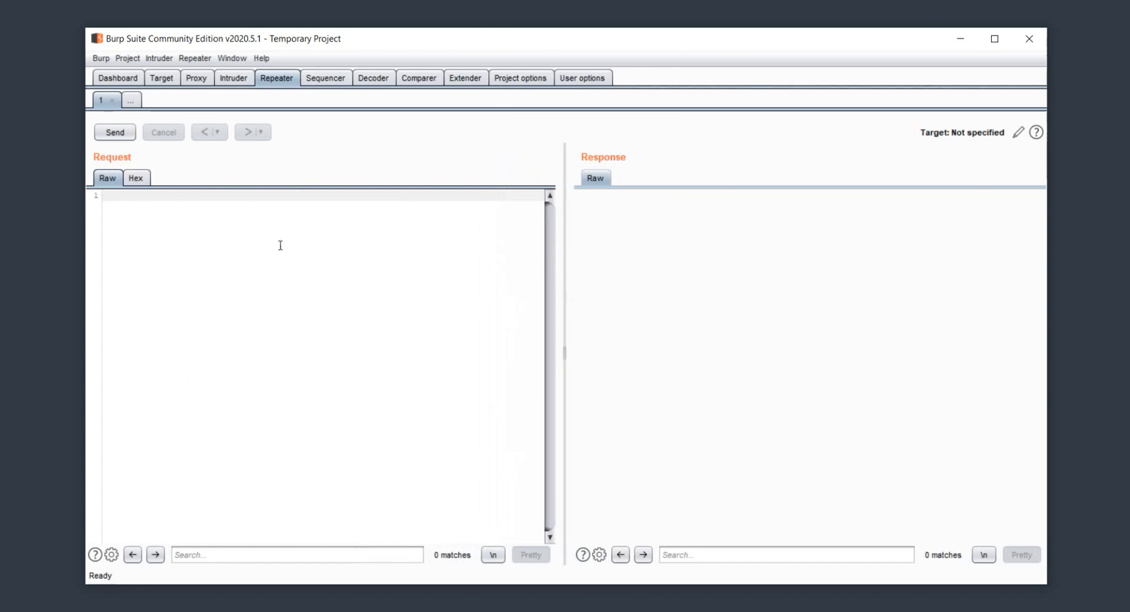
drag(563, 189, 520, 177)
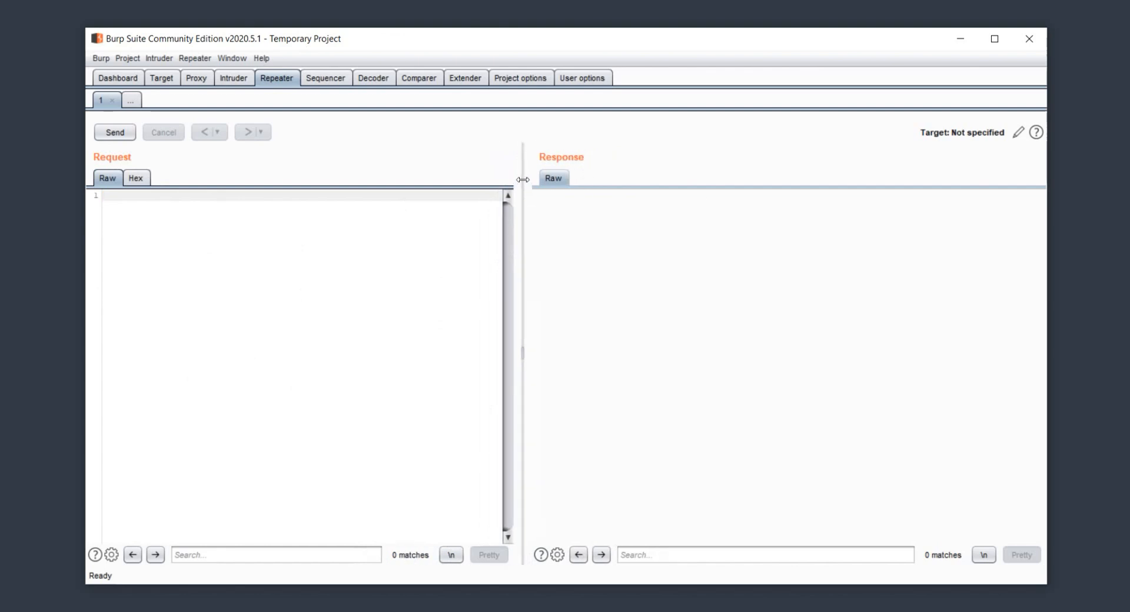
Step: View the Sequencer's live capture settings, the Decoder and the Comparer one after another
click(342, 79)
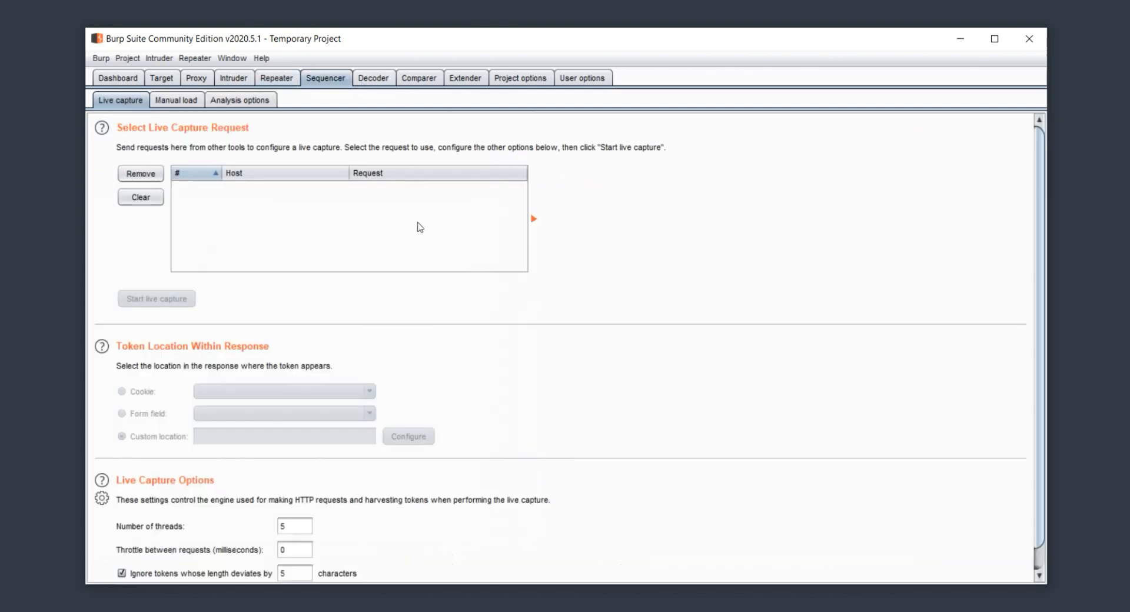
click(376, 77)
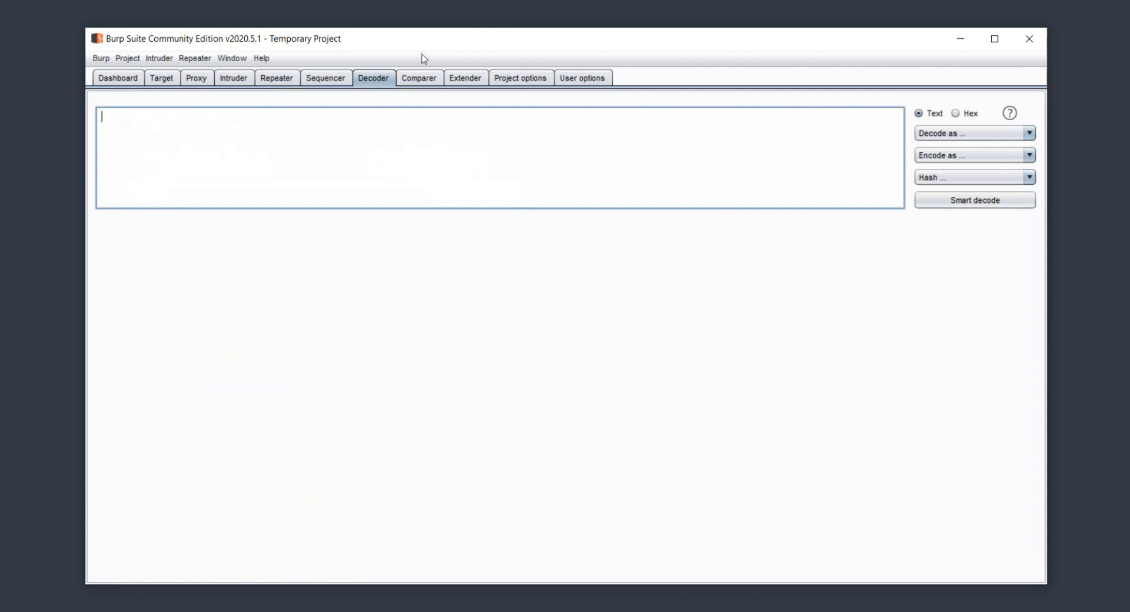
click(419, 78)
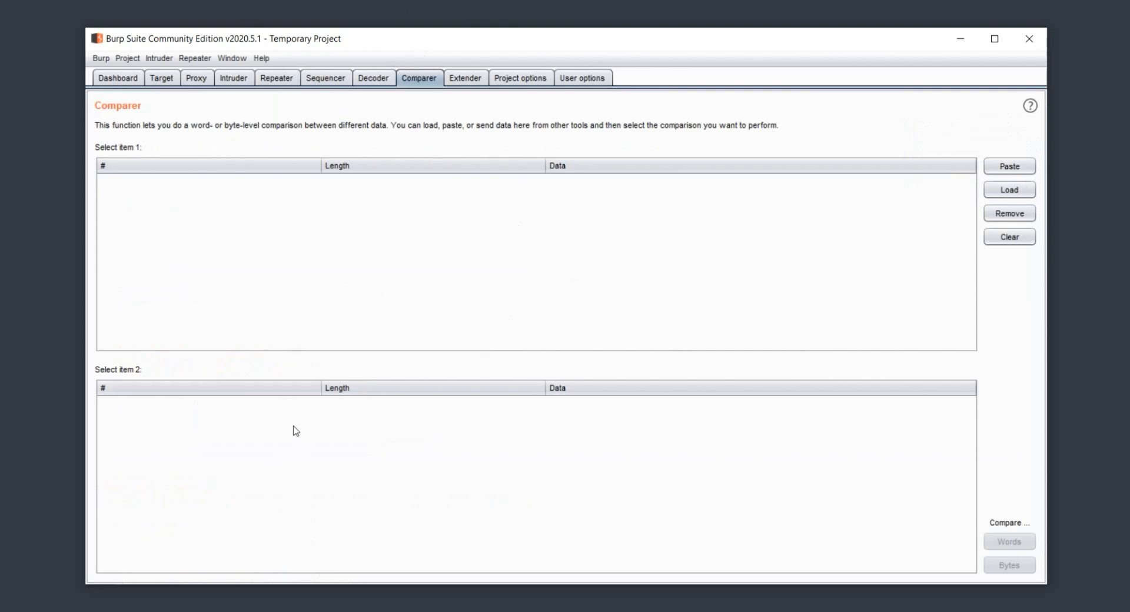
Step: Open the Extender tool and view its BApp Store list of extensions
click(469, 82)
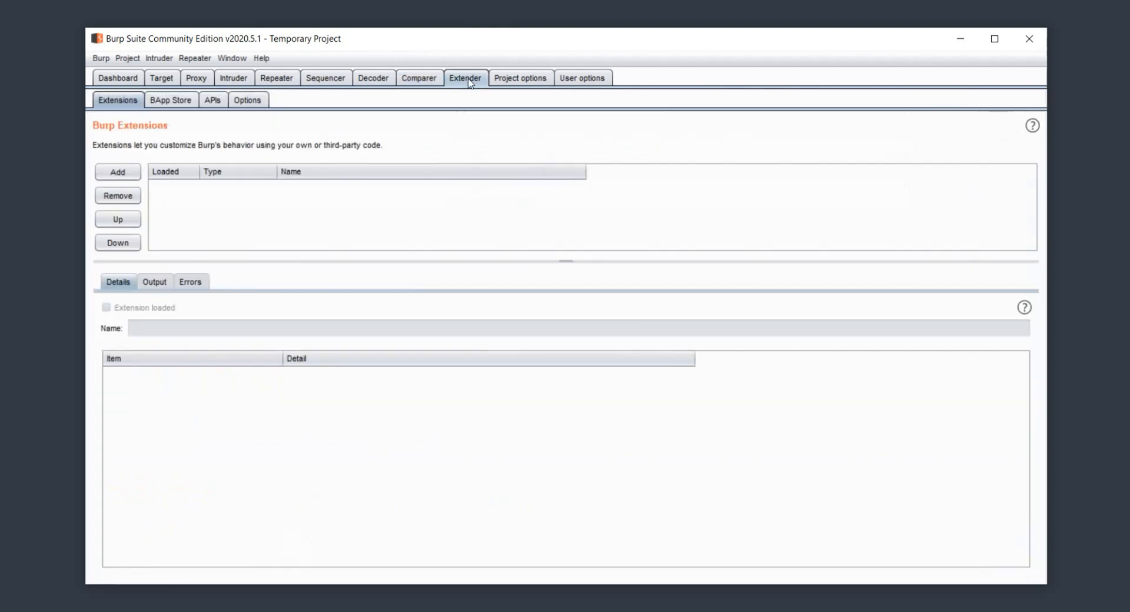
click(170, 100)
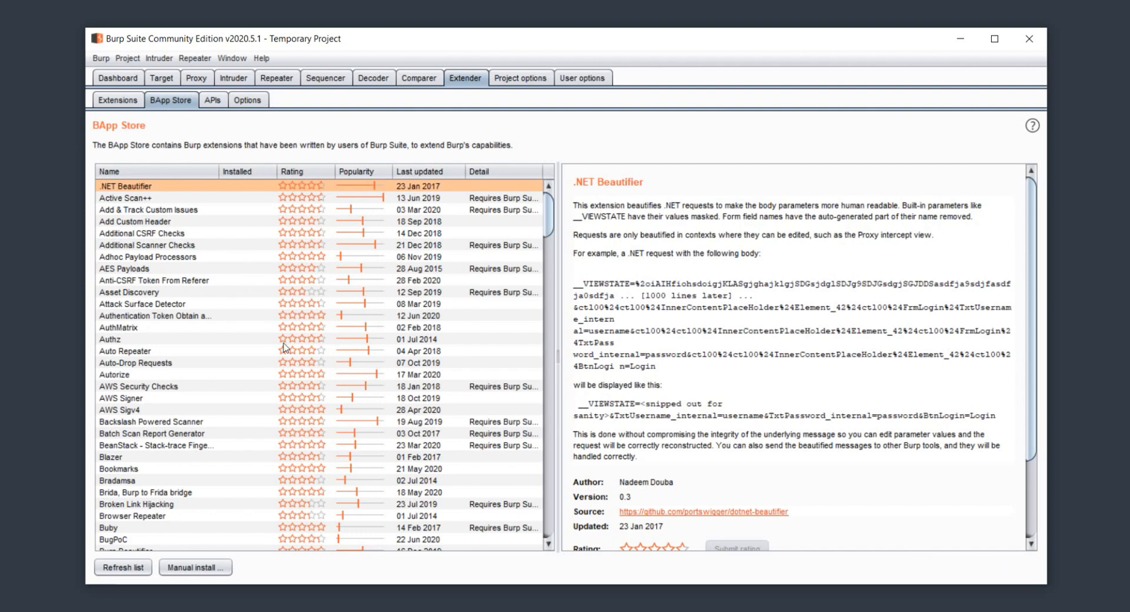
Step: View the connection settings in the project options and user options, and return to the Dashboard
click(506, 85)
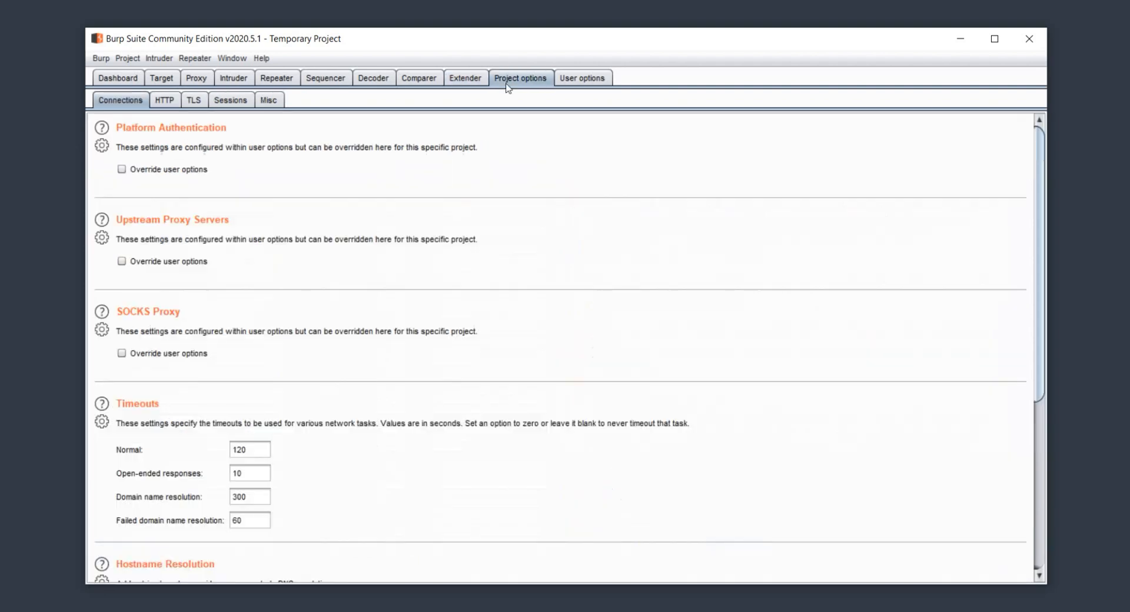
click(580, 79)
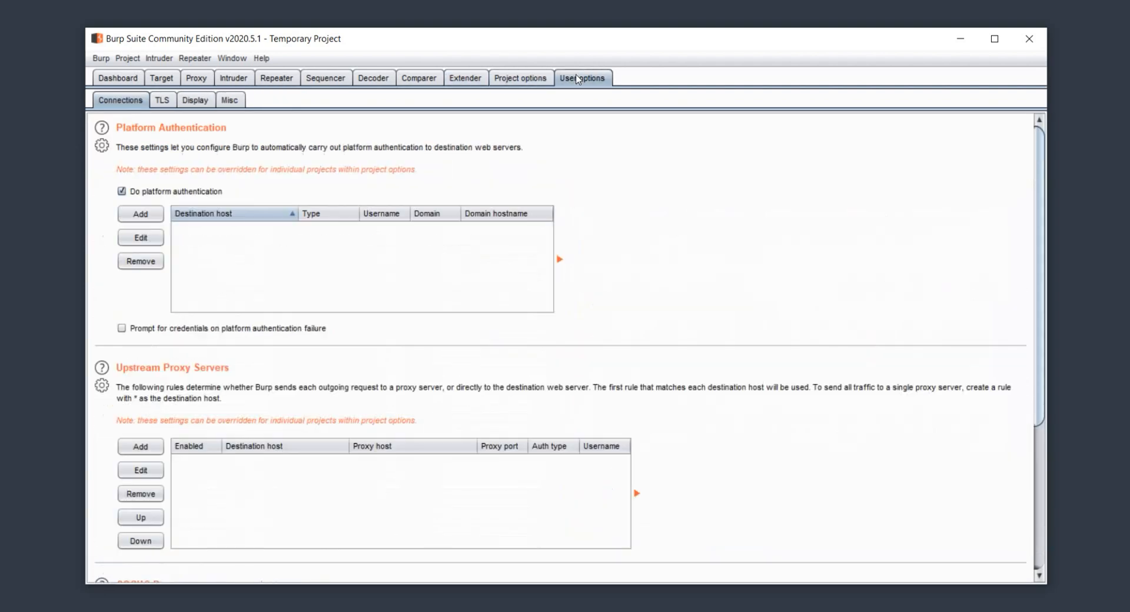
click(526, 82)
click(118, 78)
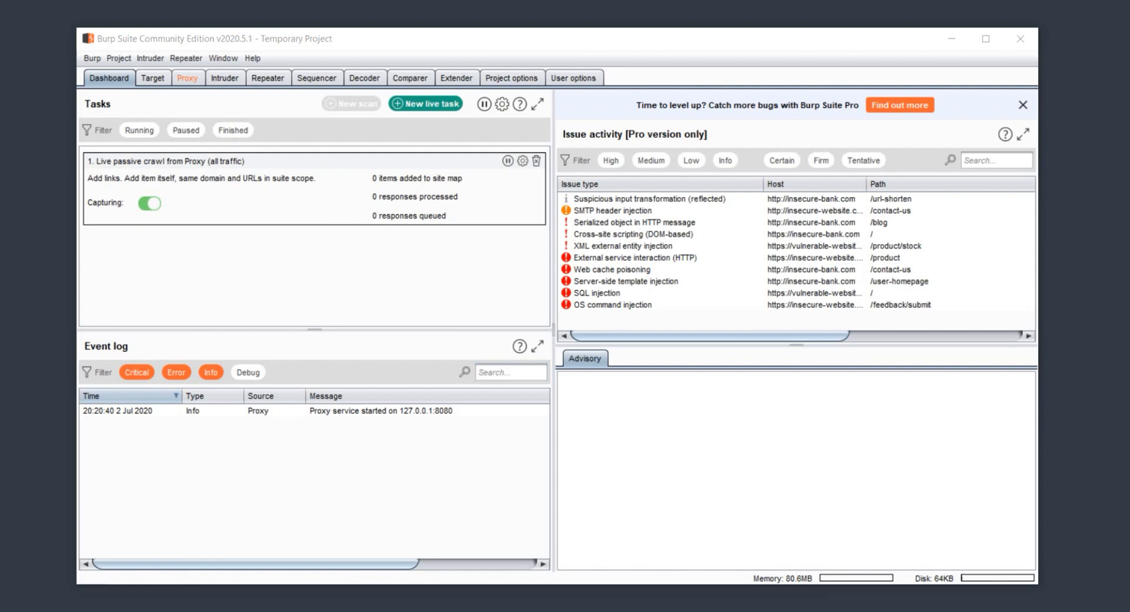
Step: Bring the Chrome window in front of Burp Suite and search Google for mozilla firefox
drag(1129, 123, 797, 64)
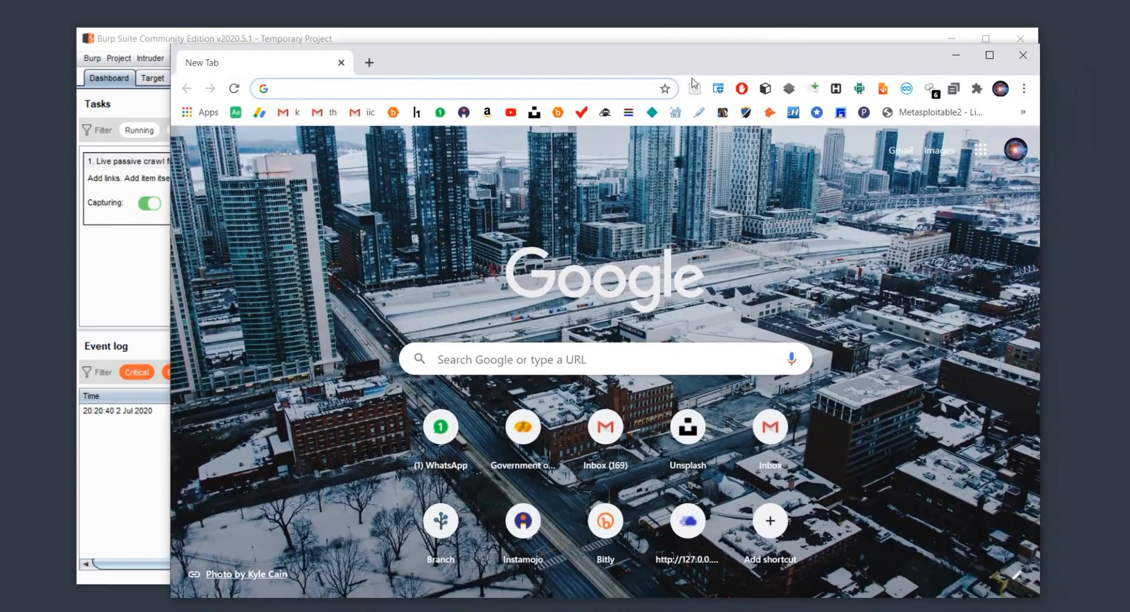
click(615, 86)
text(mo)
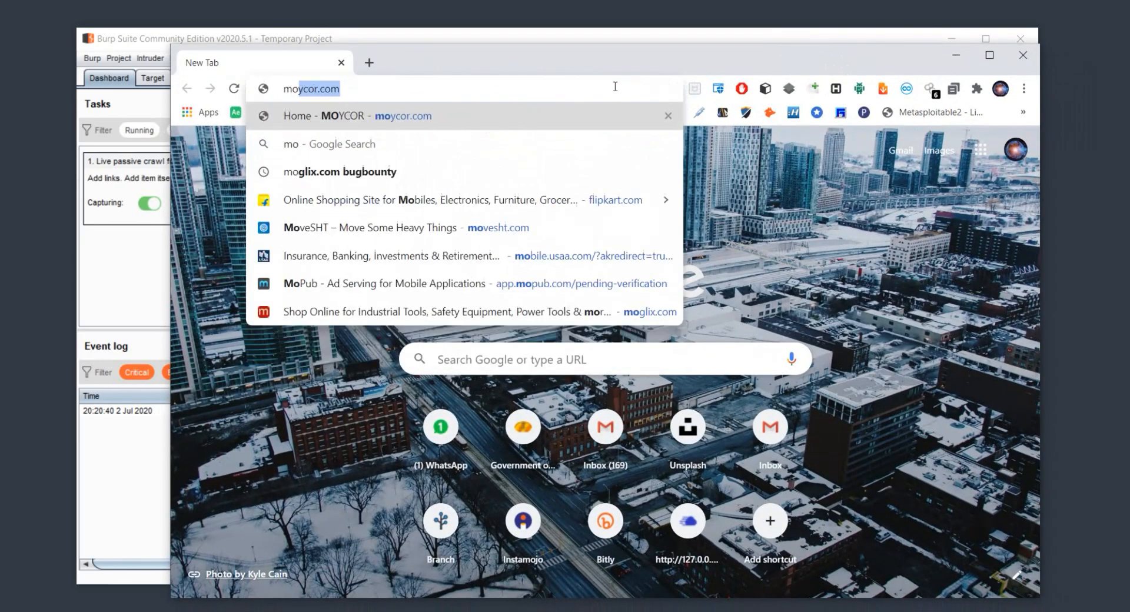
text(xilla)
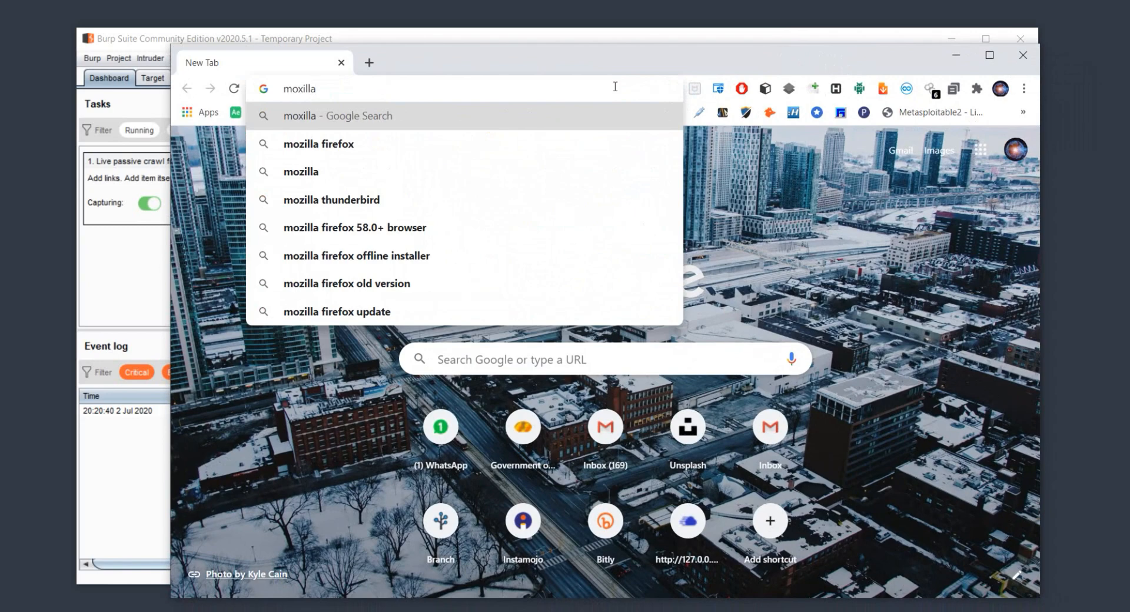
key(Down)
key(Return)
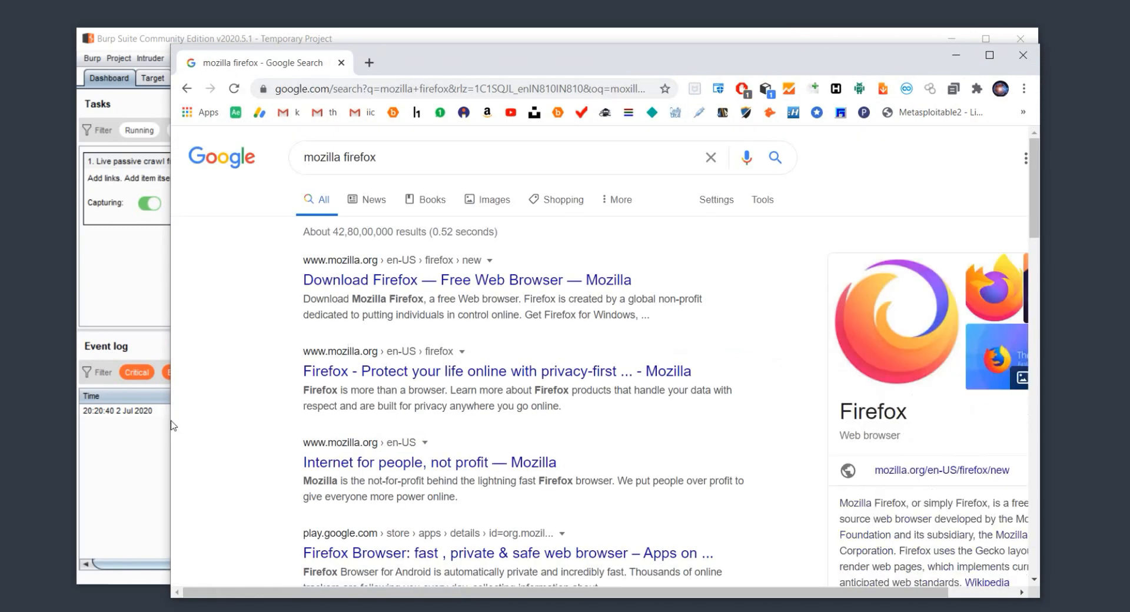
Step: Widen the browser window, refine the search to mozilla firefox download and open Mozilla's Download Firefox page
drag(172, 426, 59, 406)
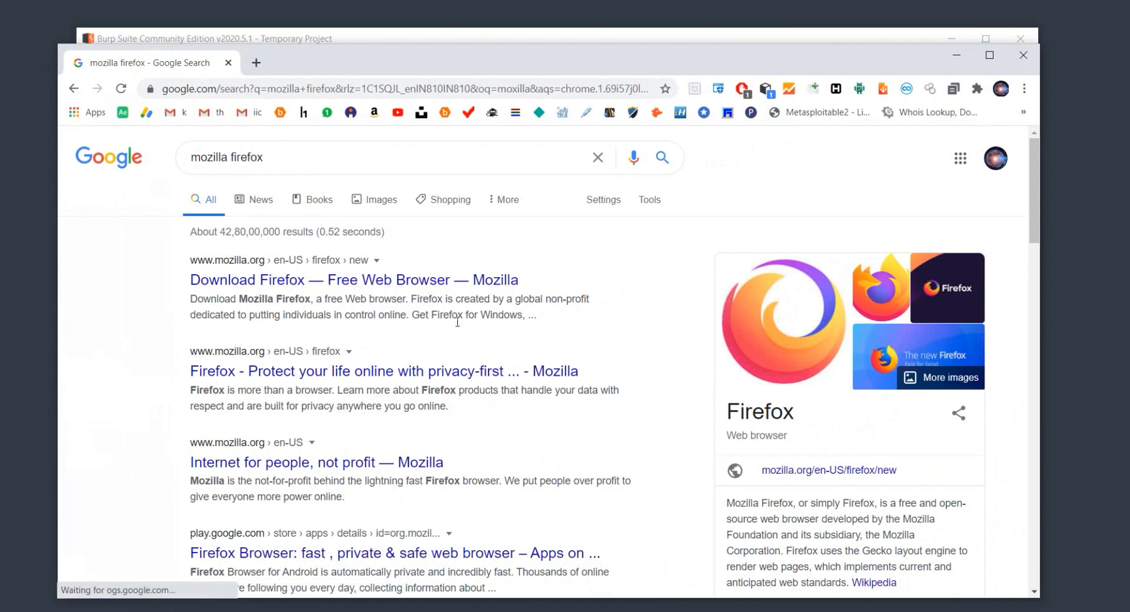
click(408, 154)
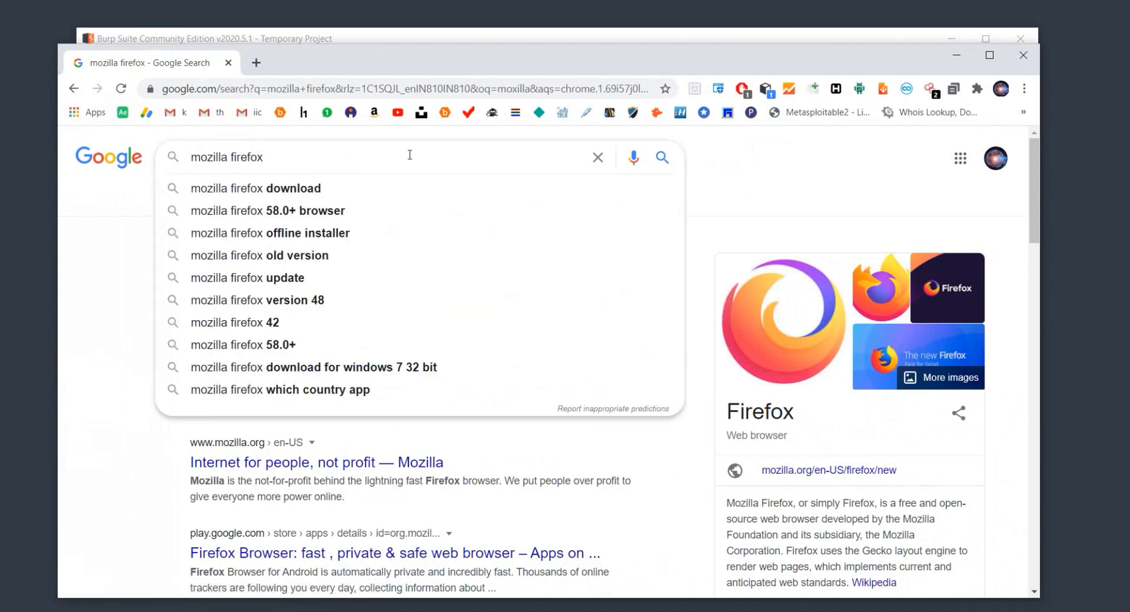
click(370, 189)
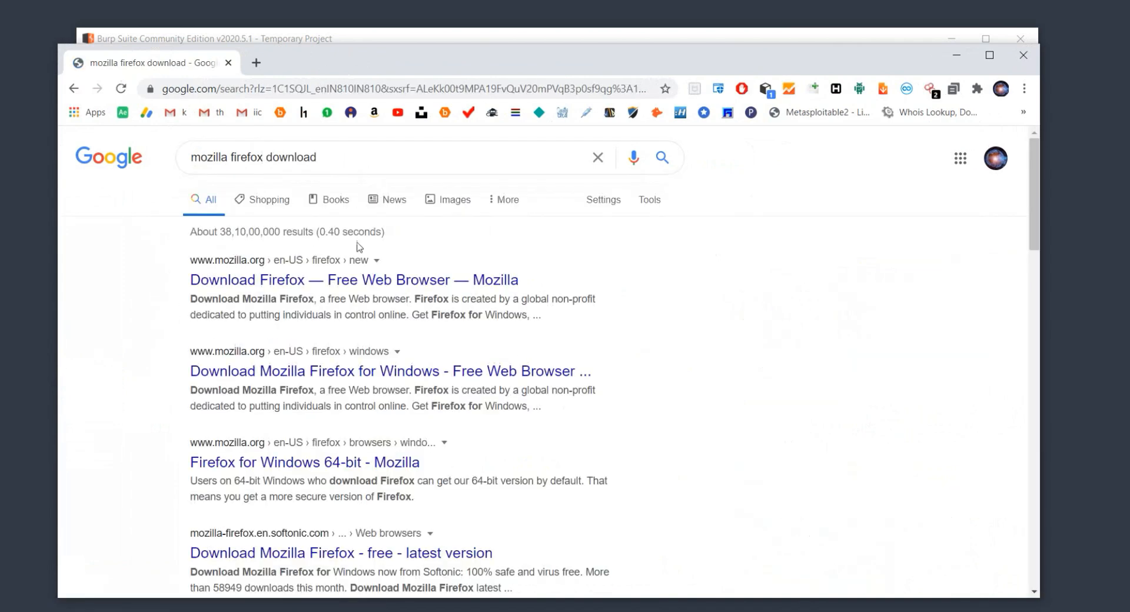
click(353, 276)
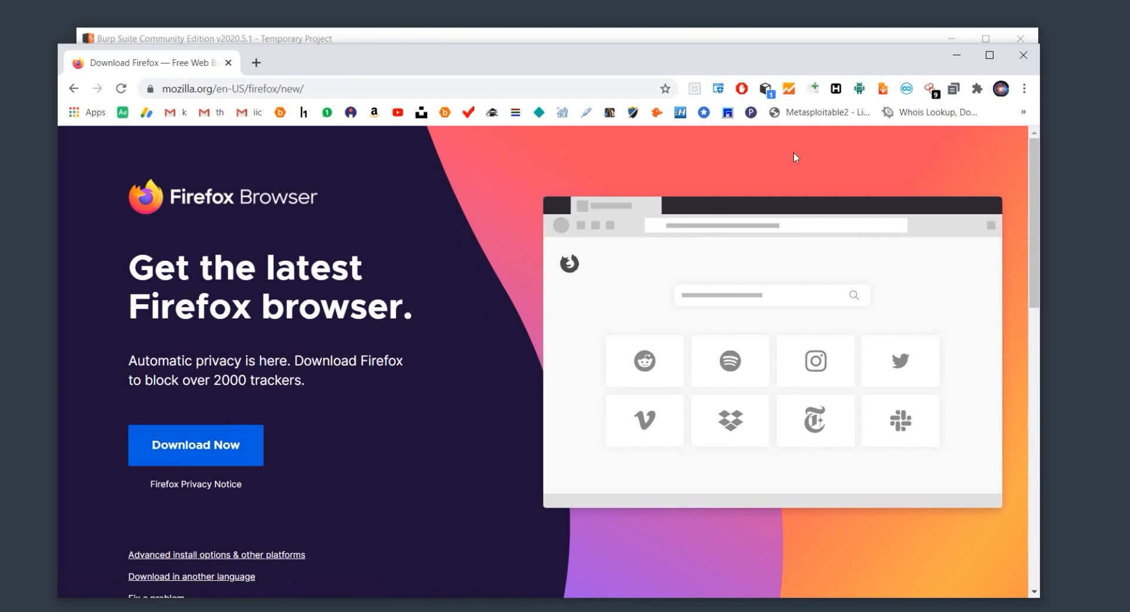
Step: Close the Chrome window, bring up the Firefox window and maximize it
click(1022, 55)
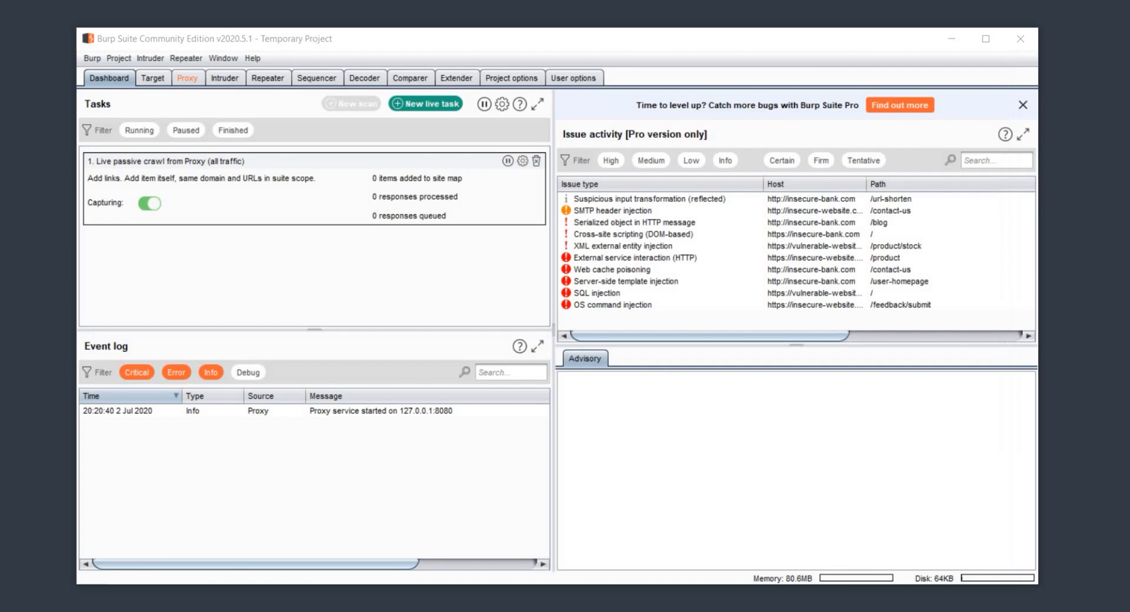
drag(1129, 126, 637, 80)
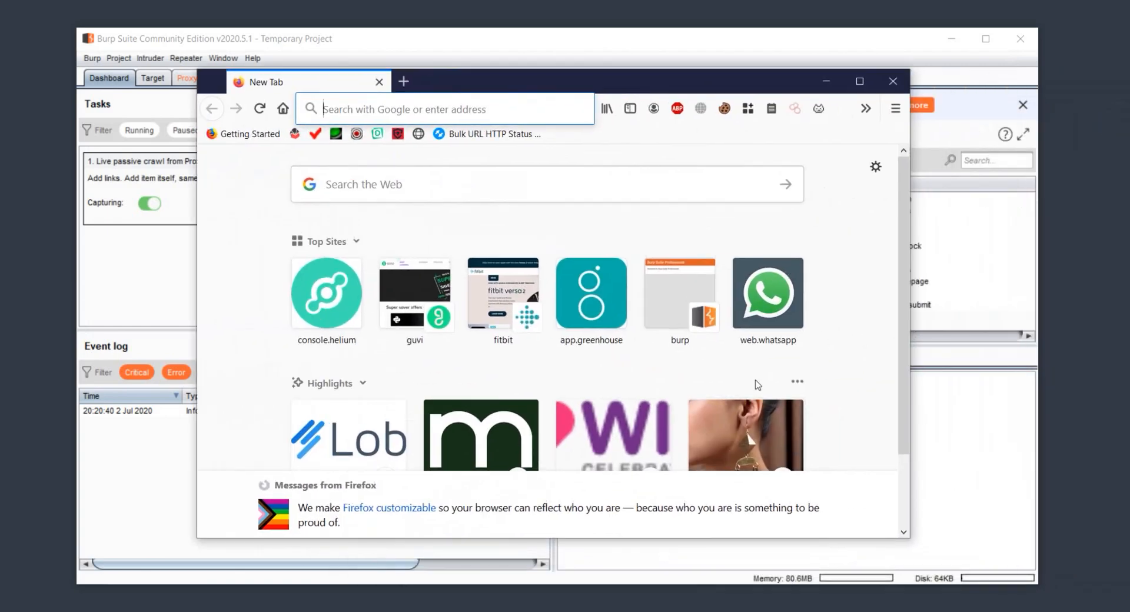
click(904, 346)
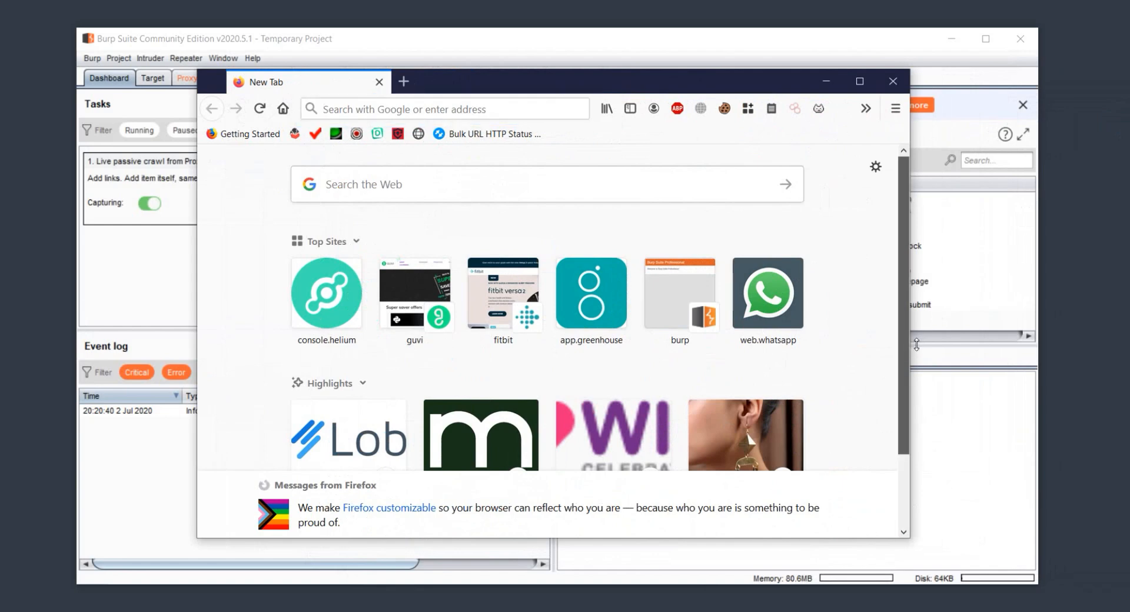
click(859, 82)
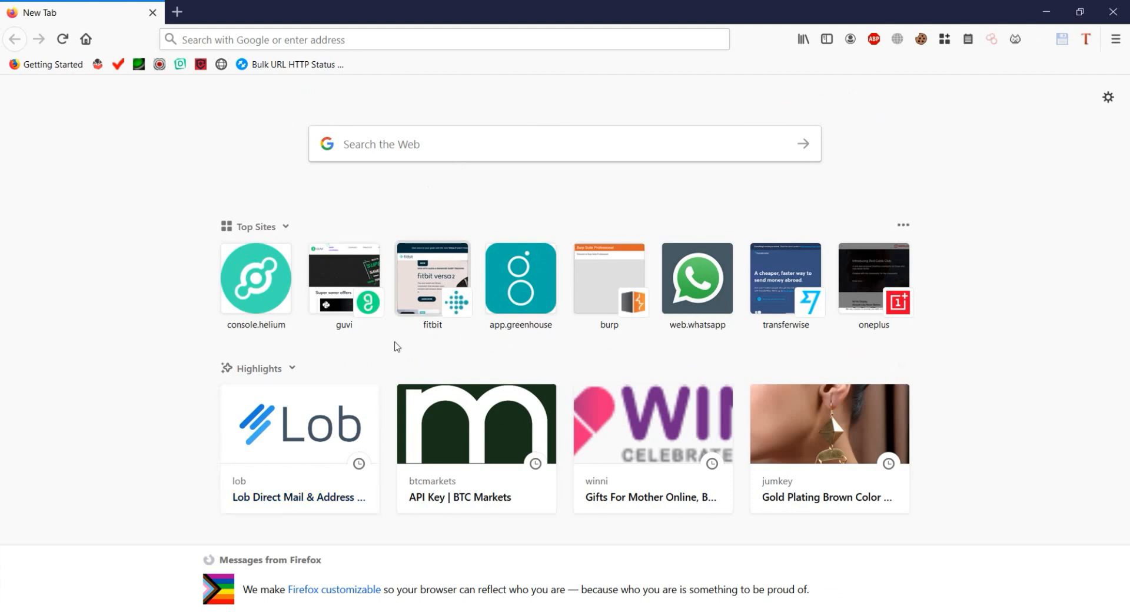
Step: Search Google in Firefox for foxyproxy extension firefox
click(320, 38)
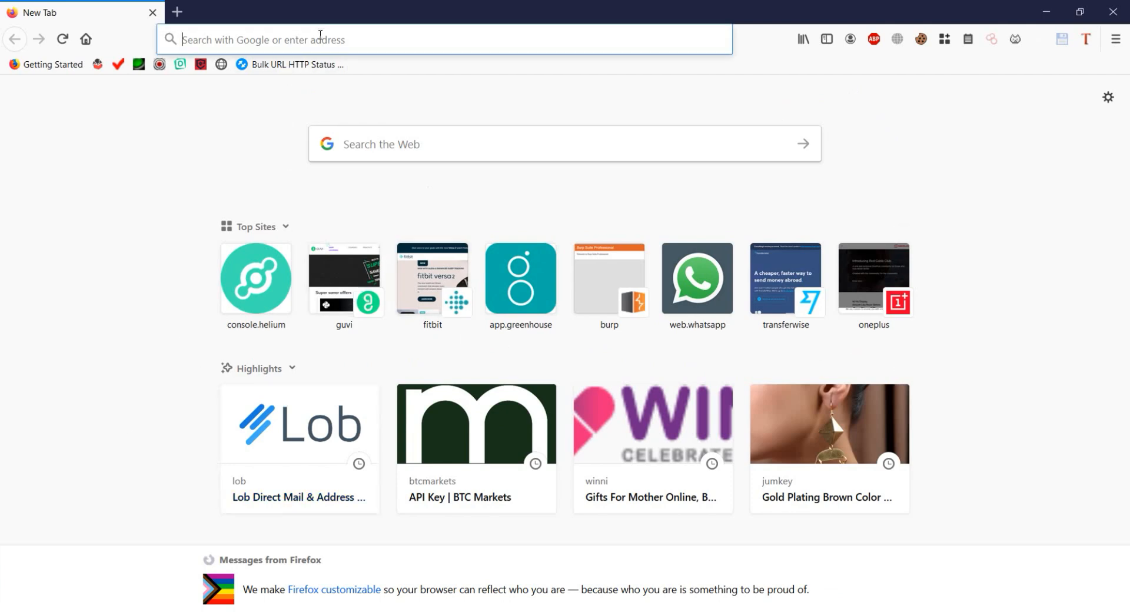
text(fozy)
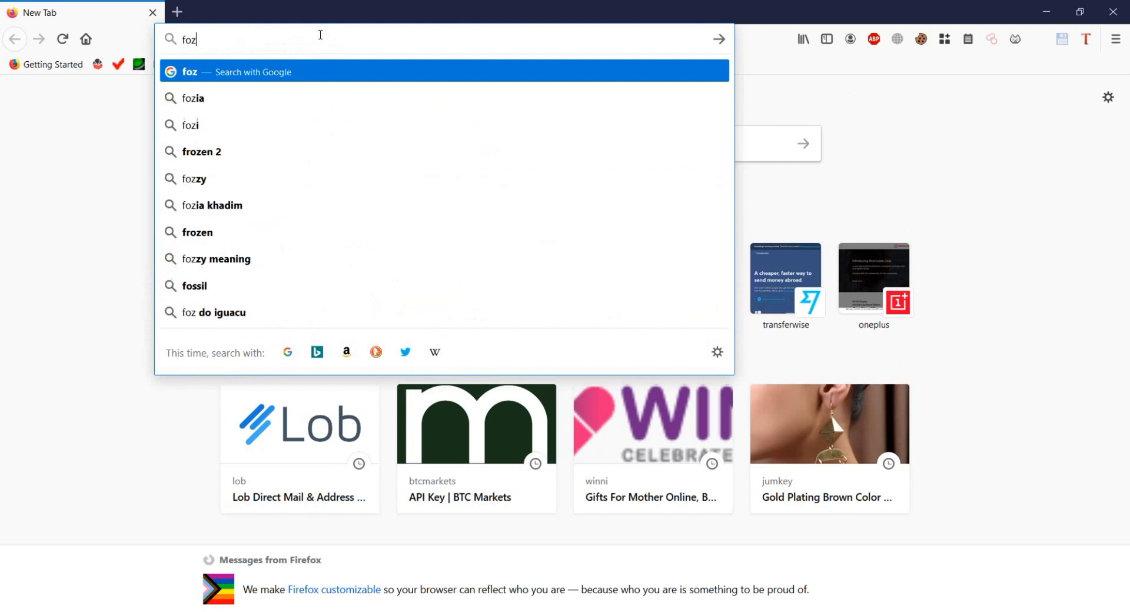
key(BackSpace)
text(x)
key(BackSpace)
key(BackSpace)
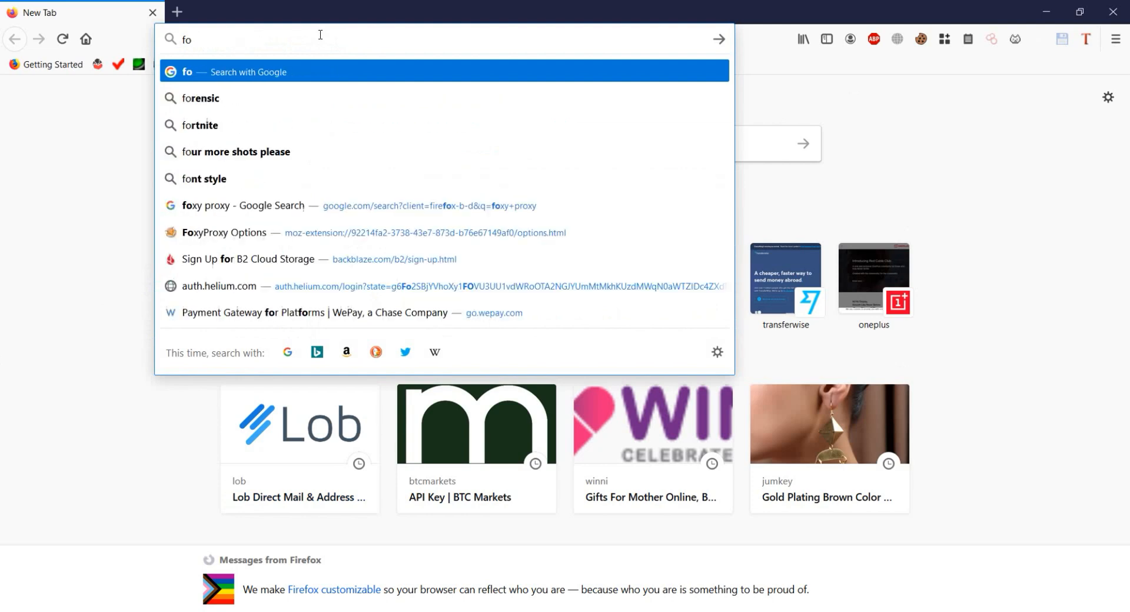
text(xy proxy)
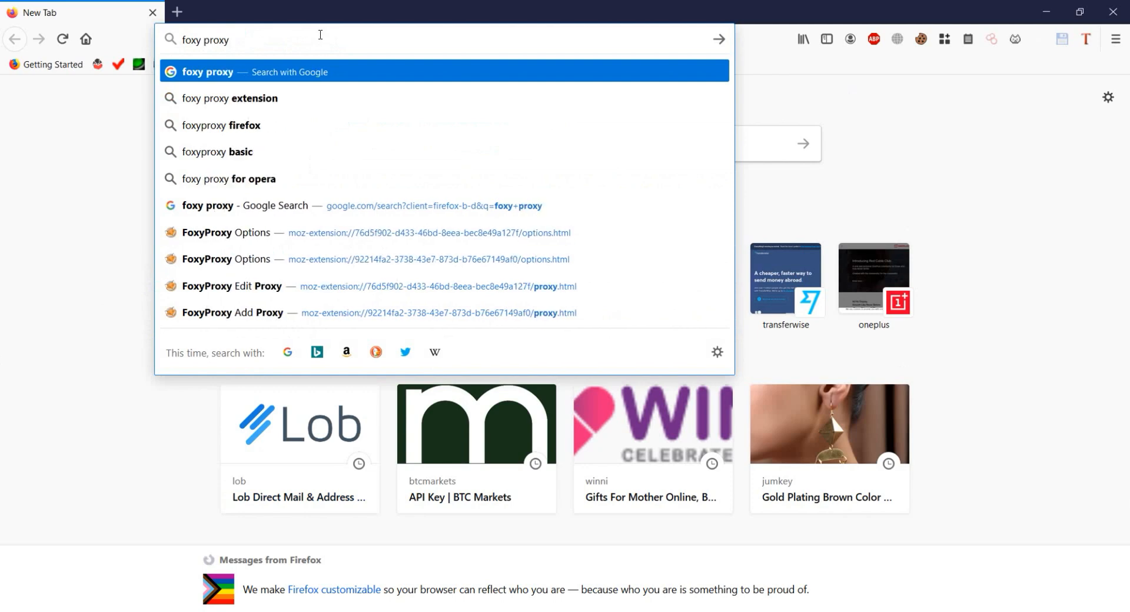
key(Down)
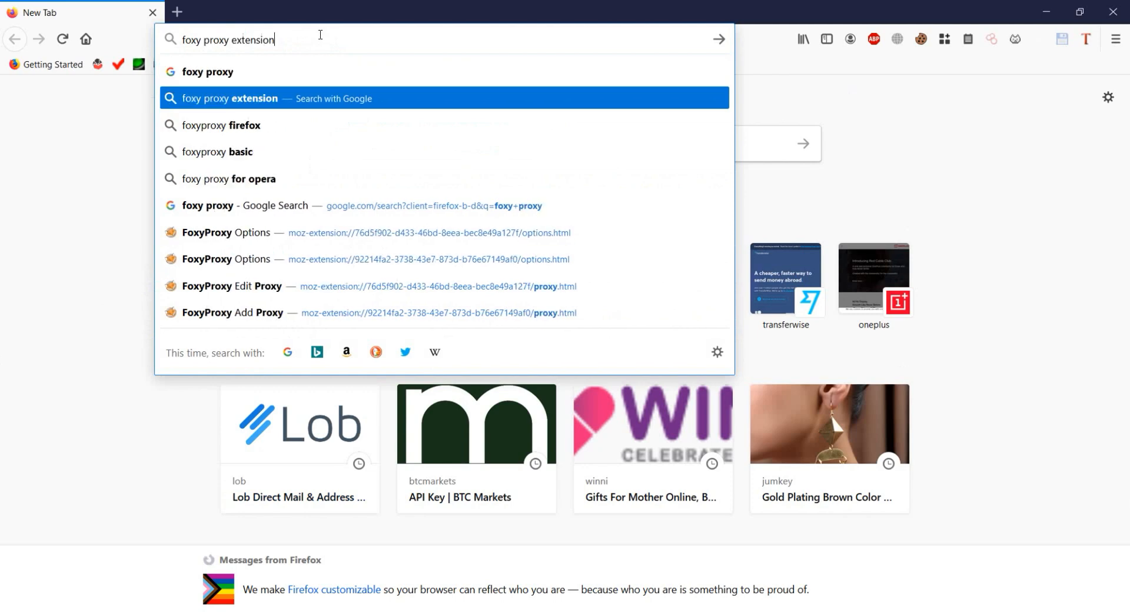
key(Down)
key(Down)
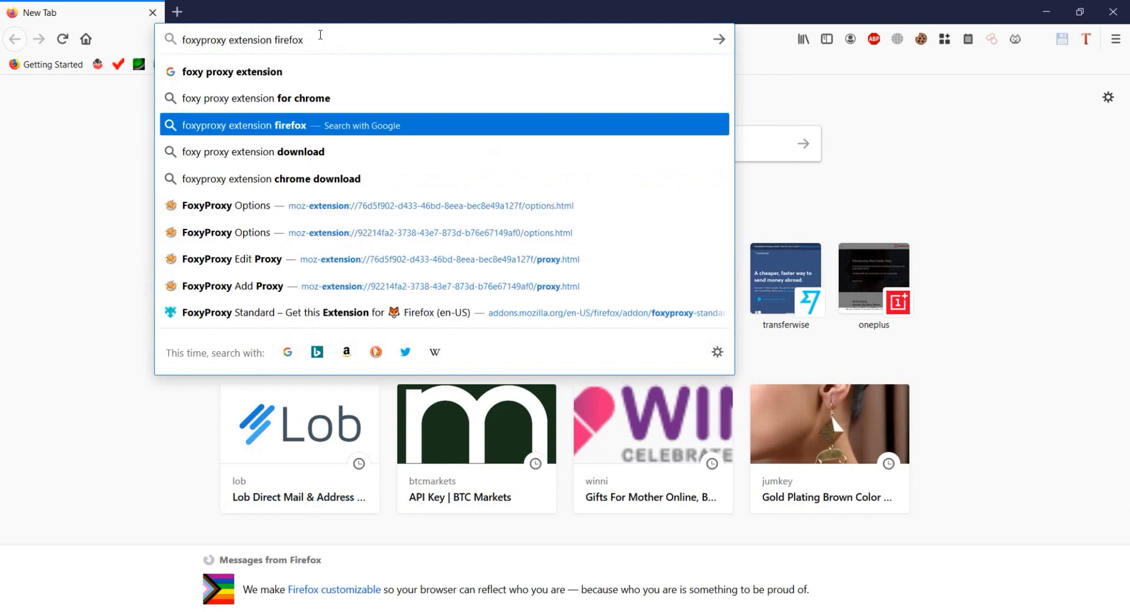
key(Return)
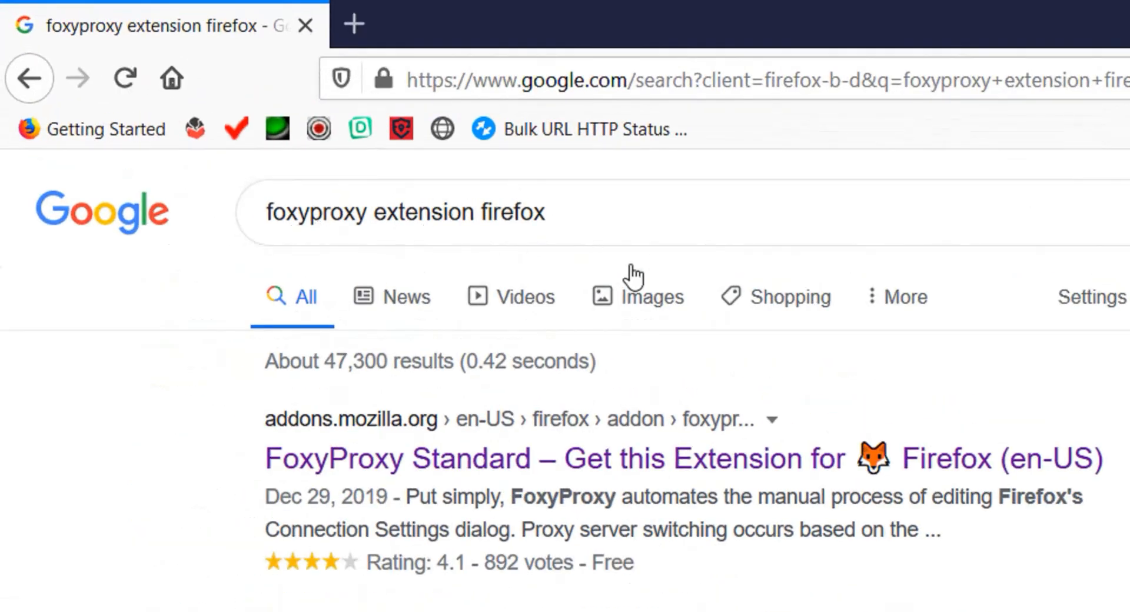
Step: Restore the Firefox window to a smaller size and position it over the Burp Suite window
drag(436, 10, 717, 91)
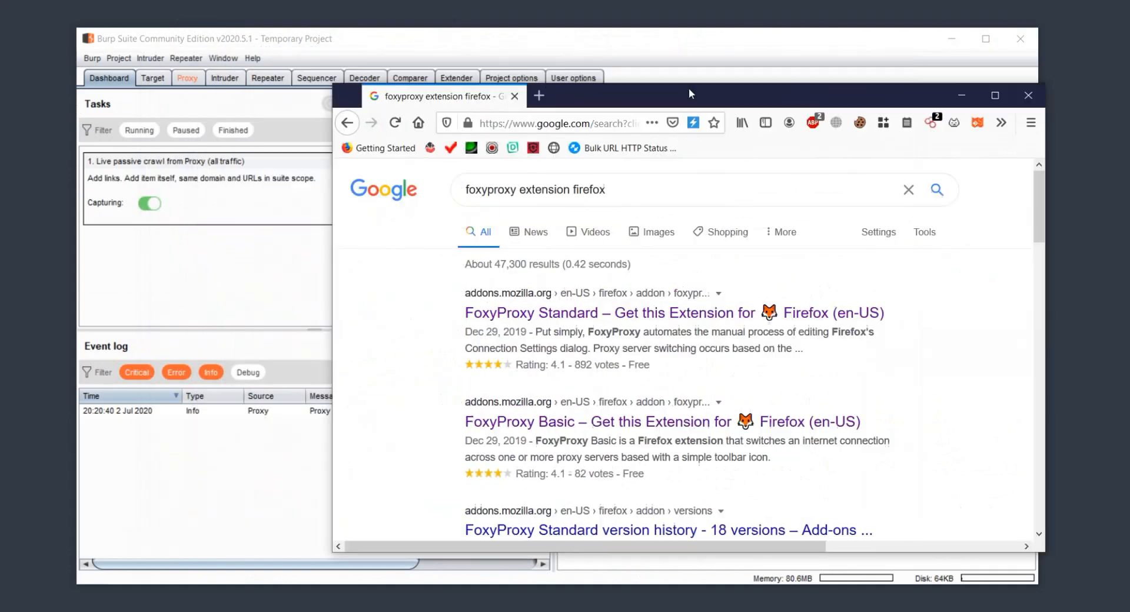
drag(606, 36, 543, 36)
click(1010, 240)
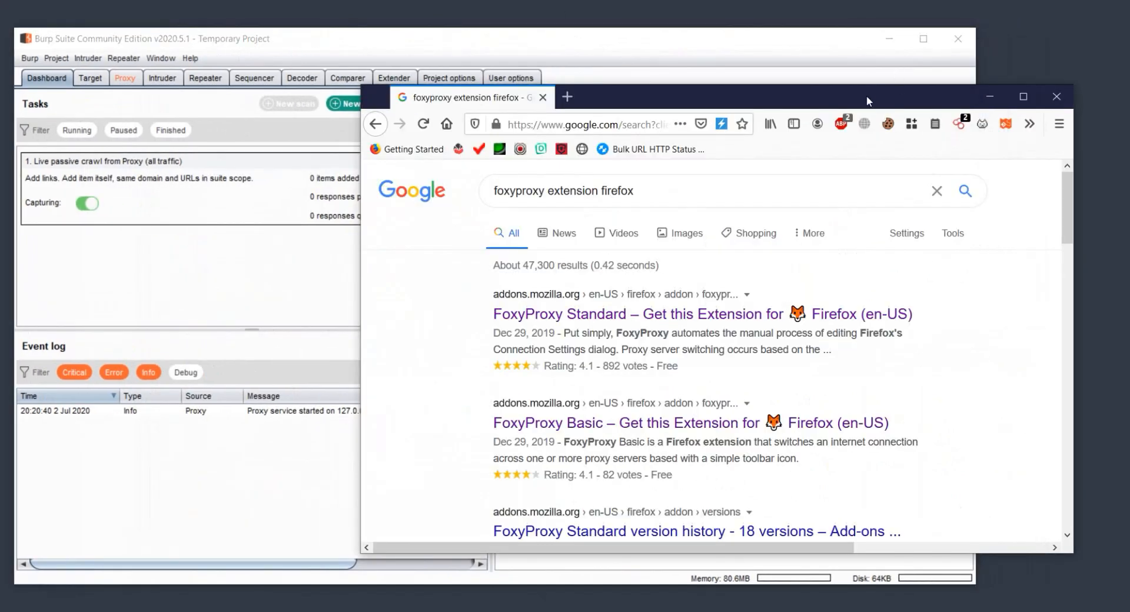
drag(866, 96, 844, 54)
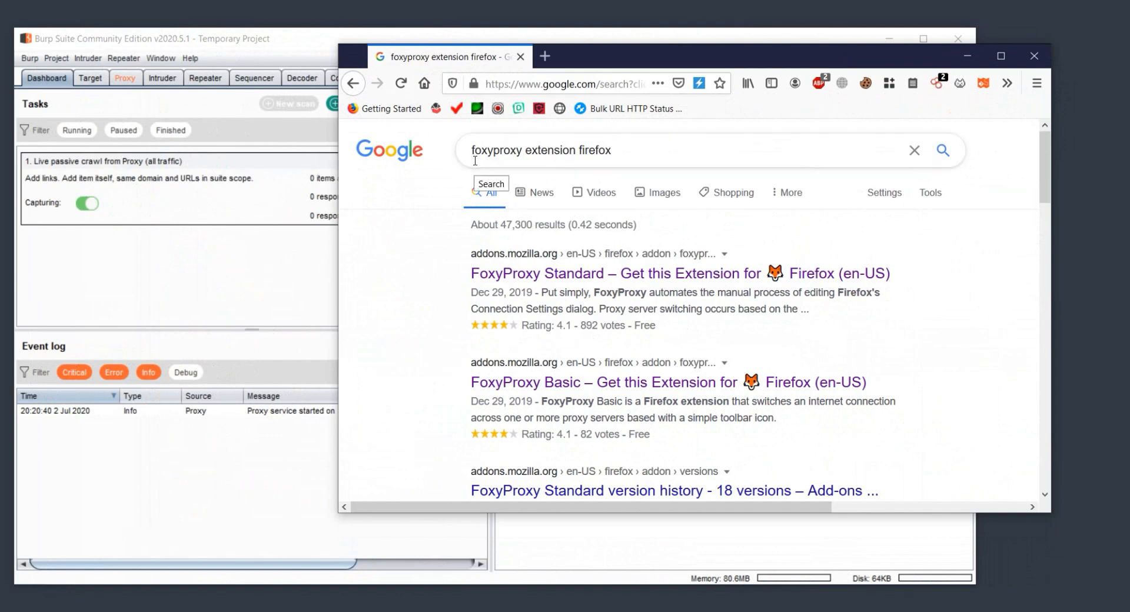
Step: Open the FoxyProxy Standard add-on page from the search results, enlarge the Firefox window and look through the page
click(555, 268)
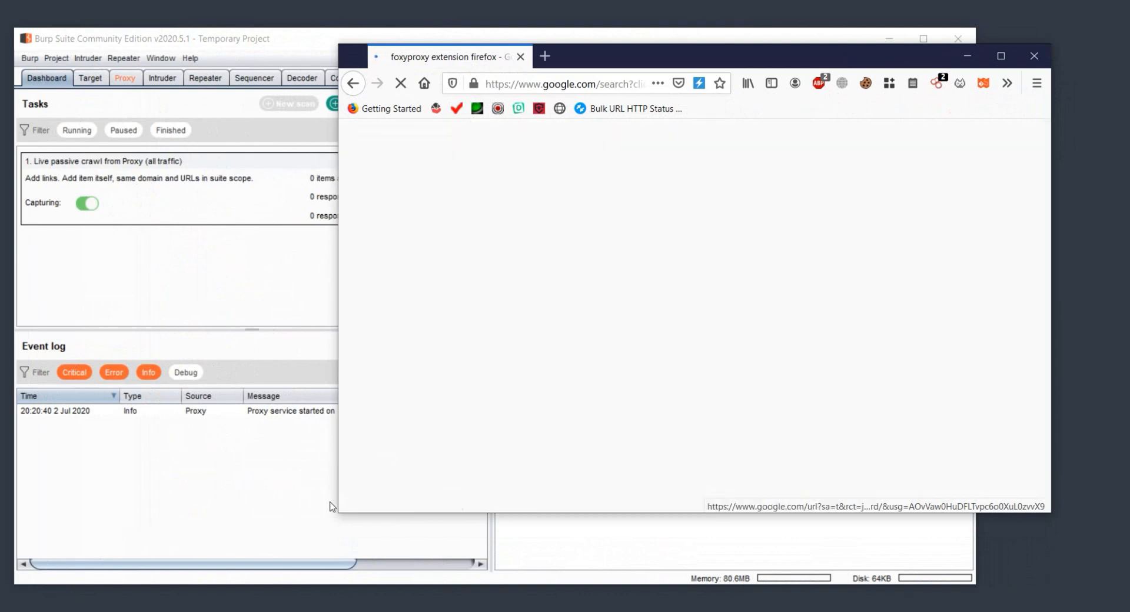
drag(339, 512, 149, 581)
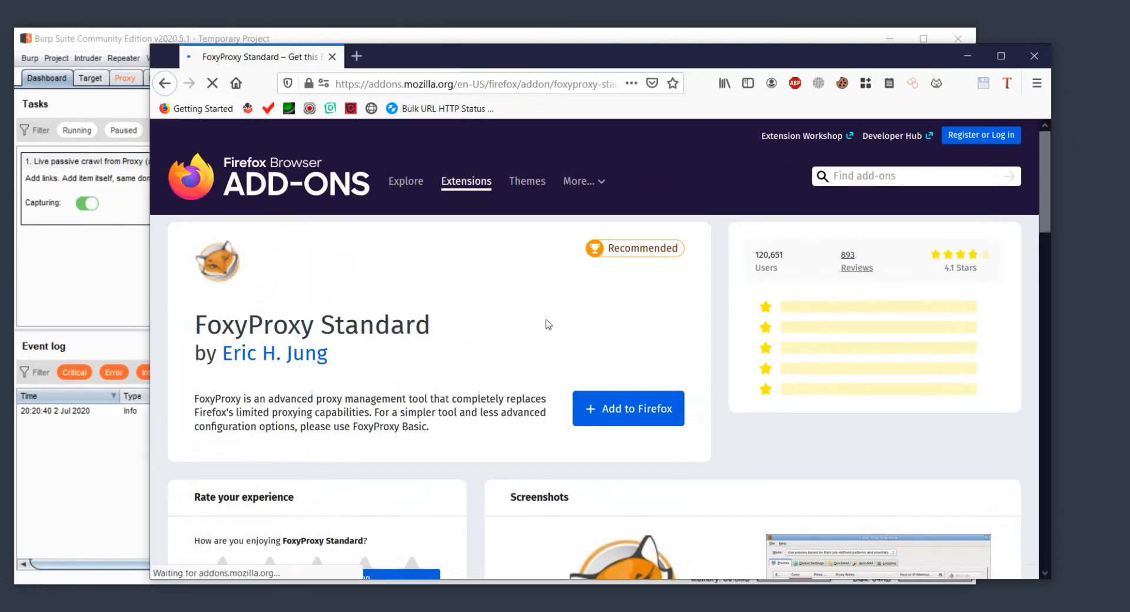
scroll(589, 383, down, 4)
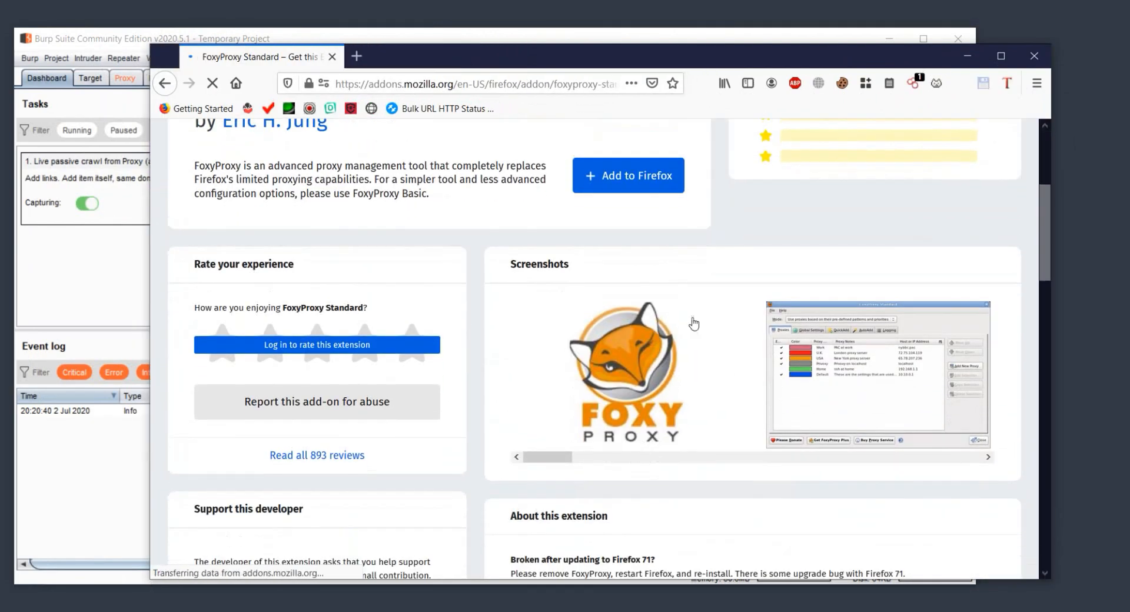
Step: Add the FoxyProxy Standard extension to Firefox, dismiss the installation notice and close the FoxyProxy About page
scroll(733, 445, up, 2)
scroll(733, 446, up, 3)
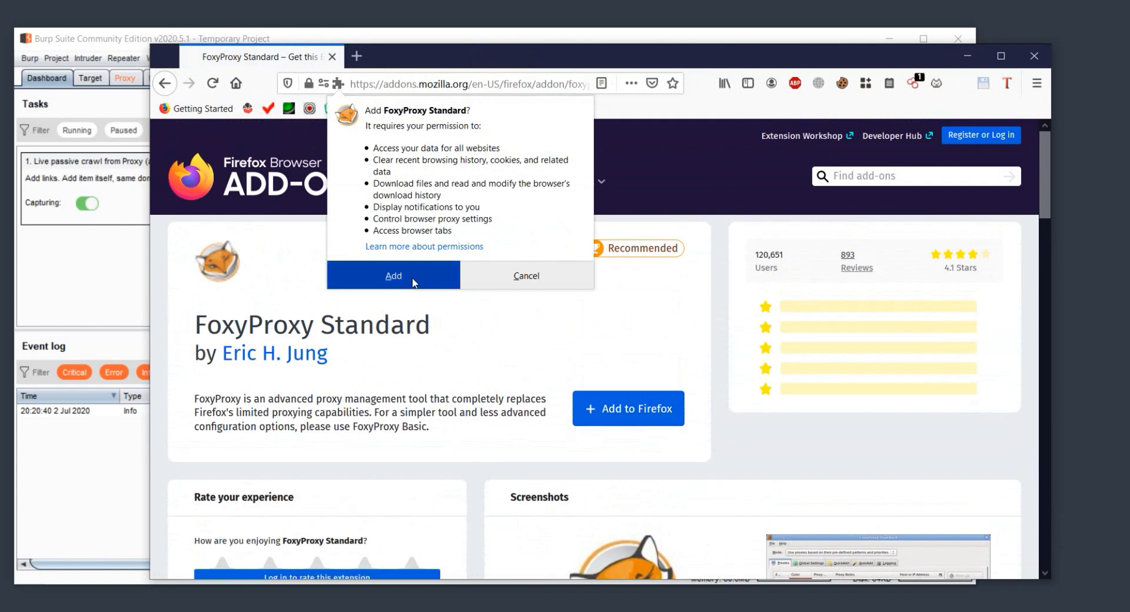
click(393, 275)
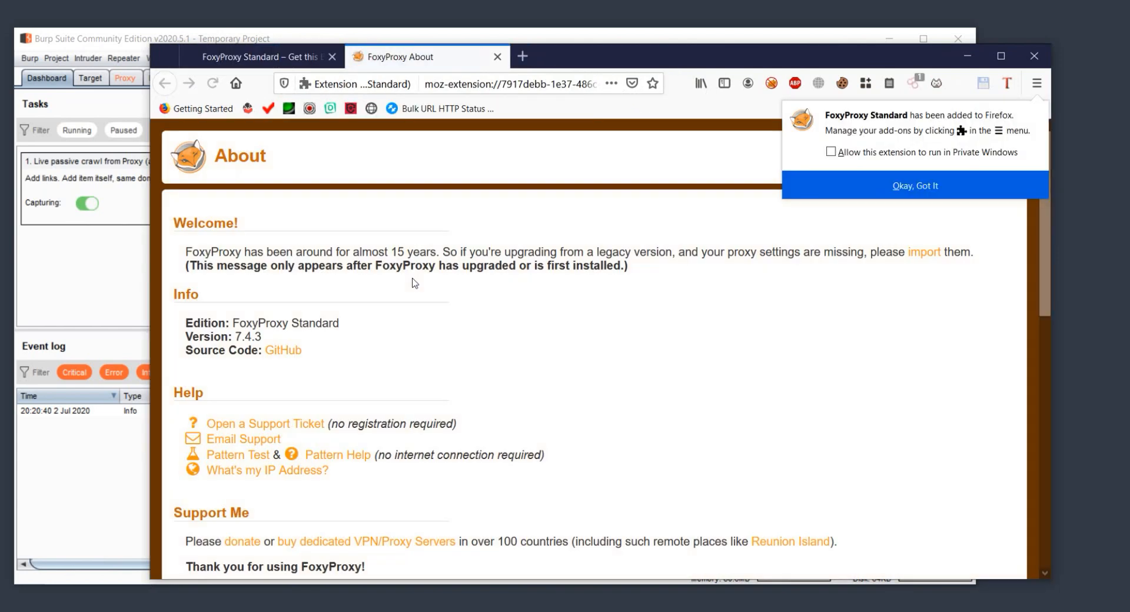
click(945, 184)
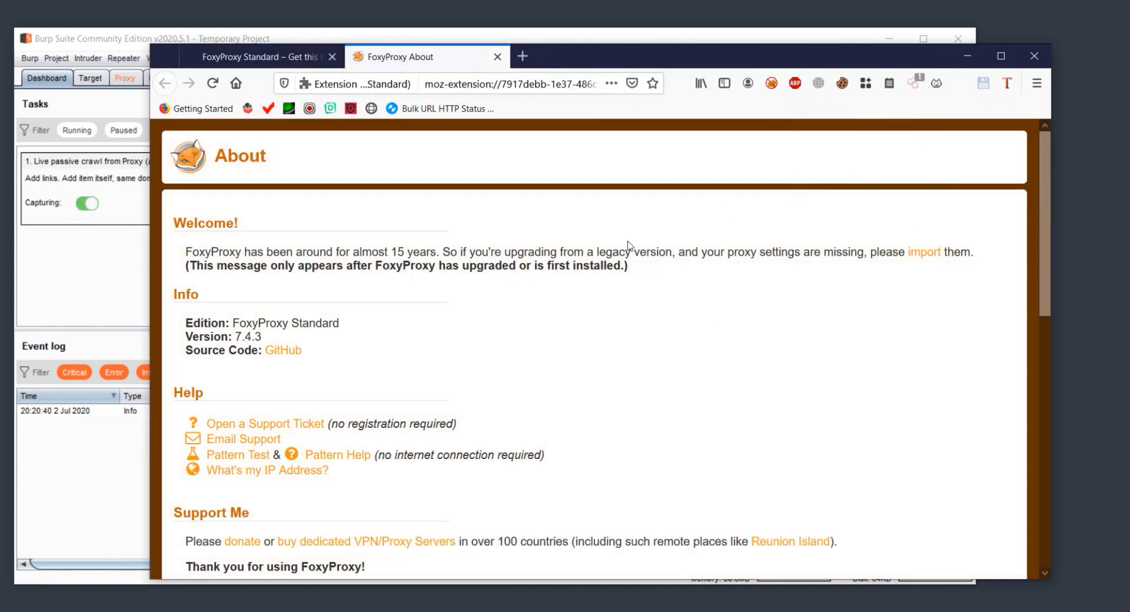
click(498, 57)
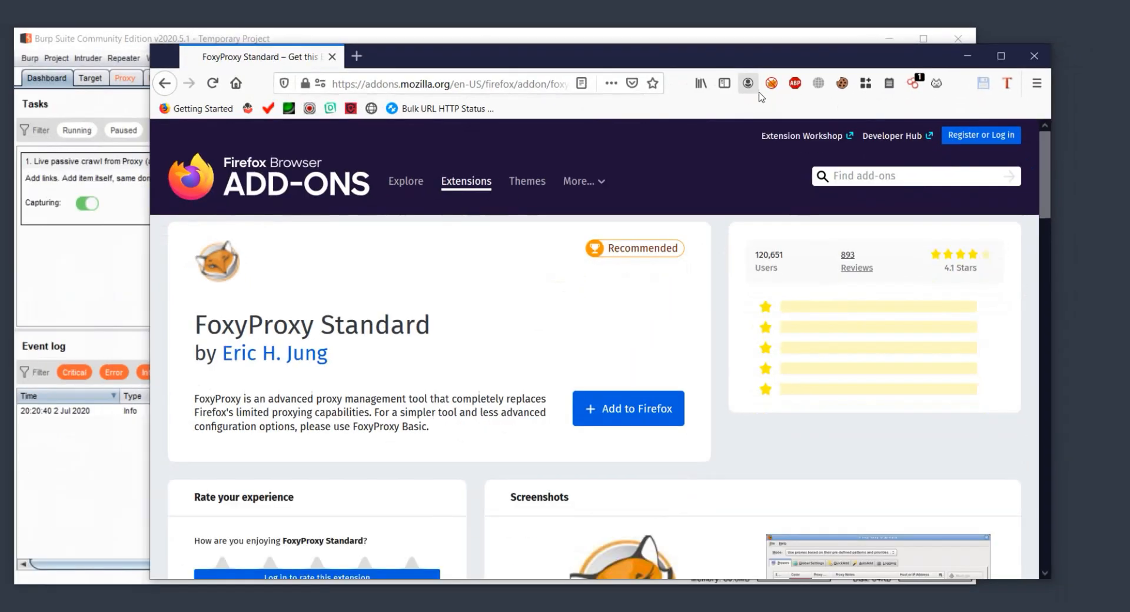
Step: Open the FoxyProxy options page and maximize the Firefox window
click(771, 84)
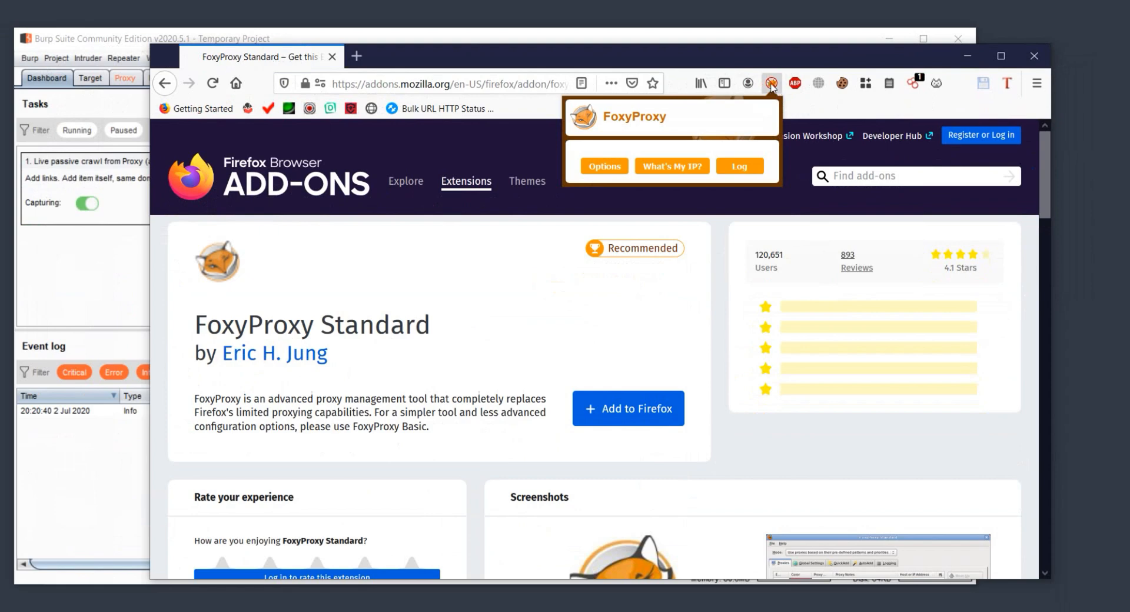
click(1000, 56)
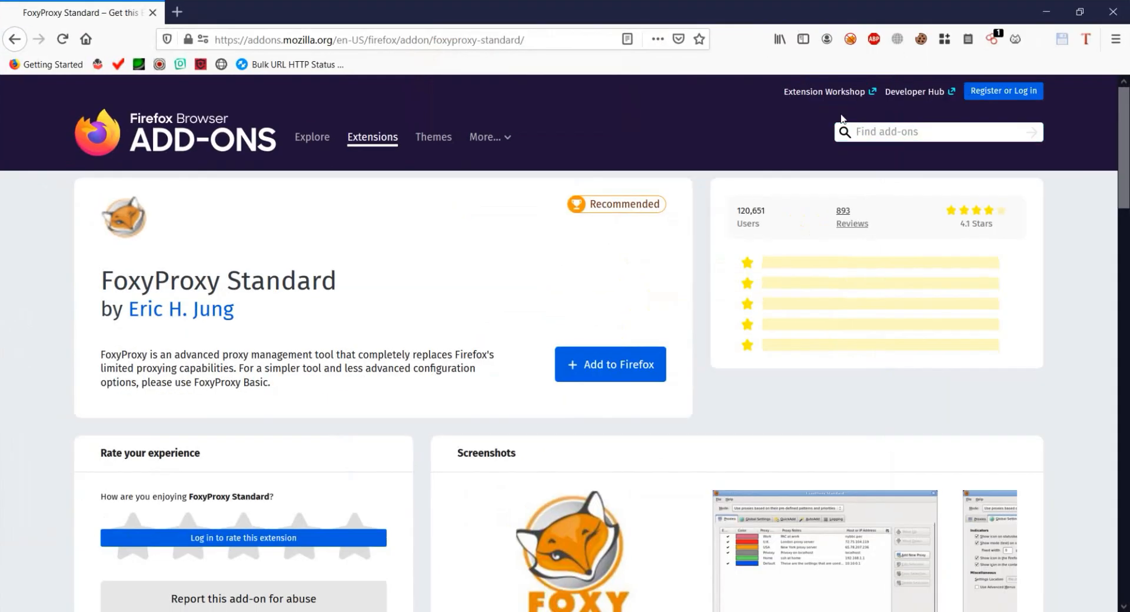
click(850, 39)
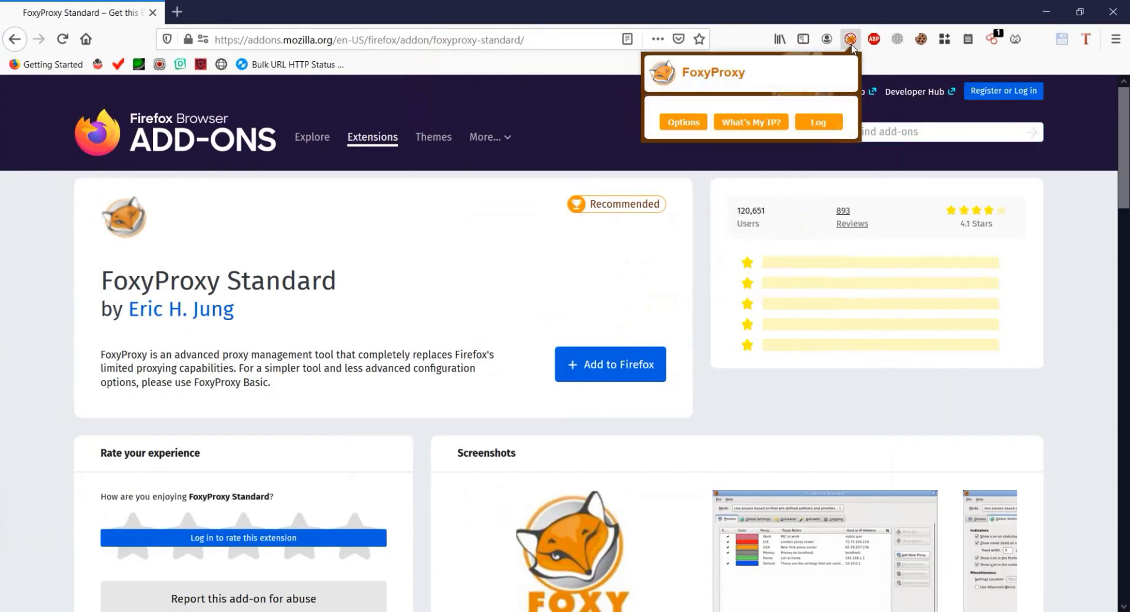
click(684, 123)
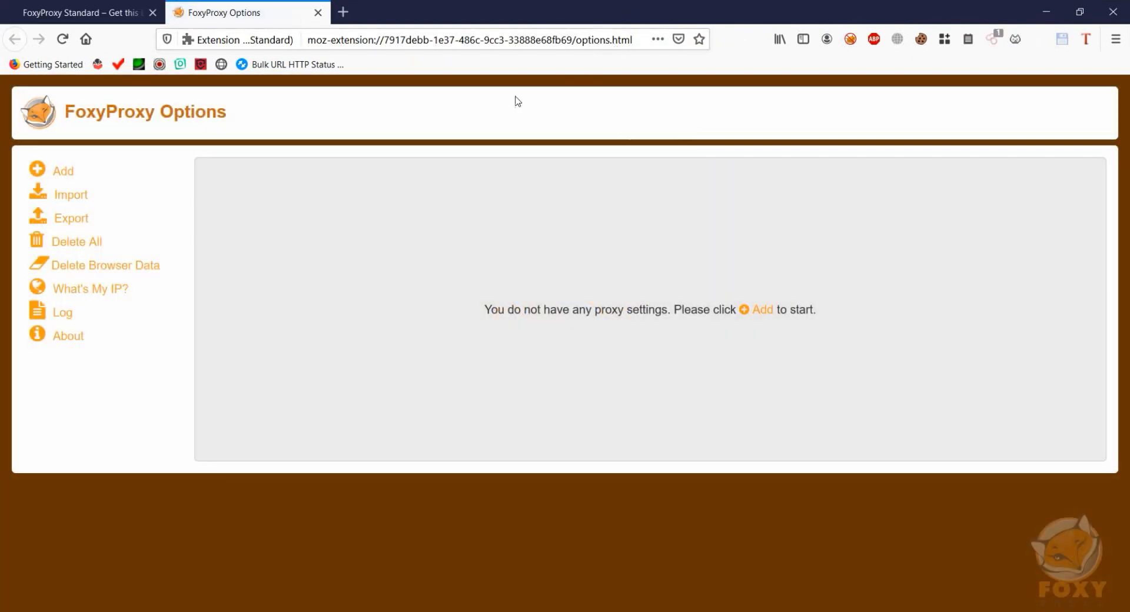
drag(565, 6, 616, 51)
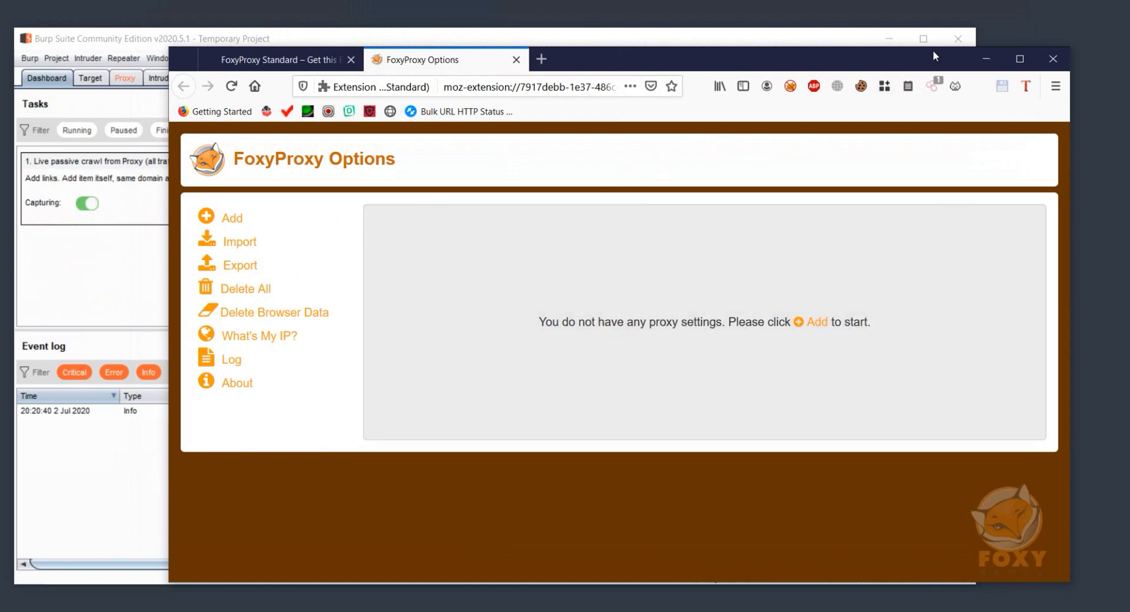
click(1027, 65)
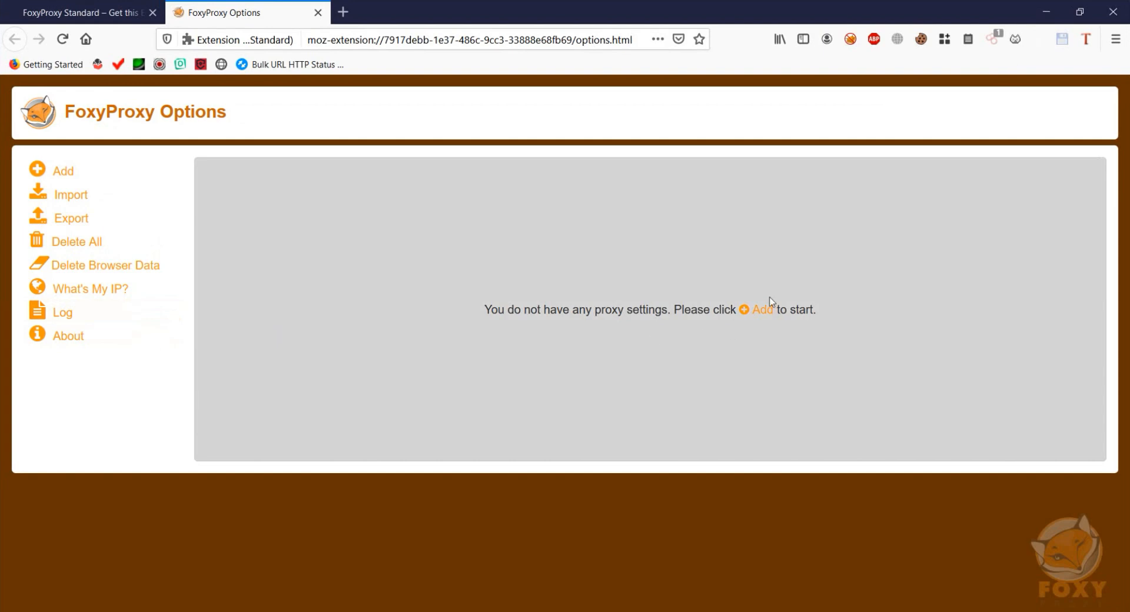
Step: Start a new FoxyProxy proxy entry titled Burp and go through its address, port, username and password fields
click(760, 310)
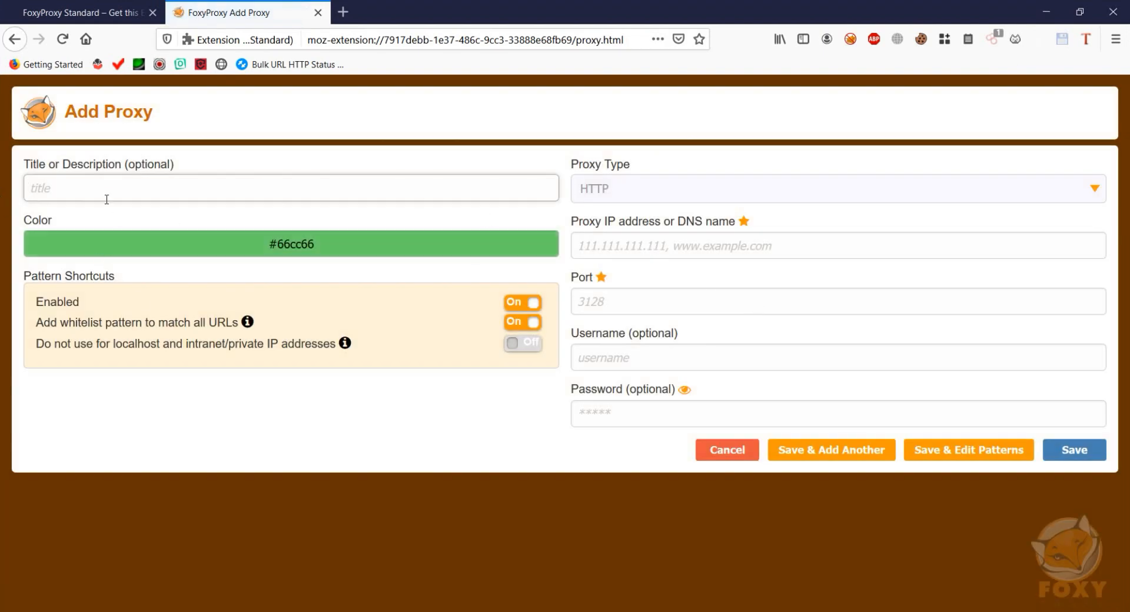
text(Burp)
click(627, 241)
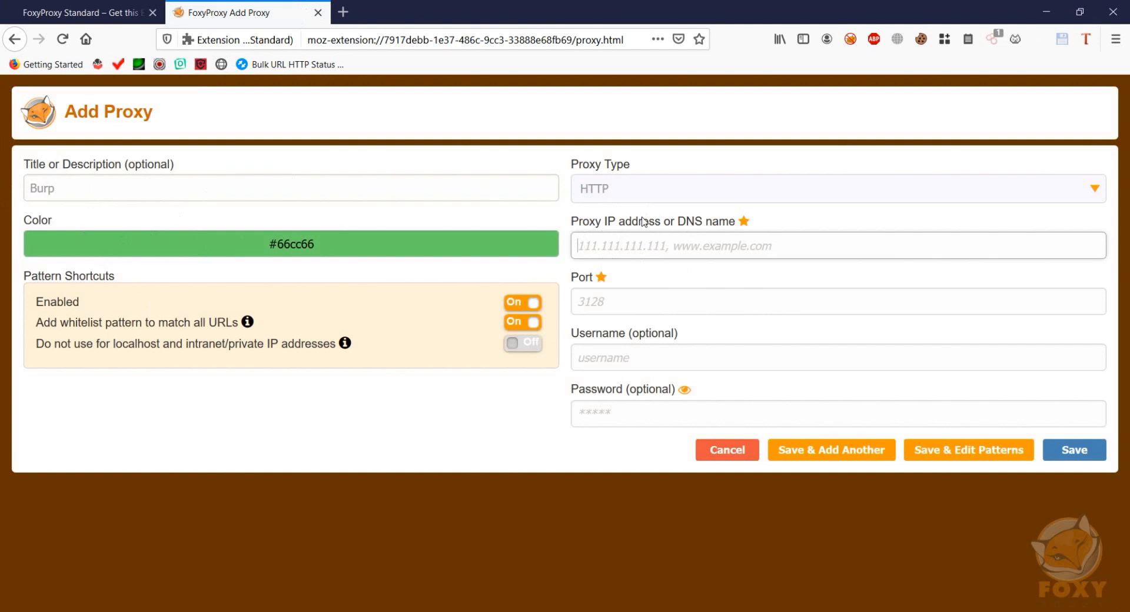
click(605, 302)
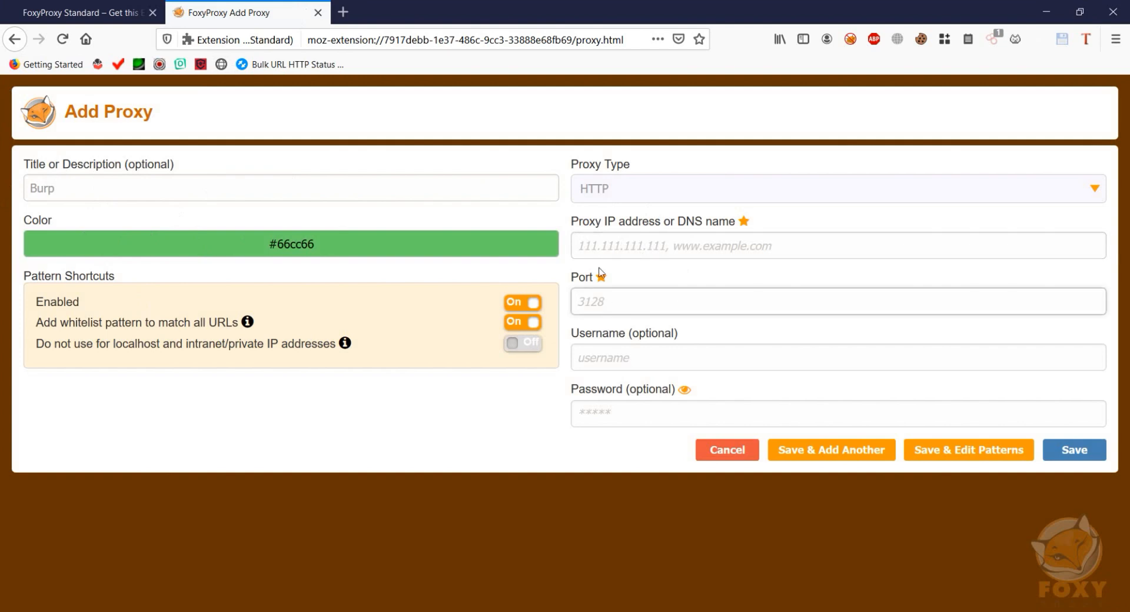
click(620, 358)
click(604, 419)
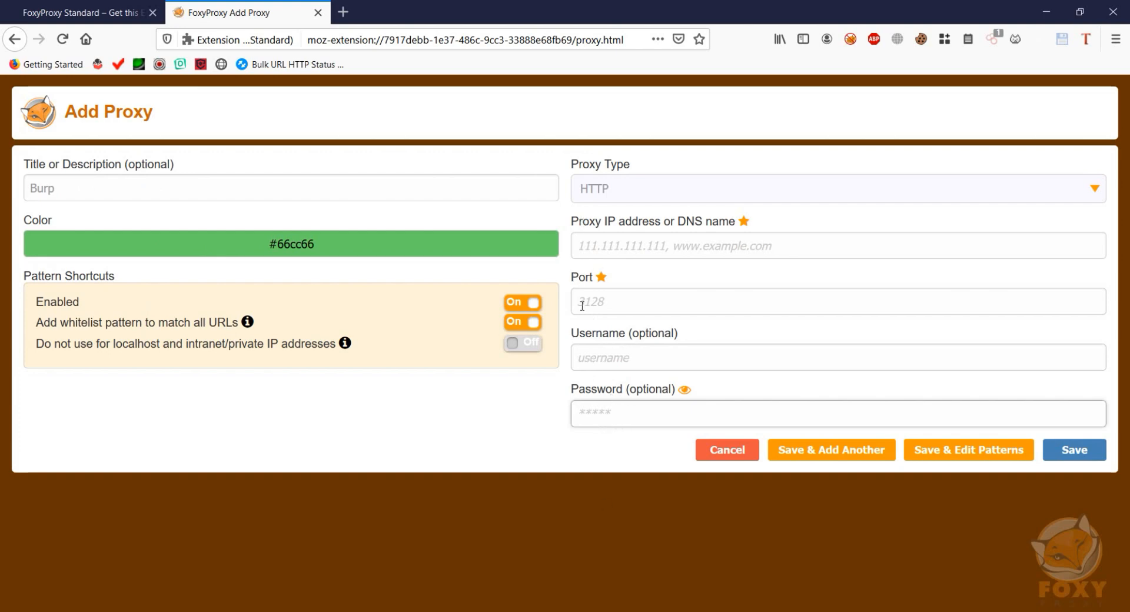
Step: Narrow the Firefox window so Burp Suite is visible beside it, and open google.com in a new tab, dismissing the pop-ups
drag(563, 5, 675, 40)
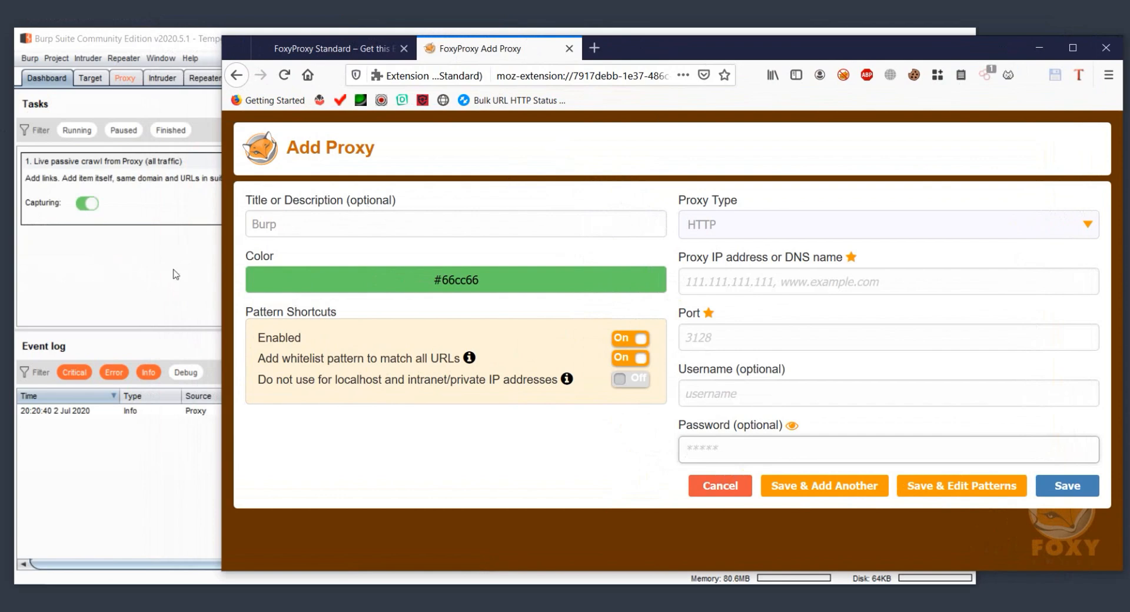
drag(219, 263, 382, 271)
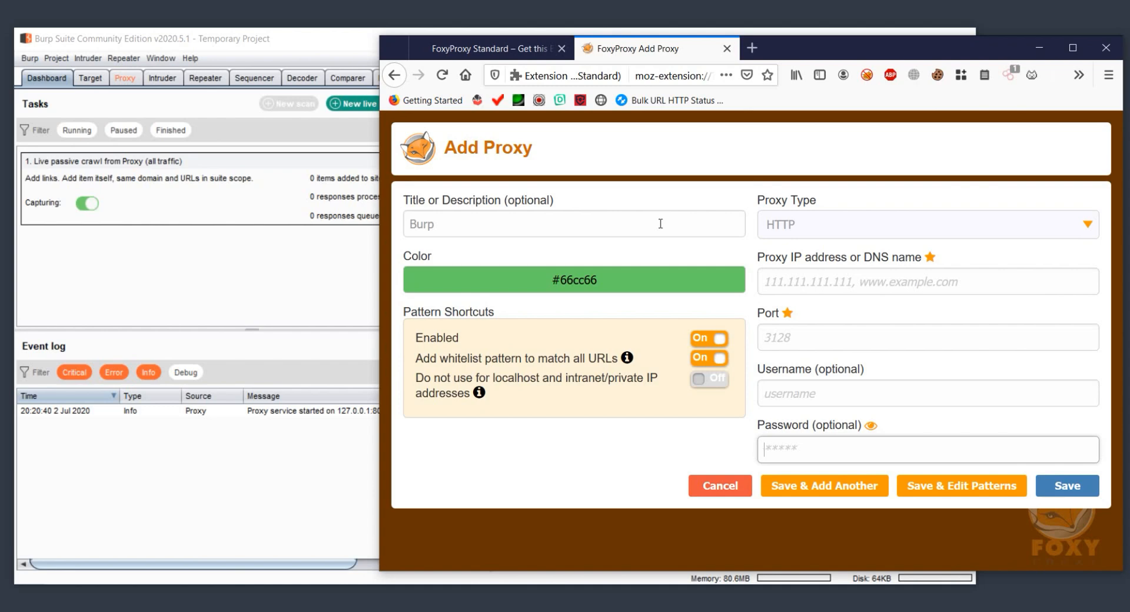
click(752, 48)
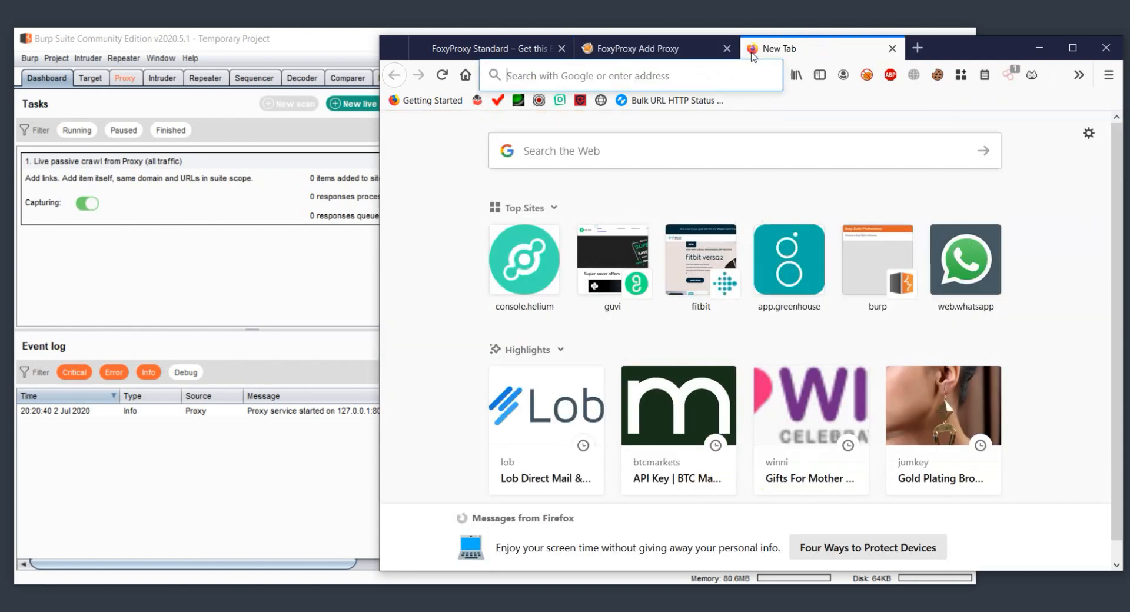
text(google.com/)
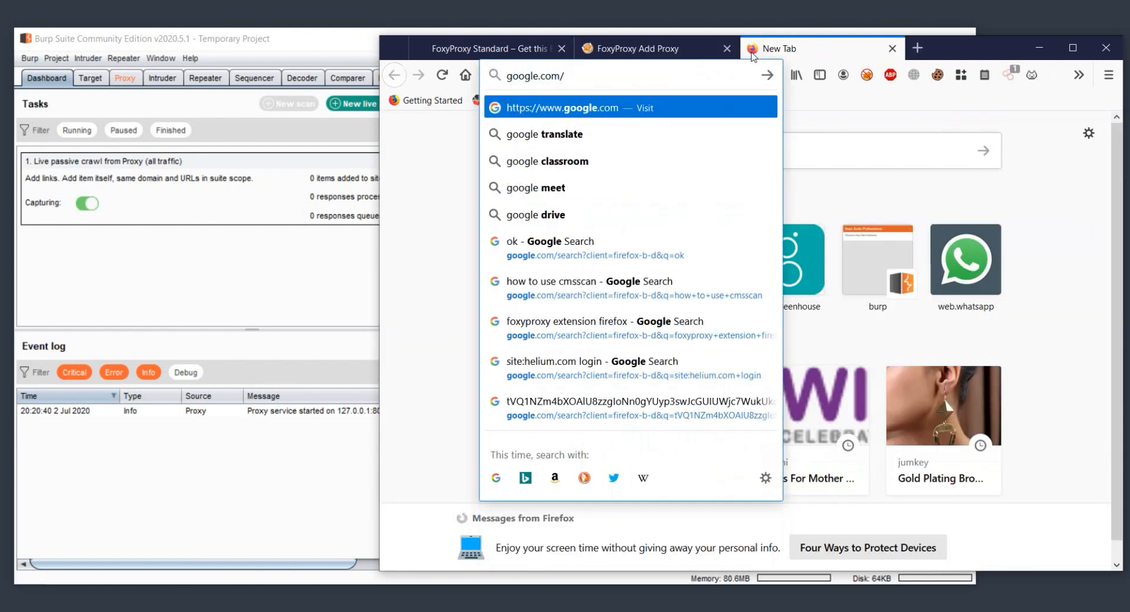
key(Return)
click(724, 169)
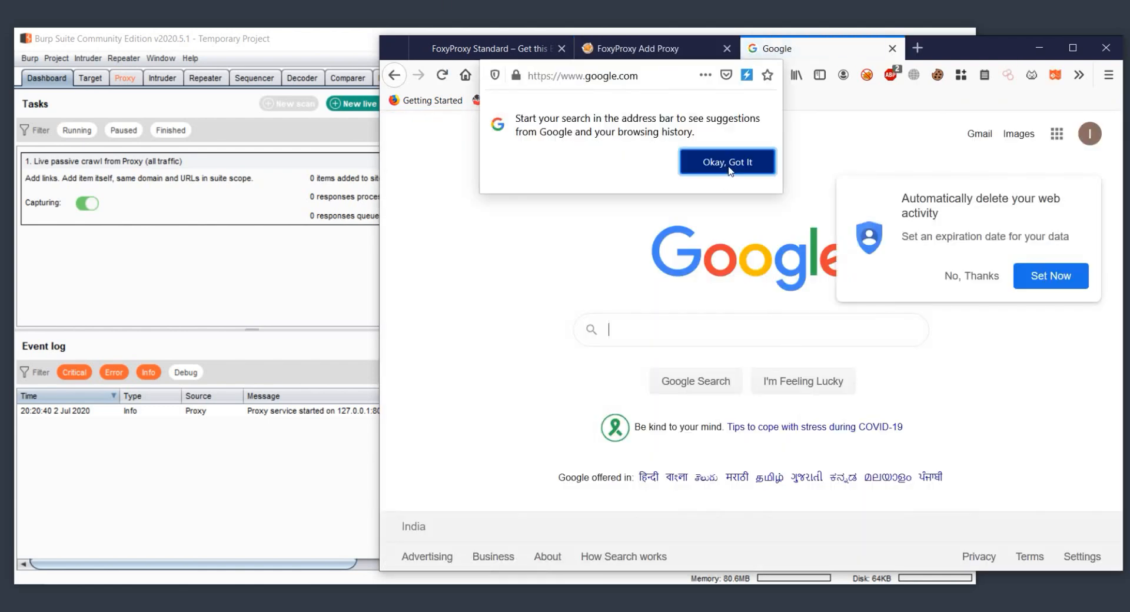
click(971, 277)
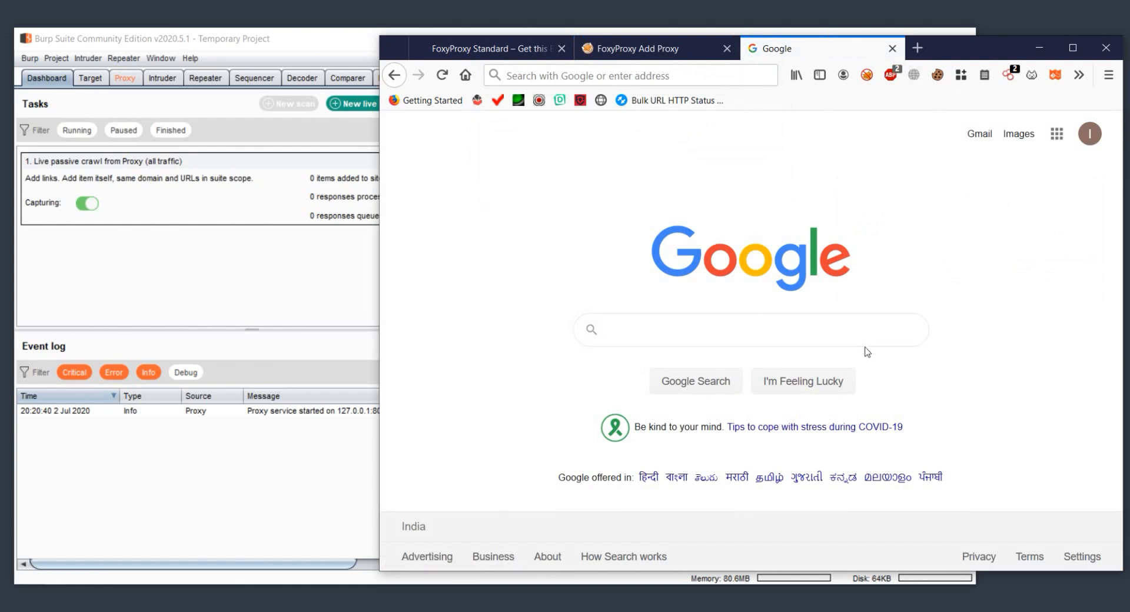
click(286, 283)
click(1040, 289)
click(172, 312)
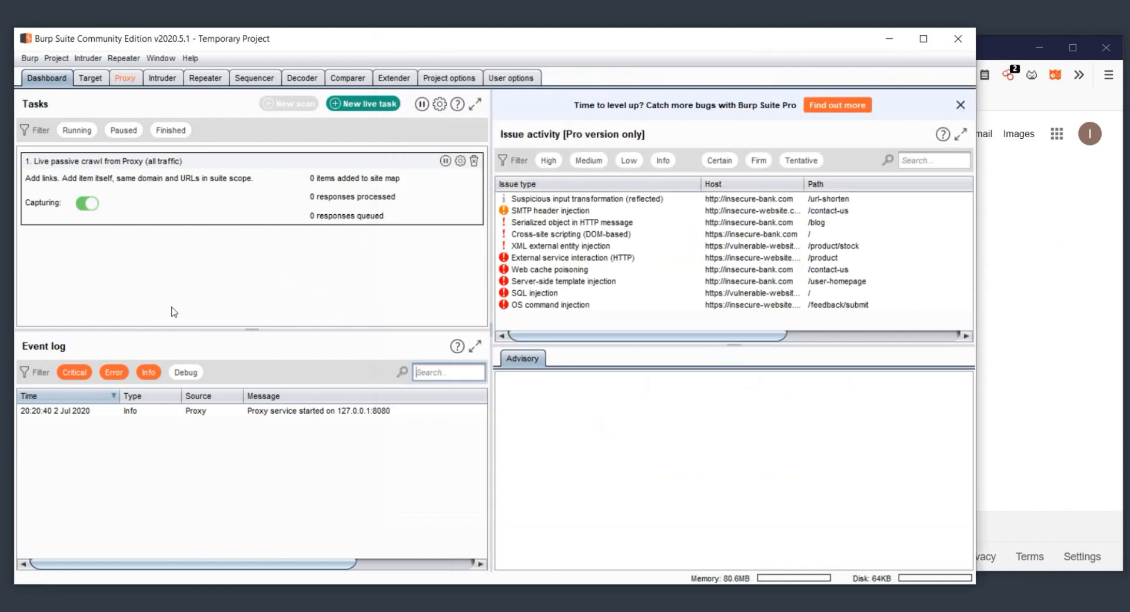
click(1063, 219)
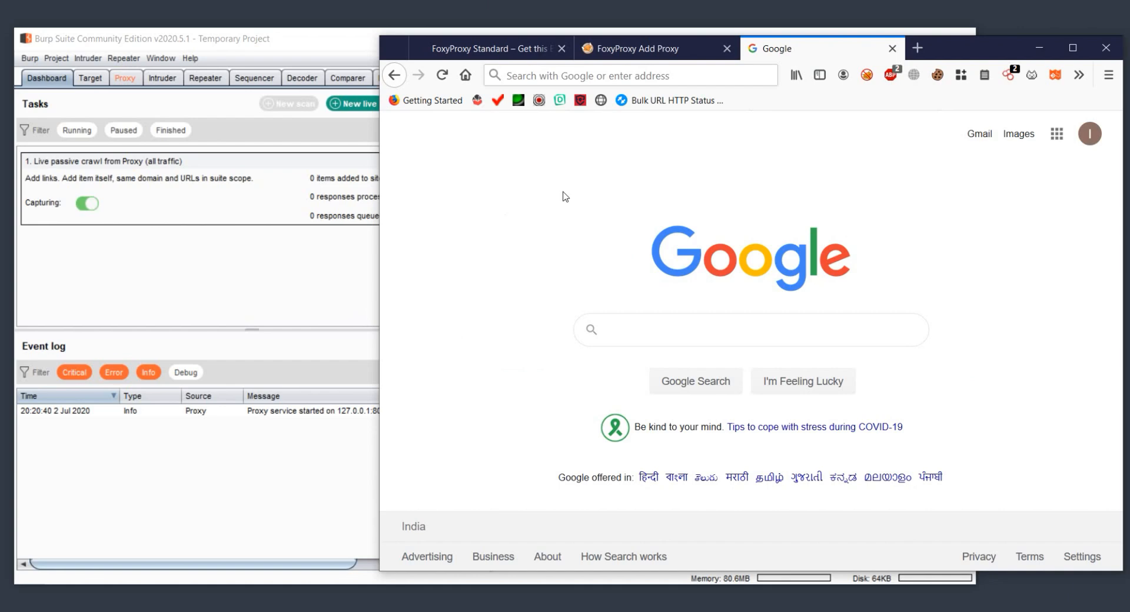
Step: Return to the Add Proxy page, then switch to Burp Suite and open the proxy options to examine the listener's interface address and port
click(650, 49)
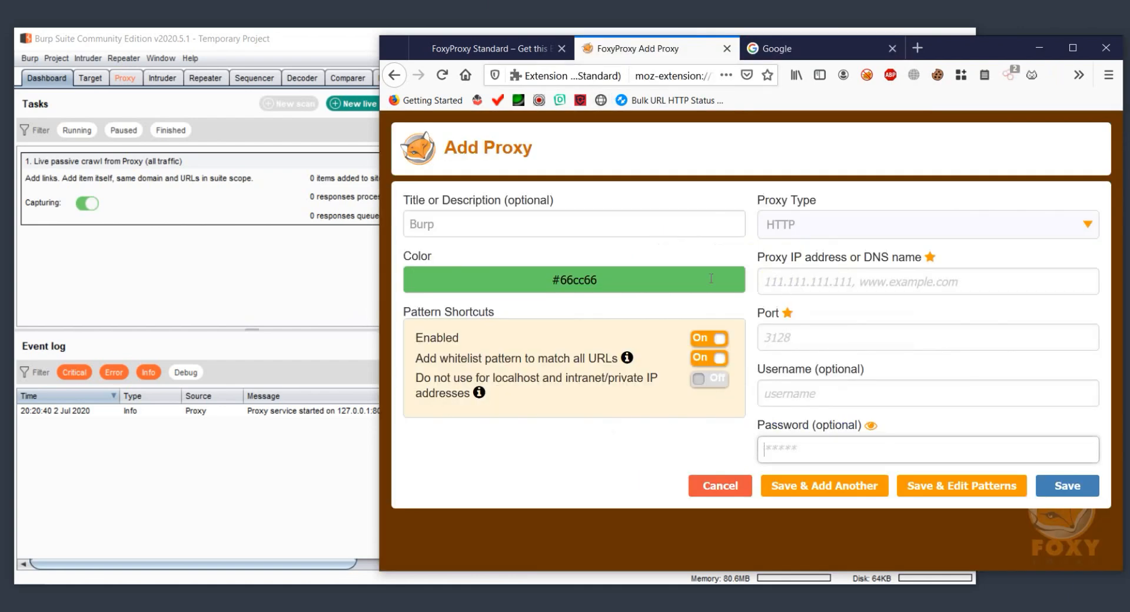
click(244, 323)
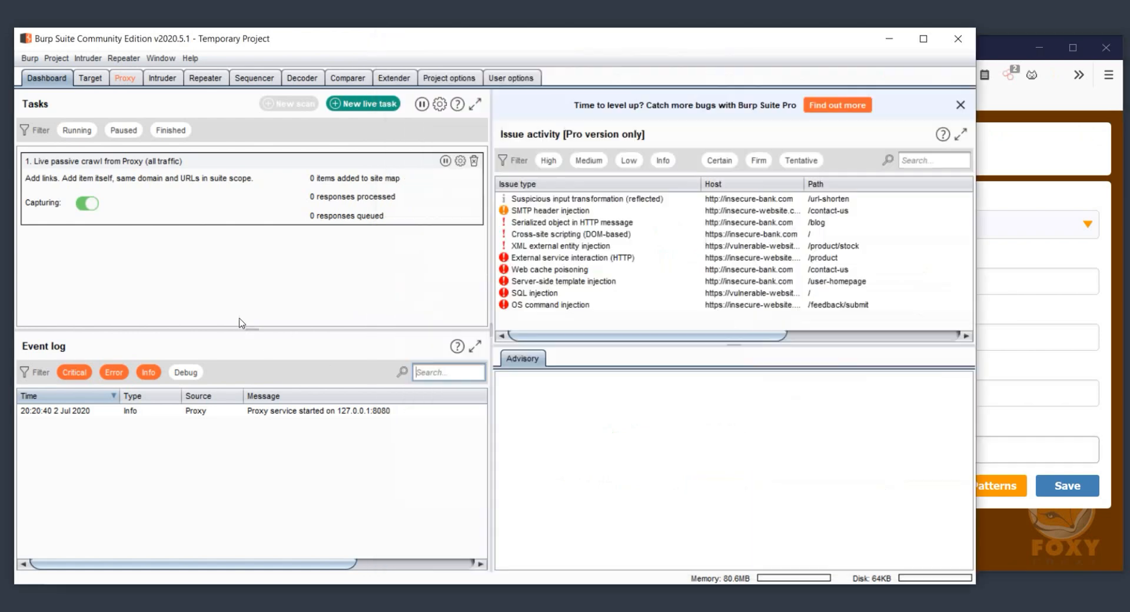
drag(152, 39, 185, 56)
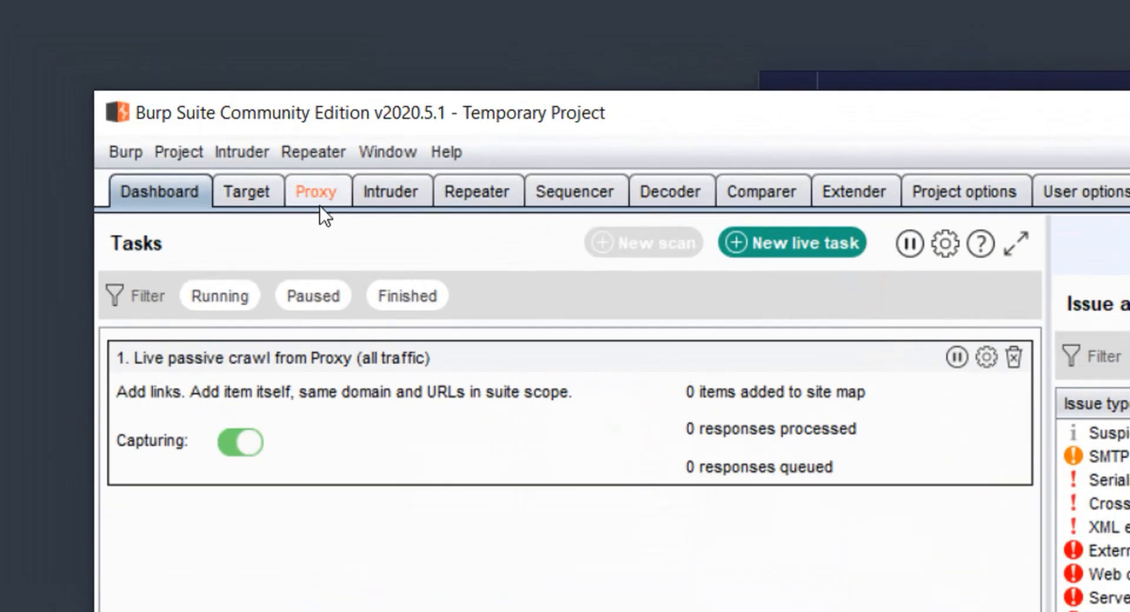
click(158, 95)
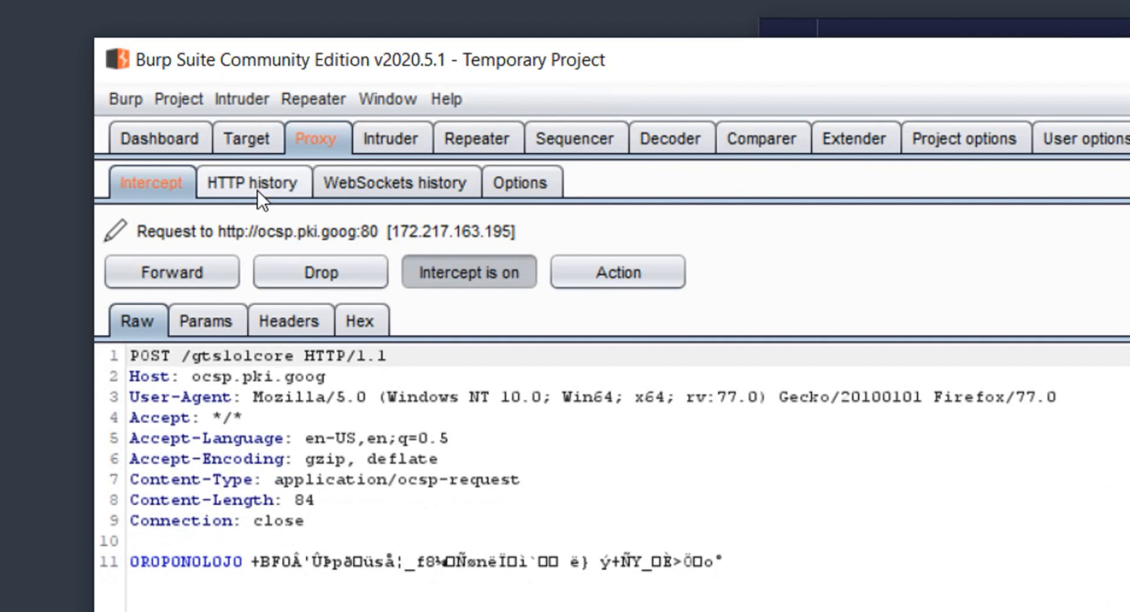
click(504, 177)
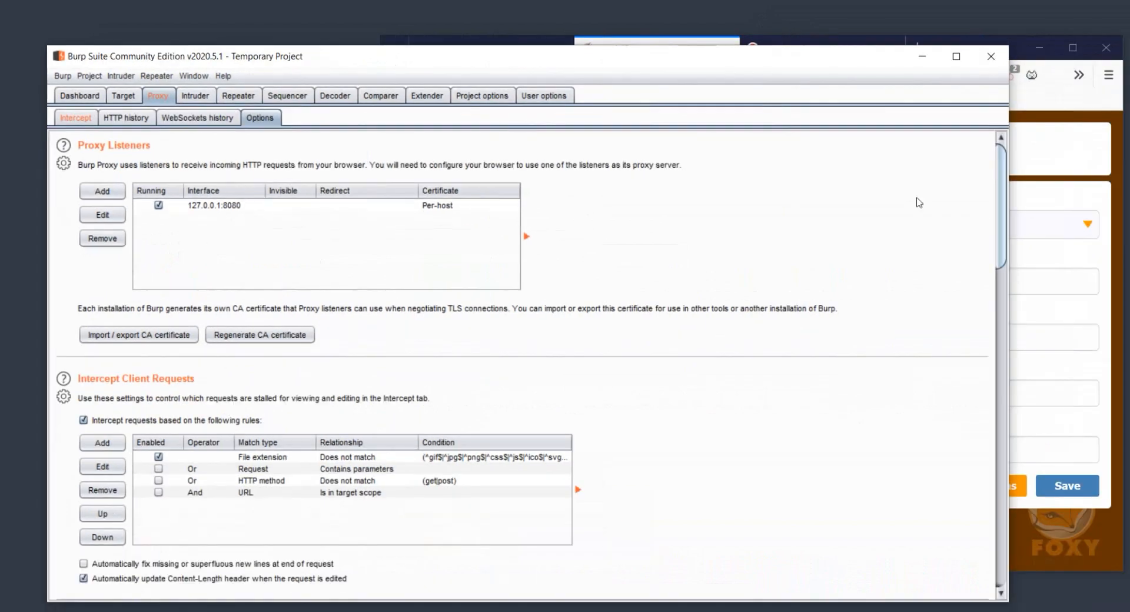
Step: Switch back to Firefox, reposition its window and save the Burp proxy with IP address 127.0.0.1 and port 8080
click(1040, 108)
drag(973, 43, 912, 27)
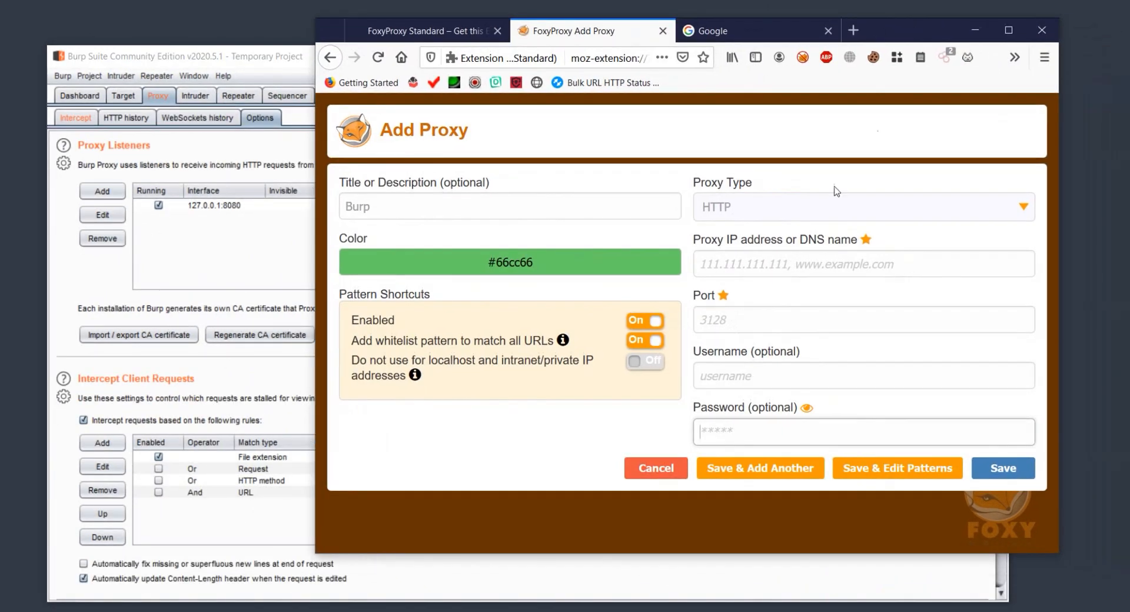
click(772, 265)
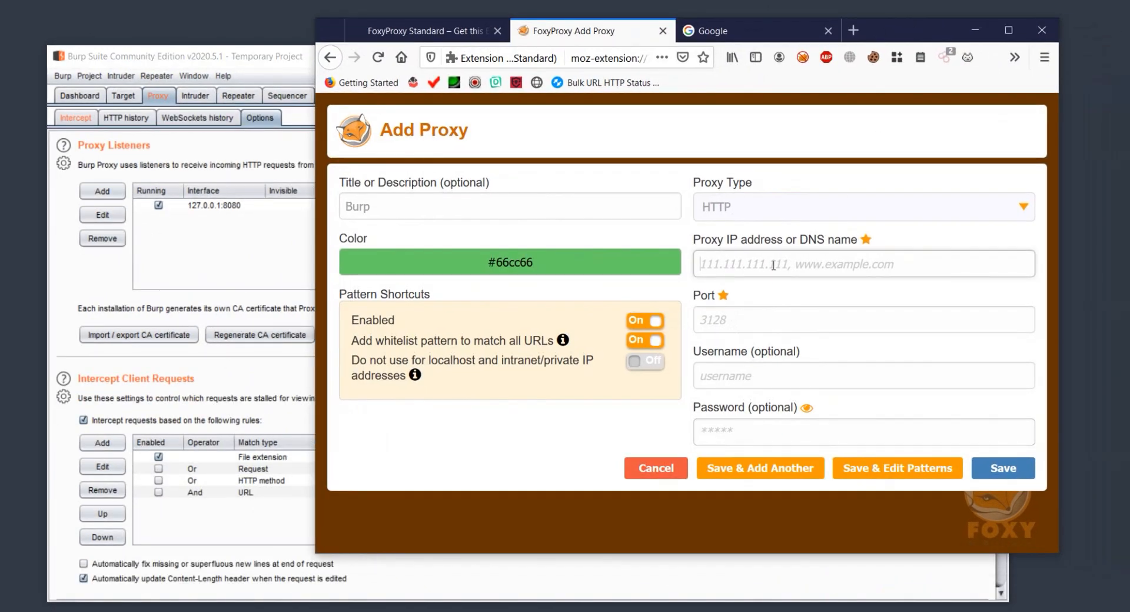
text(127.0.0.1)
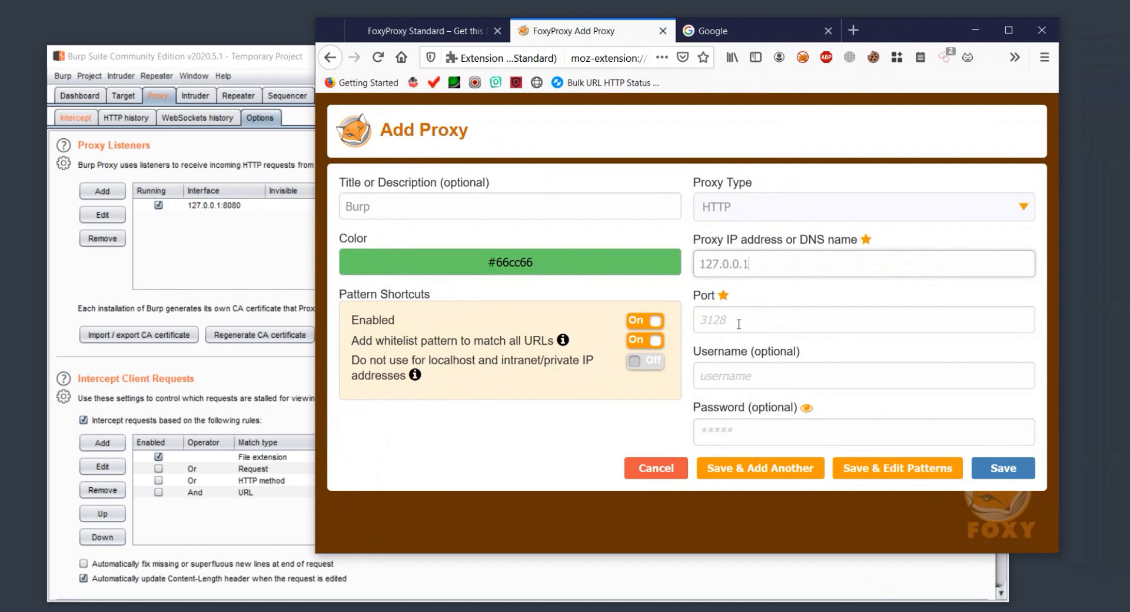
click(739, 324)
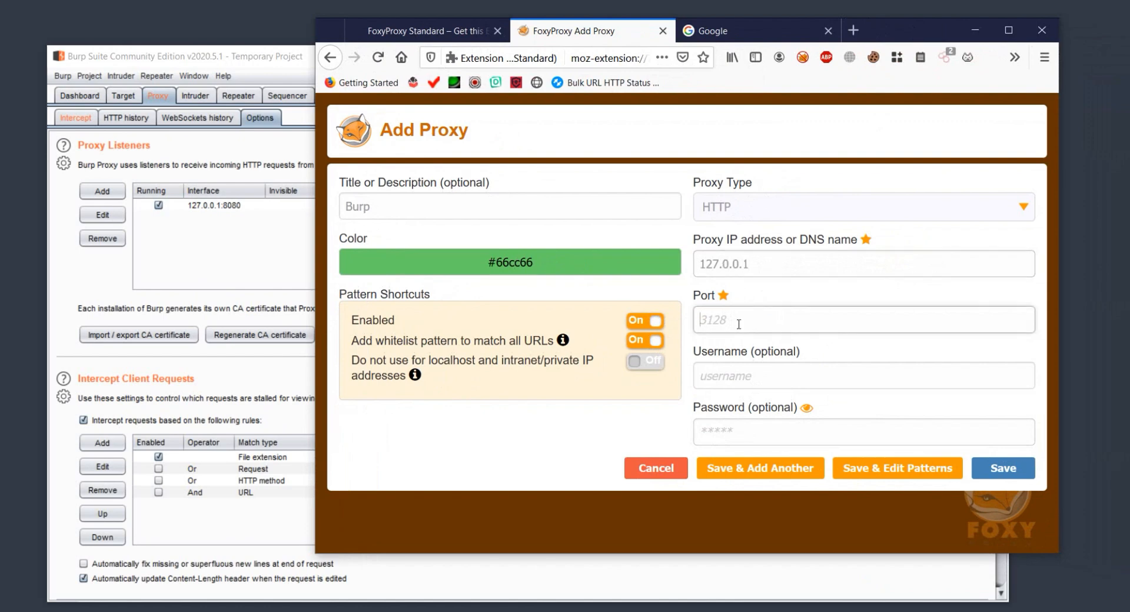
text(8080)
click(755, 263)
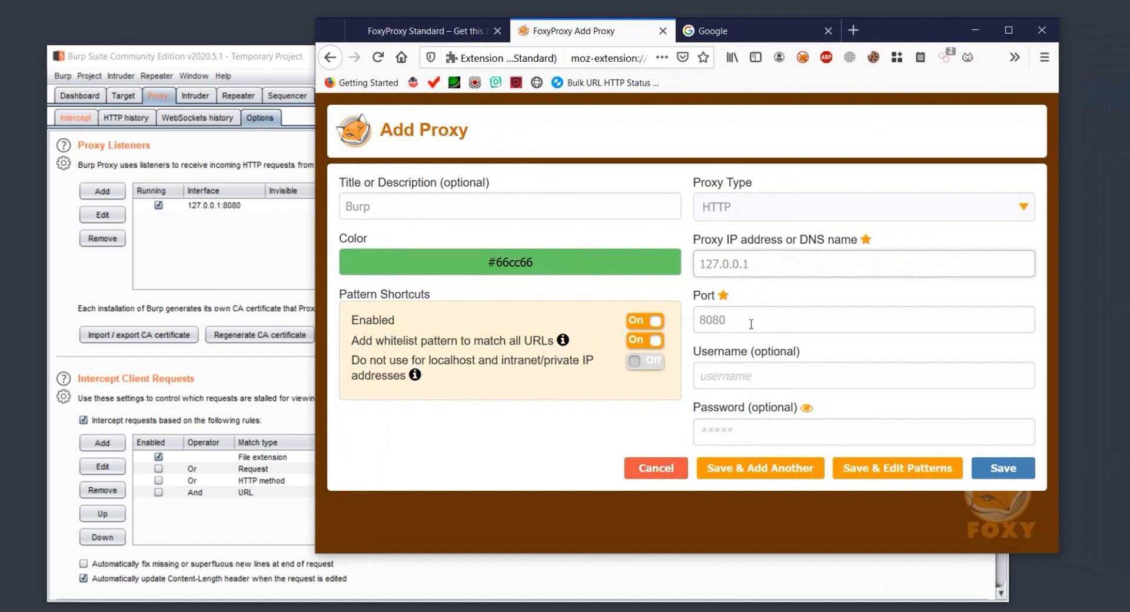
click(751, 324)
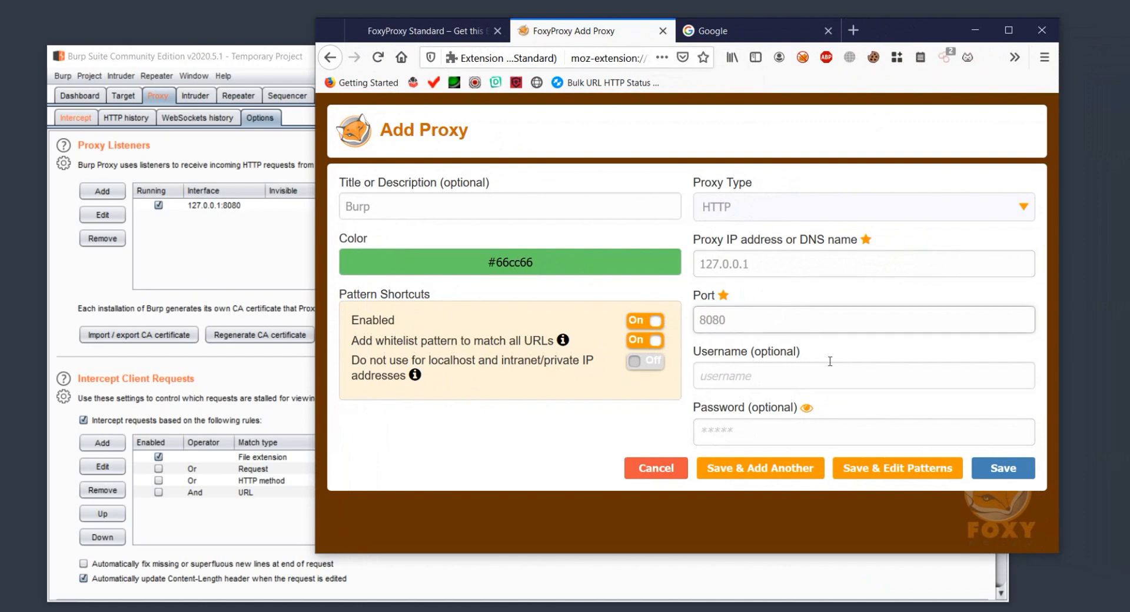
click(1025, 465)
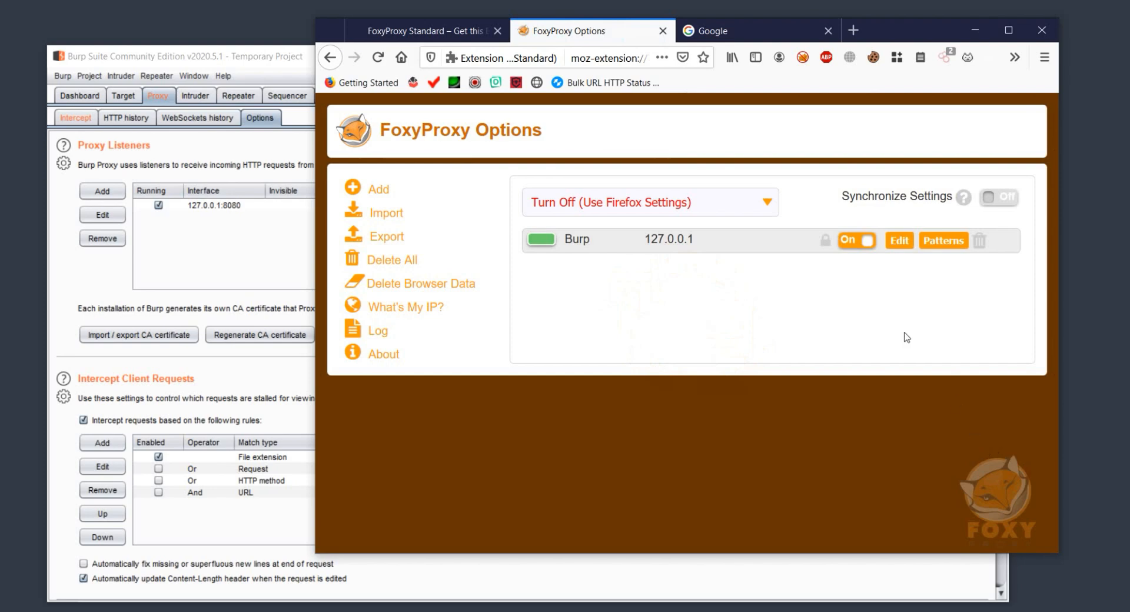
Step: Close the FoxyProxy and Google tabs, leaving only a blank new tab, and reposition the Firefox window beside Burp Suite
click(804, 57)
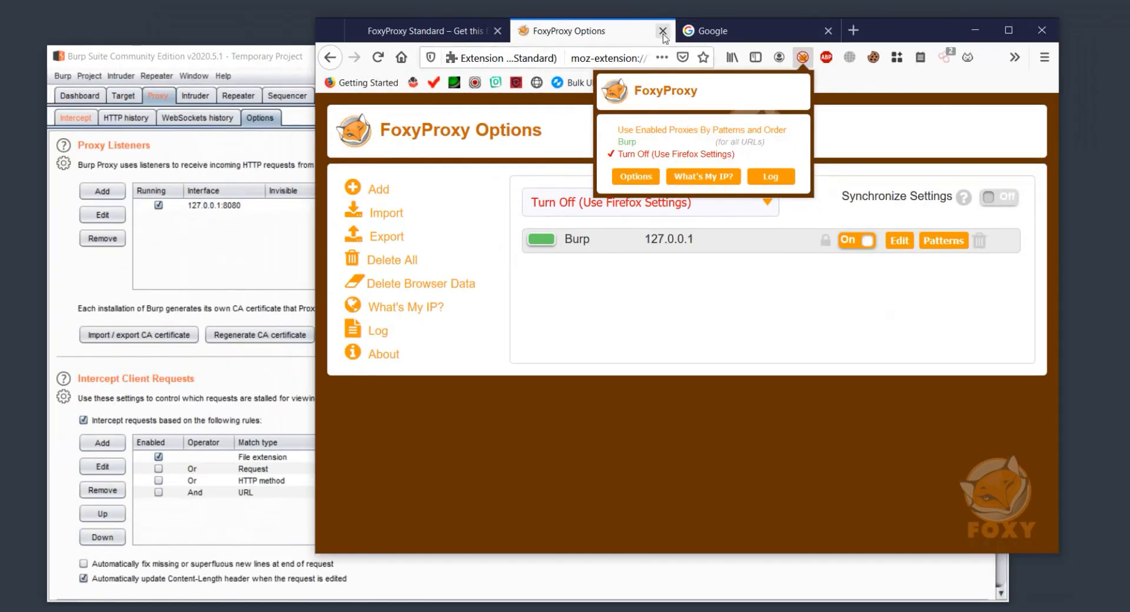
click(663, 31)
click(498, 30)
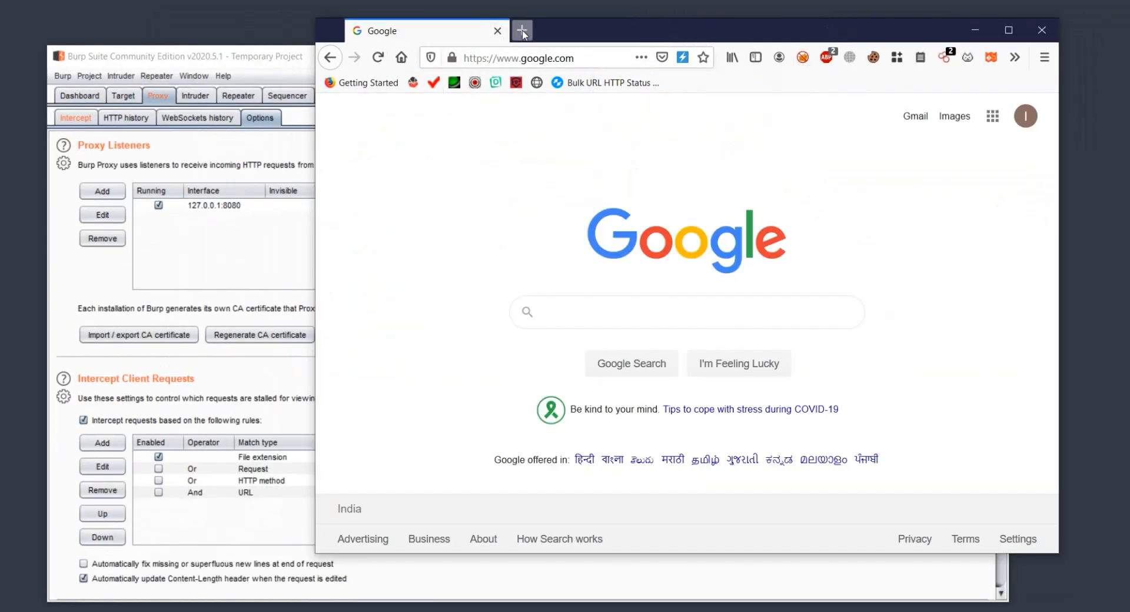
click(522, 31)
click(498, 31)
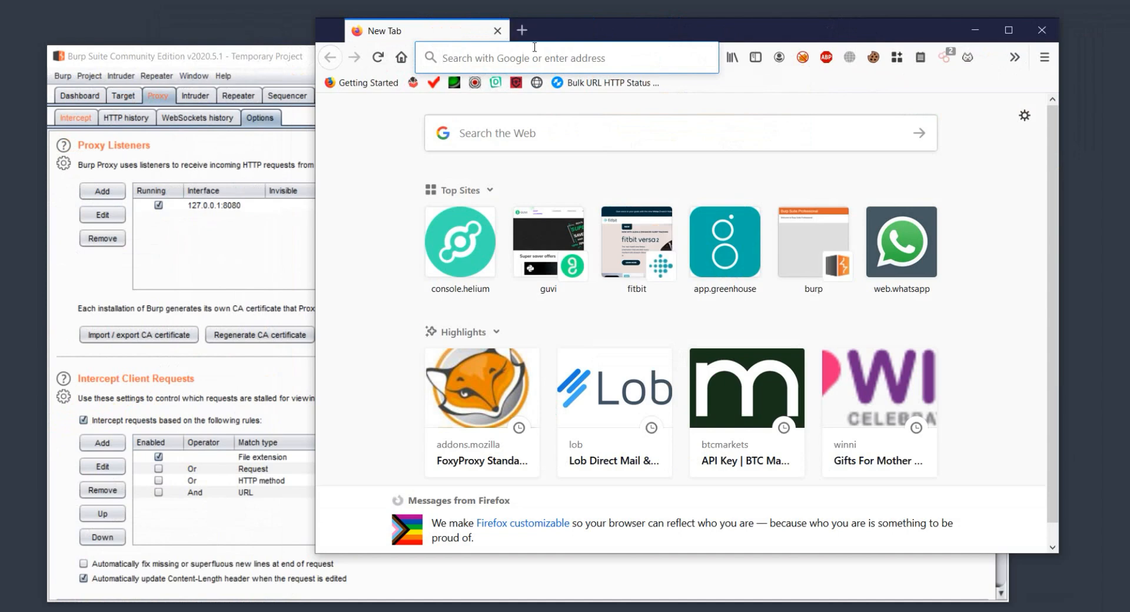
drag(588, 36, 619, 45)
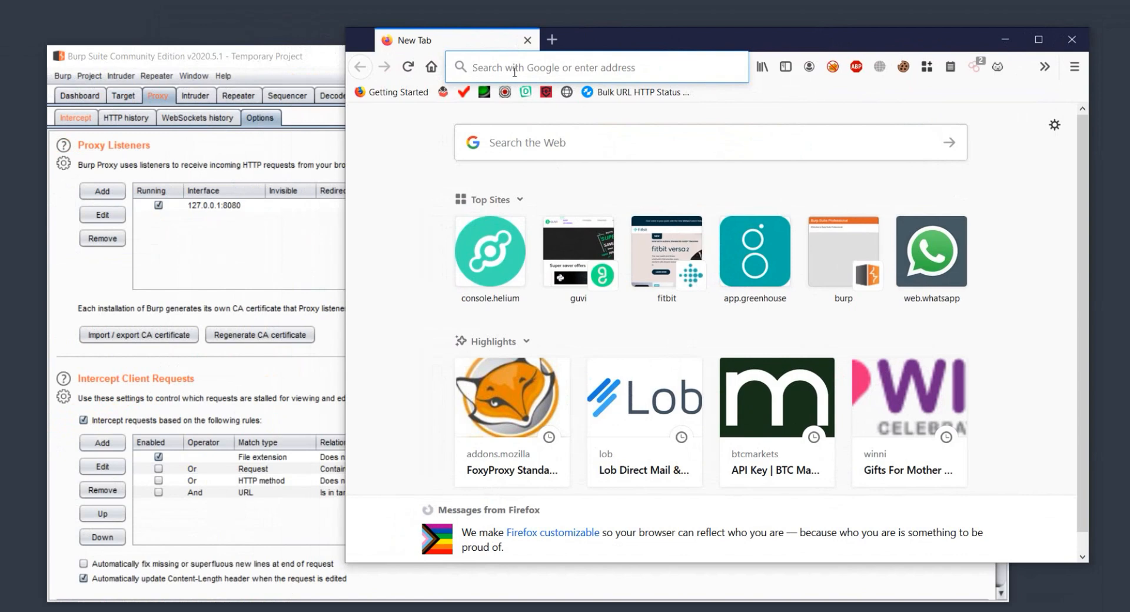
Step: Switch FoxyProxy from Turn Off to the Burp proxy for all URLs
click(832, 67)
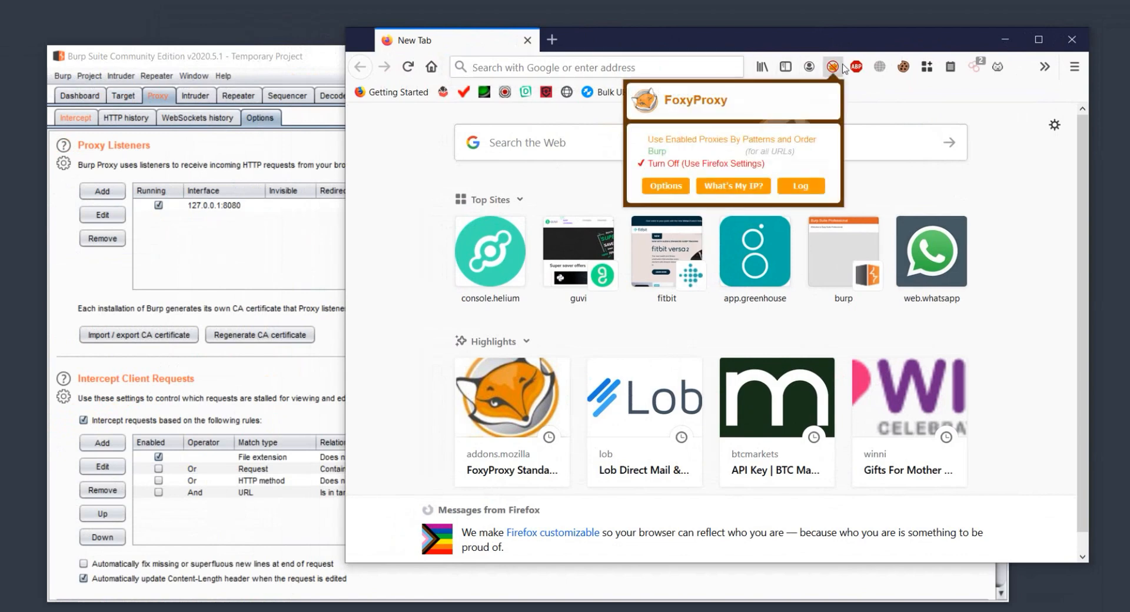
click(658, 151)
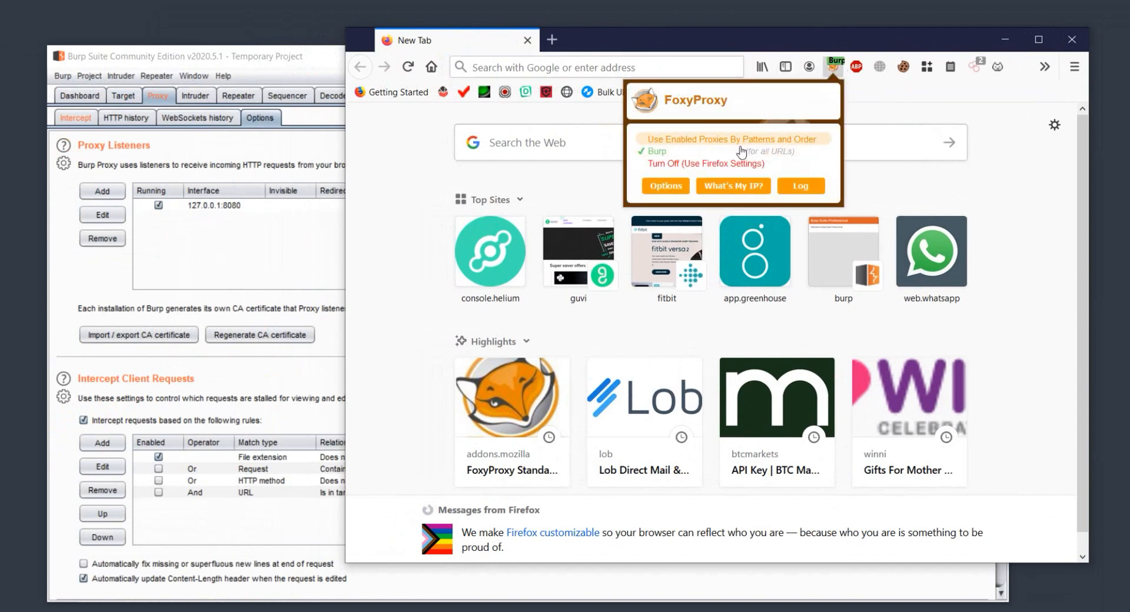
click(869, 110)
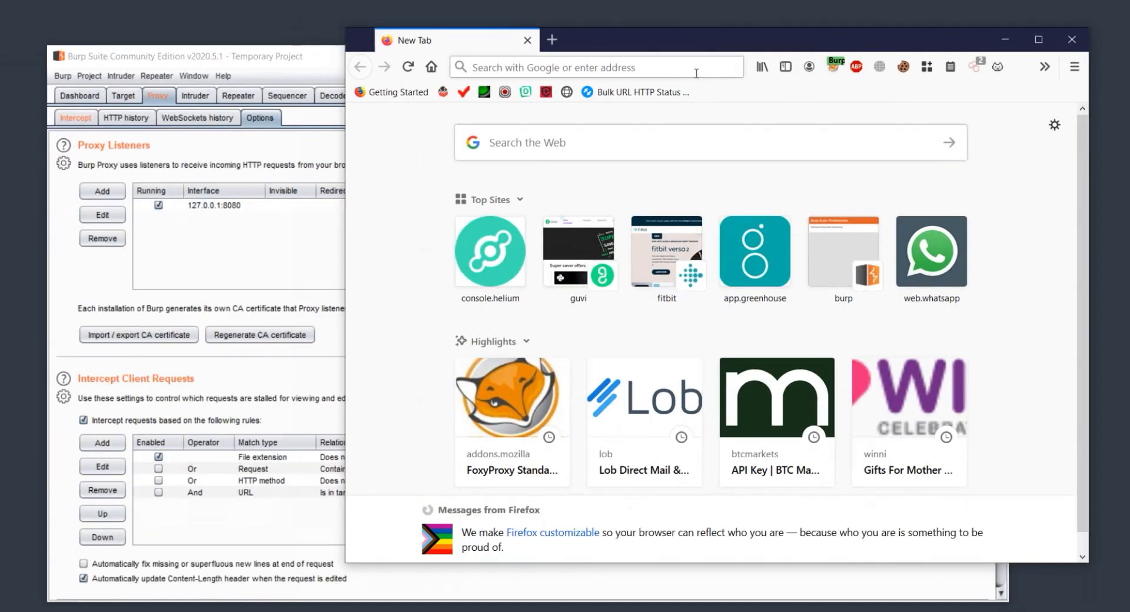
click(696, 73)
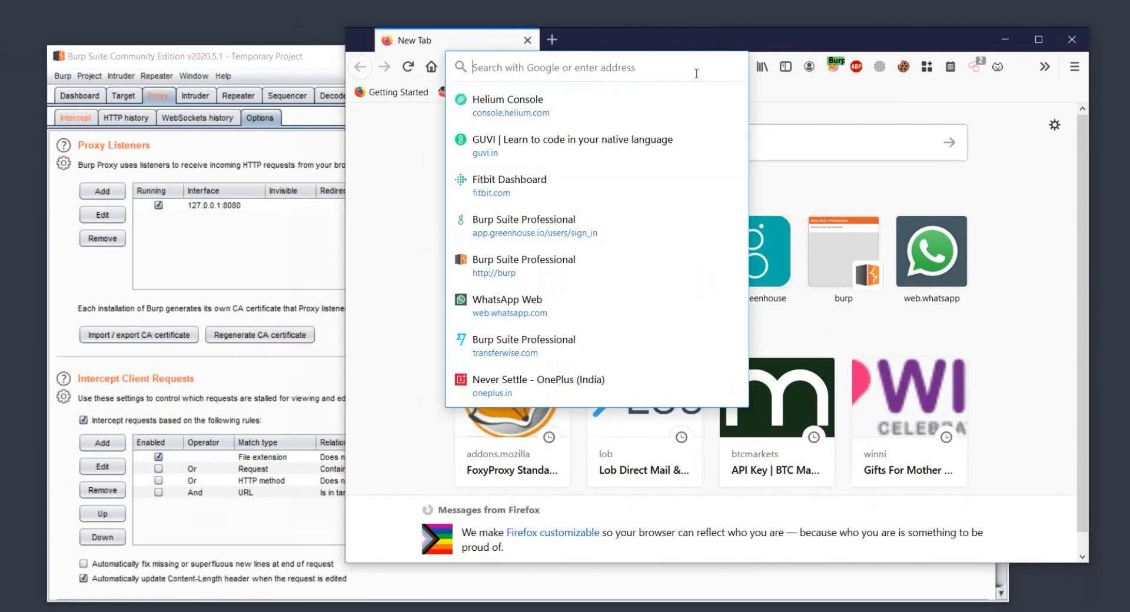
text(http)
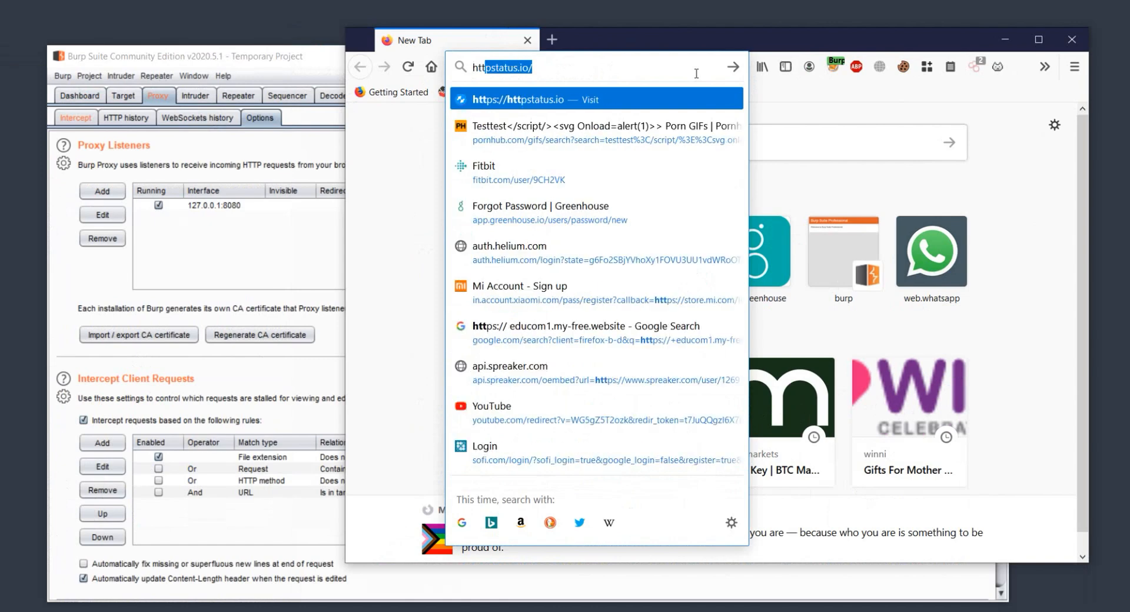
text(:)
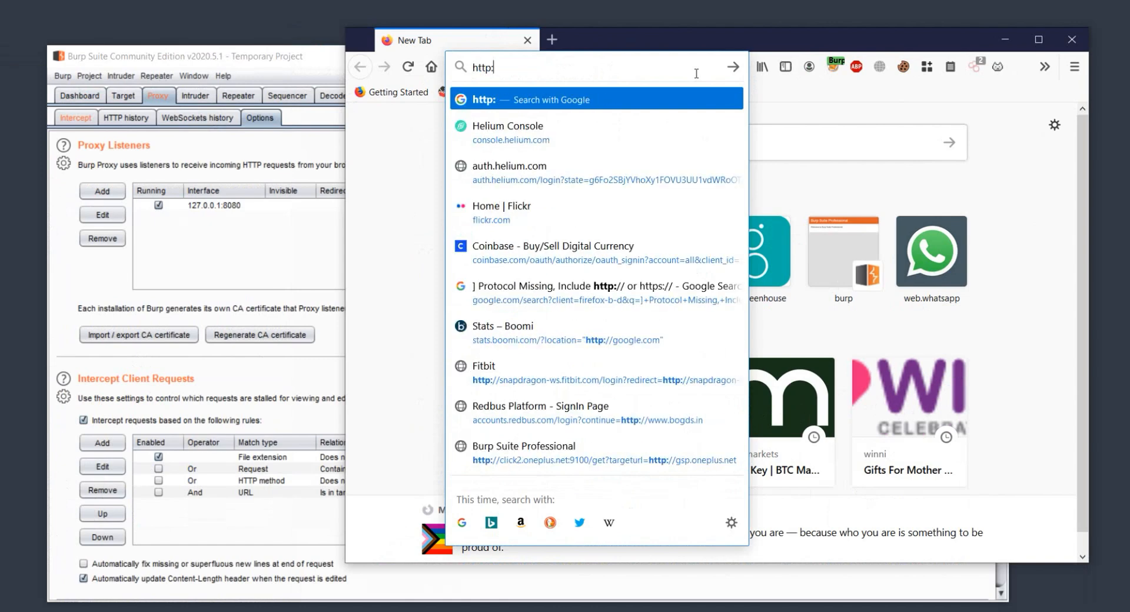
text(//burp/)
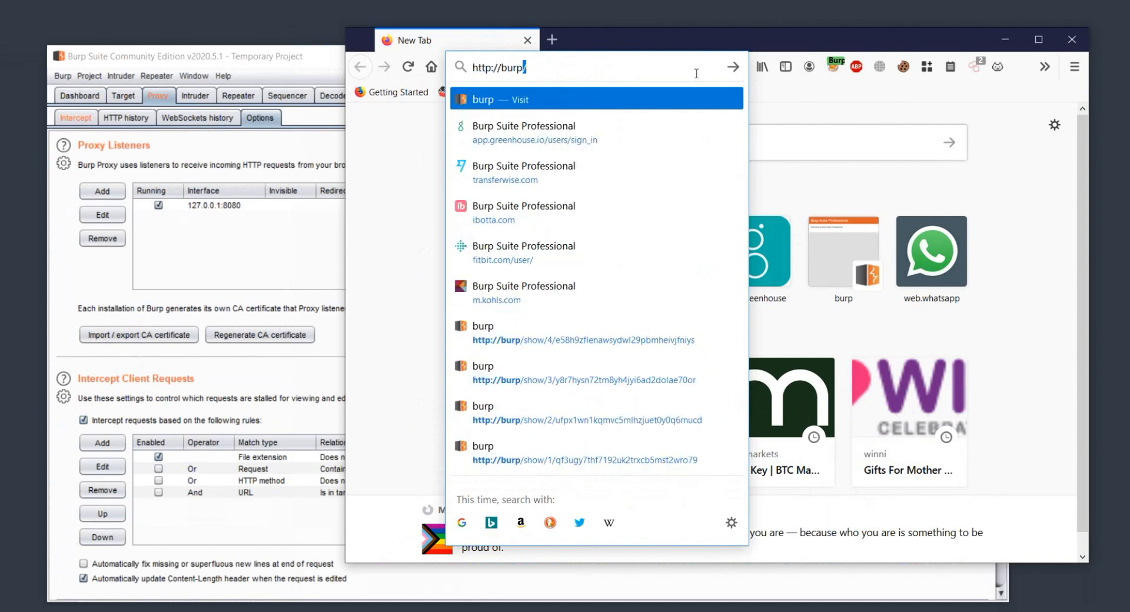
key(Return)
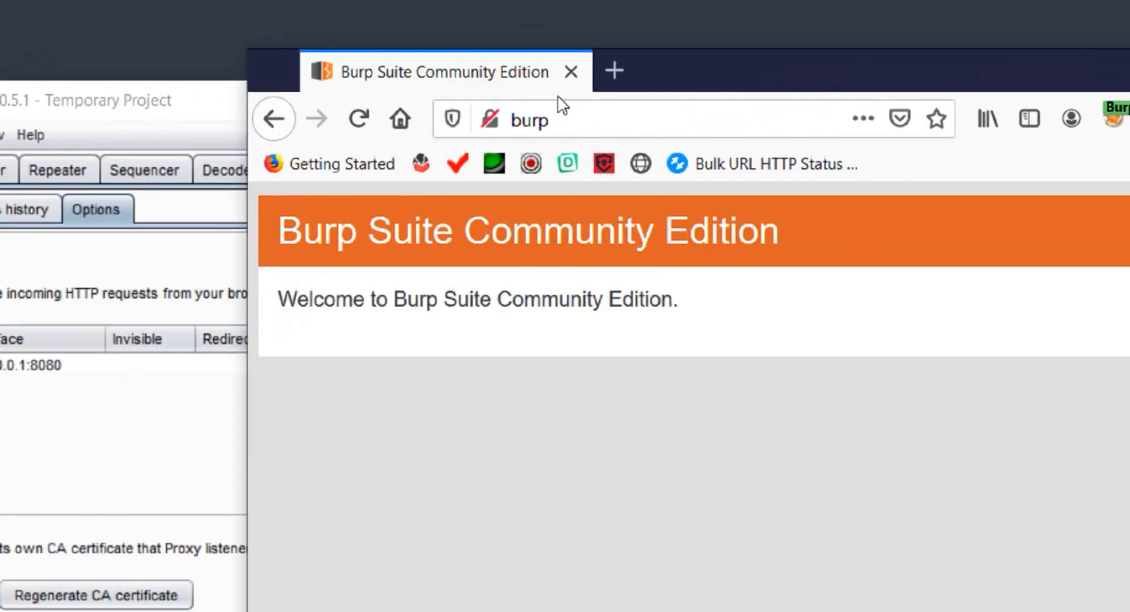
Step: Examine the Burp page's address, its Community Edition heading and the welcome text
click(530, 67)
click(649, 153)
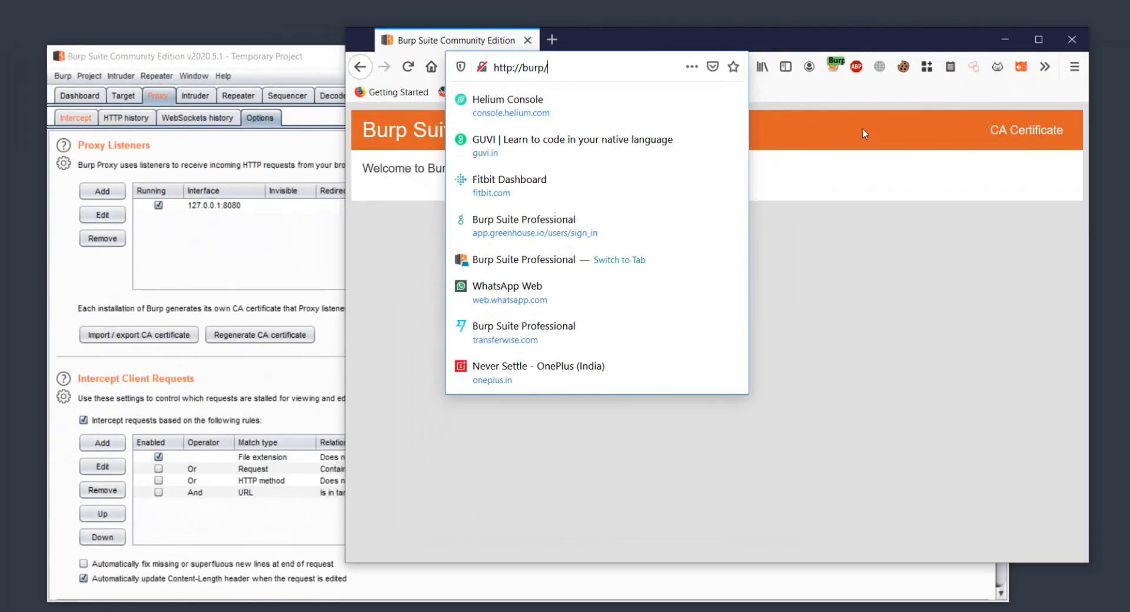
click(863, 293)
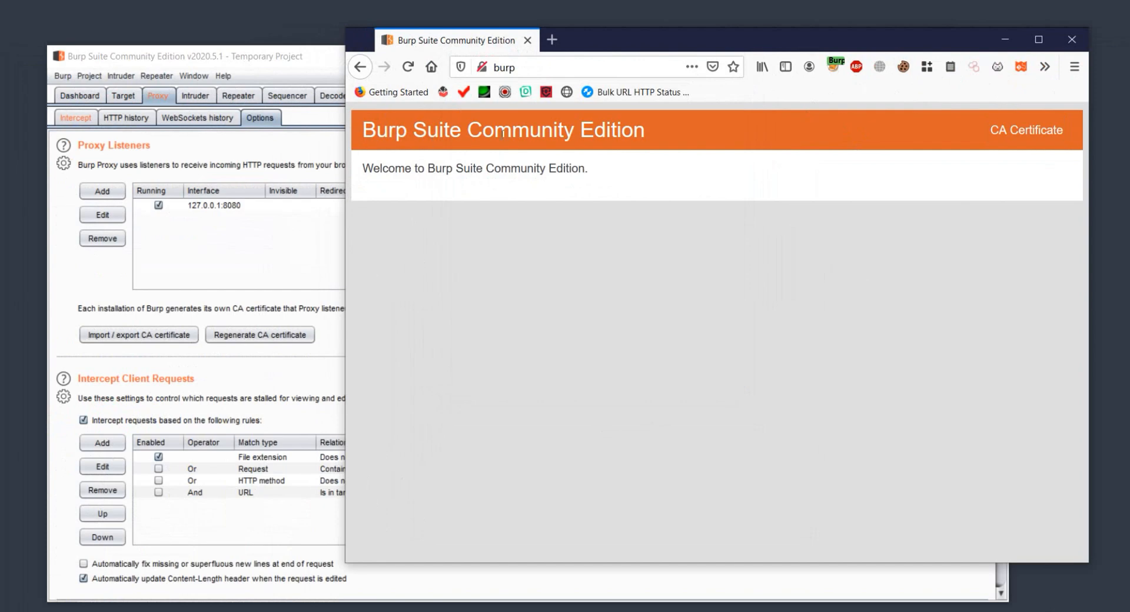
drag(458, 132, 651, 156)
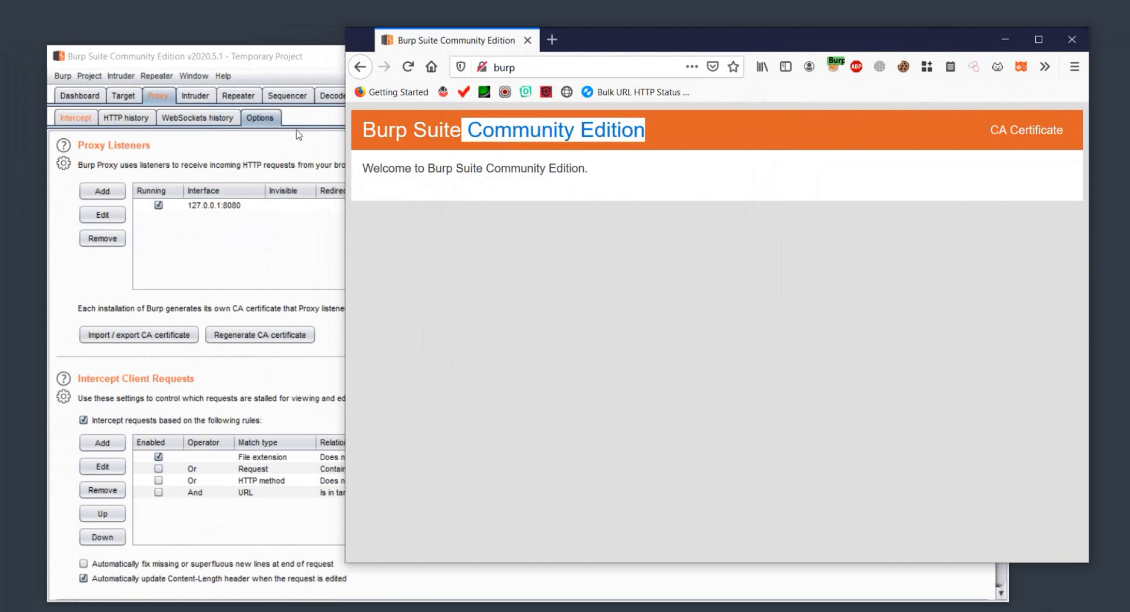
click(475, 150)
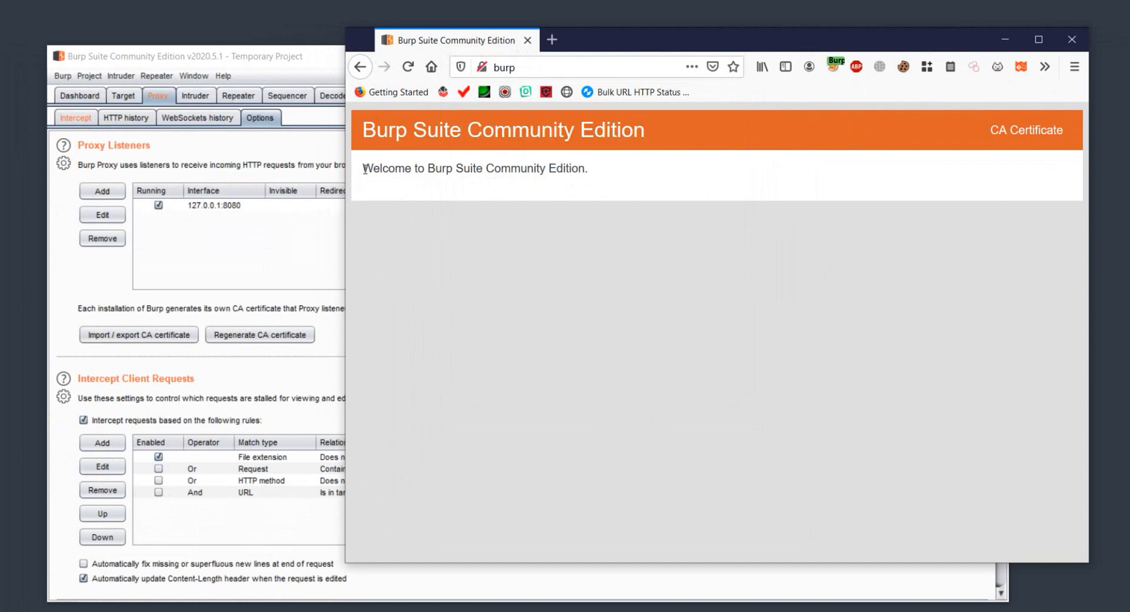
drag(364, 170, 596, 166)
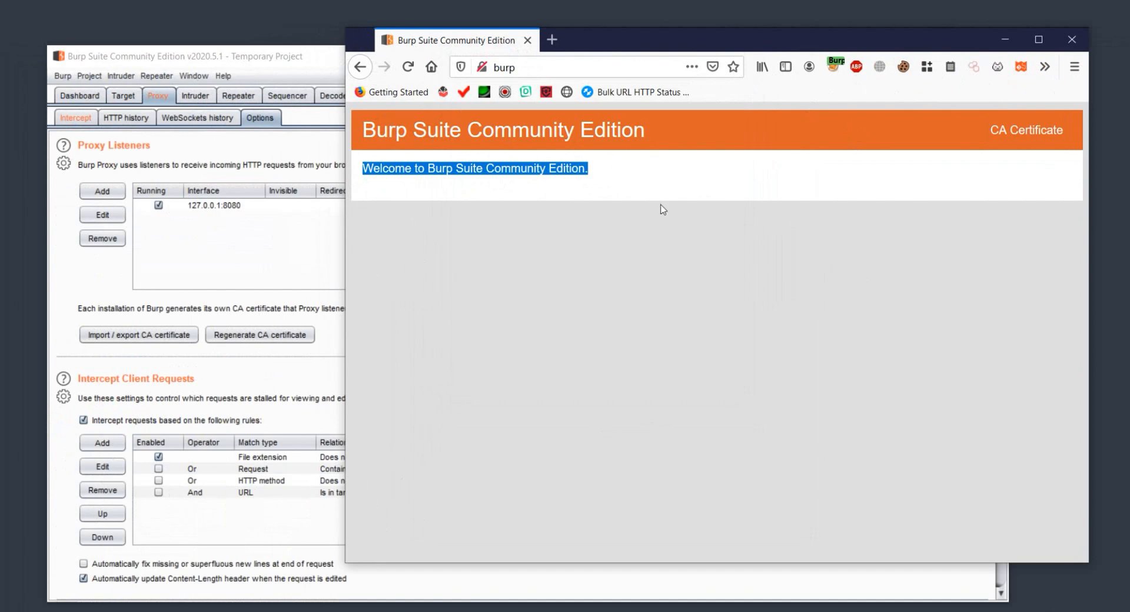
click(682, 219)
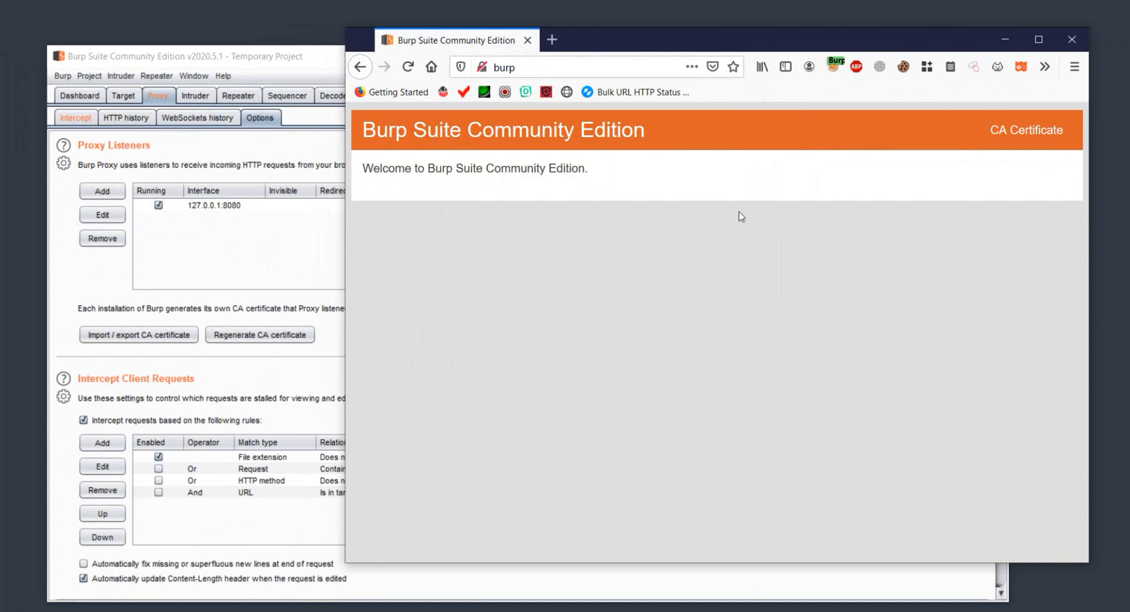
Step: Download Burp's CA certificate as cacert.der and show the saved file in its folder
click(1037, 140)
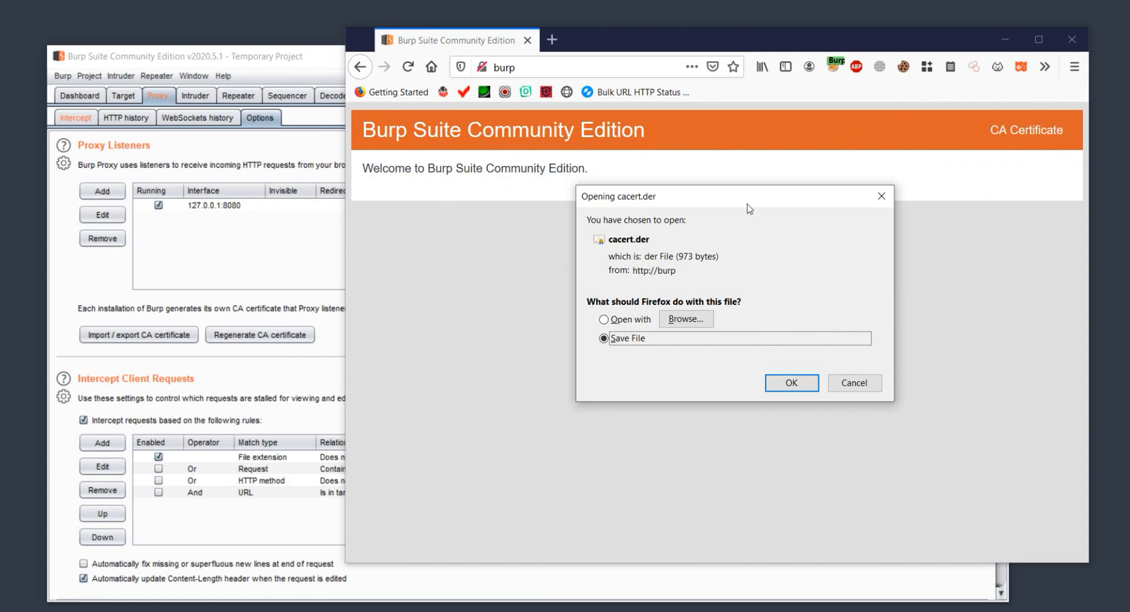
click(792, 384)
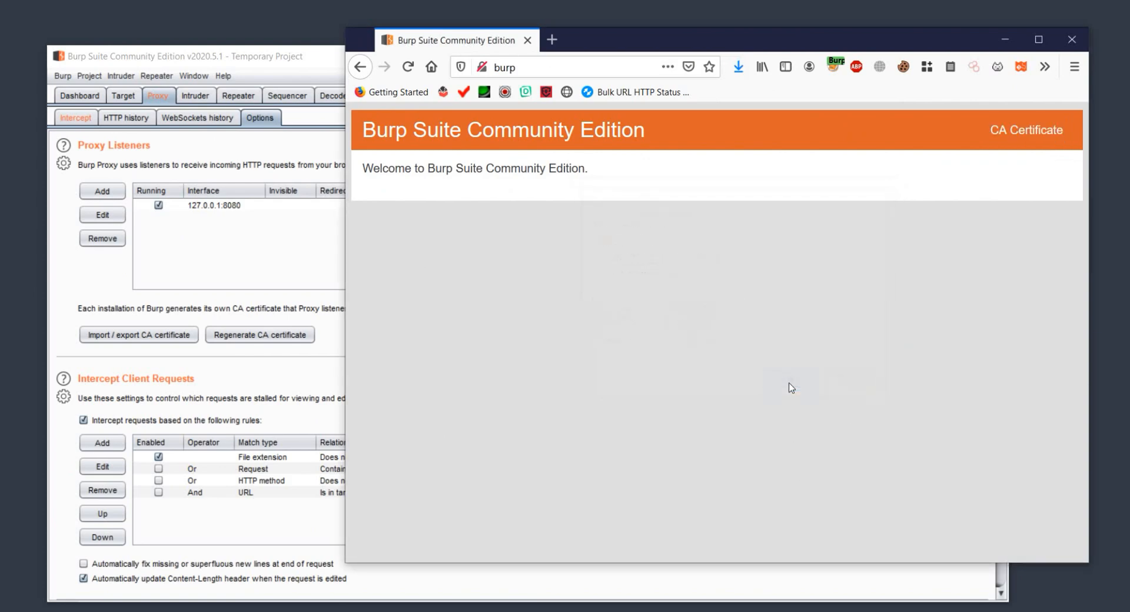
click(739, 71)
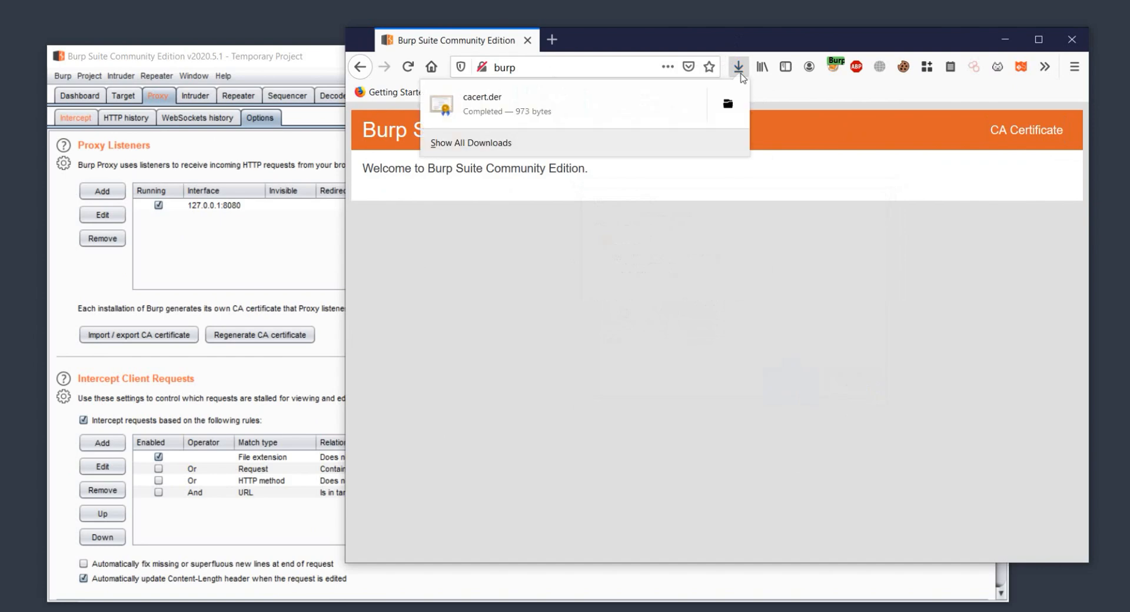
click(728, 103)
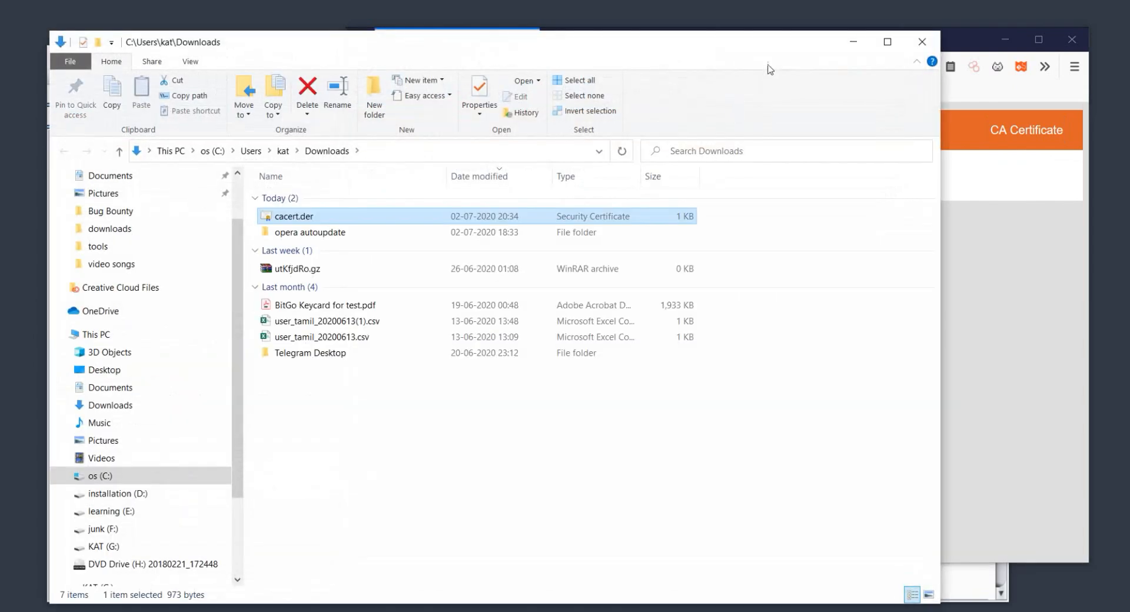
Step: Try to open the downloaded cacert.der in Firefox with Firefox as the helper application, and close the extra tab
drag(776, 45, 724, 48)
drag(615, 219, 992, 326)
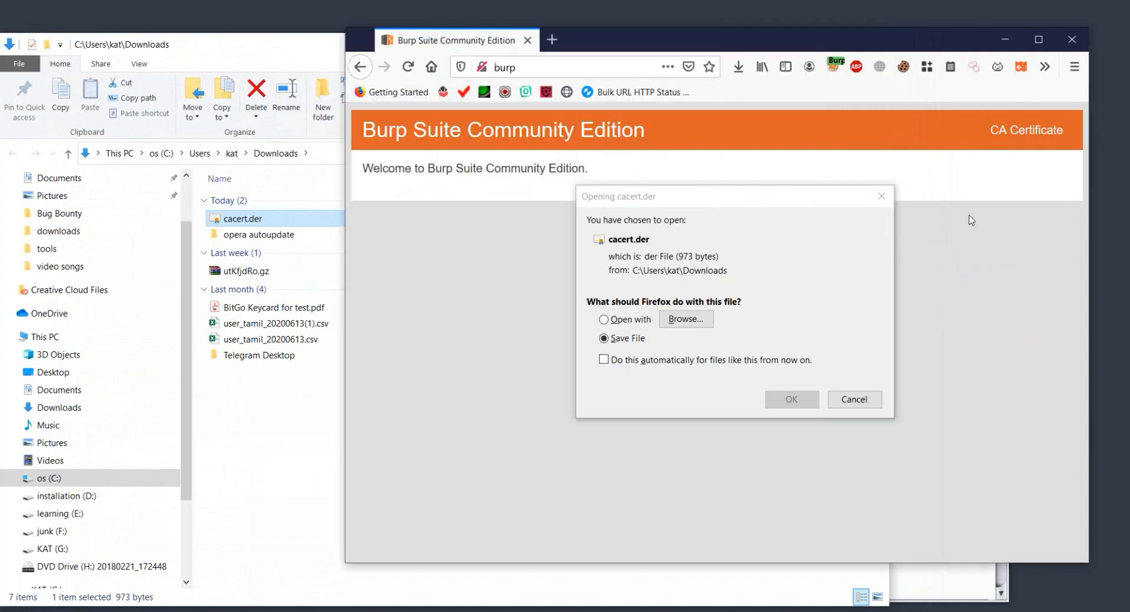
click(630, 320)
click(686, 319)
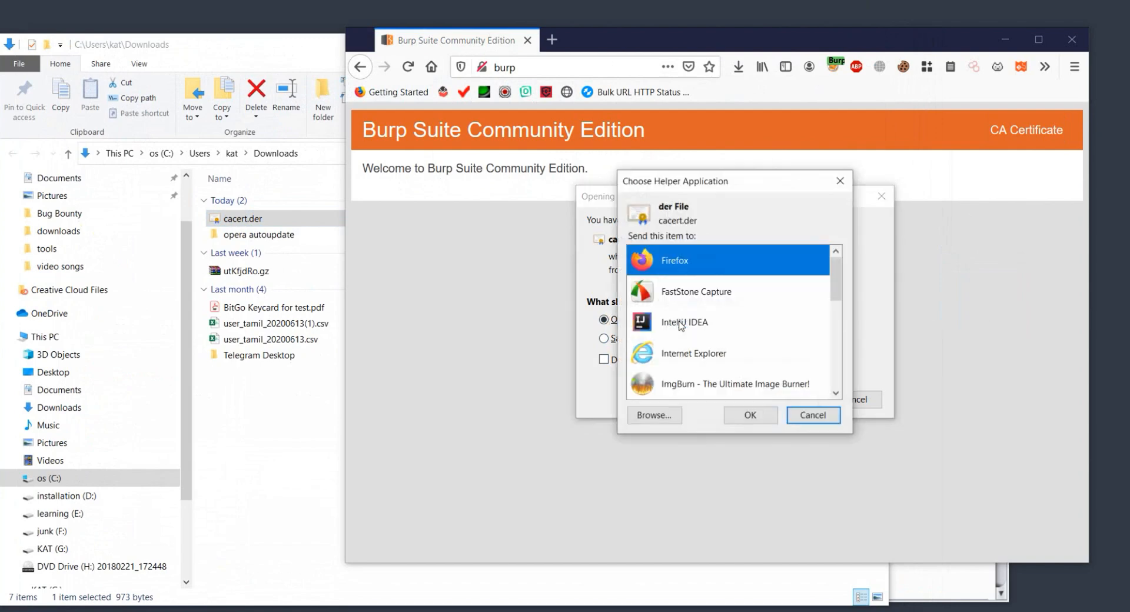
double_click(682, 260)
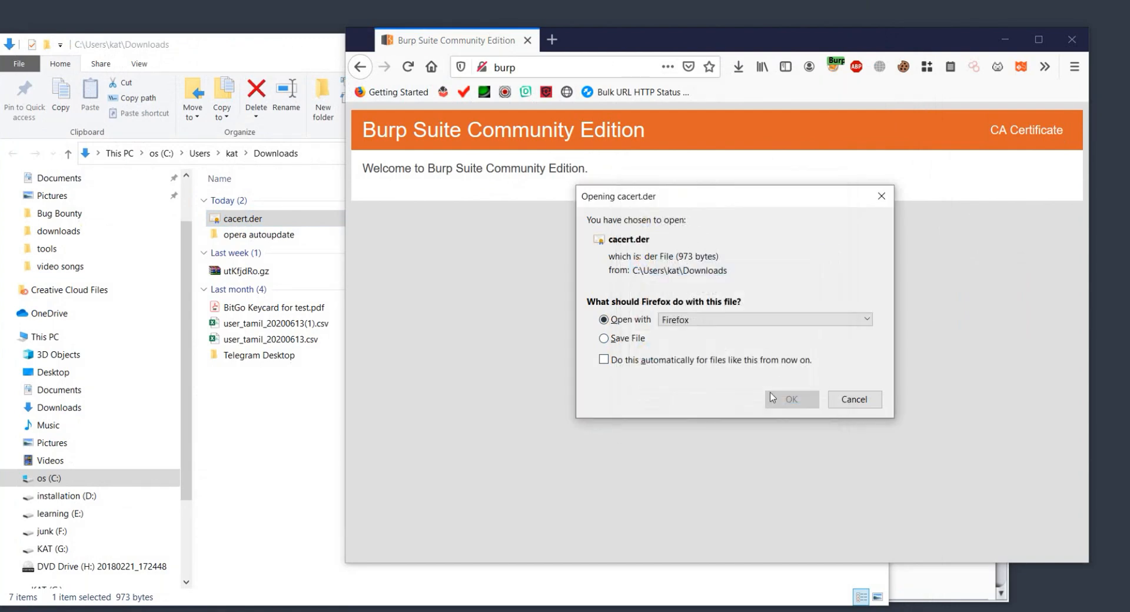
click(790, 399)
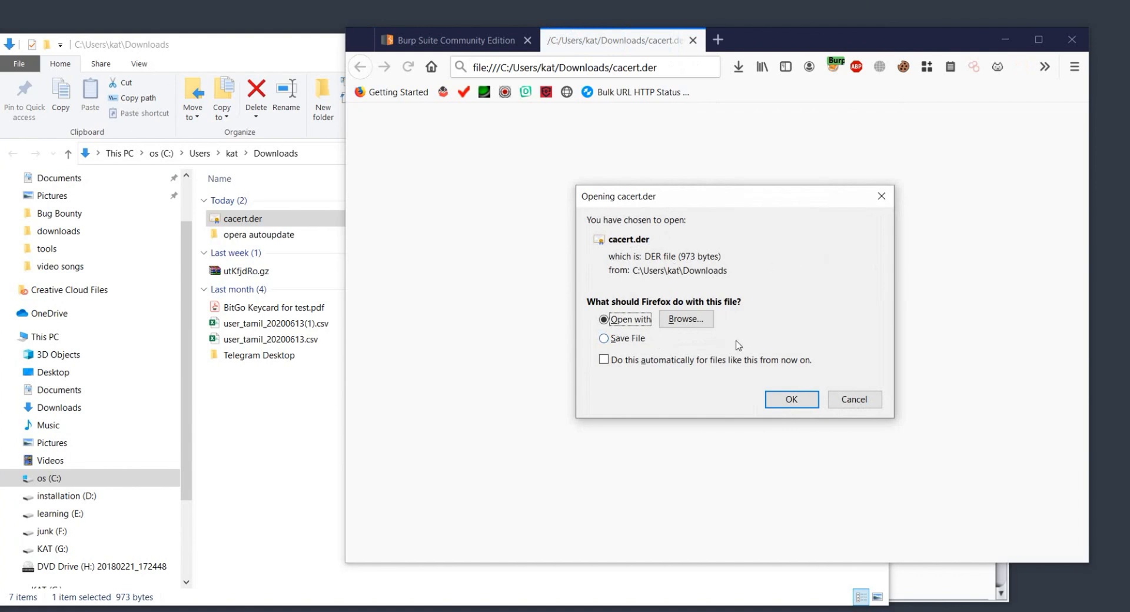
click(881, 196)
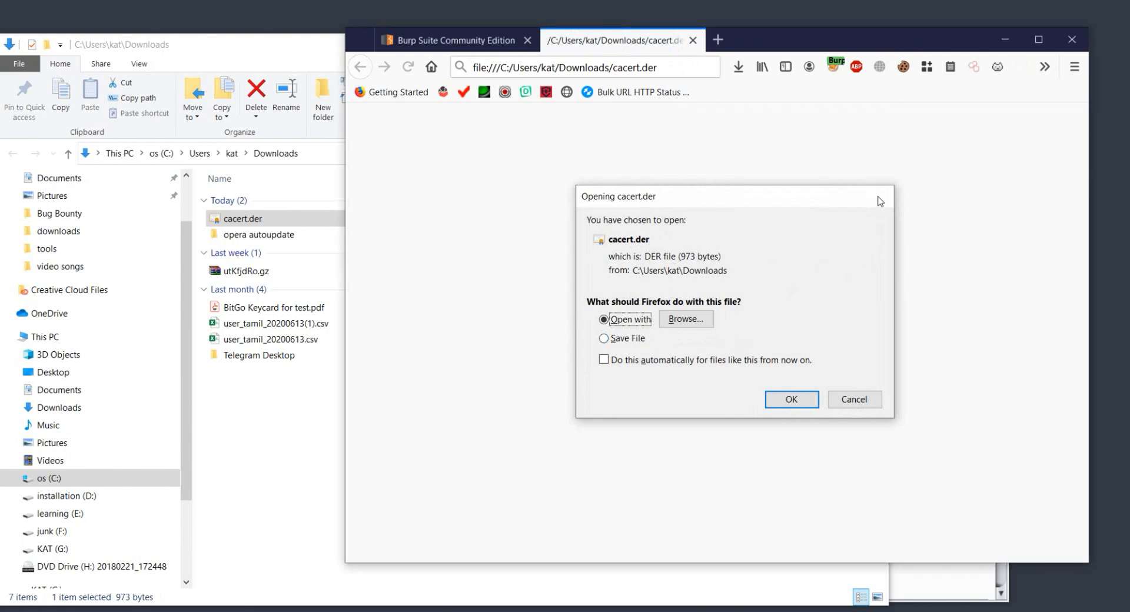
click(692, 40)
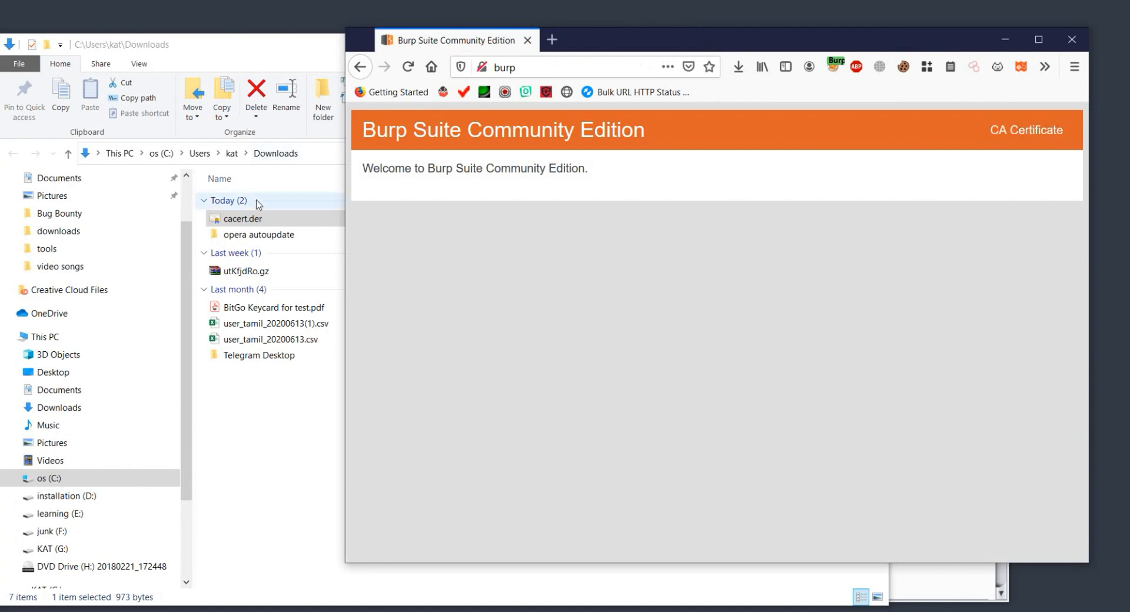
Step: Move cacert.der from the Downloads folder to the desktop and minimize the folder window
drag(248, 222, 298, 176)
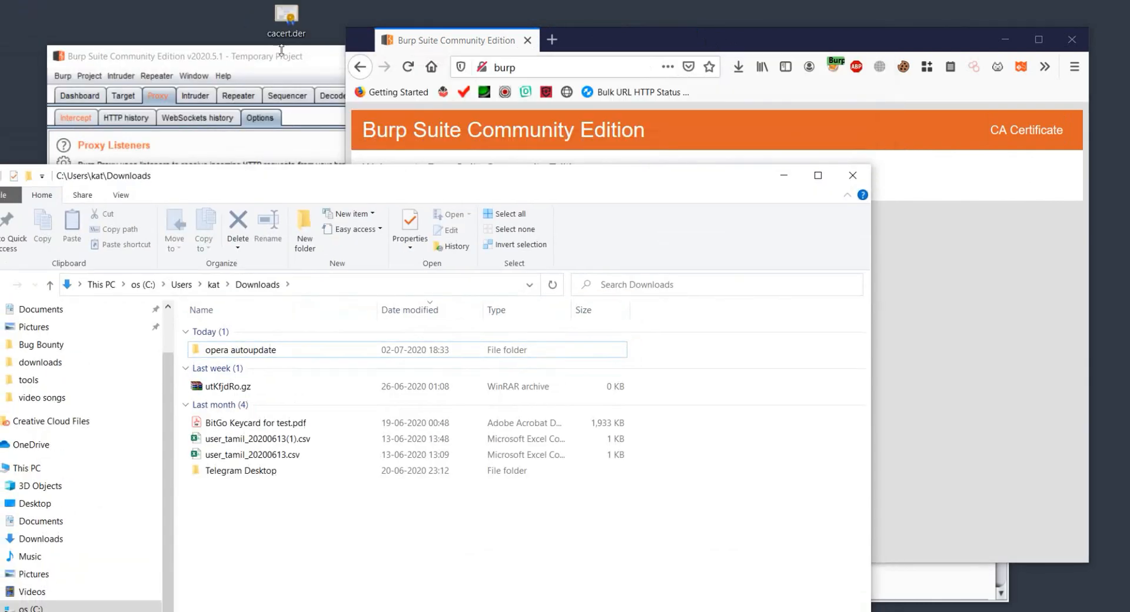
click(782, 172)
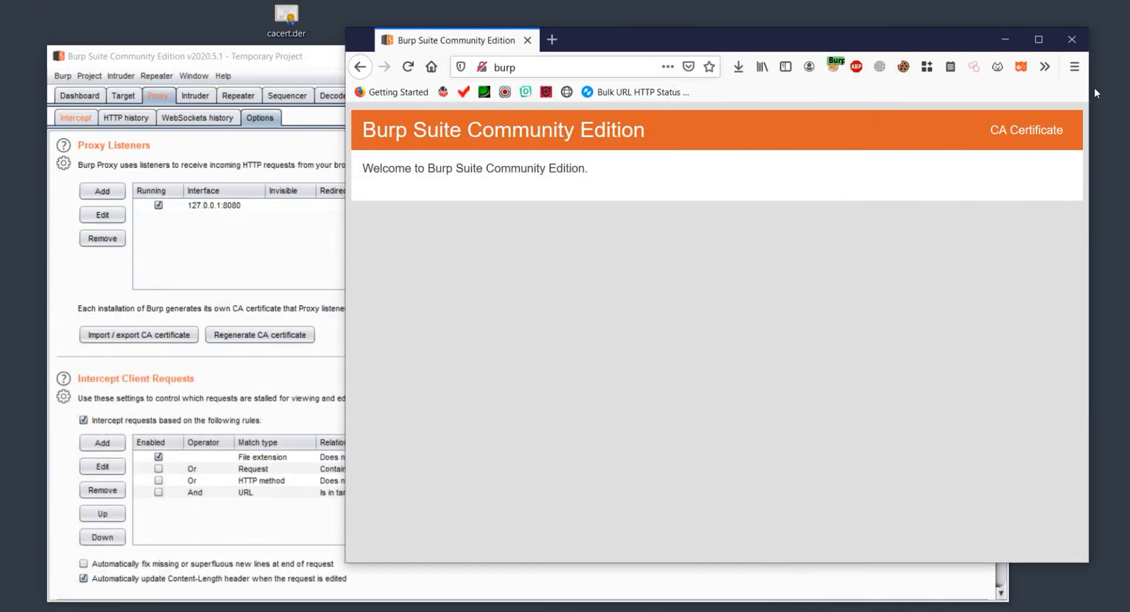
Step: Open Firefox's Privacy & Security options and go to the Certificates section
click(1076, 70)
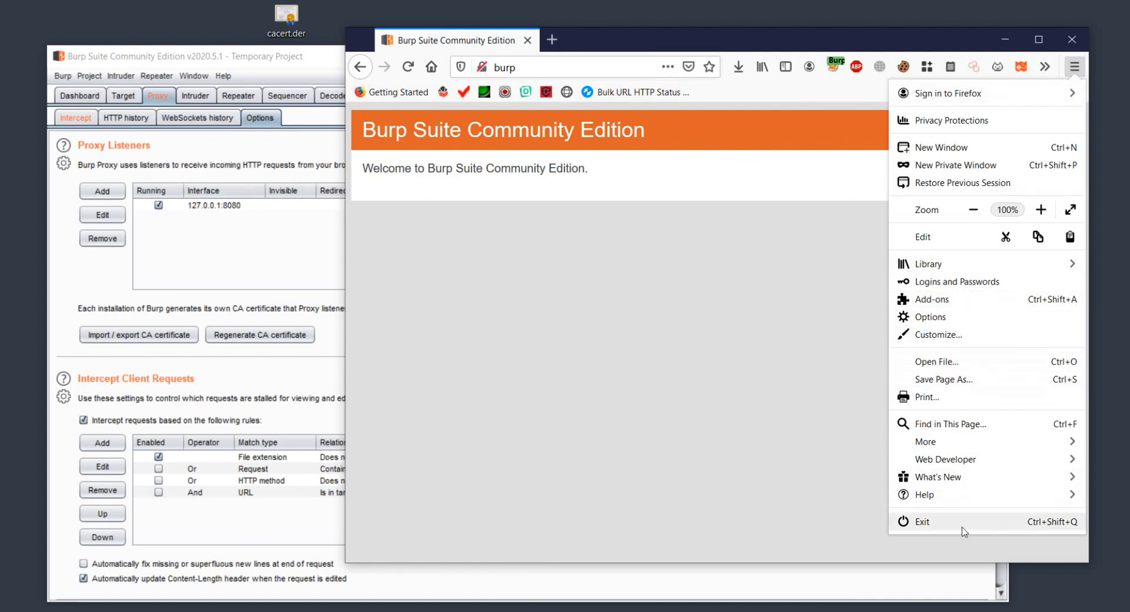
click(919, 318)
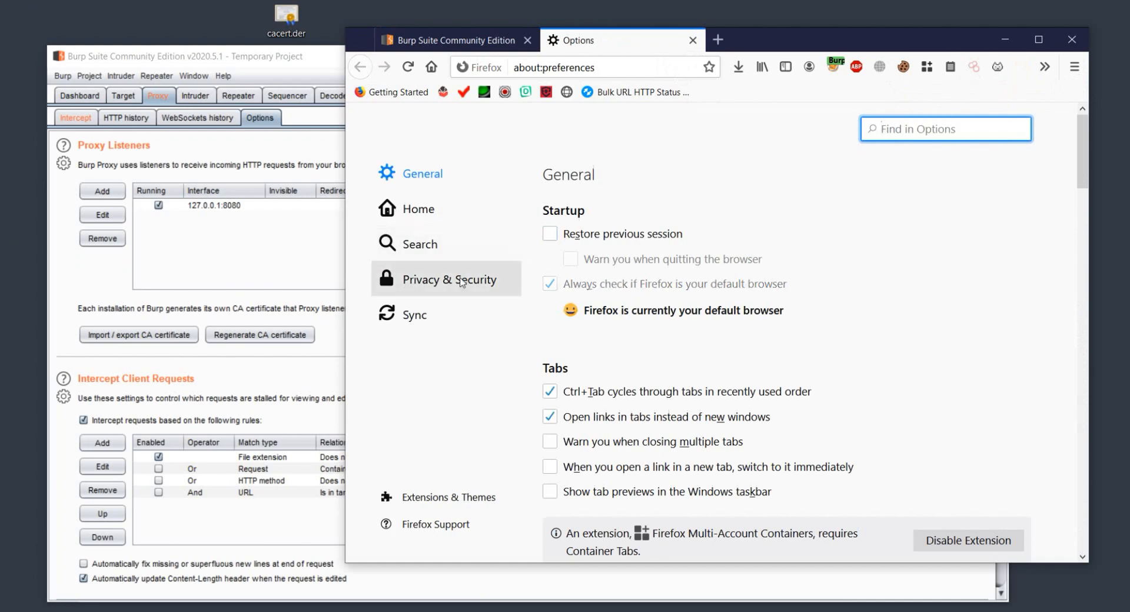
click(440, 281)
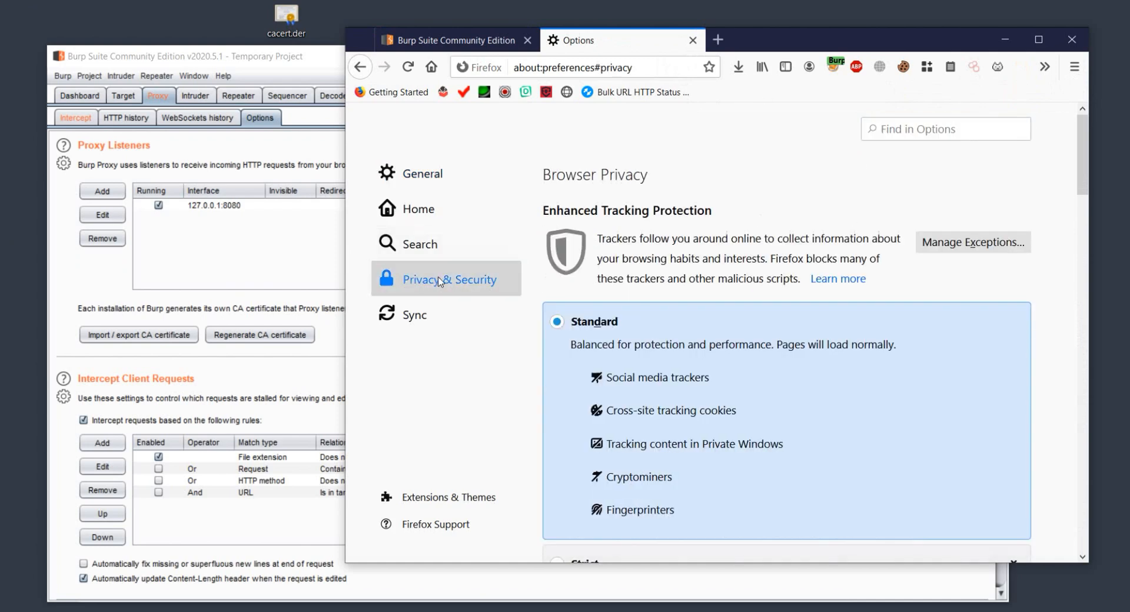
scroll(736, 268, down, 7)
scroll(753, 281, down, 9)
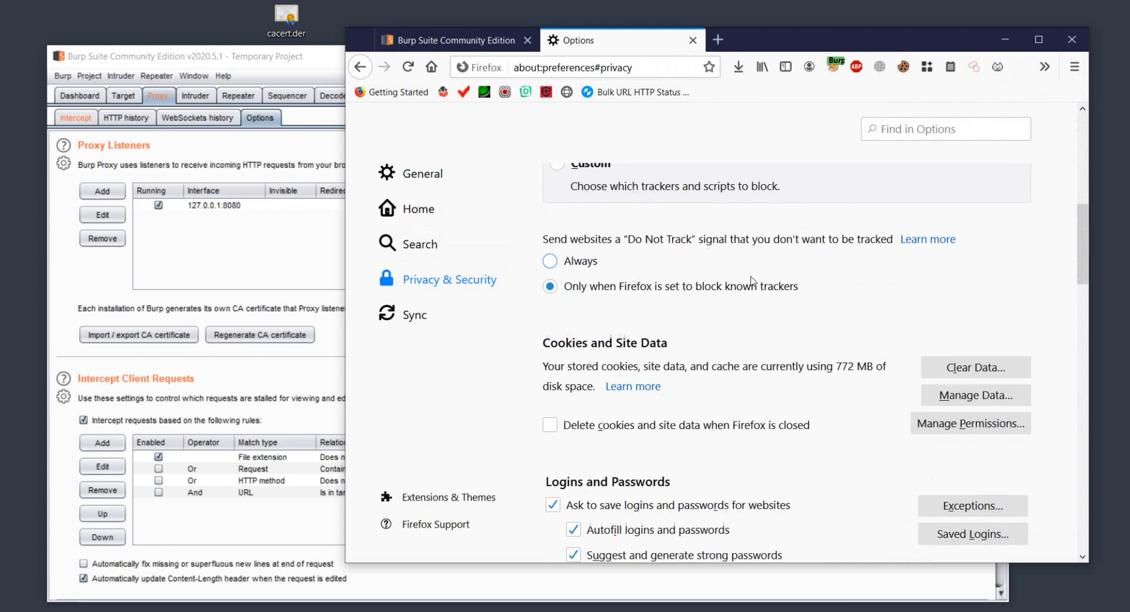
scroll(752, 281, down, 10)
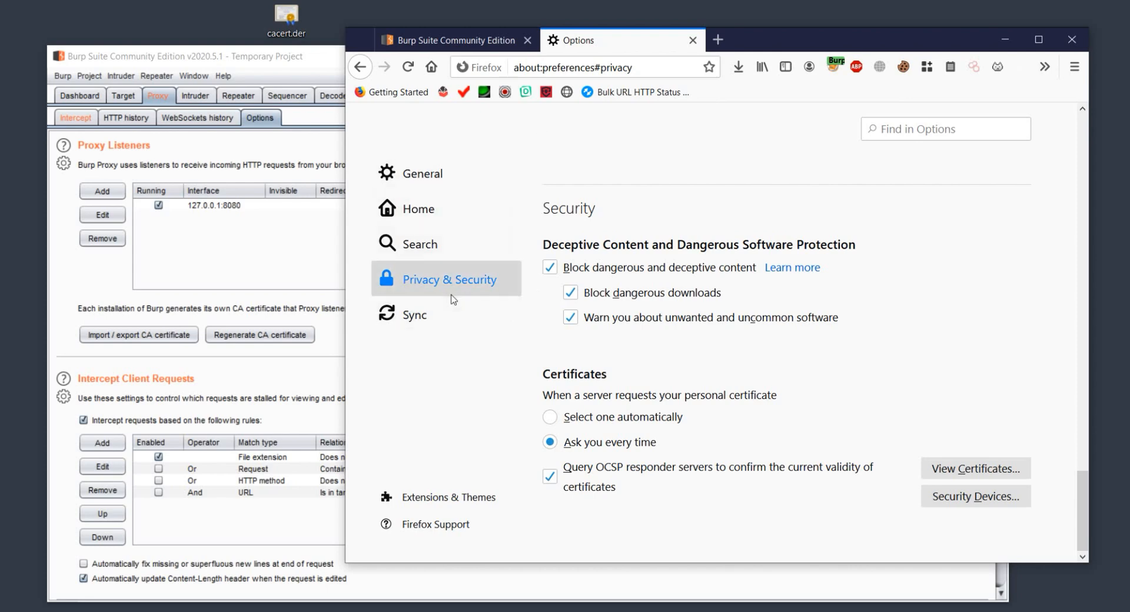
Step: Try to import cacert.der from the desktop as a certificate authority in Firefox's Certificate Manager, and close the manager
click(951, 466)
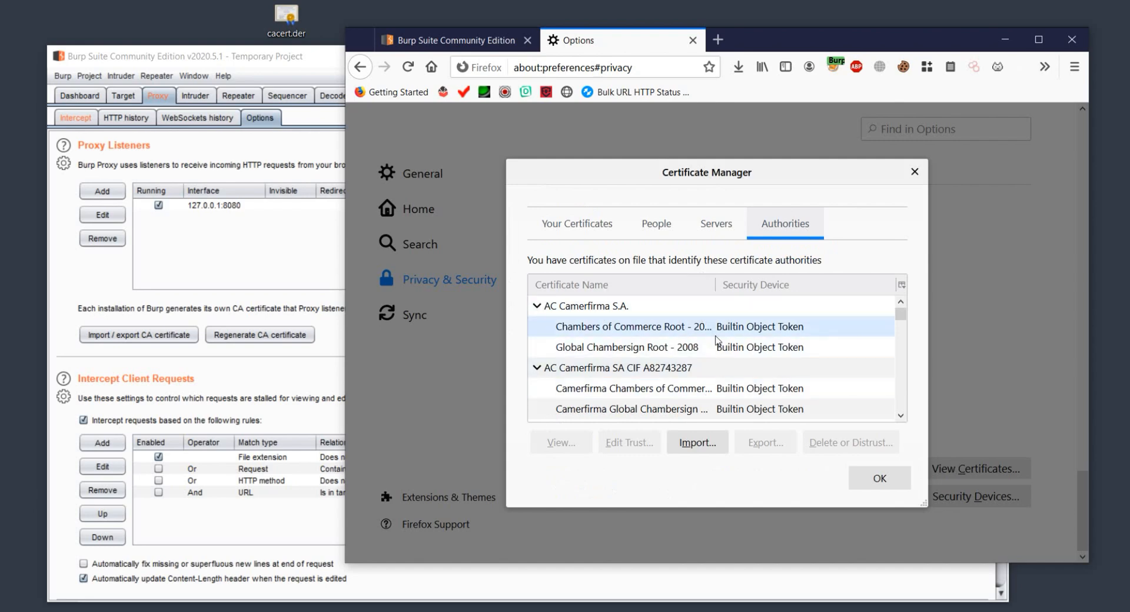
click(719, 448)
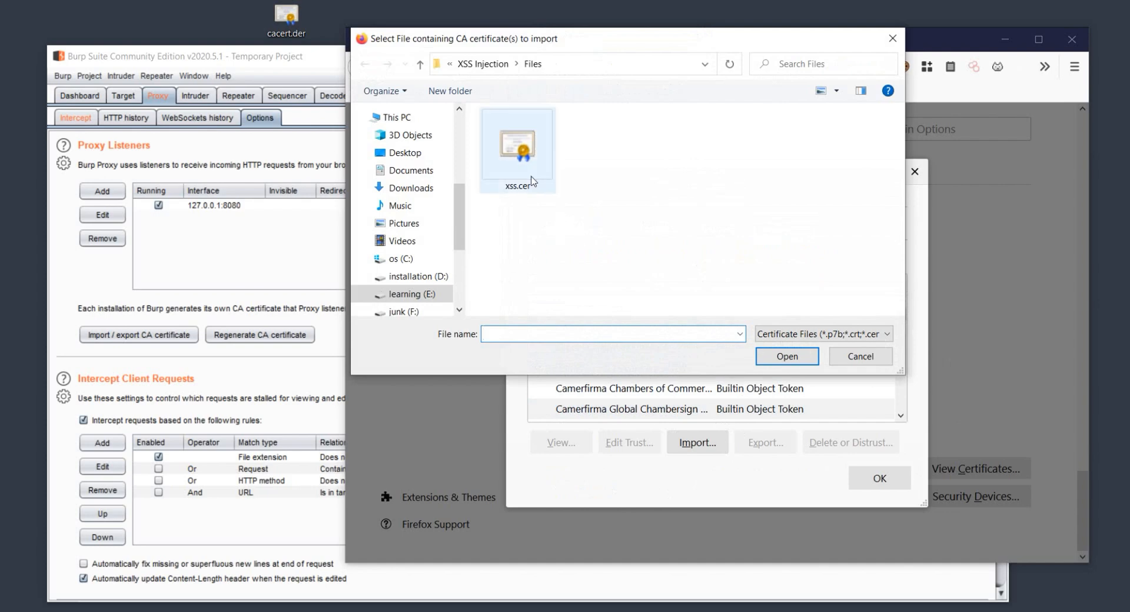
scroll(463, 221, up, 2)
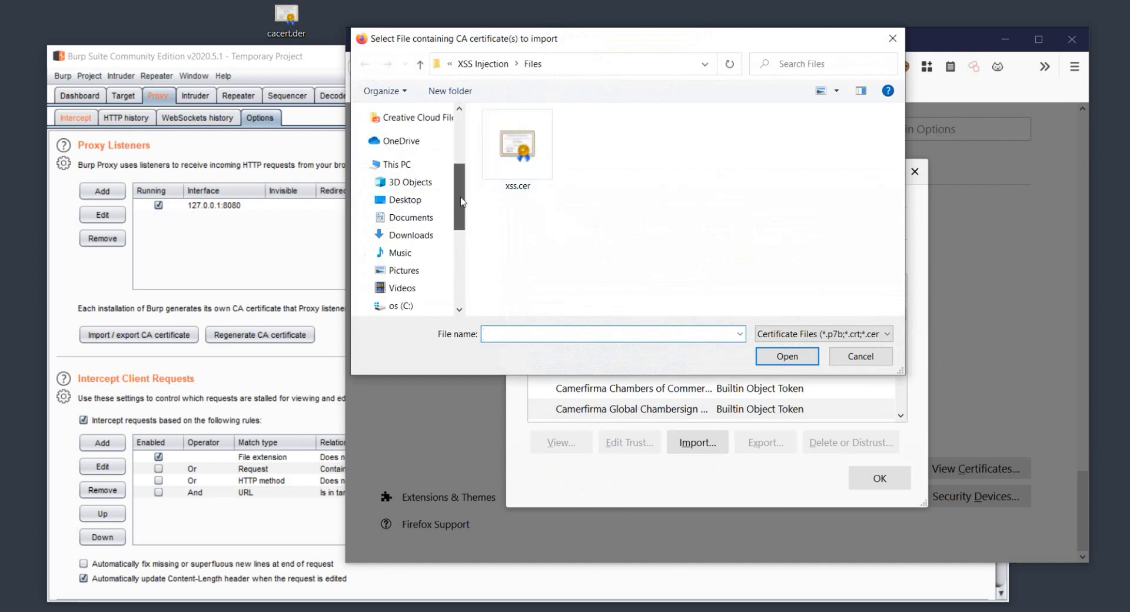
click(437, 203)
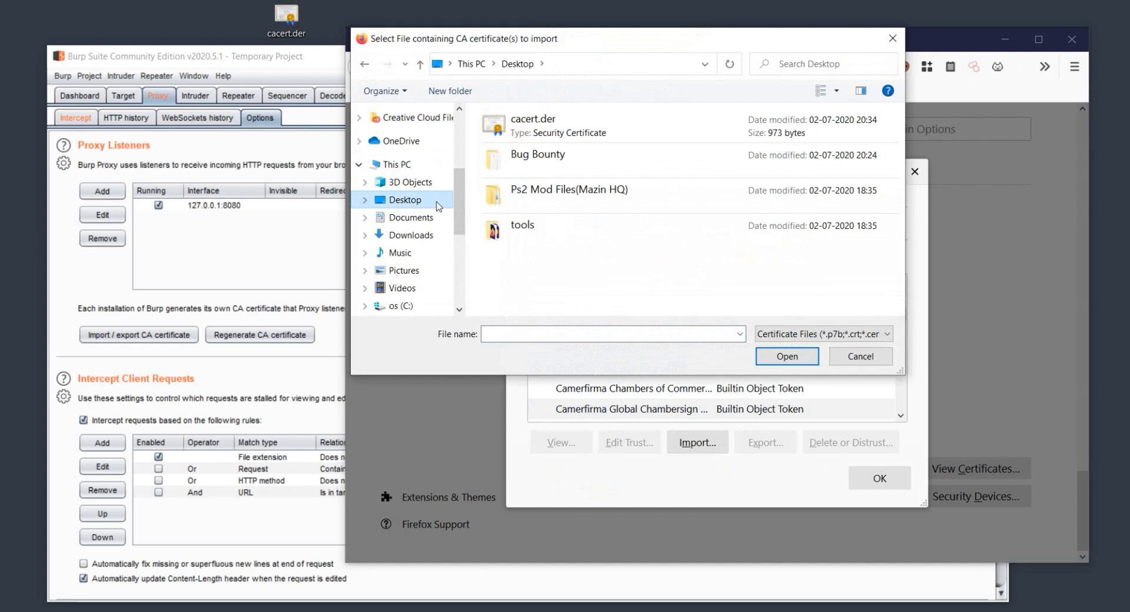
double_click(515, 130)
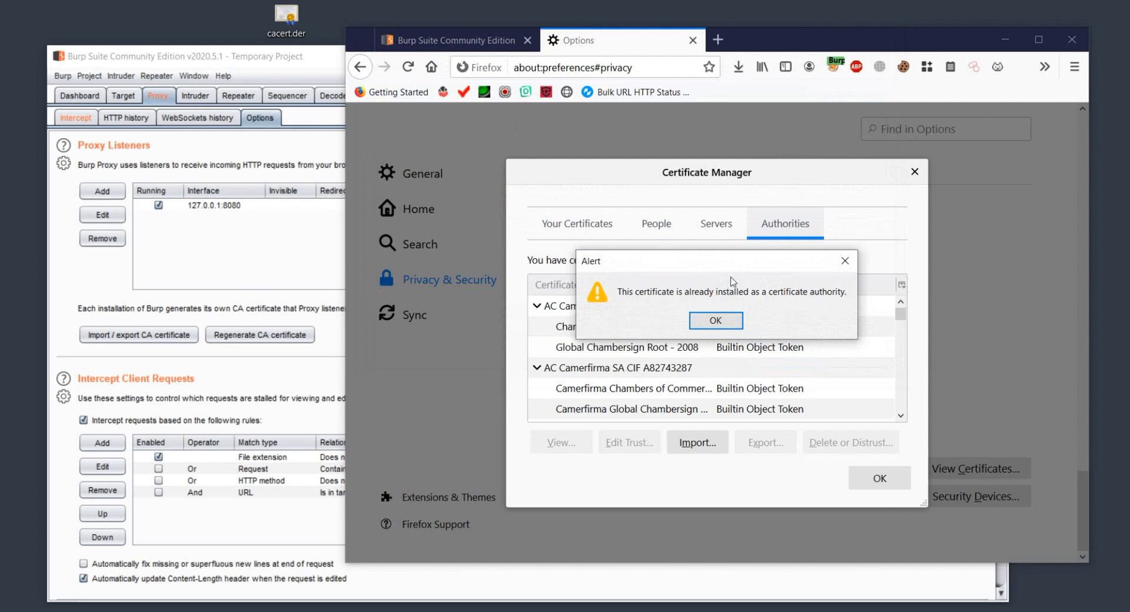
click(724, 321)
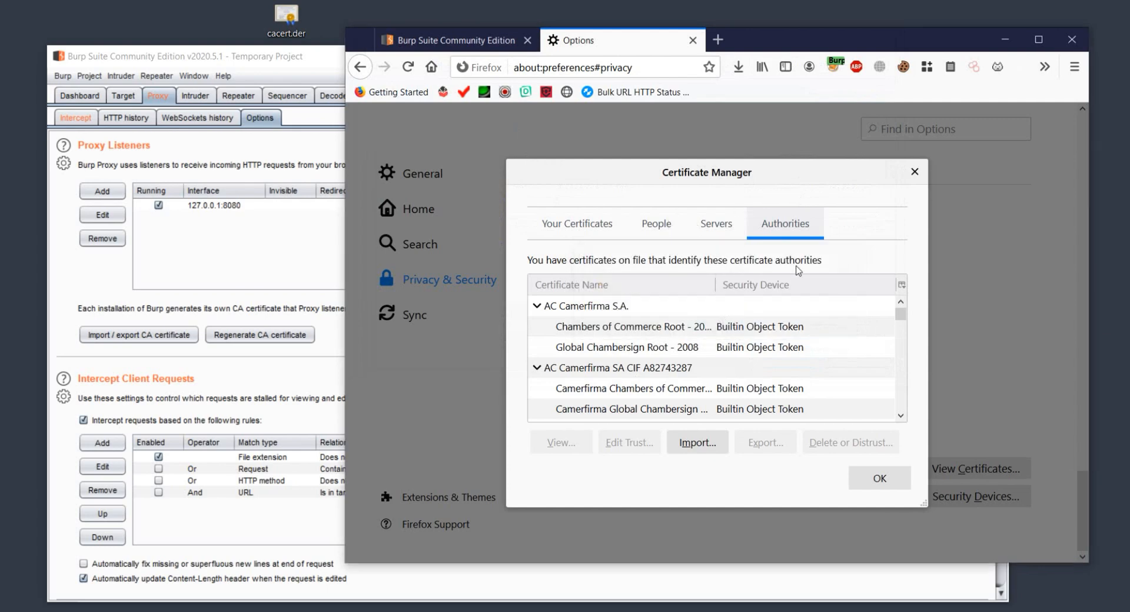
click(914, 173)
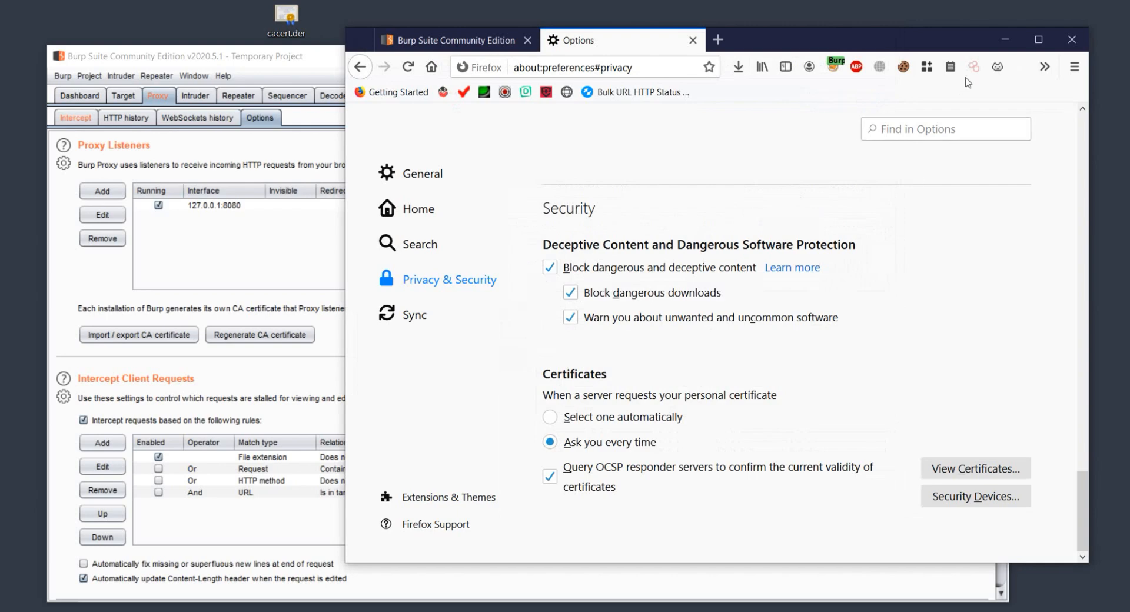
Step: Restart Firefox, and switch FoxyProxy off and back to the Burp proxy for all URLs
click(1059, 47)
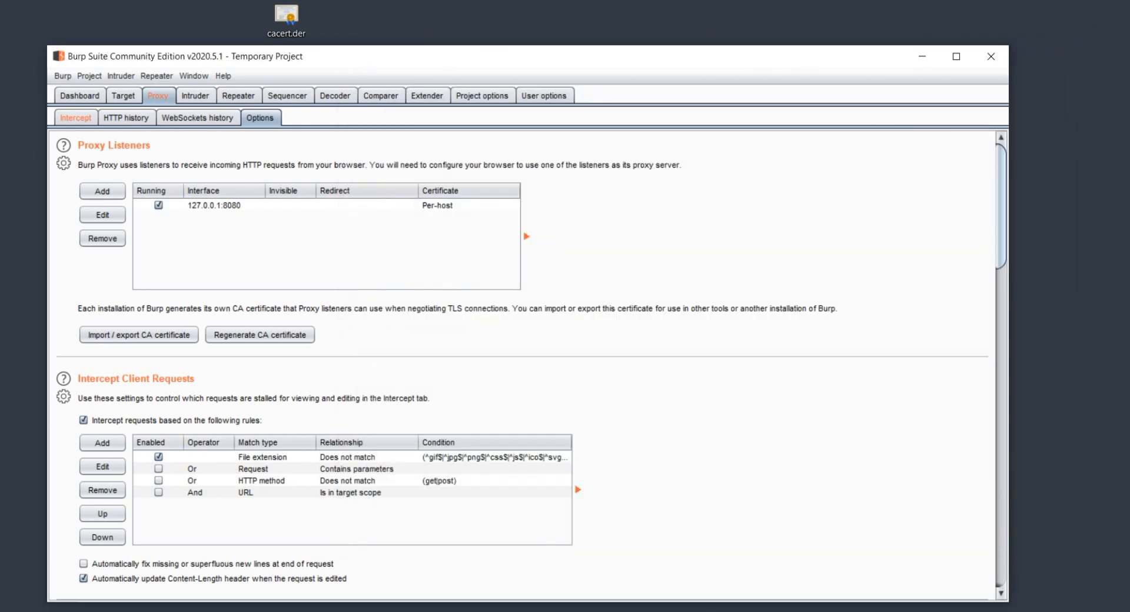
click(294, 611)
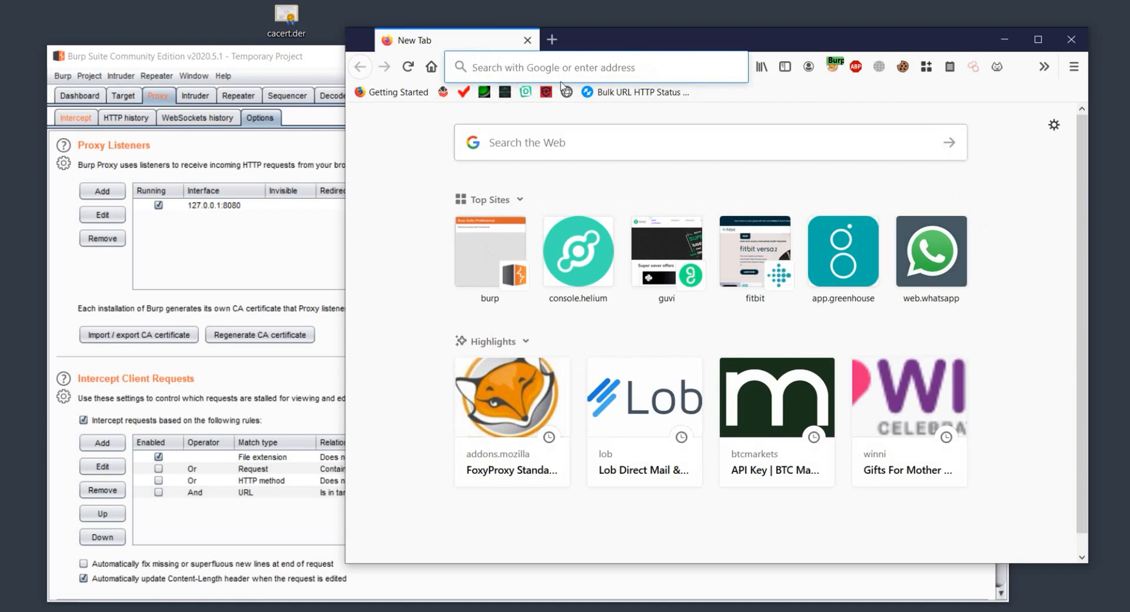
click(832, 66)
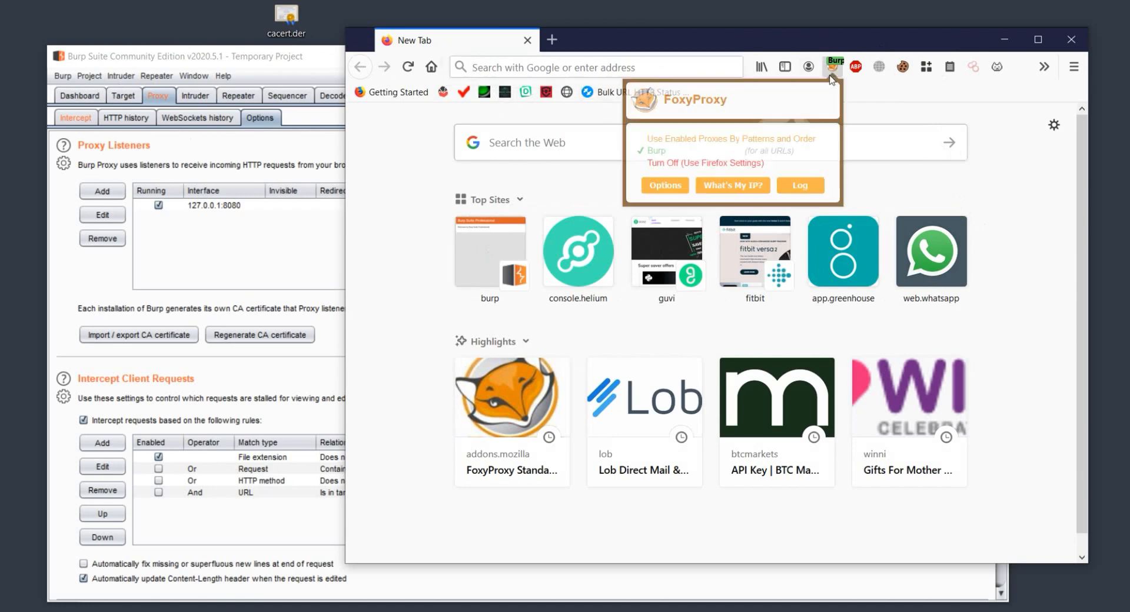
click(660, 164)
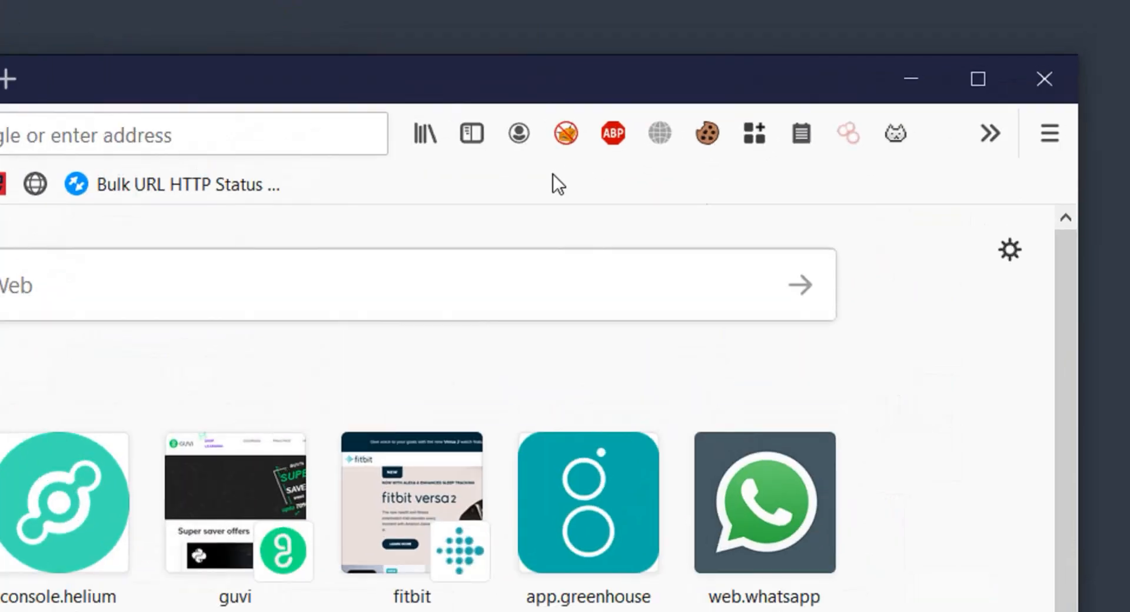
click(569, 149)
click(361, 303)
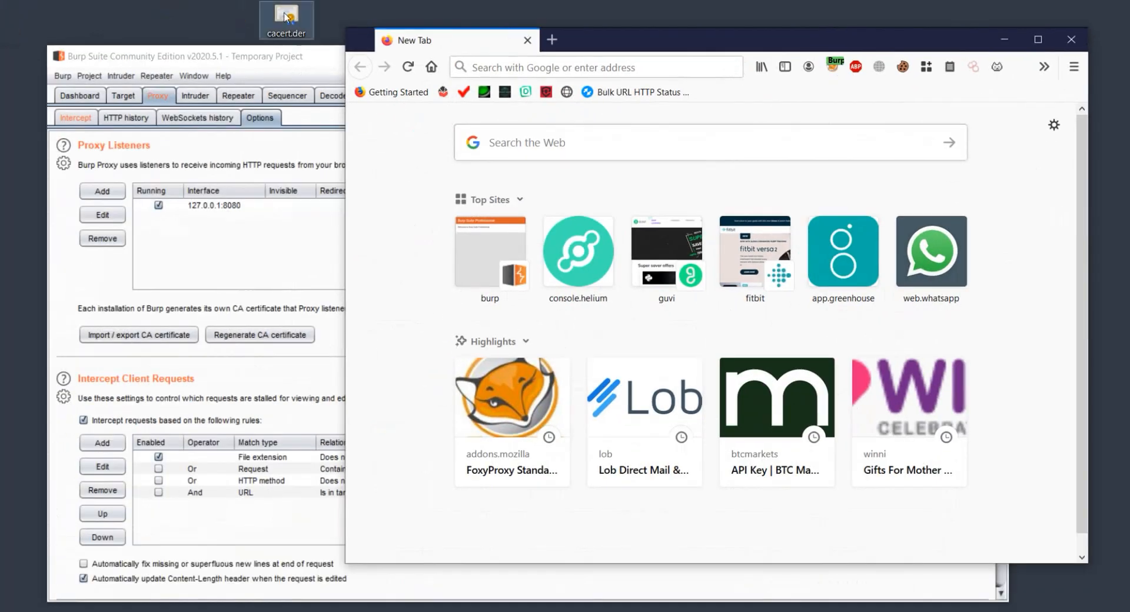
Step: Request google.com in Firefox through the Burp proxy and move the Firefox window slightly aside
click(303, 76)
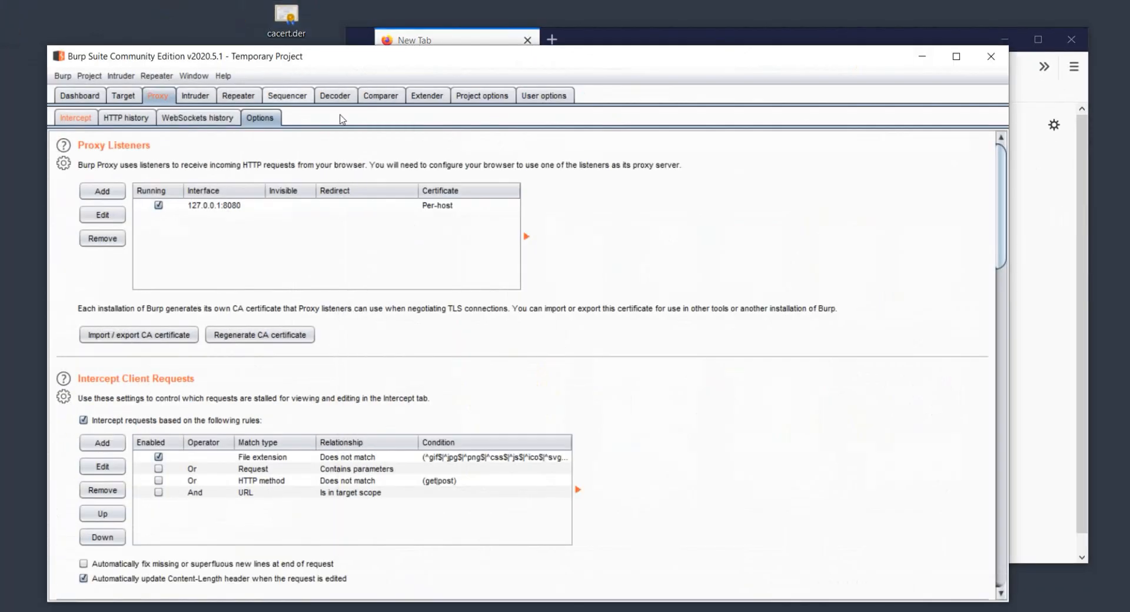
click(1019, 207)
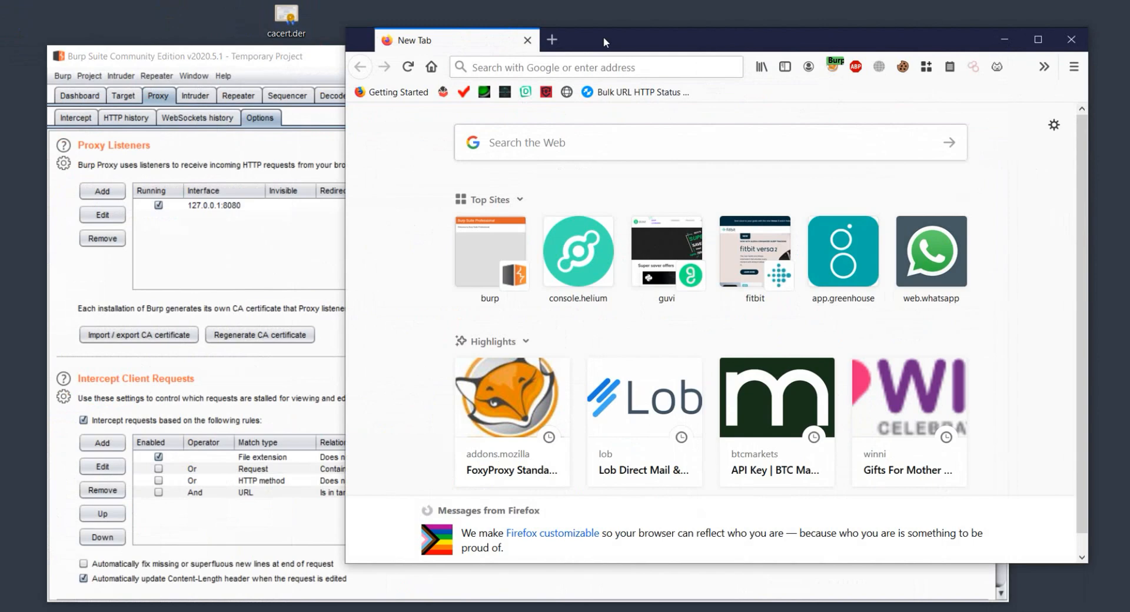
click(592, 66)
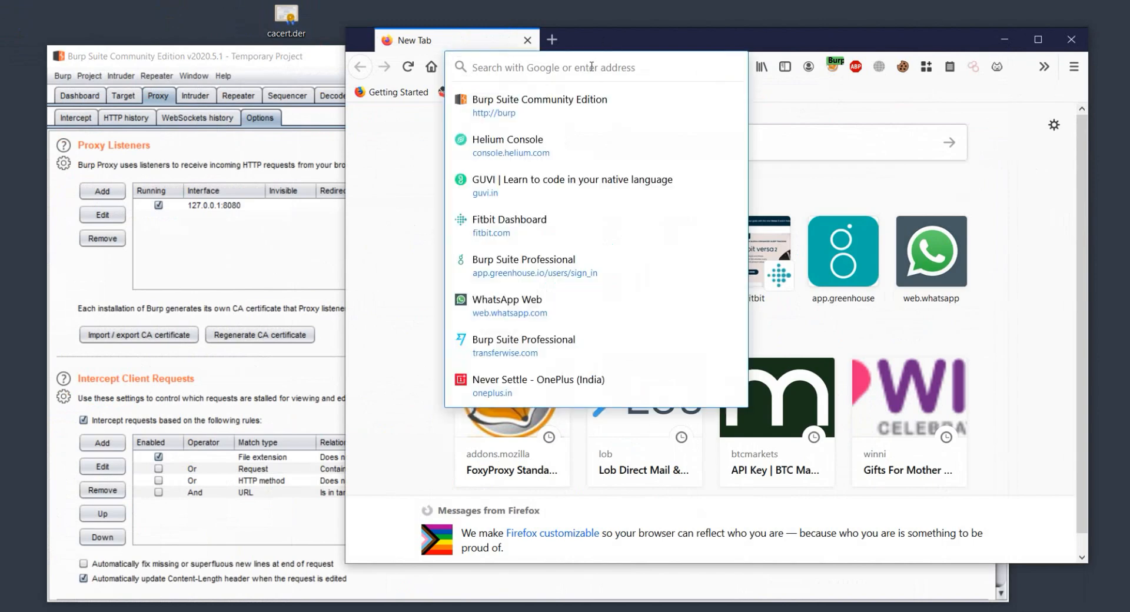
text(google.com/)
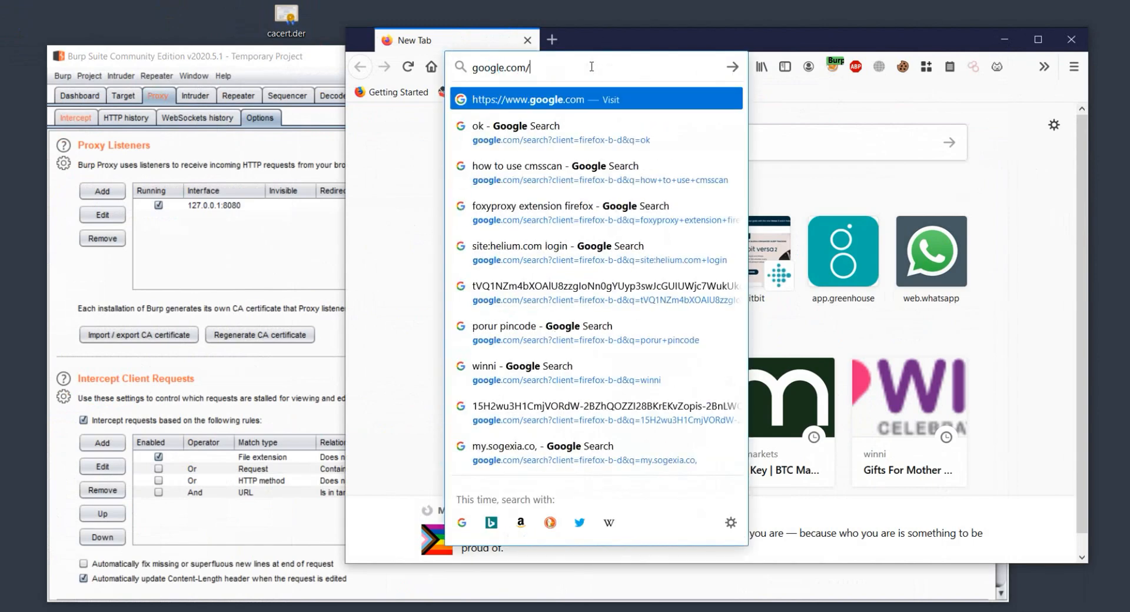
key(Return)
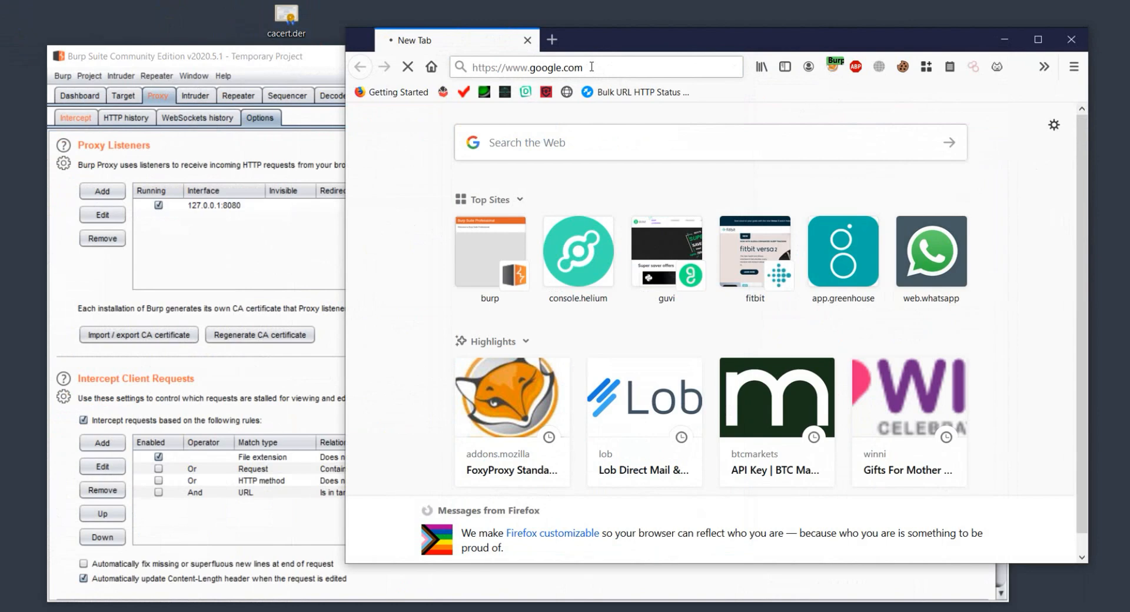
drag(635, 31, 662, 52)
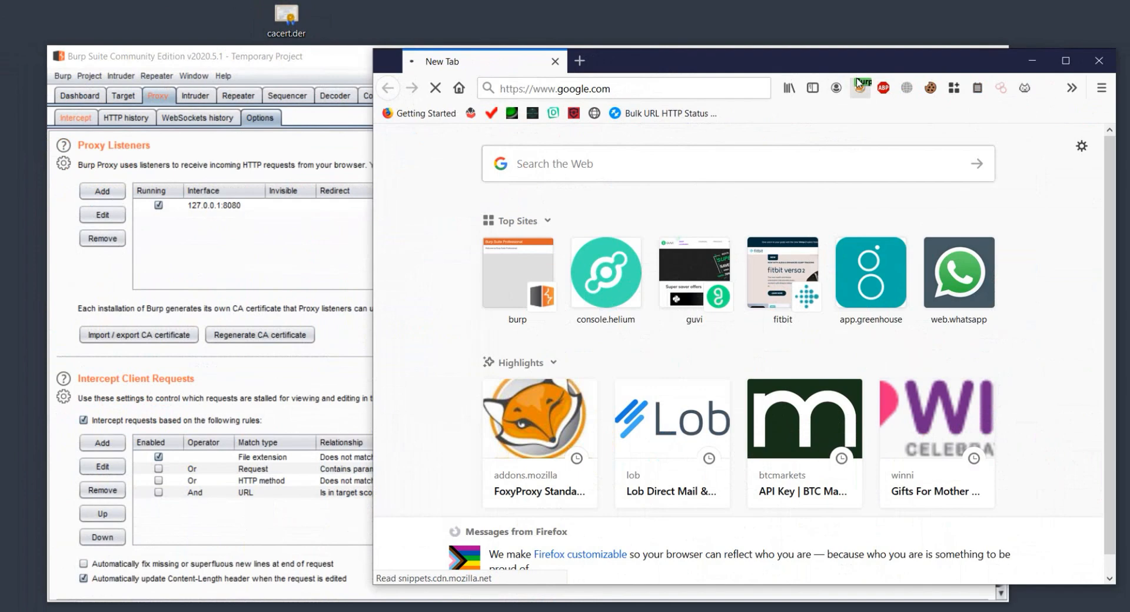
Step: Show the intercepted google.com request in Burp's proxy and examine its raw text, including the User-Agent header
click(305, 66)
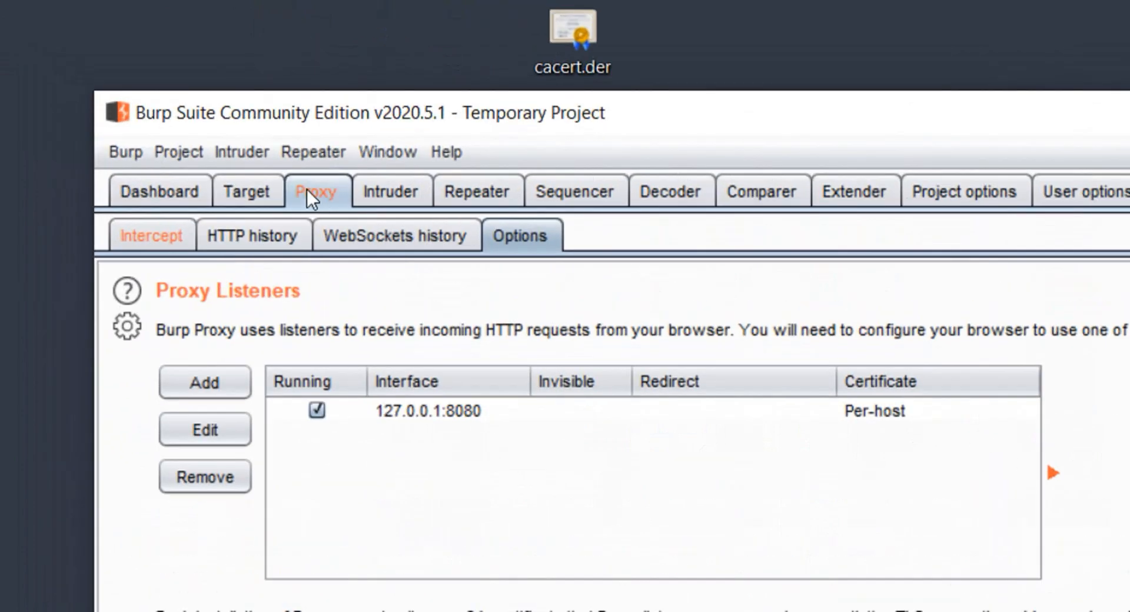
click(166, 241)
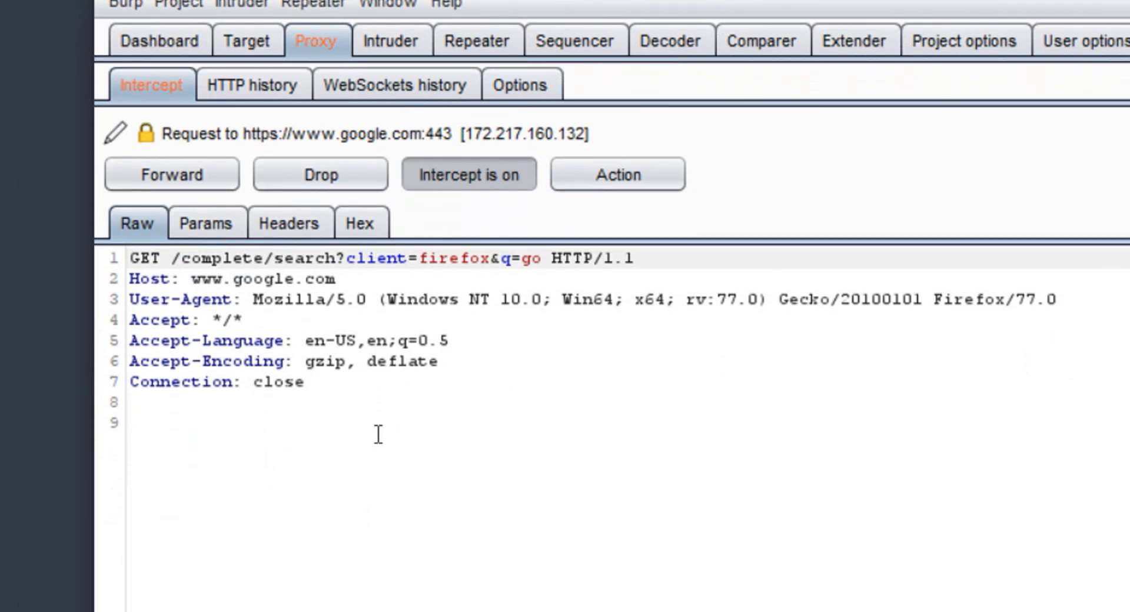
drag(381, 436, 116, 258)
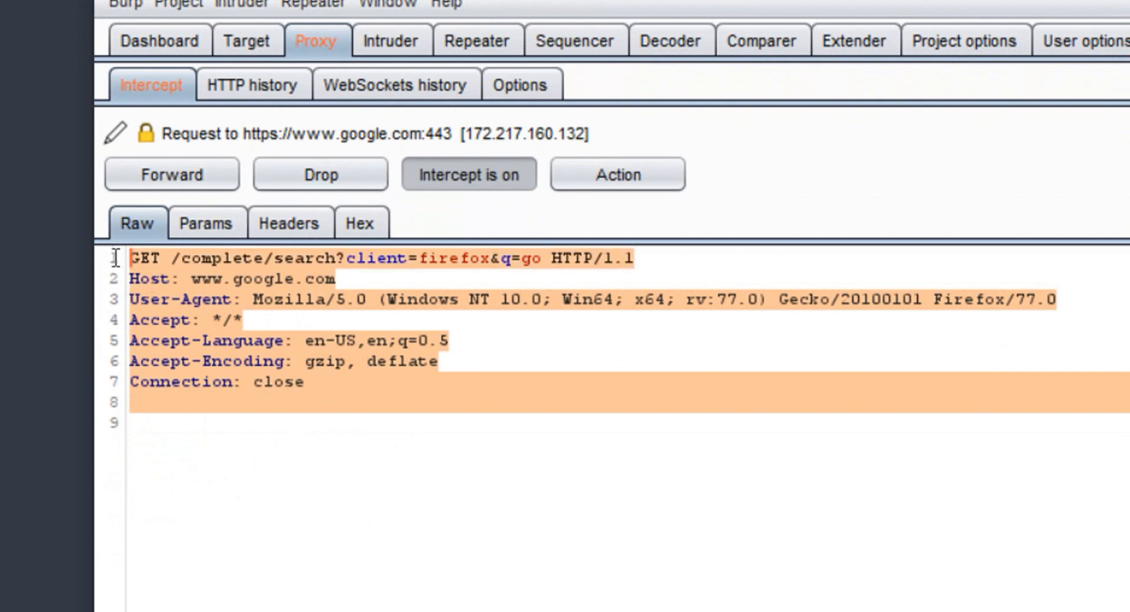
click(454, 451)
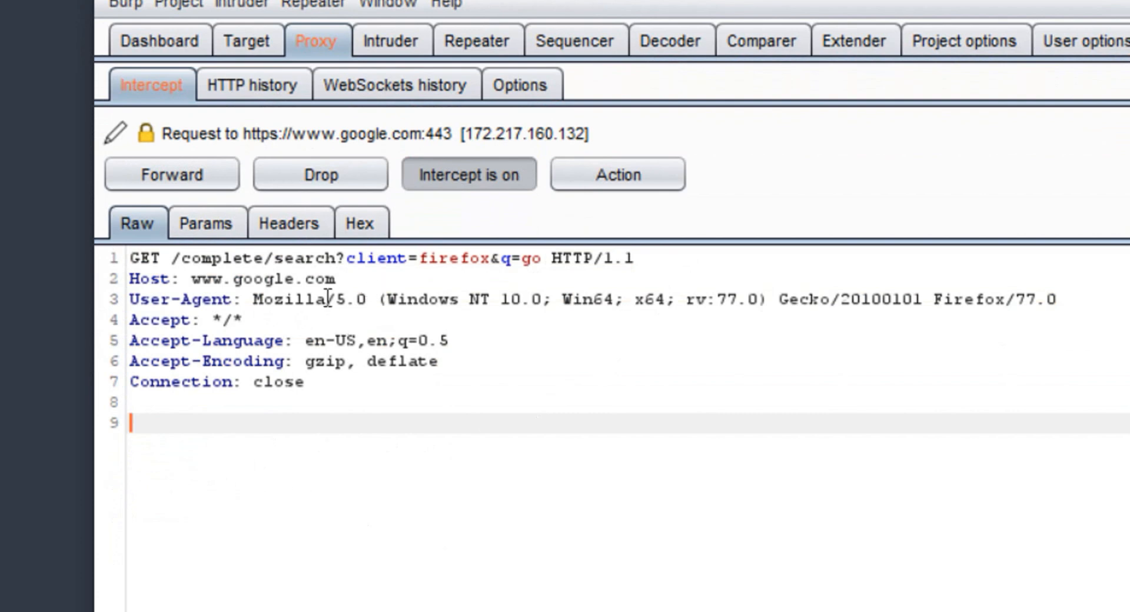
click(299, 299)
double_click(299, 299)
click(303, 299)
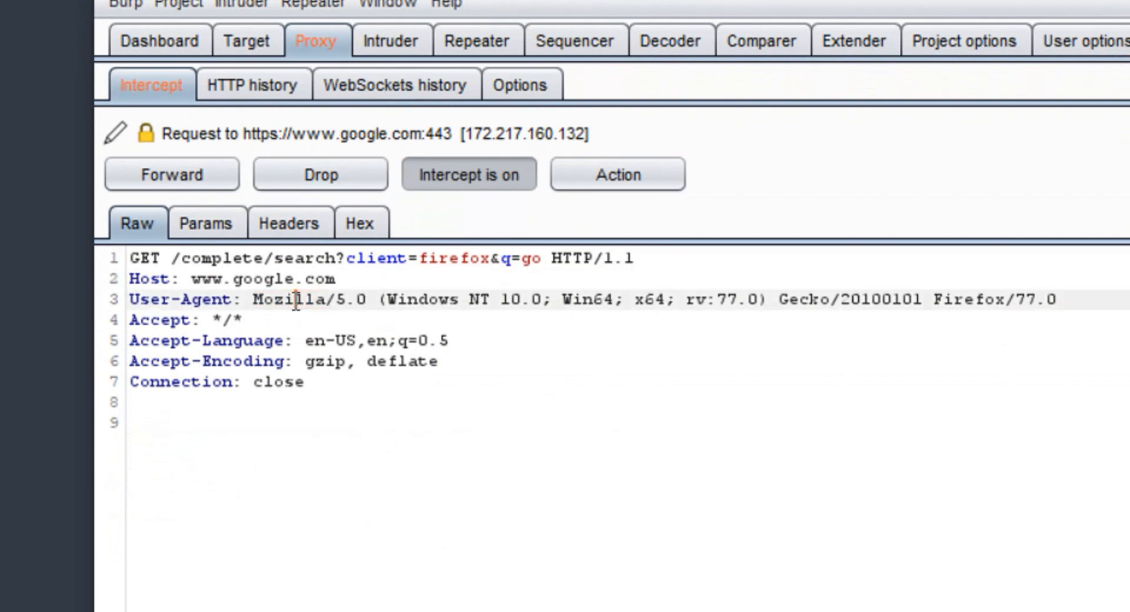
click(184, 299)
double_click(184, 298)
double_click(284, 299)
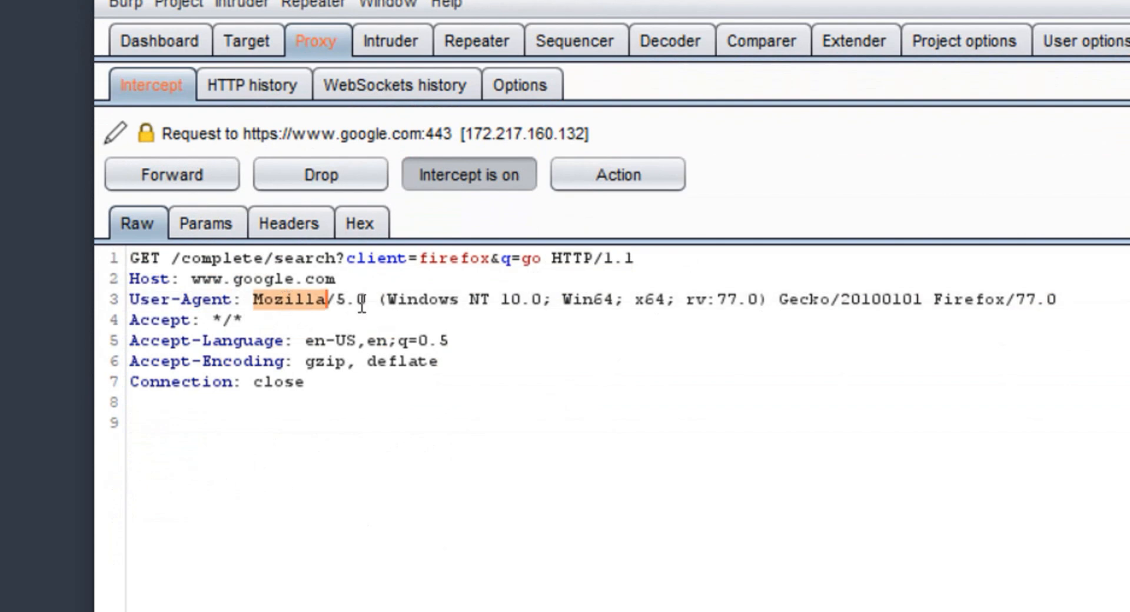
drag(413, 414, 107, 255)
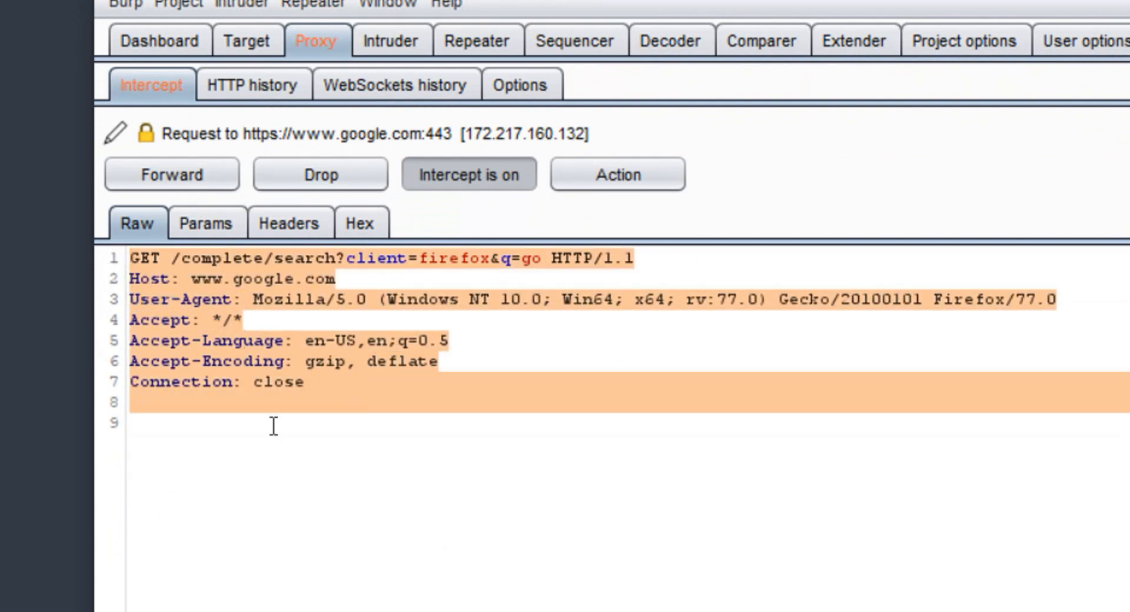
click(298, 454)
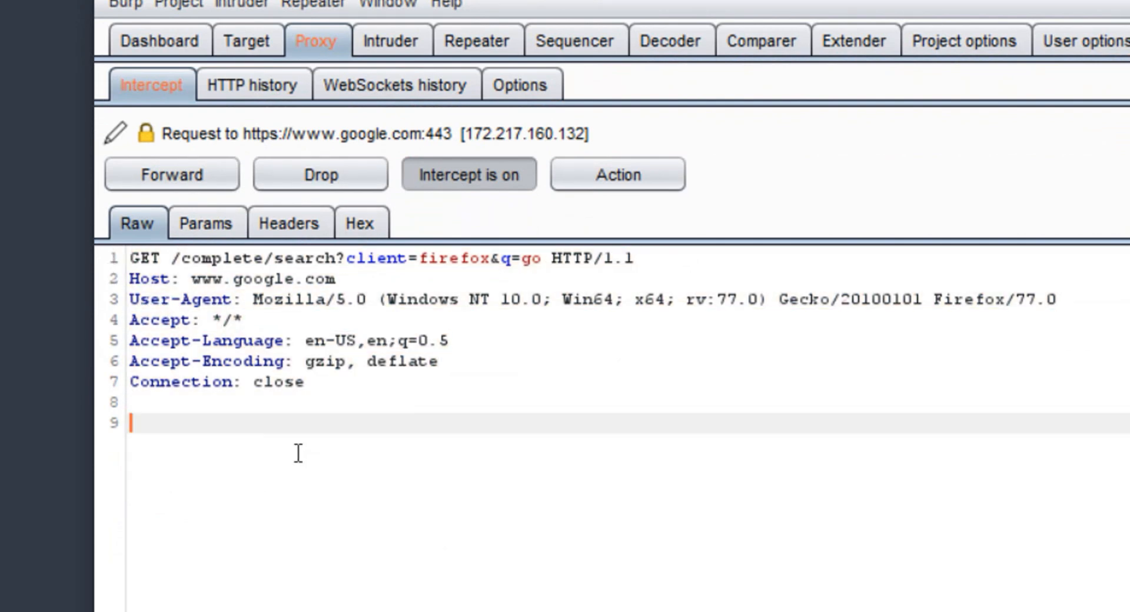
Step: Examine the request's Host, User-Agent and Accept-Language headers for the target site, browser, operating system and language
double_click(153, 277)
double_click(266, 276)
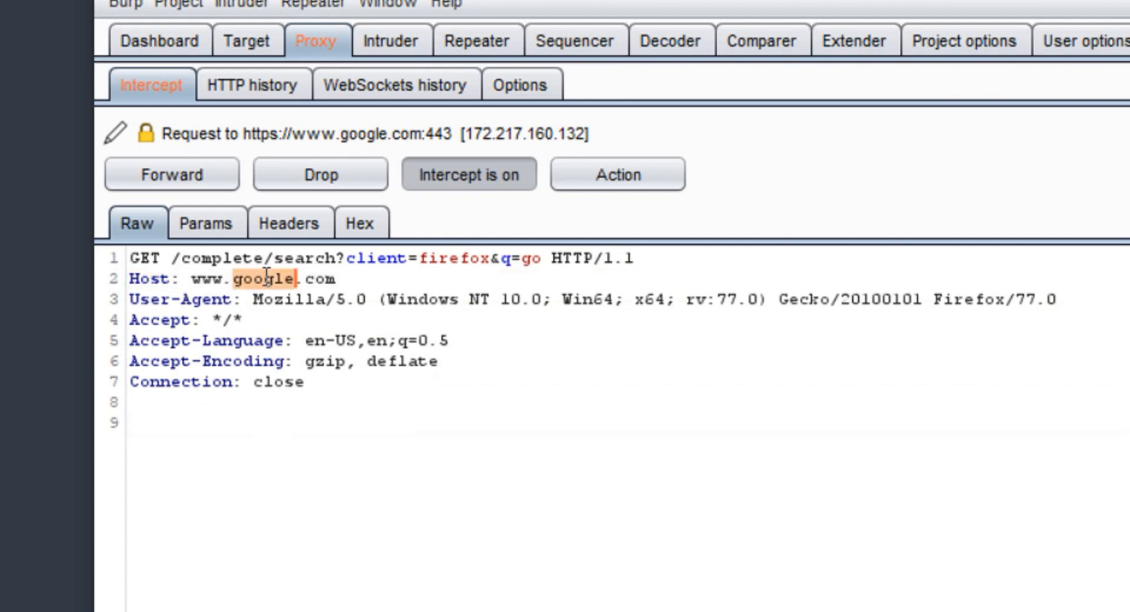
click(361, 277)
drag(359, 276, 122, 279)
double_click(181, 305)
triple_click(154, 301)
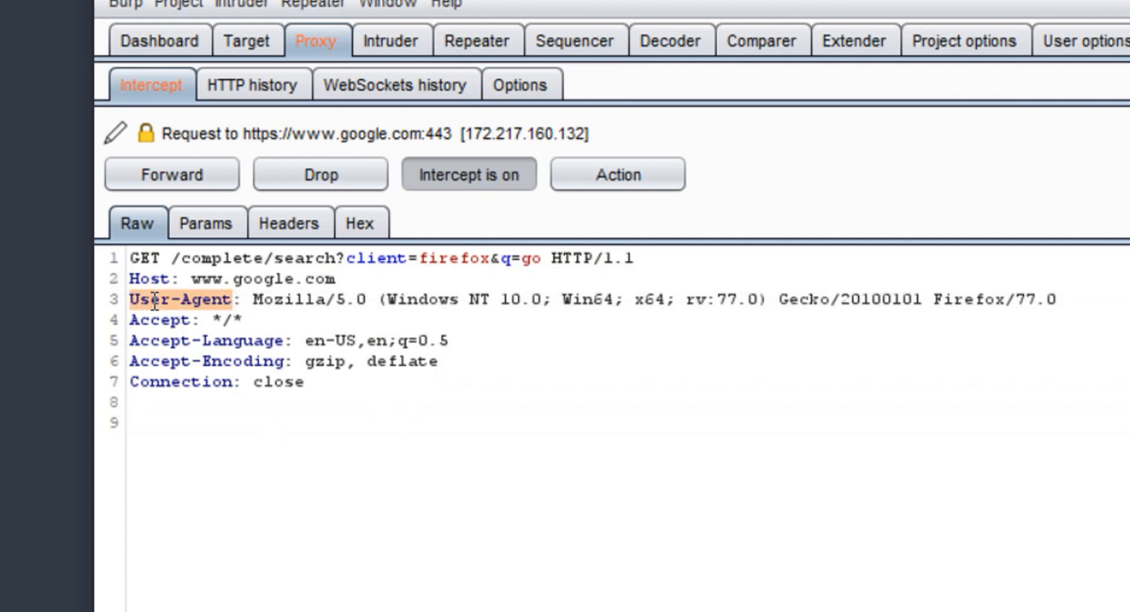
click(333, 322)
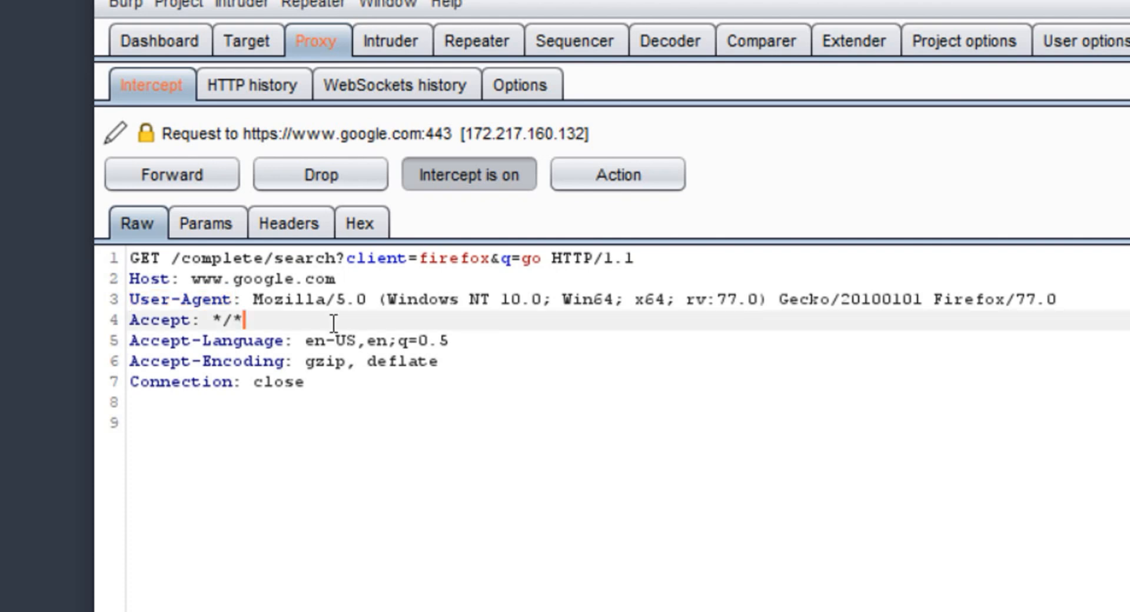
click(287, 301)
double_click(288, 301)
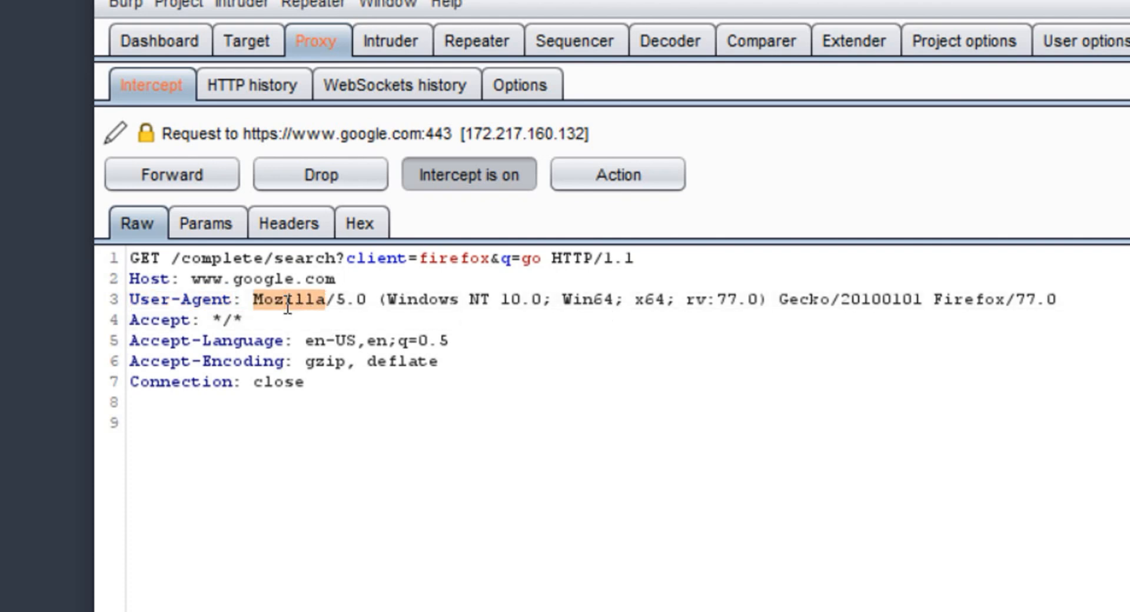
double_click(424, 298)
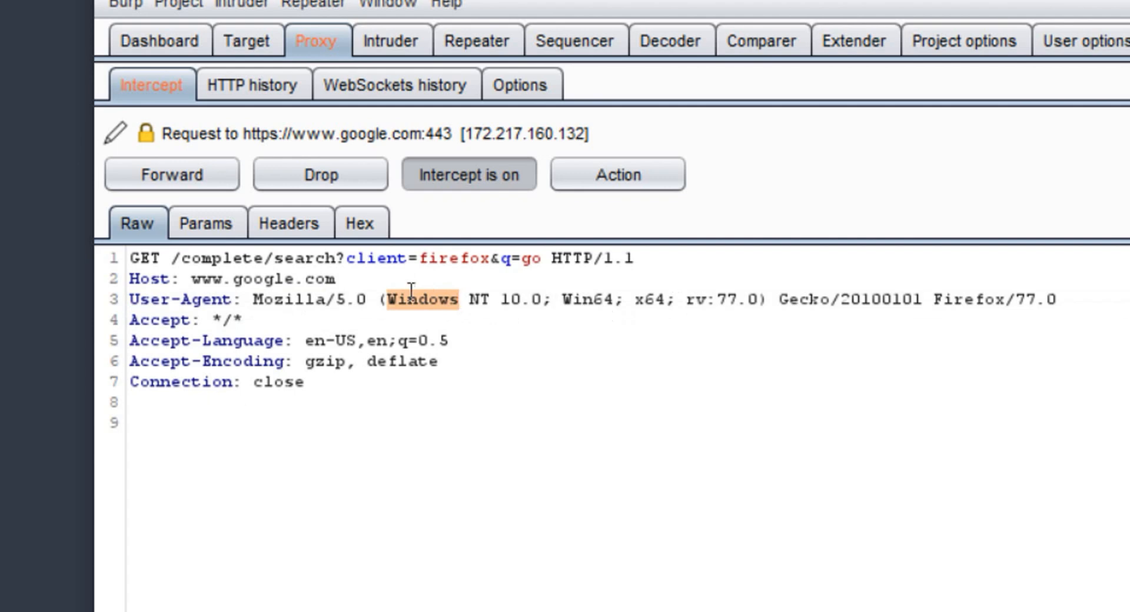
double_click(244, 341)
double_click(345, 340)
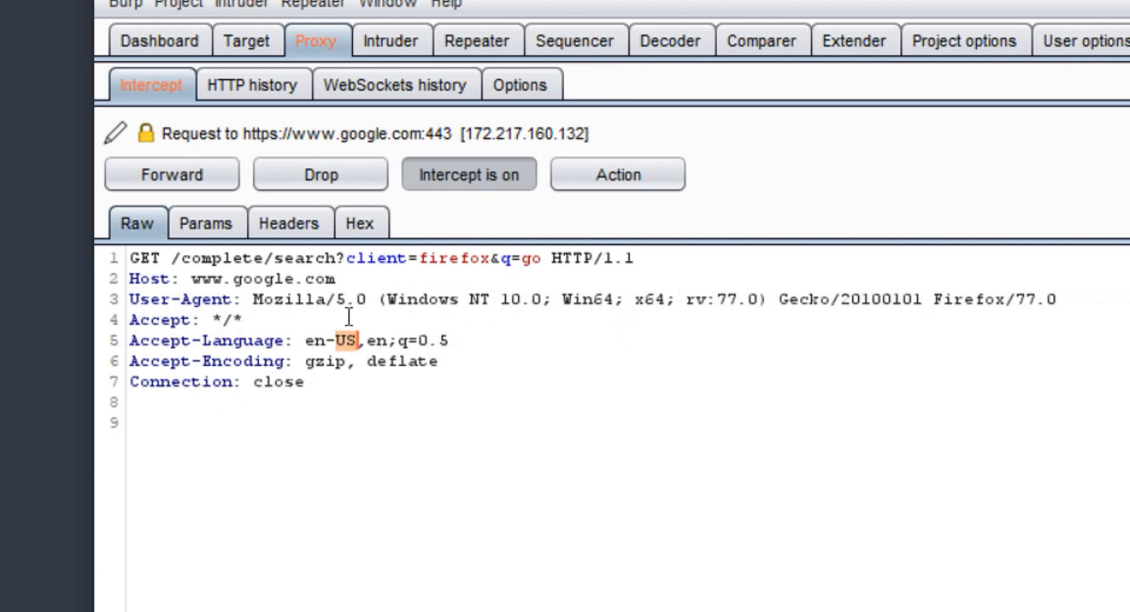
double_click(265, 277)
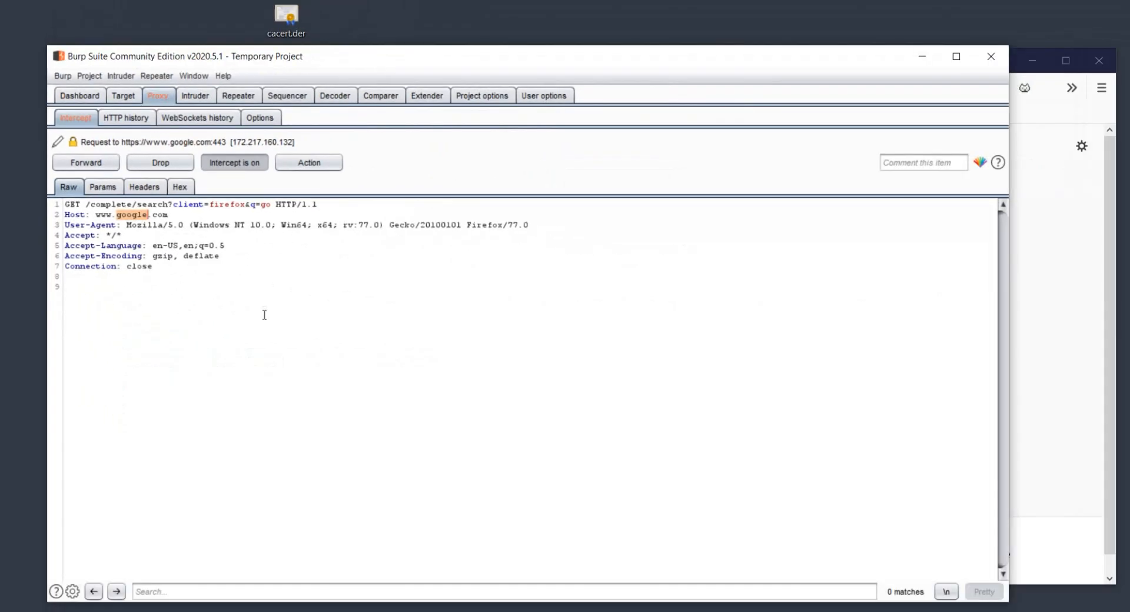
Step: Narrow the Burp Suite and Firefox windows so they sit side by side without overlapping
drag(1014, 253, 593, 266)
click(681, 178)
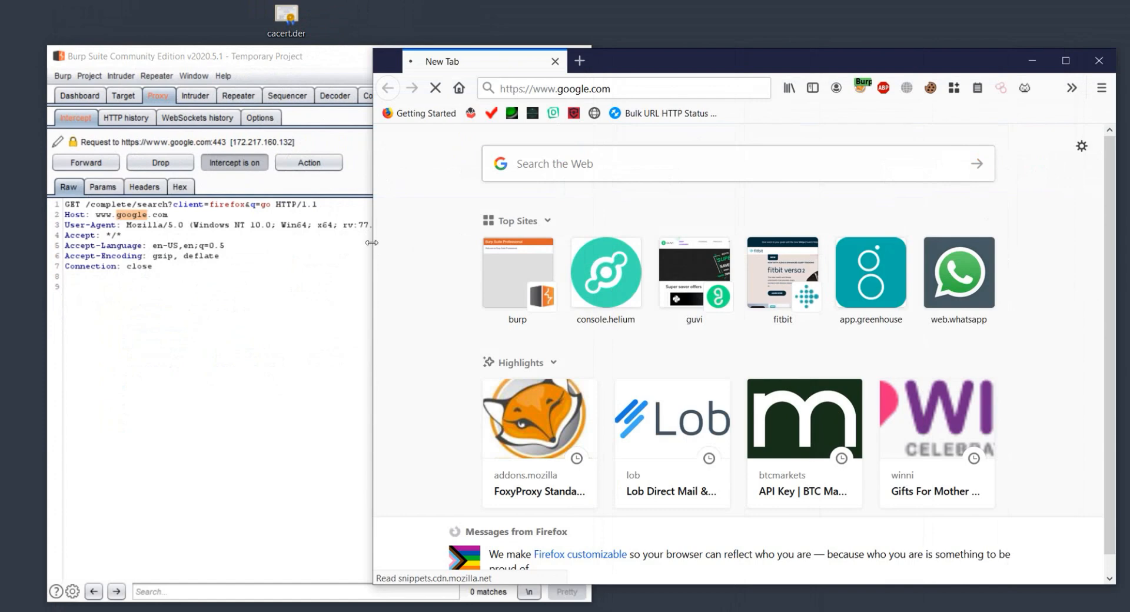
drag(376, 247, 601, 259)
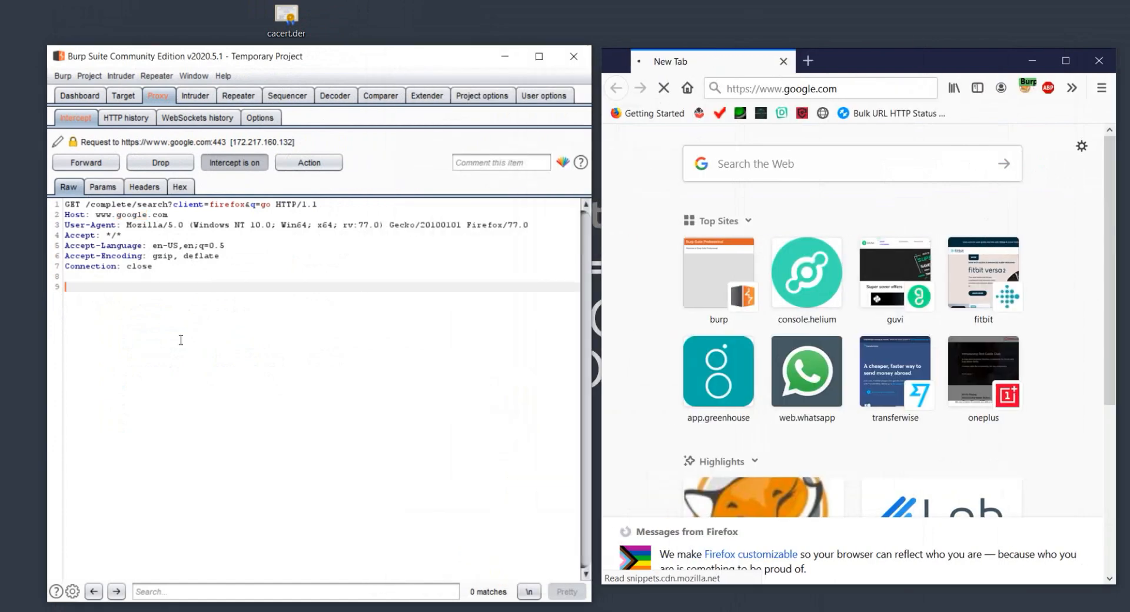
drag(177, 336, 36, 203)
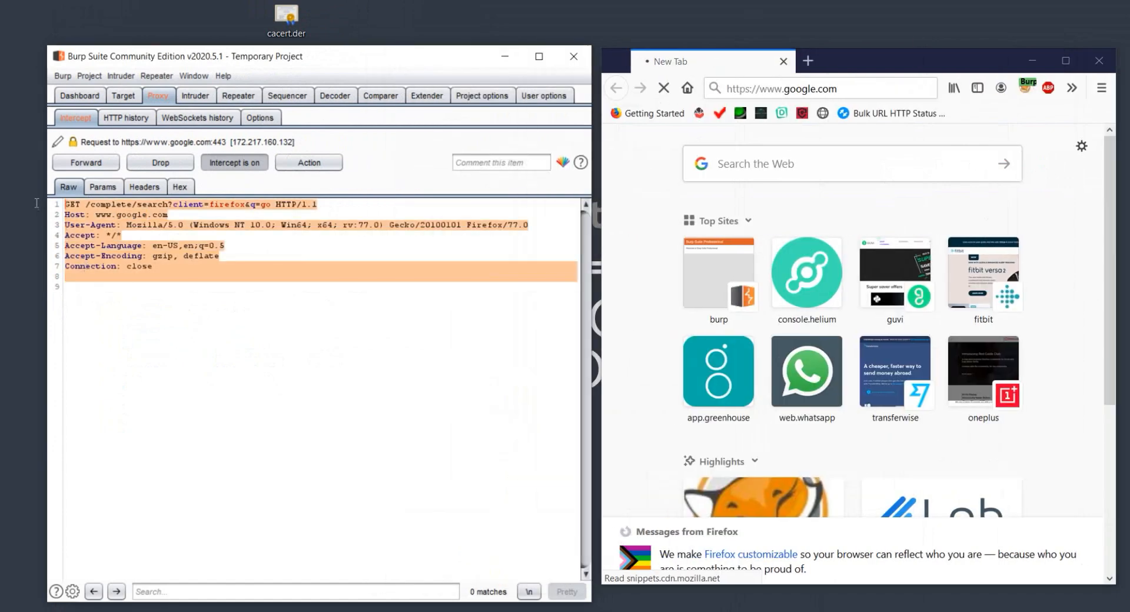
click(156, 332)
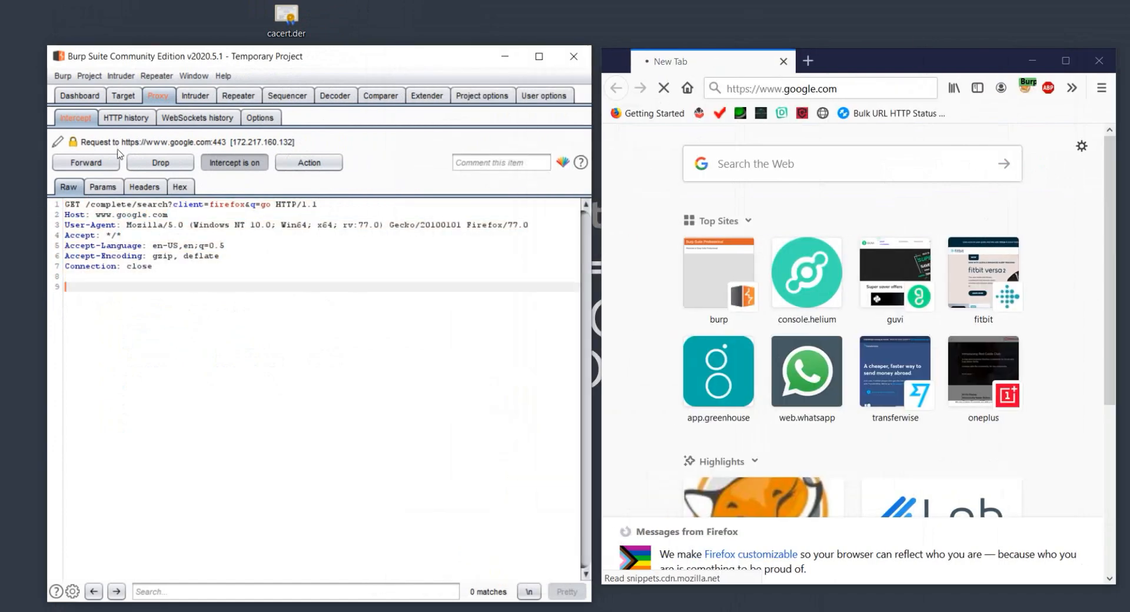
click(90, 165)
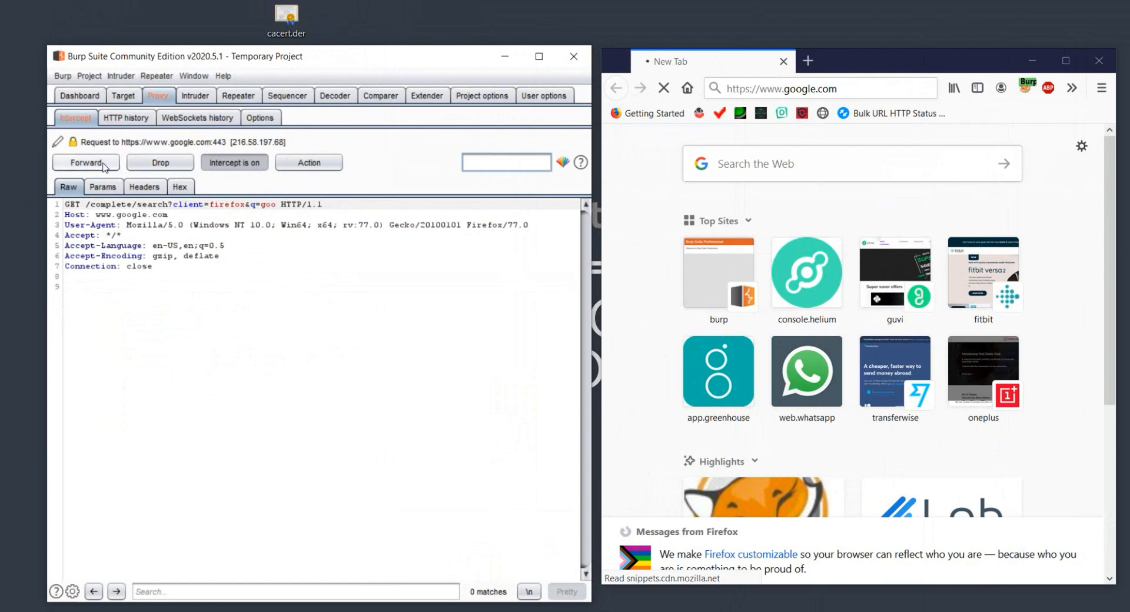
click(103, 166)
click(103, 166)
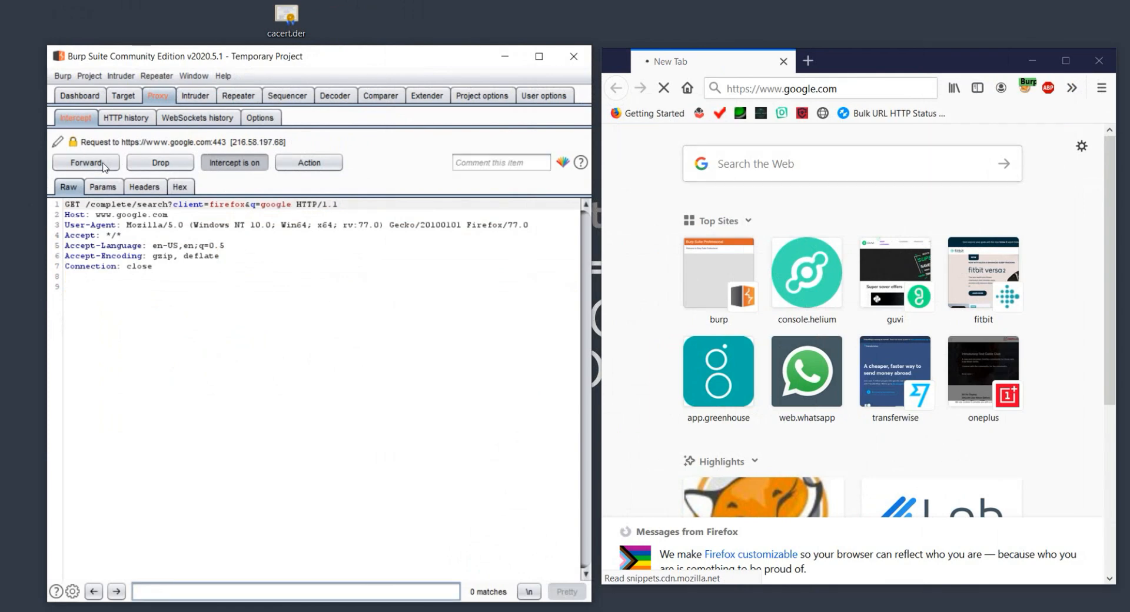
click(103, 165)
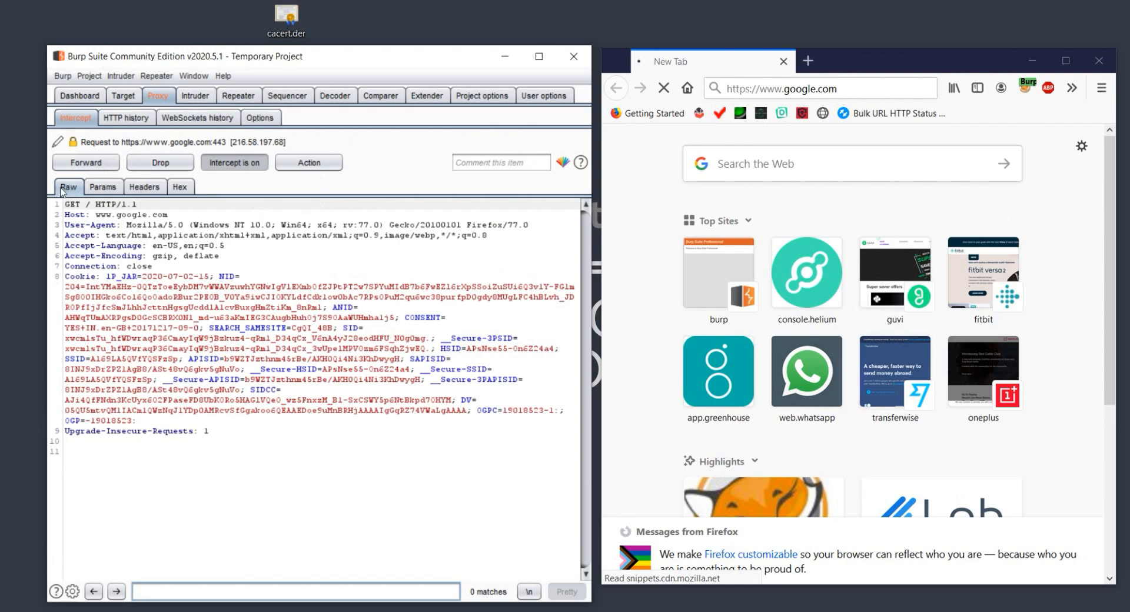
drag(283, 427, 62, 204)
click(208, 226)
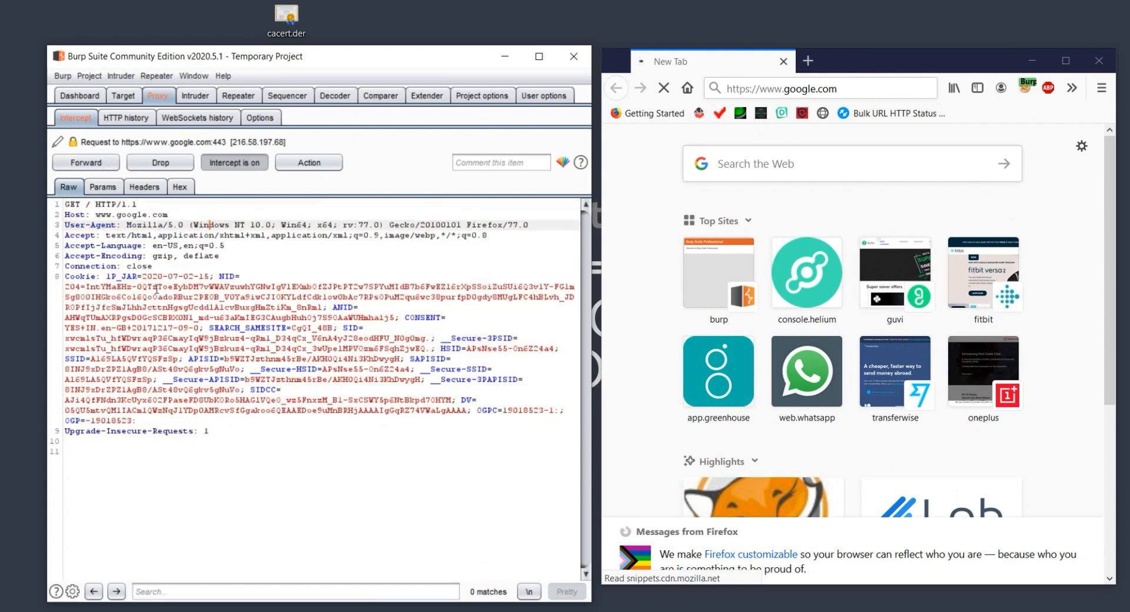
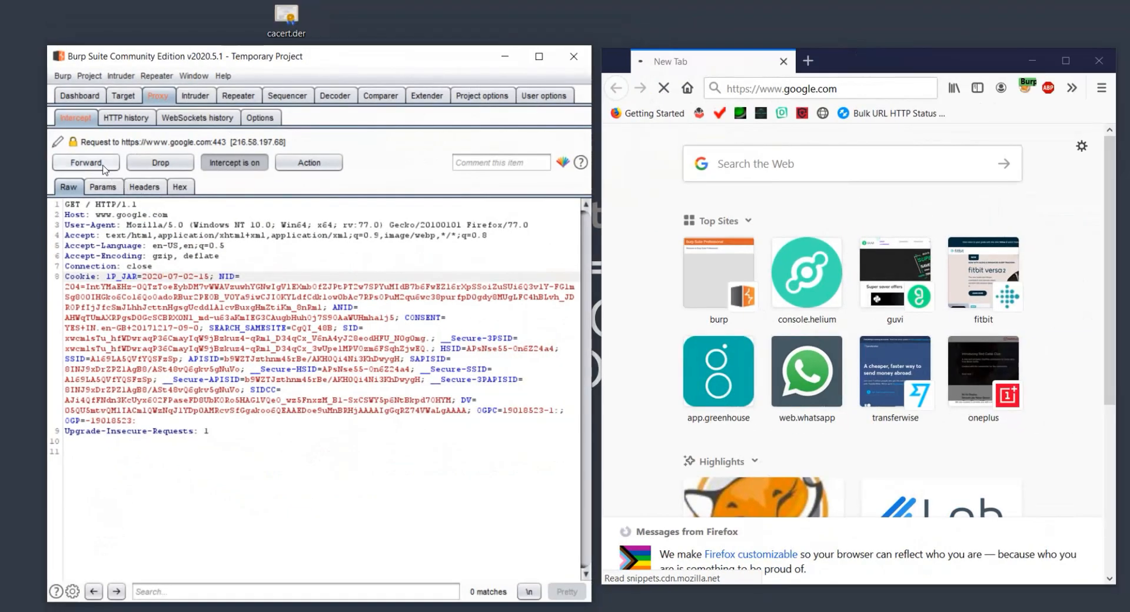
Step: Forward the held google.com request, then widen the Firefox window and place it beside Burp Suite
click(107, 153)
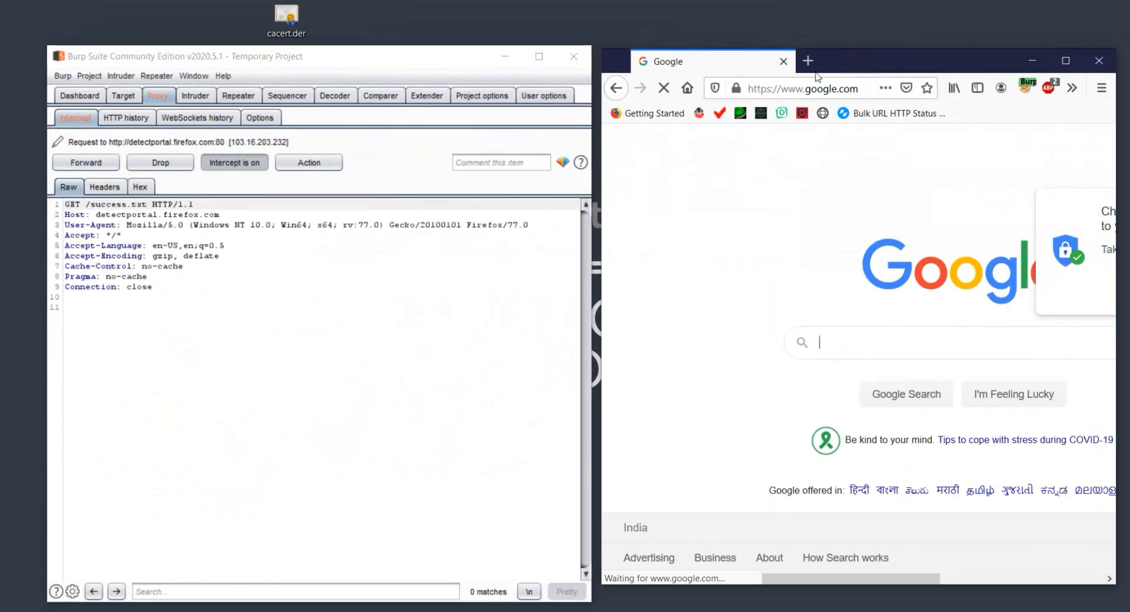
drag(864, 54, 641, 42)
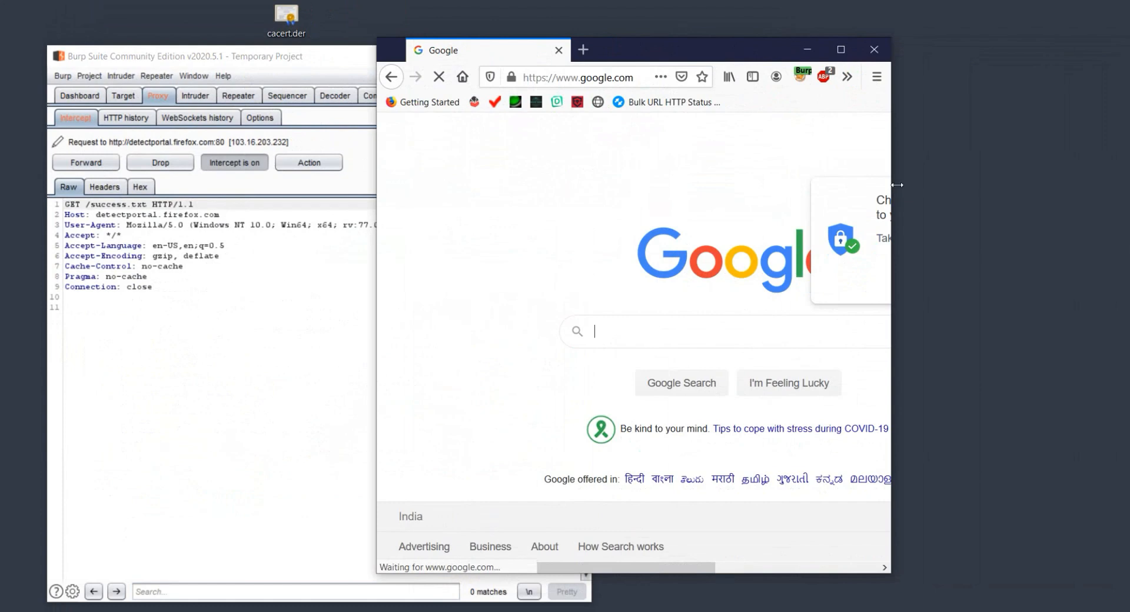
drag(893, 185, 1100, 217)
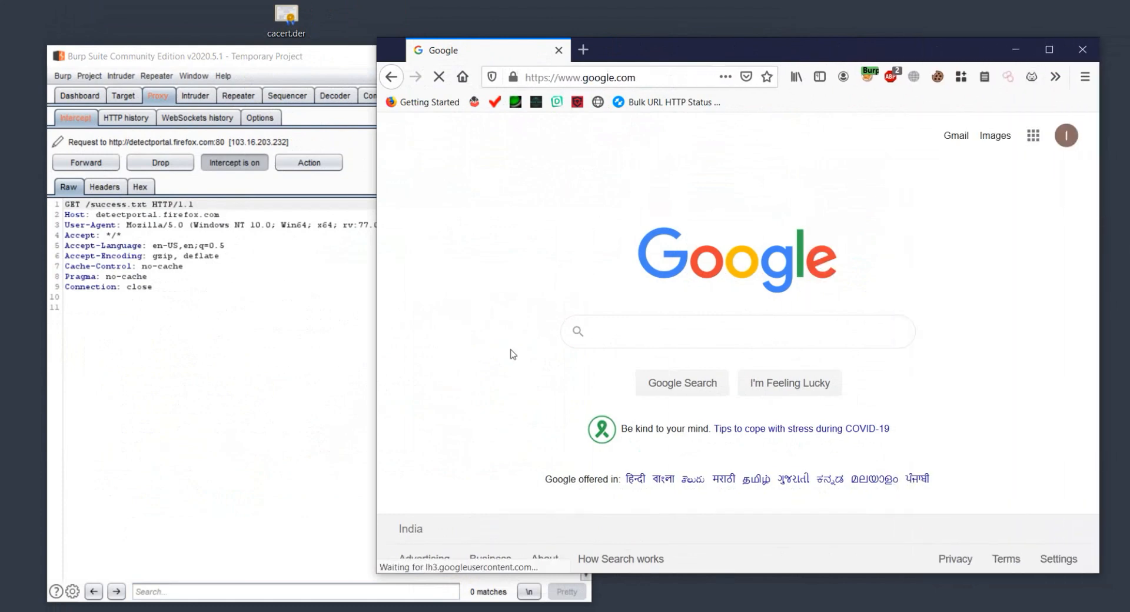
drag(669, 62, 732, 72)
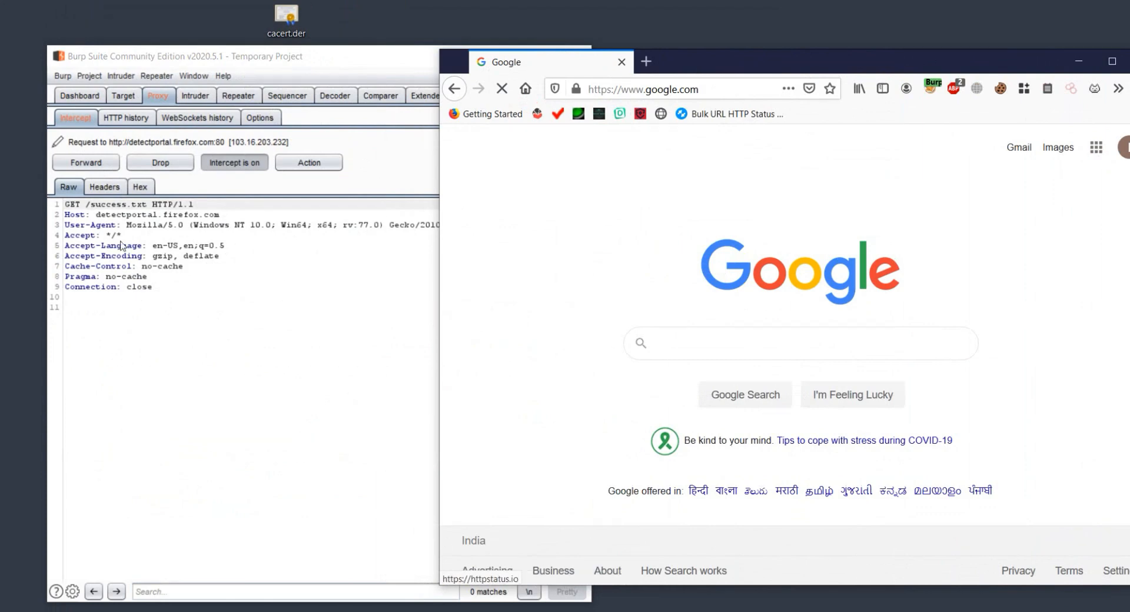
Step: Forward the held requests to detectportal.firefox.com and api.shodan.io in Burp Suite
click(223, 341)
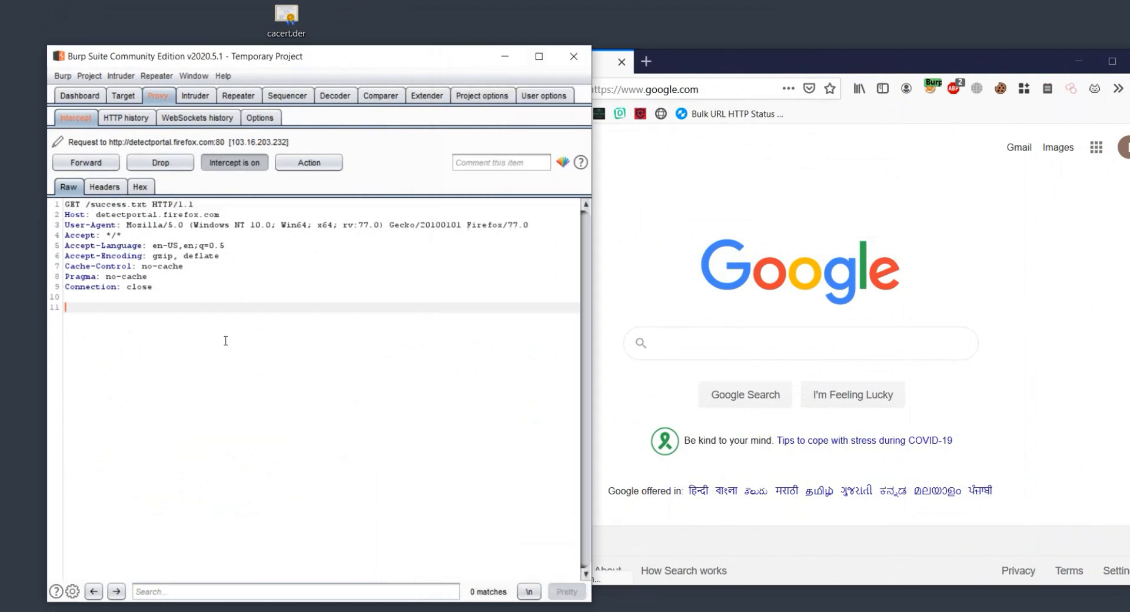
click(109, 164)
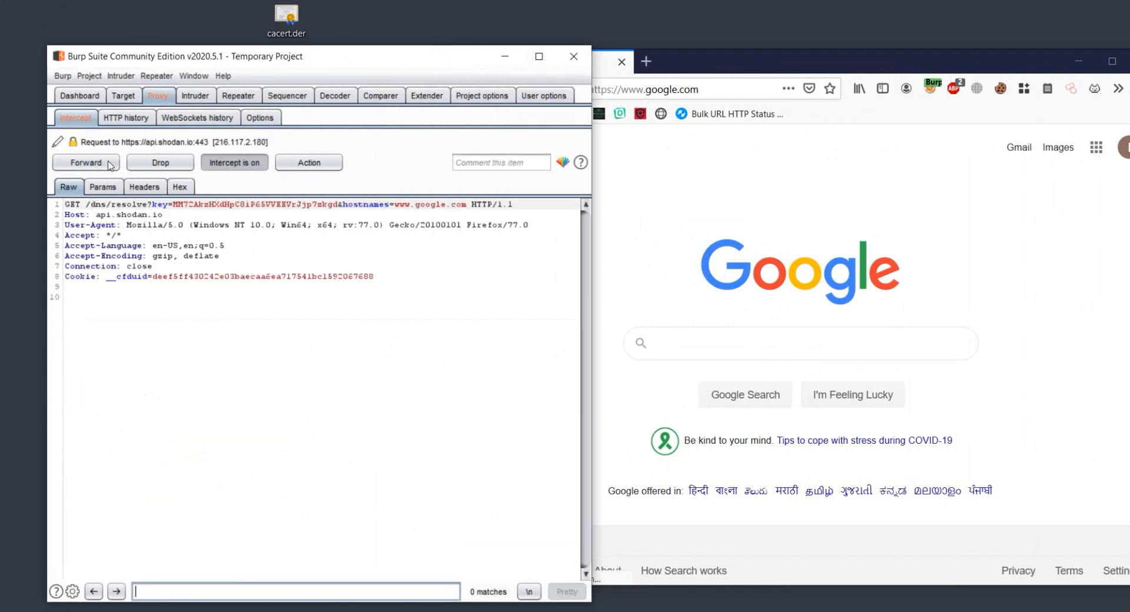
click(109, 163)
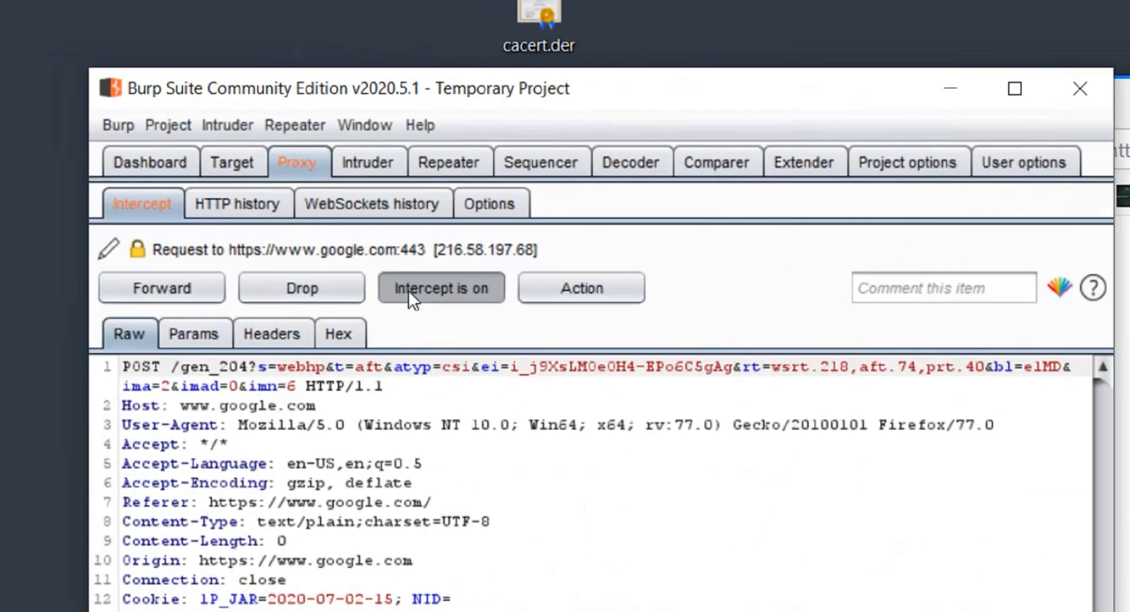
Step: Turn request interception off and reload the Google page in Firefox
click(441, 289)
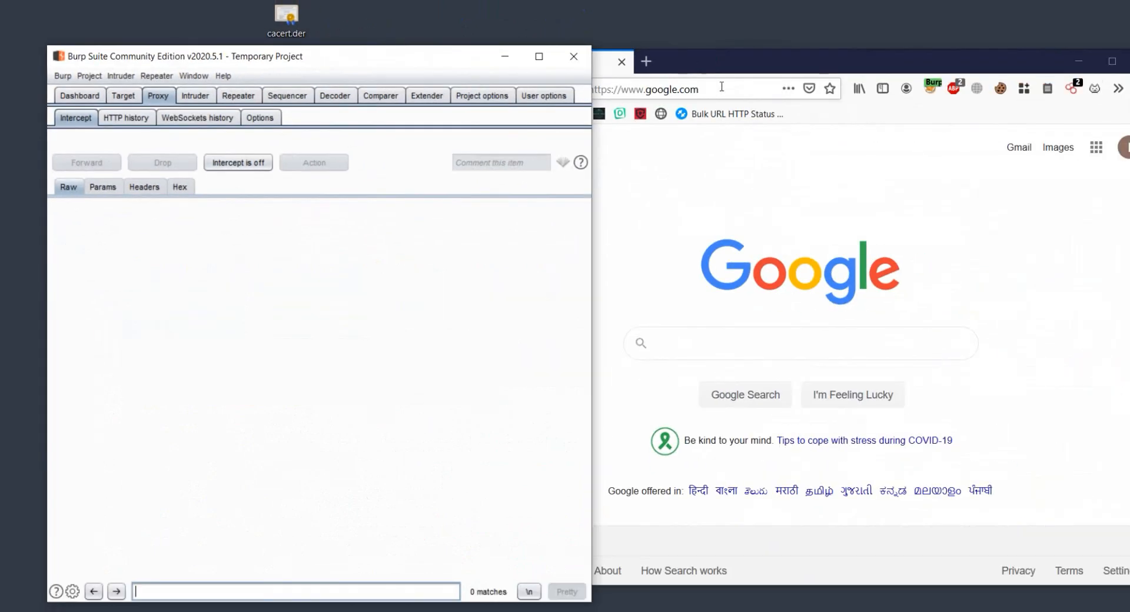
click(722, 86)
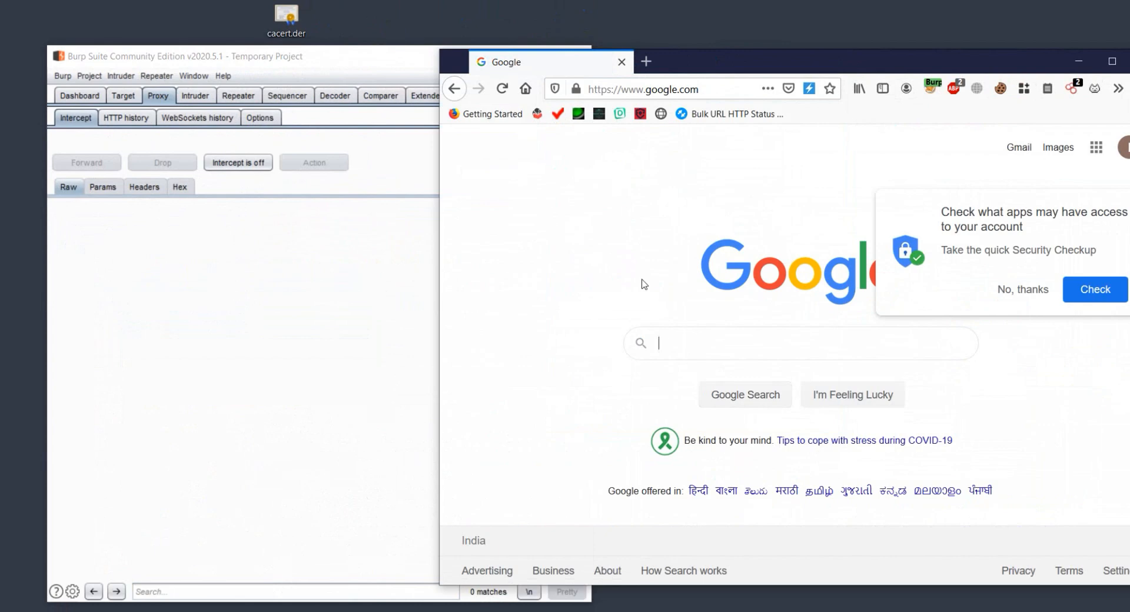
key(F5)
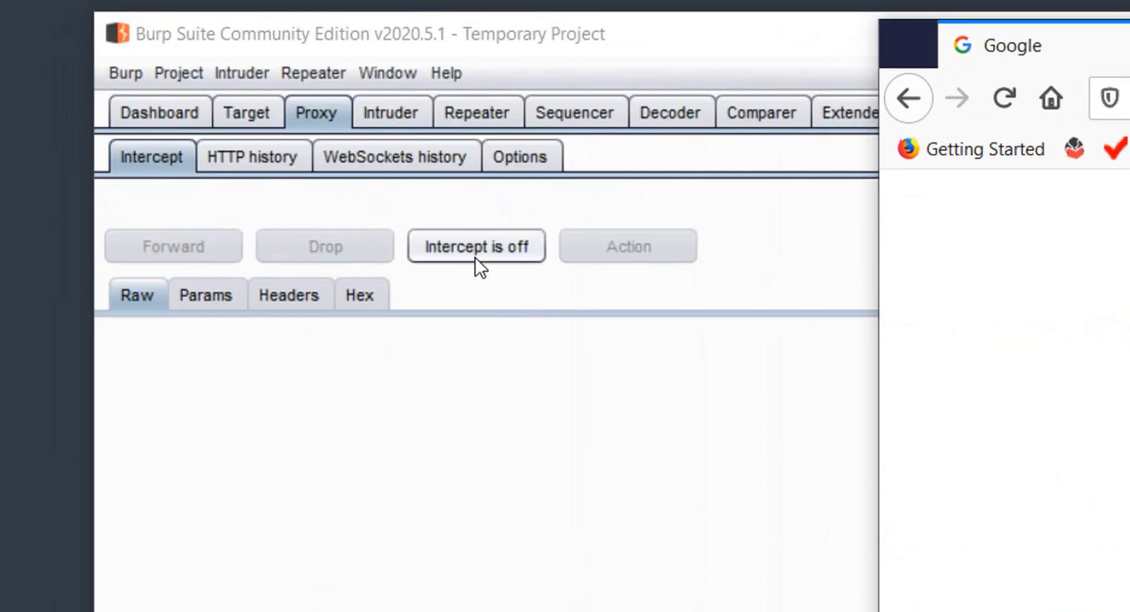
click(475, 257)
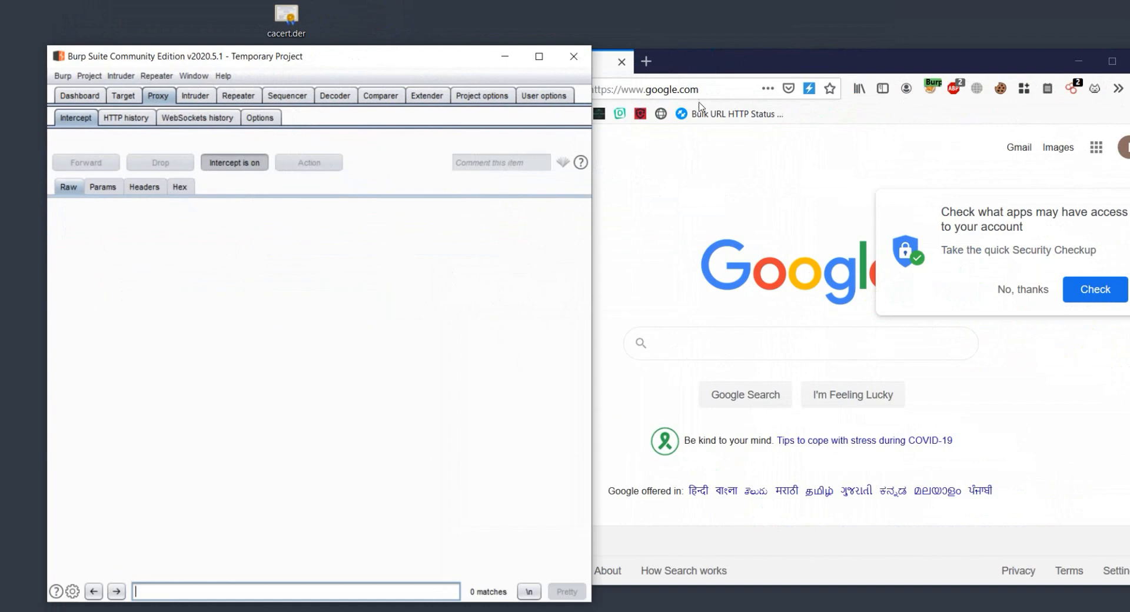
click(712, 90)
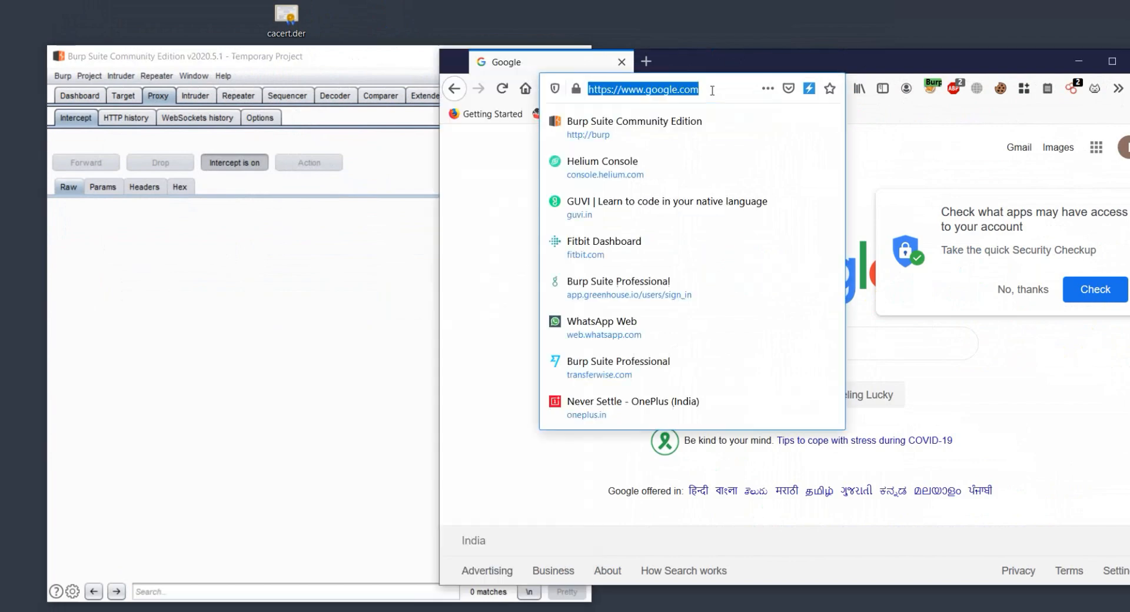
key(Return)
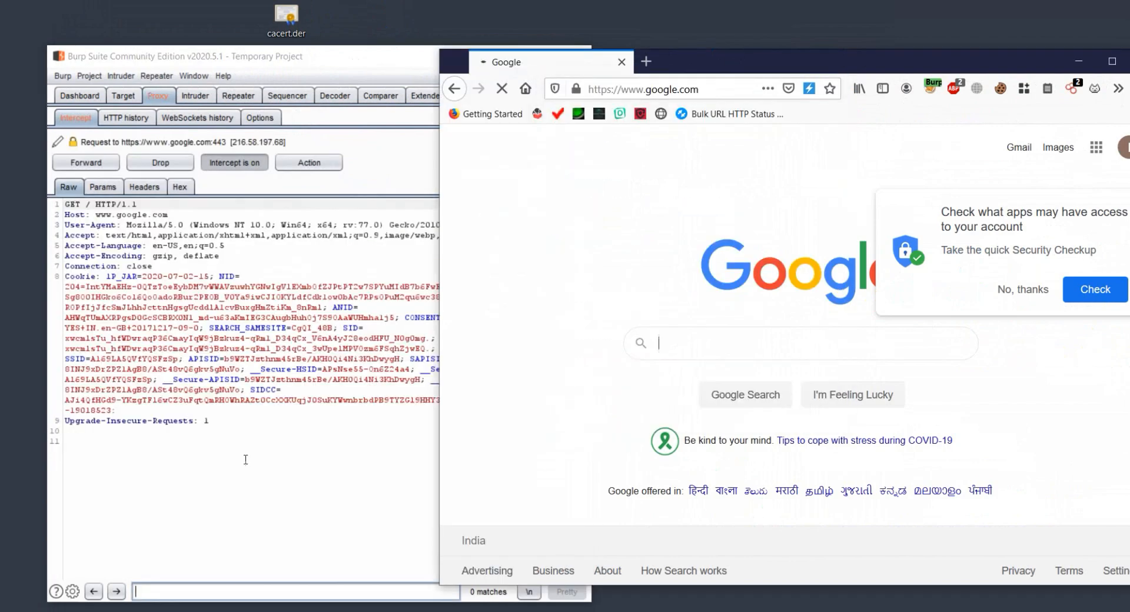
click(245, 459)
drag(240, 465, 55, 197)
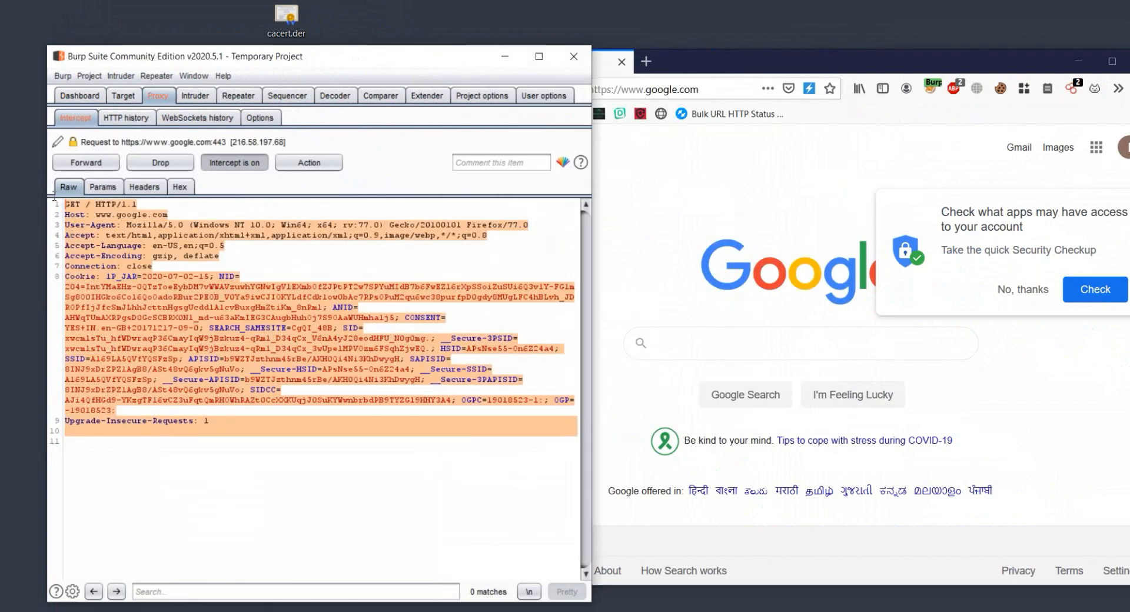
click(569, 237)
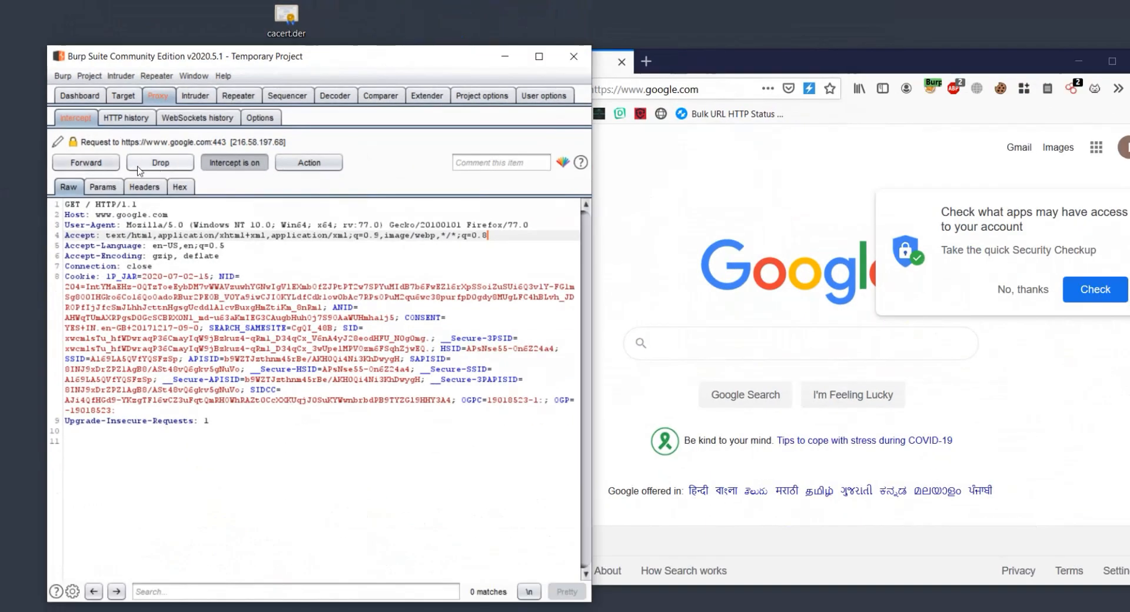
click(310, 318)
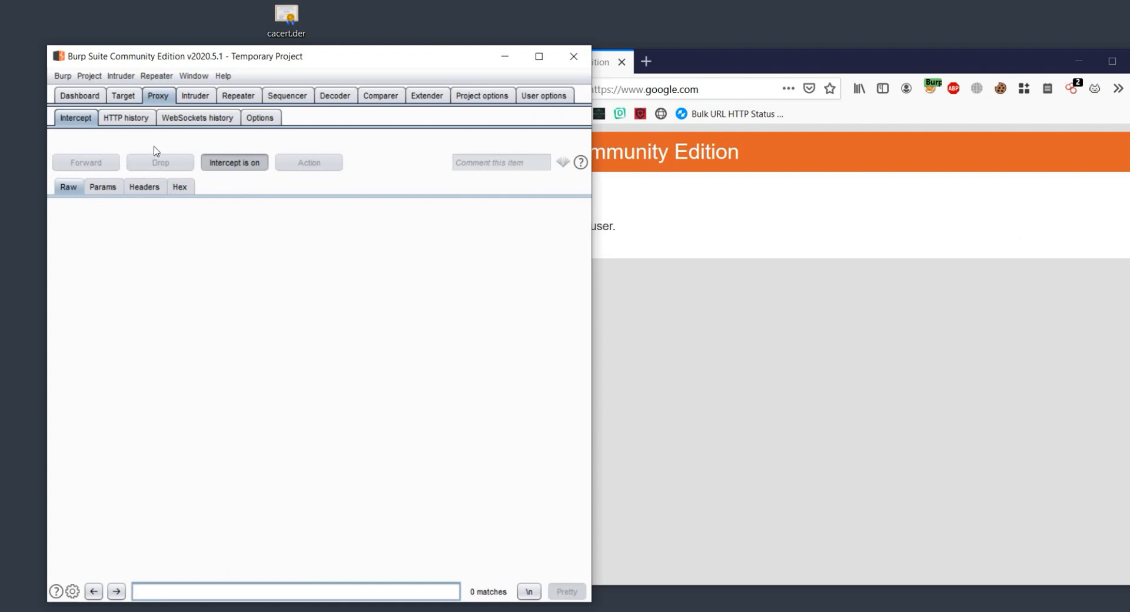
Step: Bring Firefox fully into view and read the message on the page about the dropped request
click(639, 225)
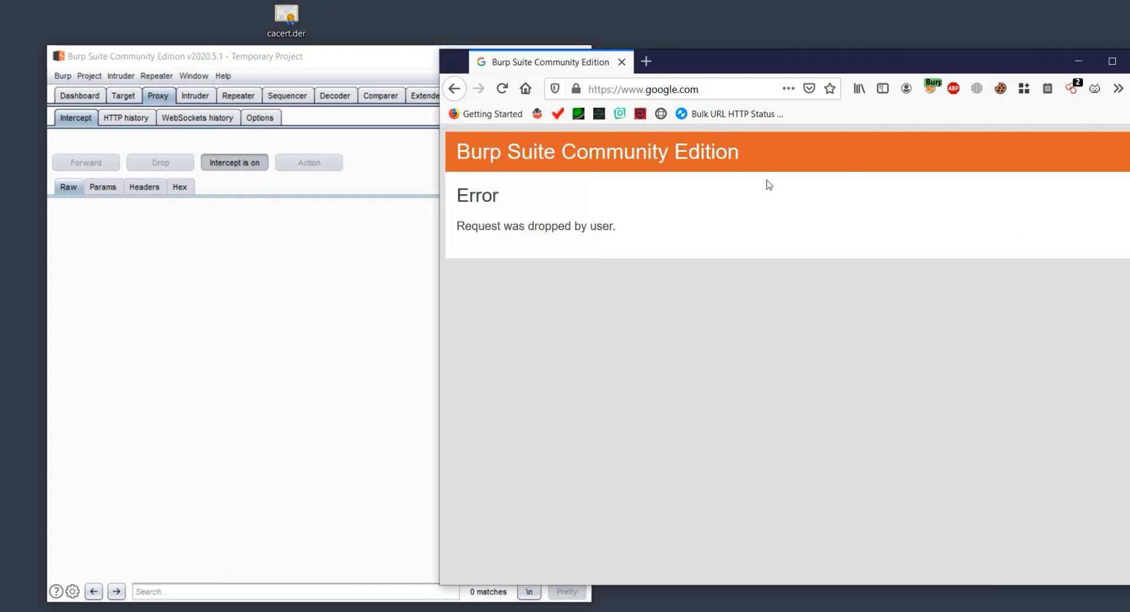
drag(863, 59, 787, 54)
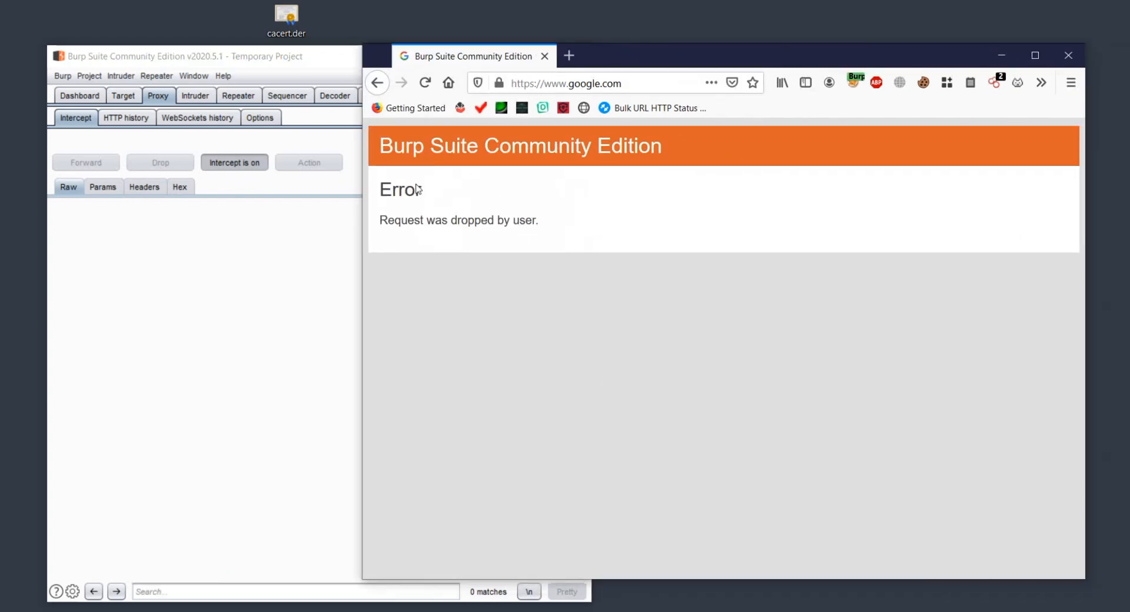
drag(379, 220, 542, 239)
click(626, 245)
click(637, 88)
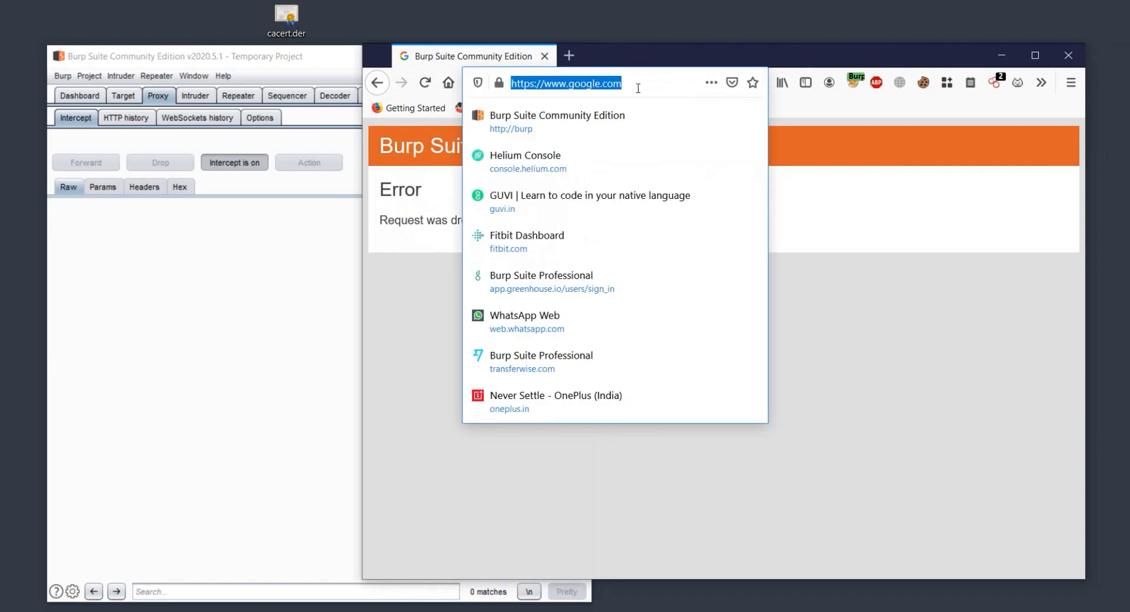
key(Return)
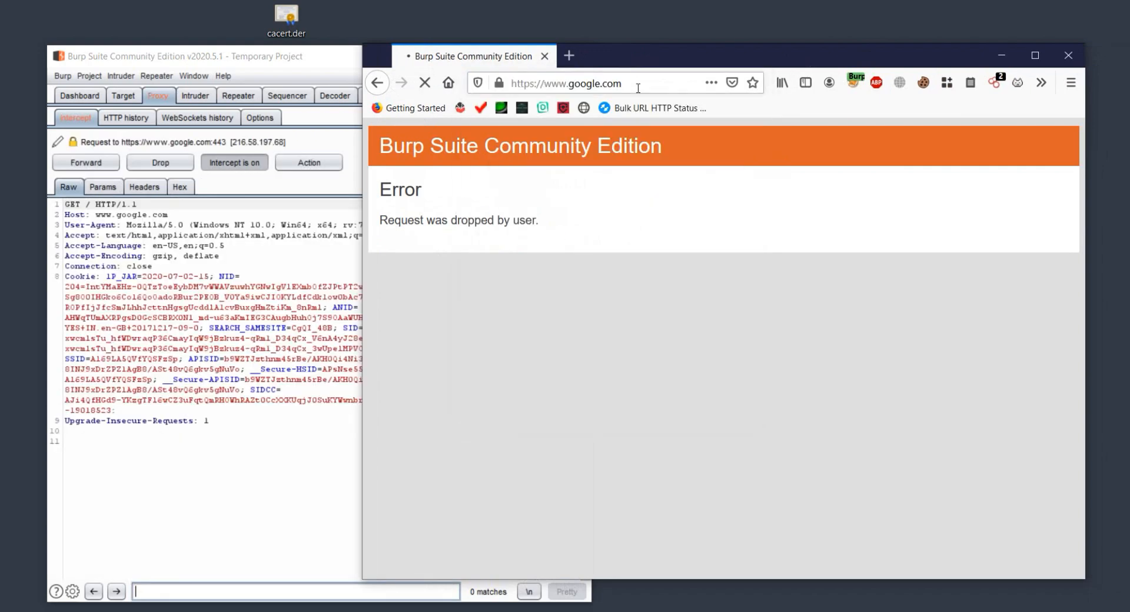
click(307, 57)
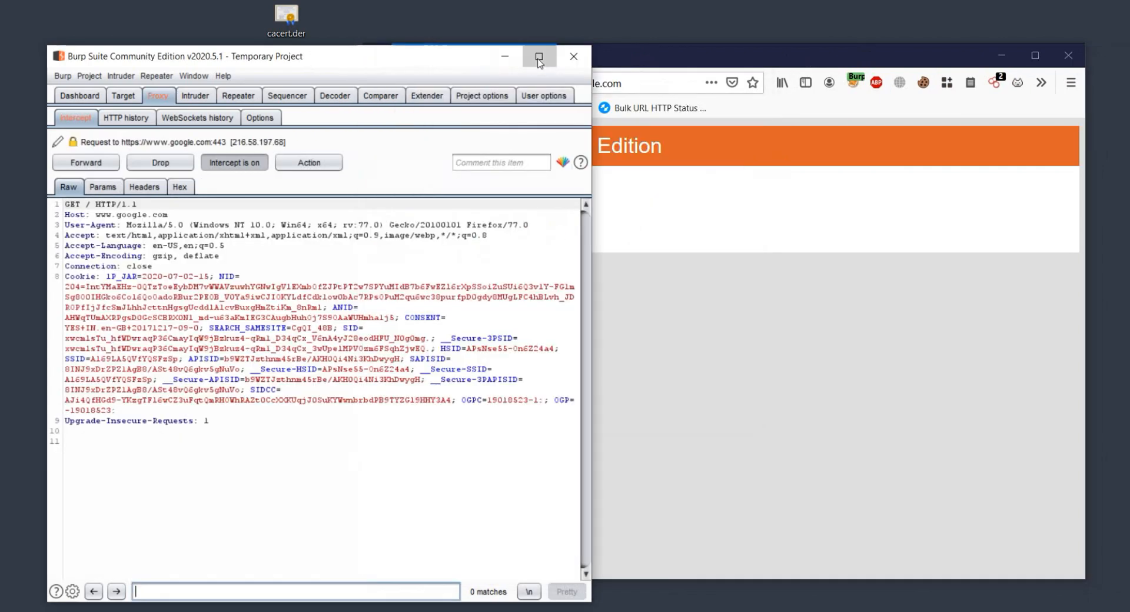
click(537, 58)
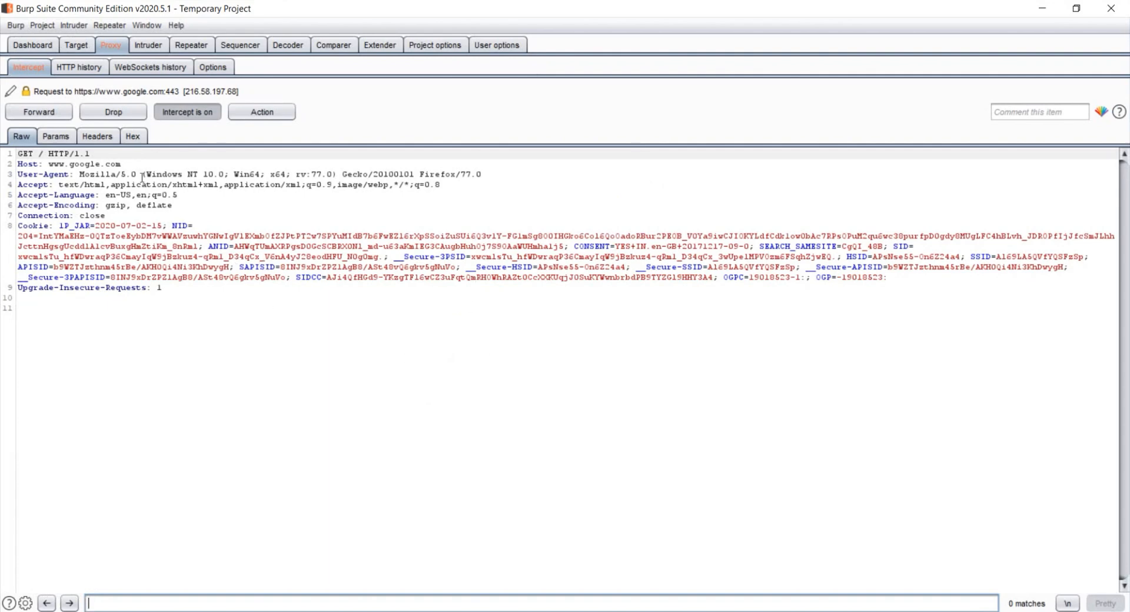
Step: Open the target site map and look through the requests recorded per host, from accounts.google.com to play.google.com
click(80, 46)
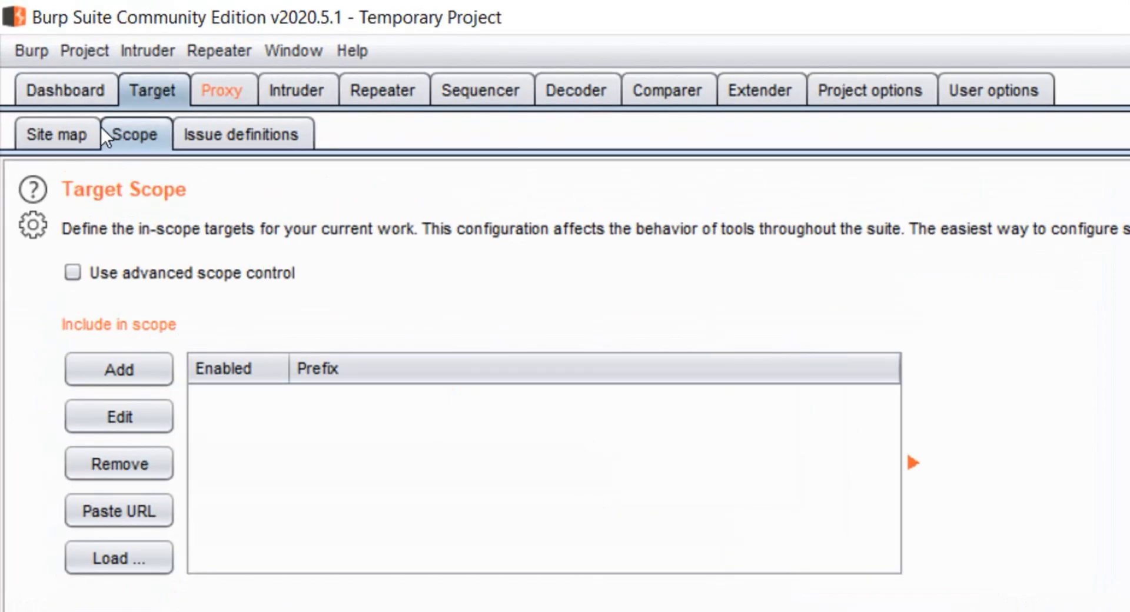
click(76, 136)
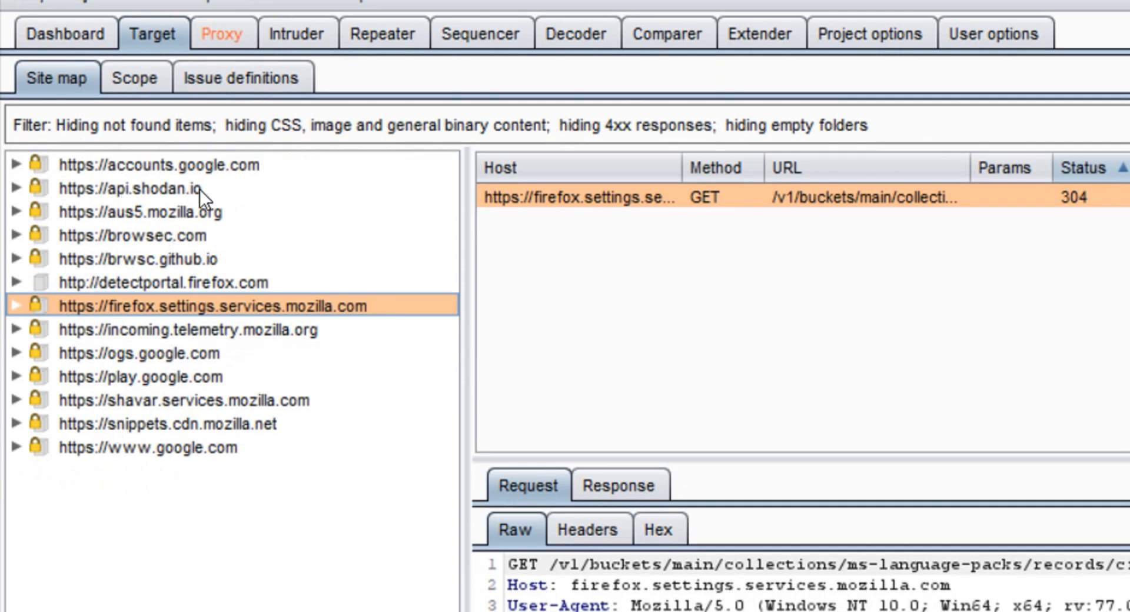
click(234, 164)
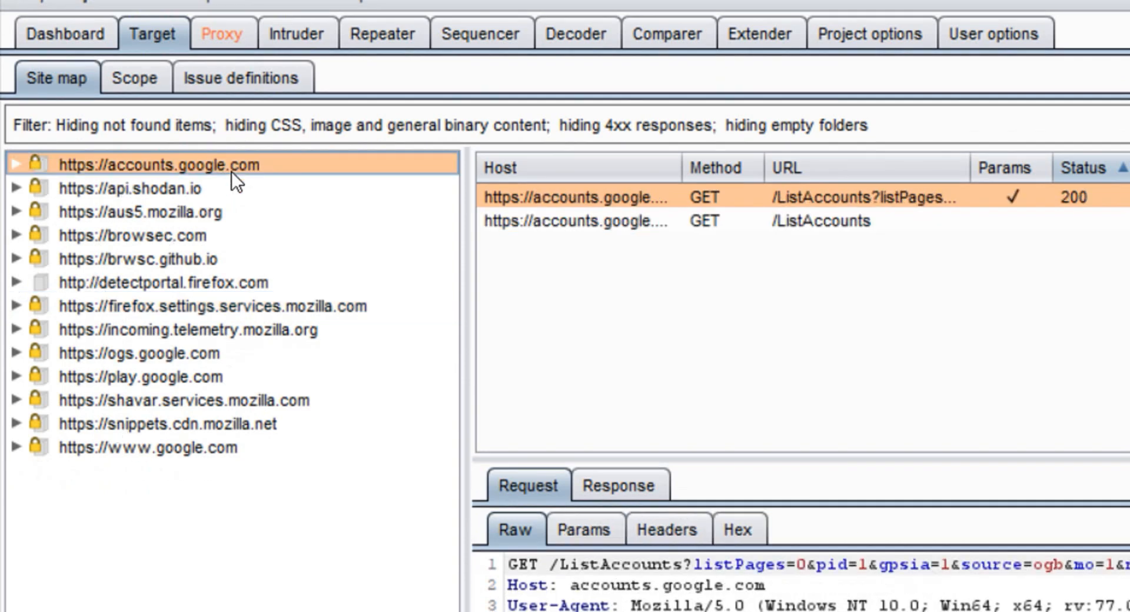
click(209, 212)
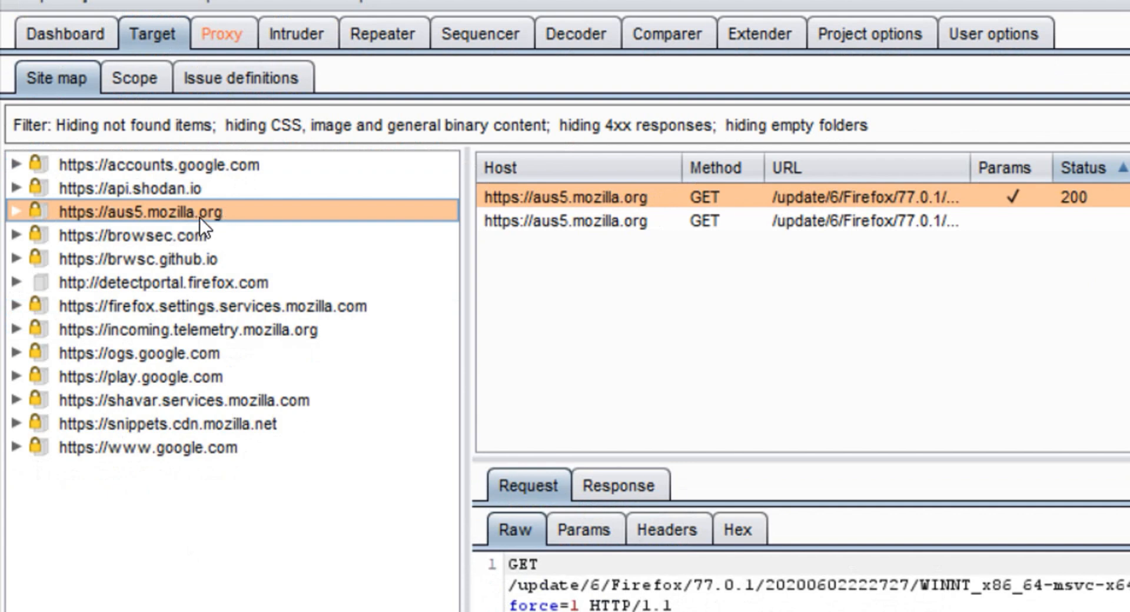
click(193, 241)
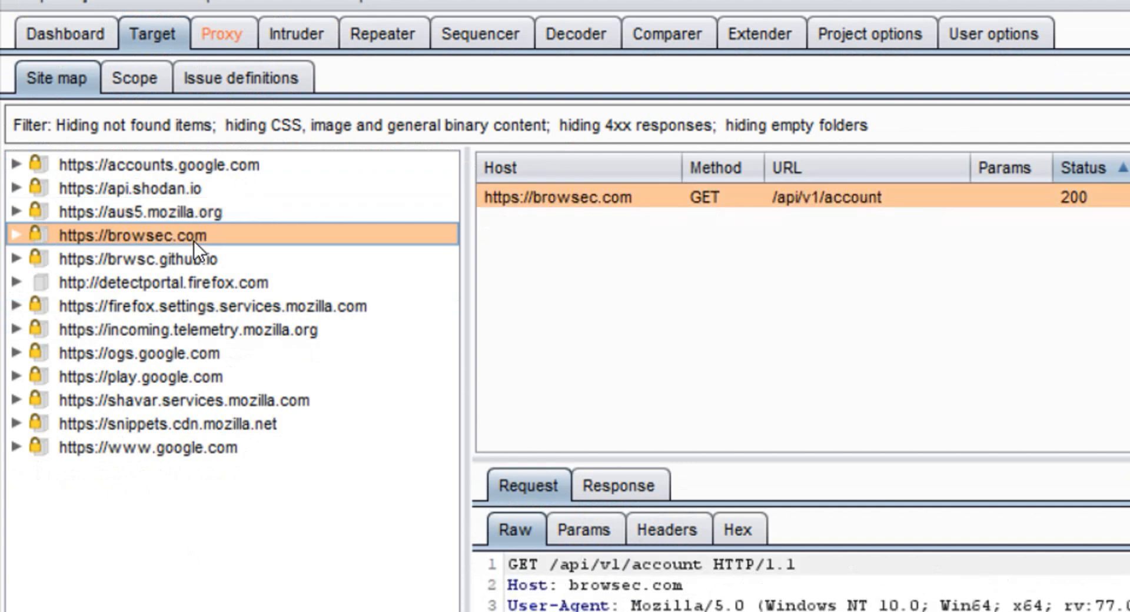
click(207, 259)
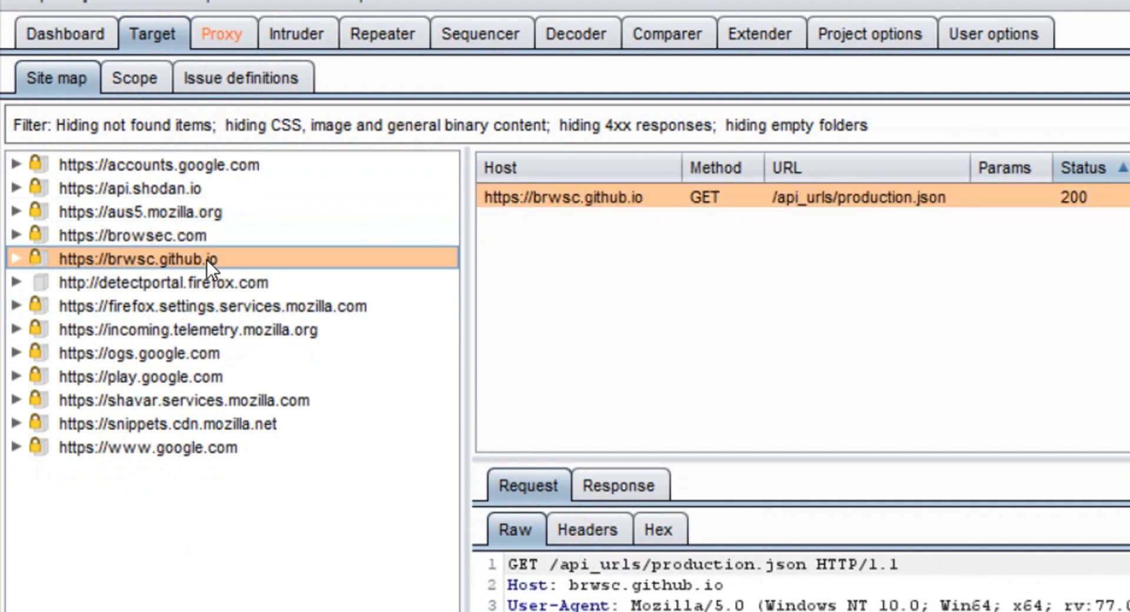
click(239, 288)
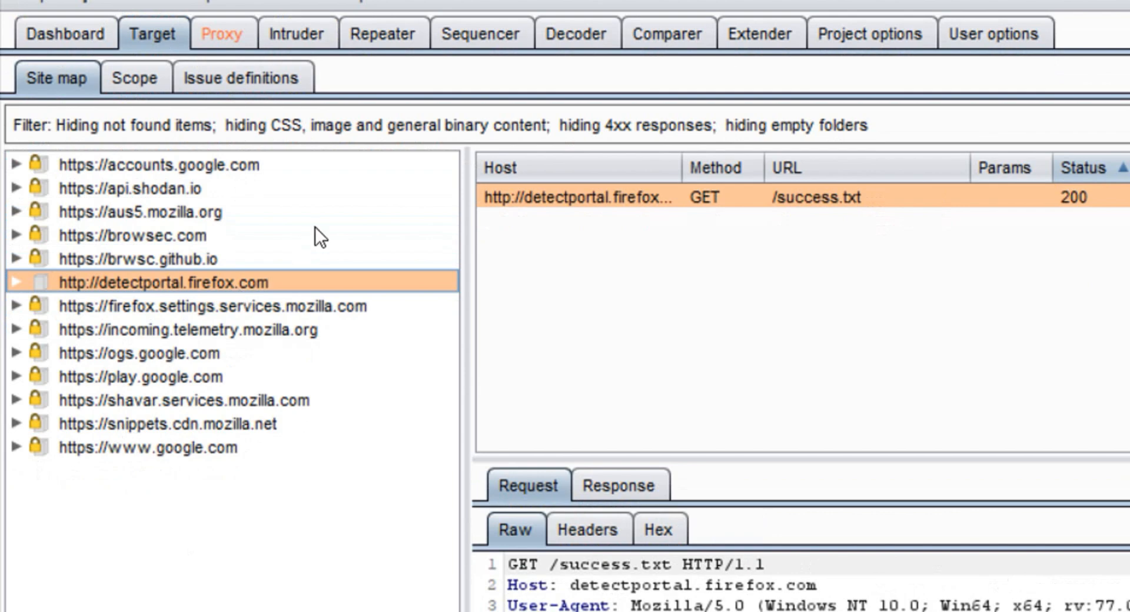
click(200, 355)
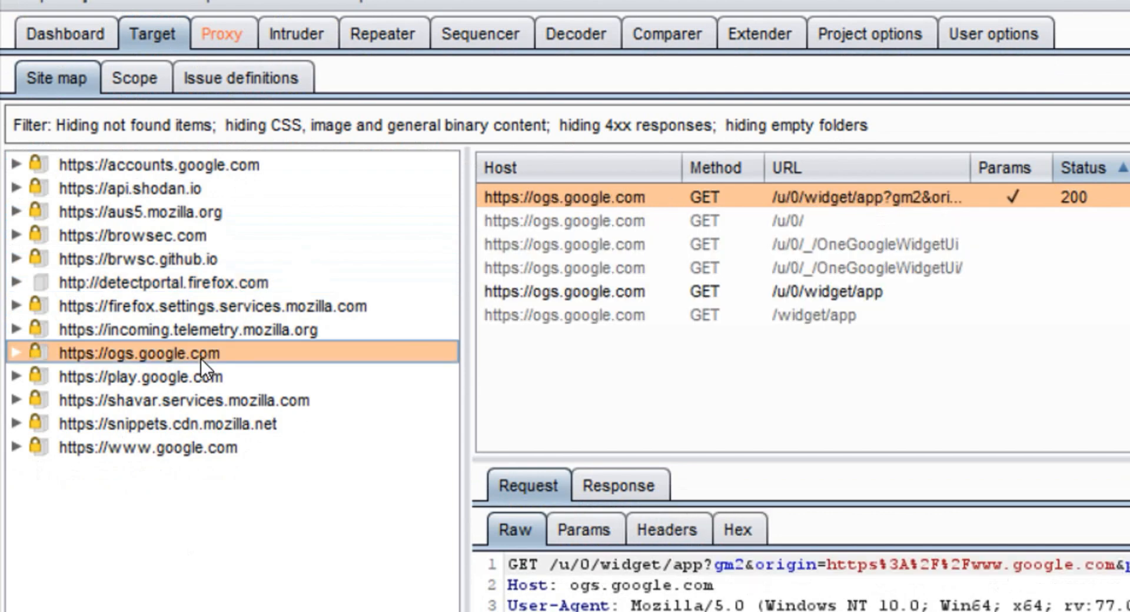
click(178, 379)
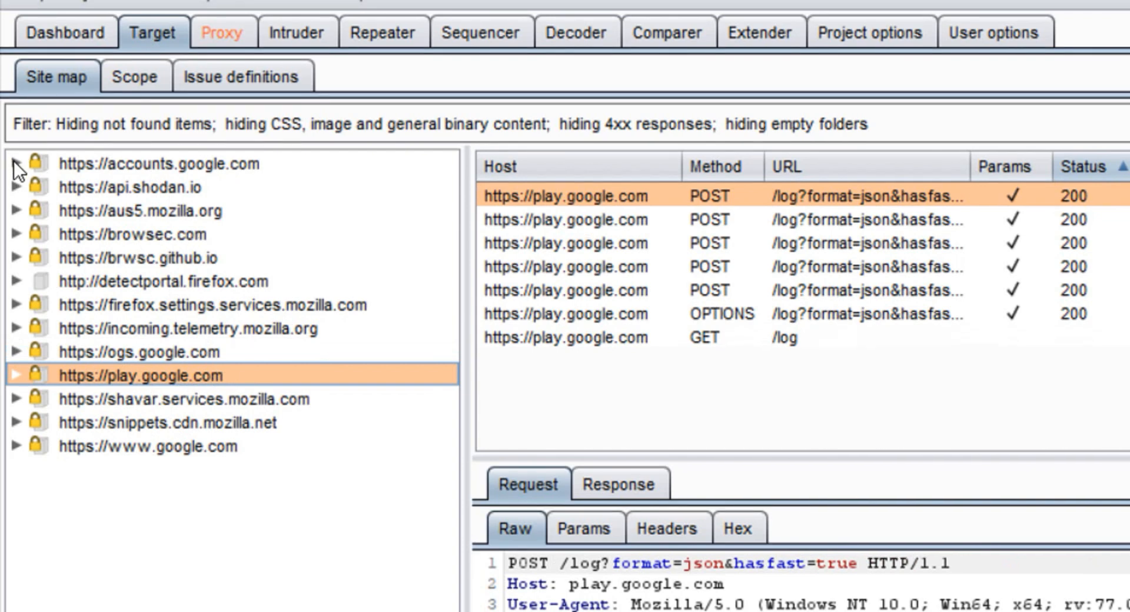
Step: Expand accounts.google.com and its ListAccounts node to view the parameters underneath, and collapse the host again
click(16, 164)
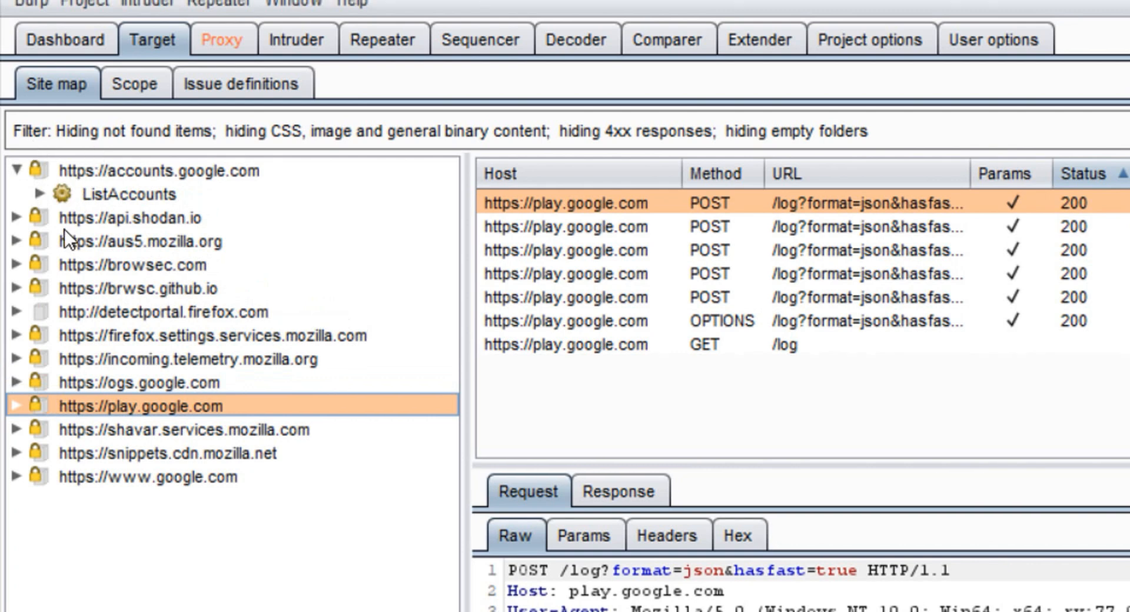
click(39, 193)
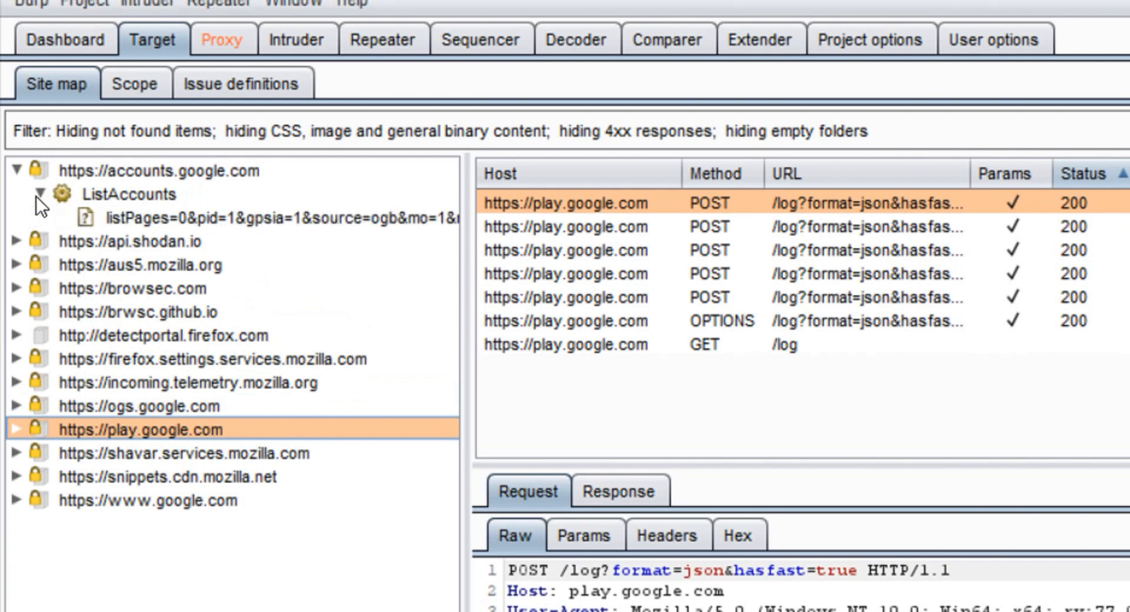
click(16, 171)
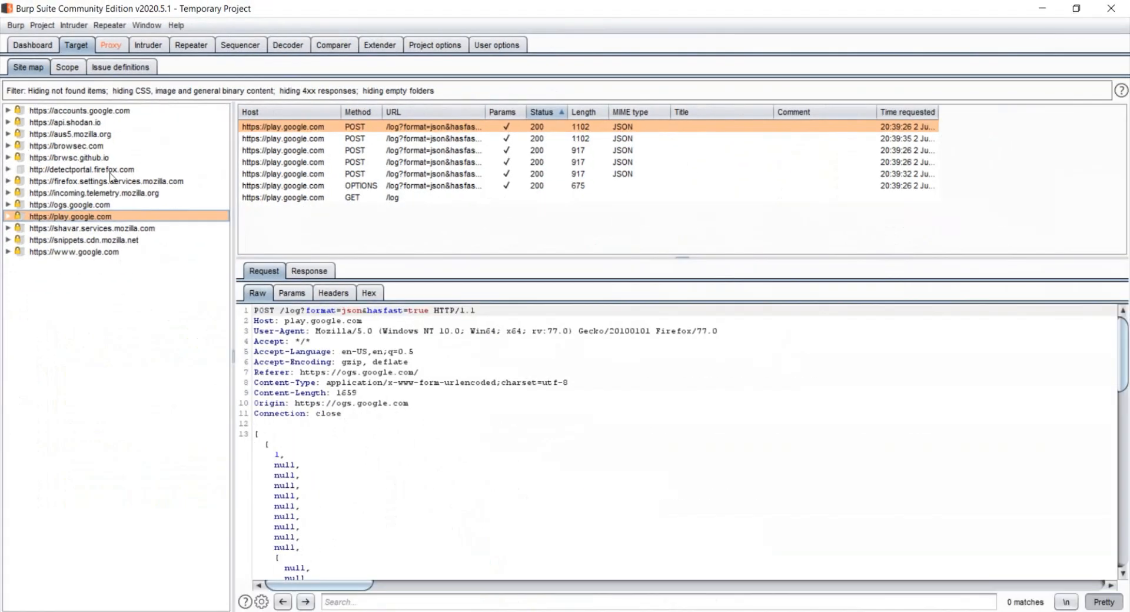
Step: Look through the requests recorded in the site map for incoming.telemetry.mozilla.org and the hosts above it up to browsec.com
click(112, 289)
click(60, 192)
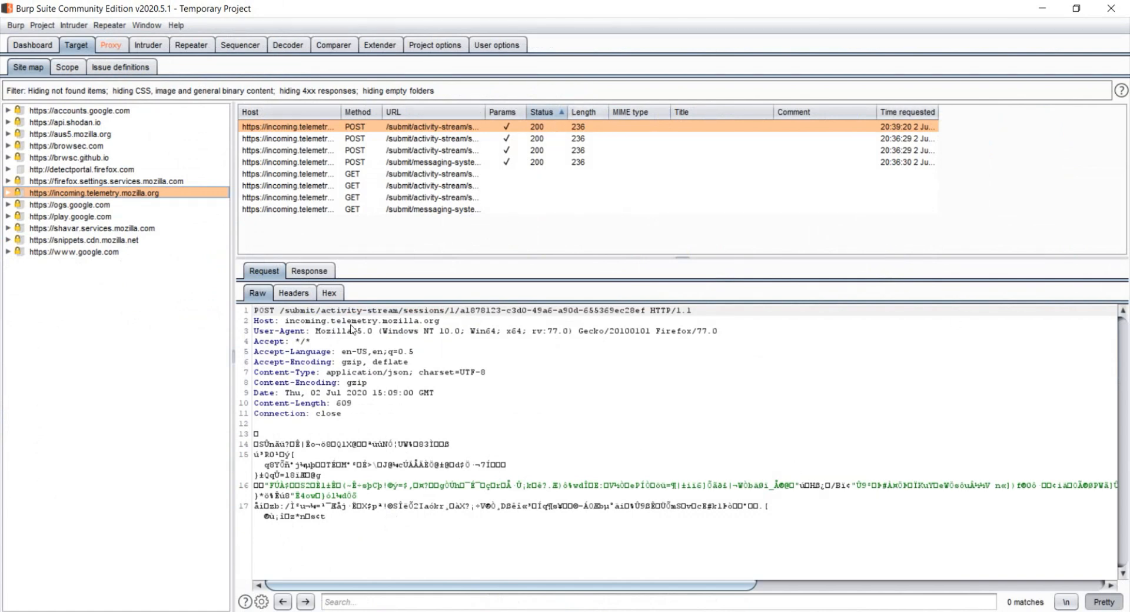
click(310, 143)
click(291, 213)
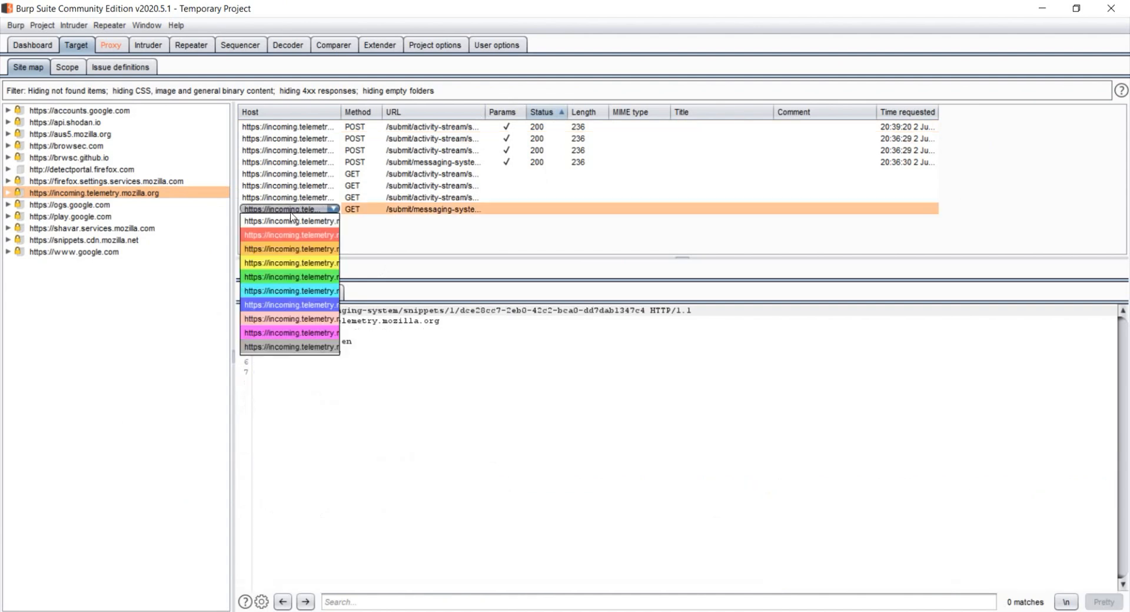
click(110, 171)
click(97, 158)
click(95, 146)
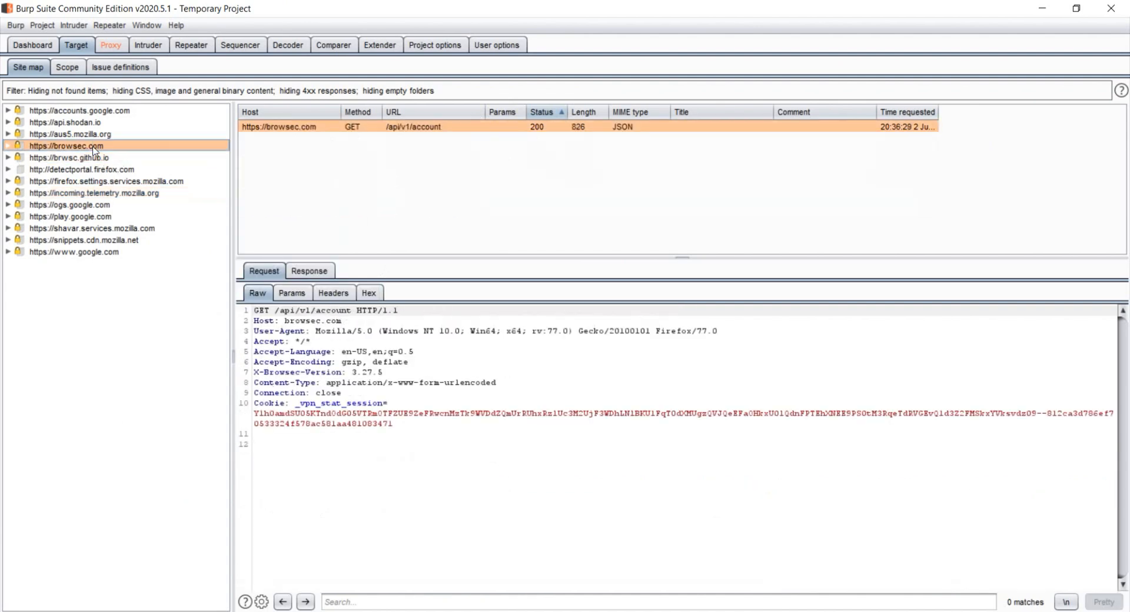
Step: View the recorded requests of snippets.cdn.mozilla.net, shavar.services.mozilla.com, play.google.com and accounts.google.com
click(109, 242)
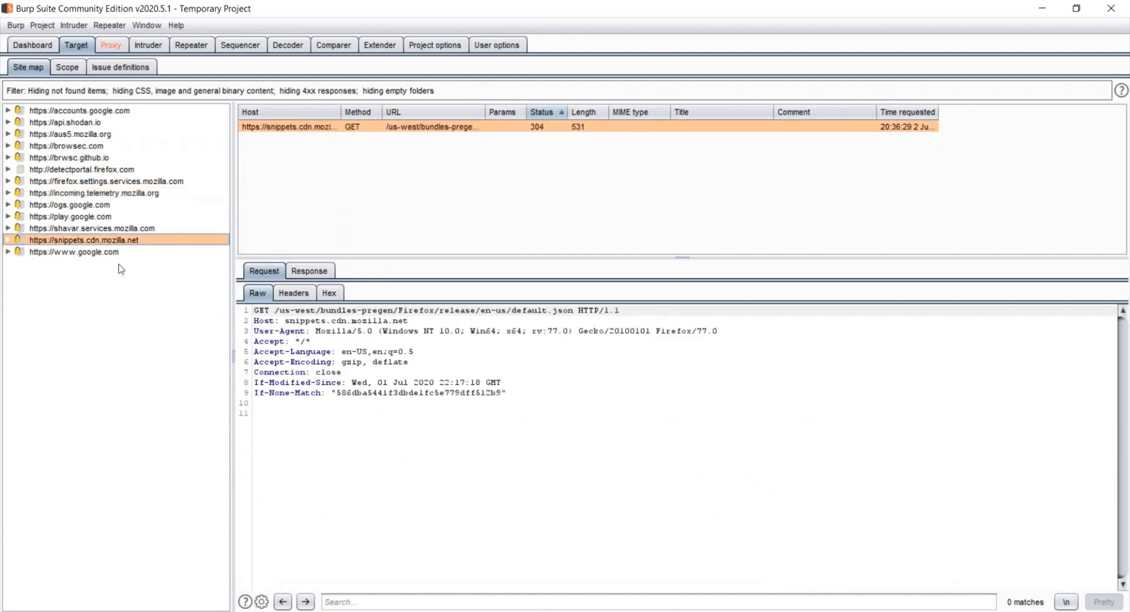
click(96, 228)
click(88, 216)
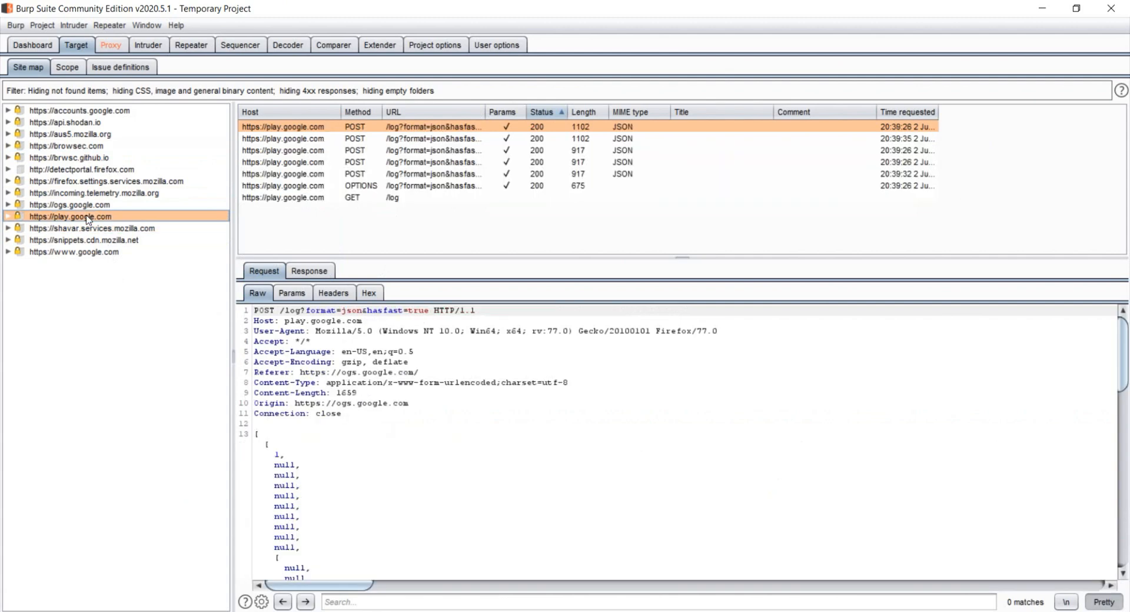
click(96, 112)
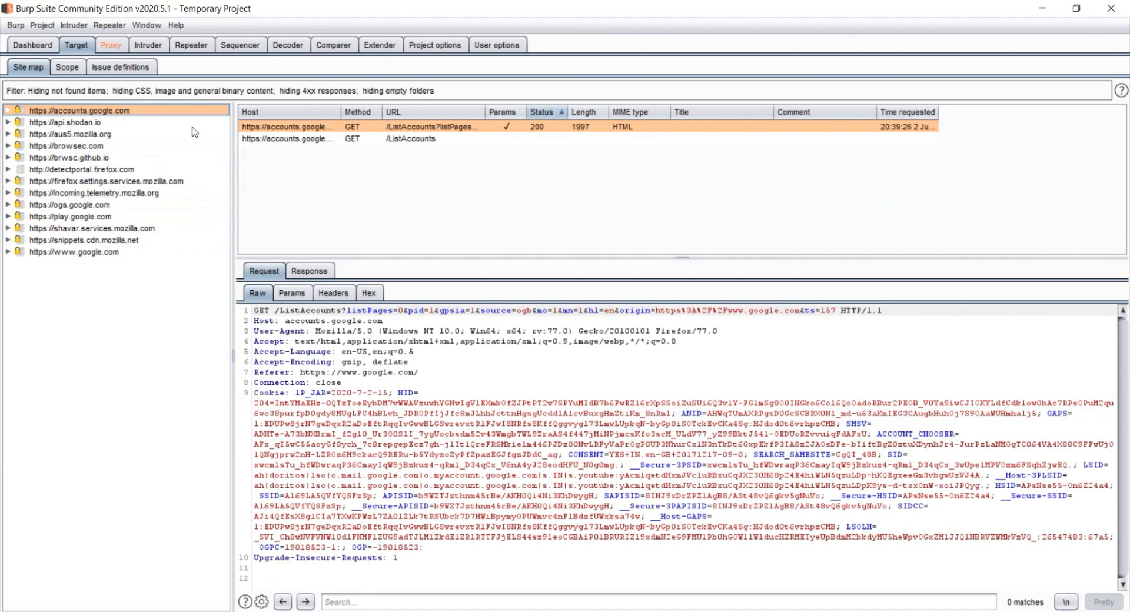
Step: Examine the raw request of the first play.google.com entry and view its response
click(90, 218)
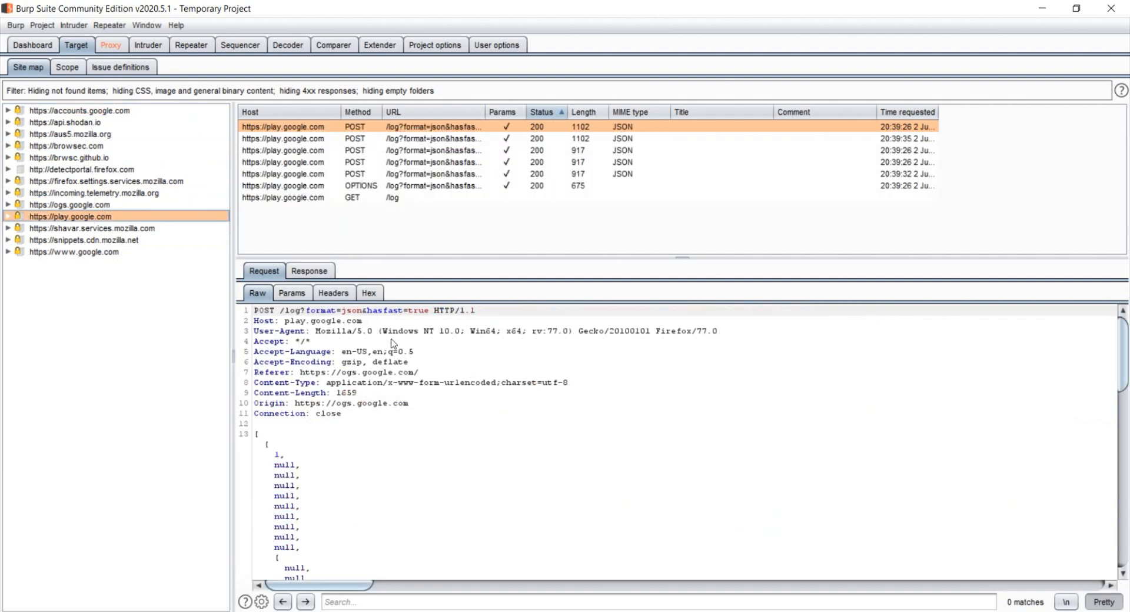
scroll(371, 365, down, 6)
scroll(371, 365, up, 6)
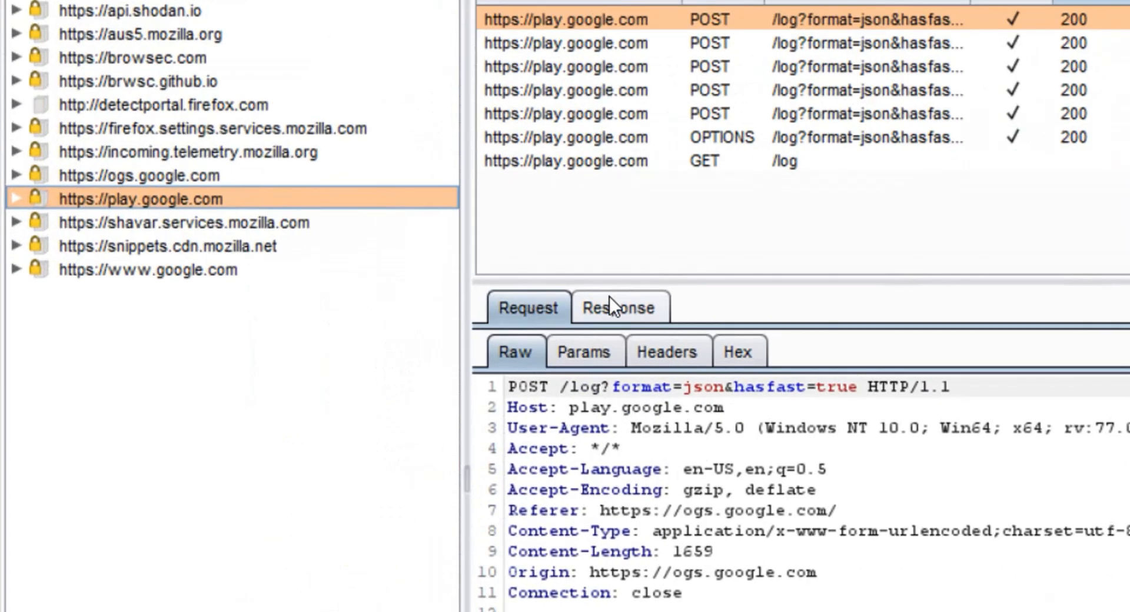
click(305, 270)
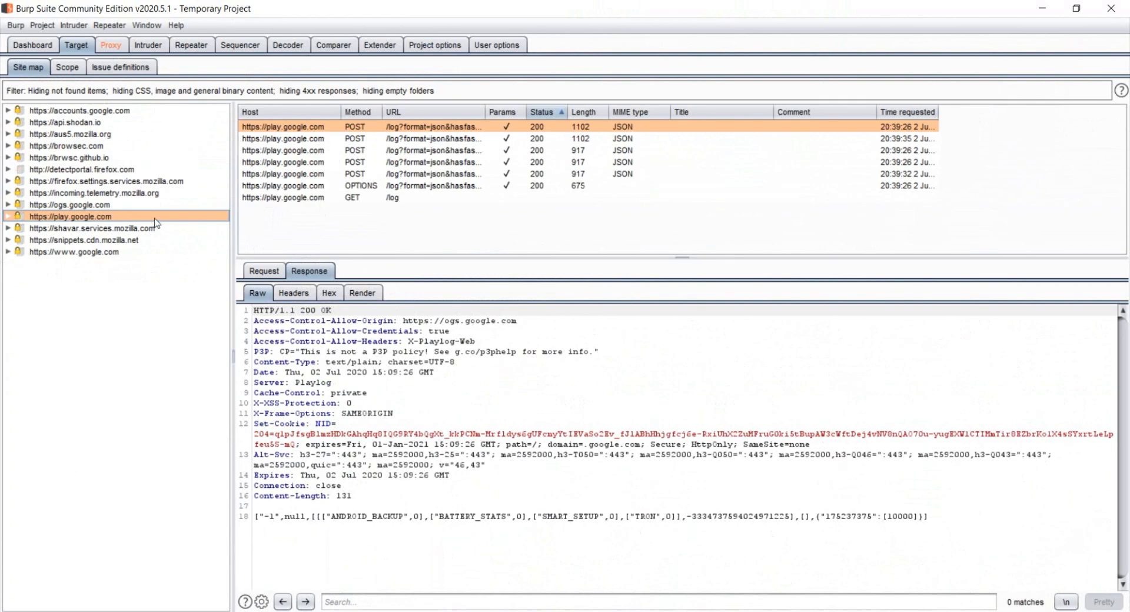
click(109, 47)
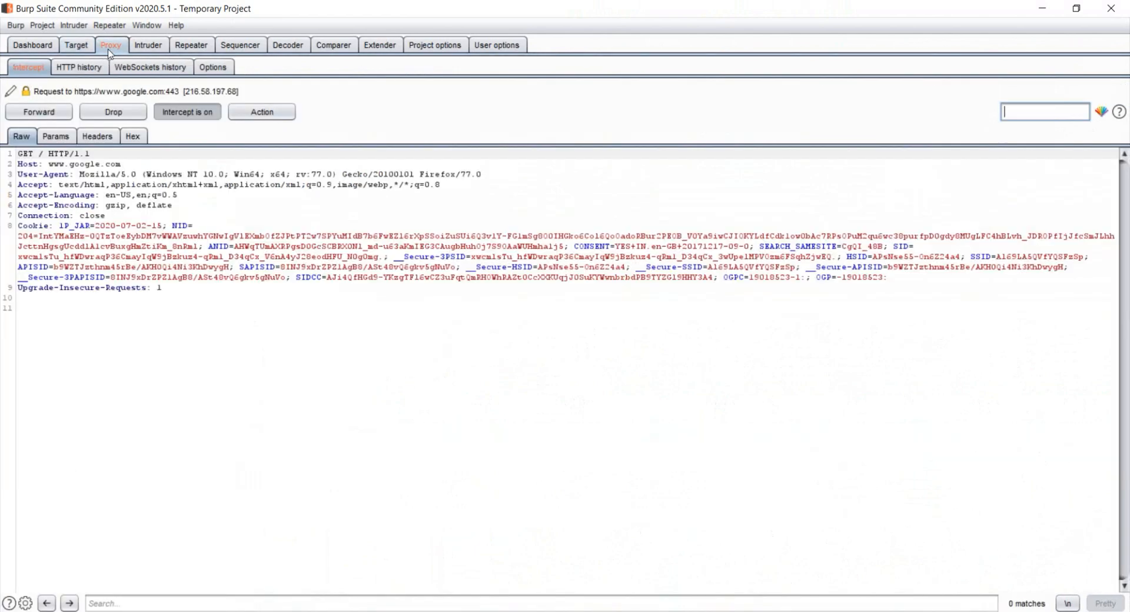
right_click(148, 191)
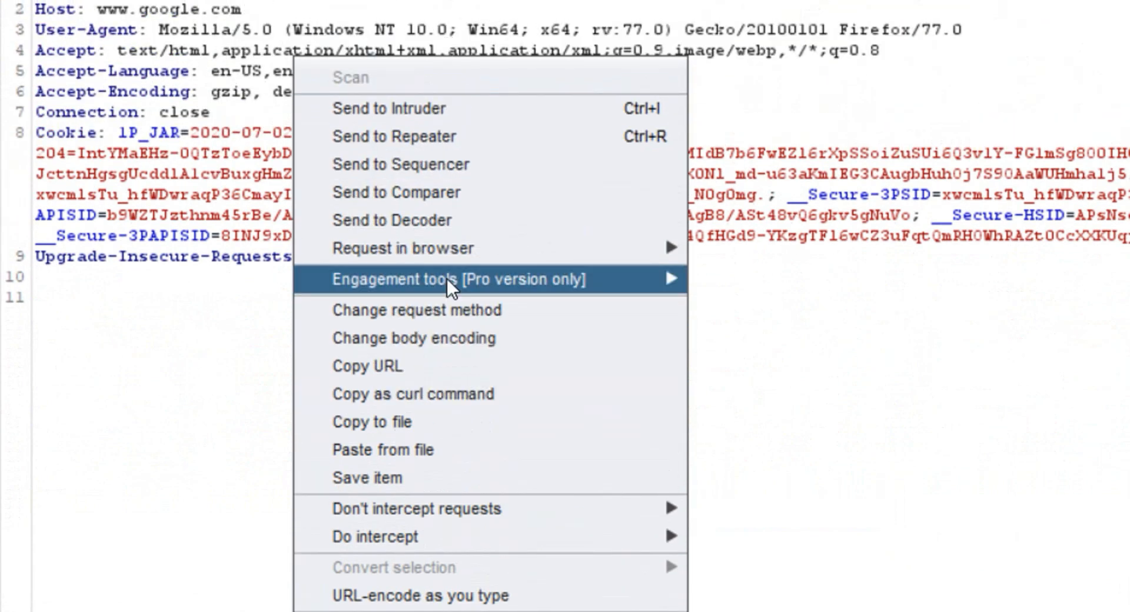
mouse_move(496, 290)
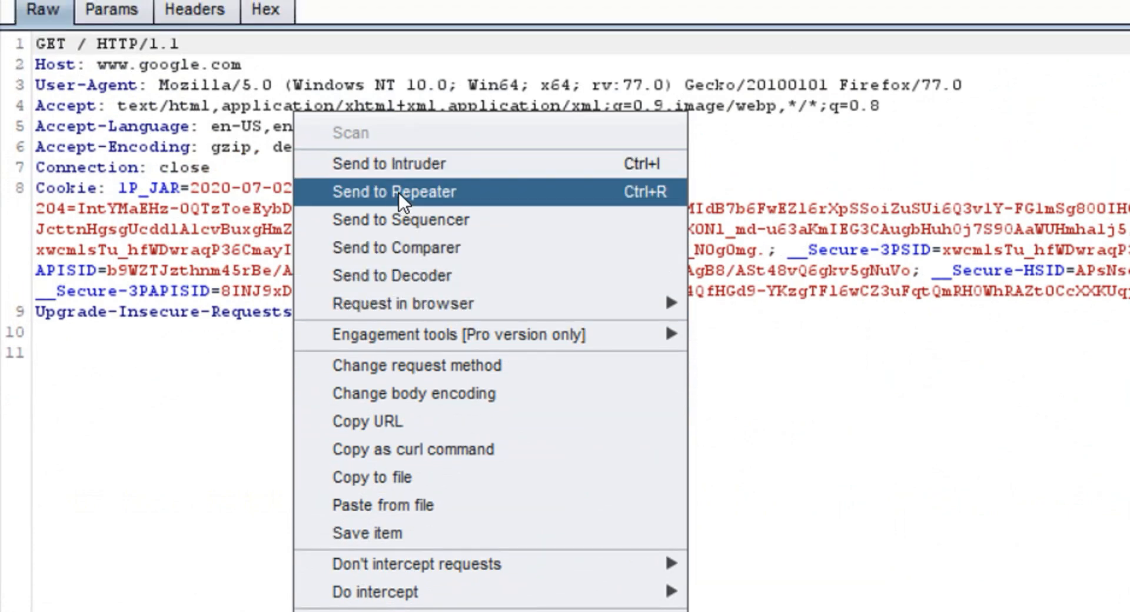
click(429, 191)
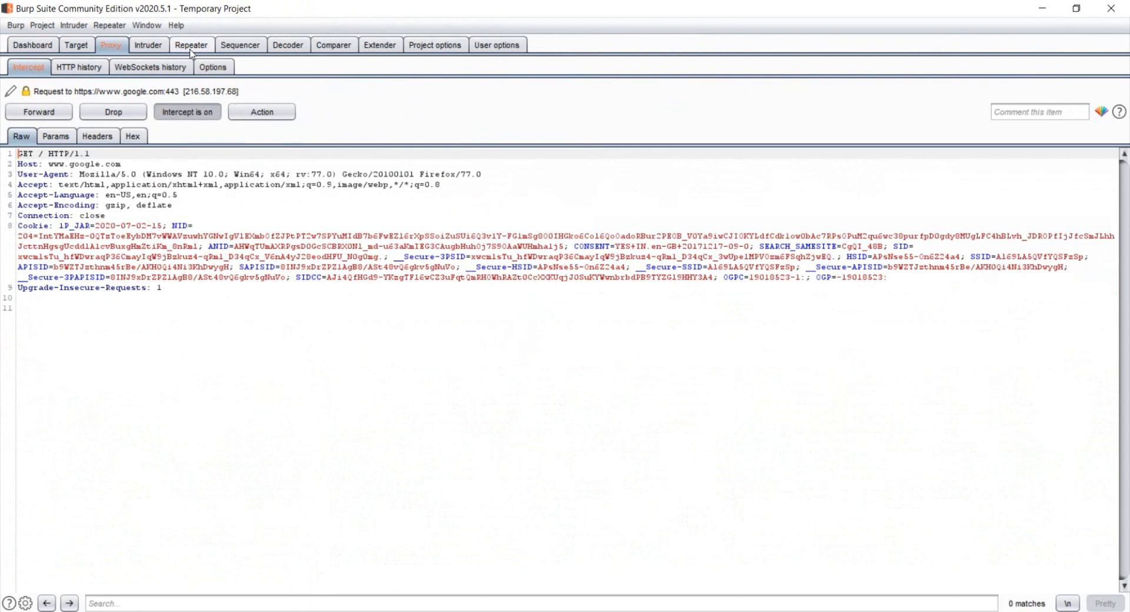
click(192, 47)
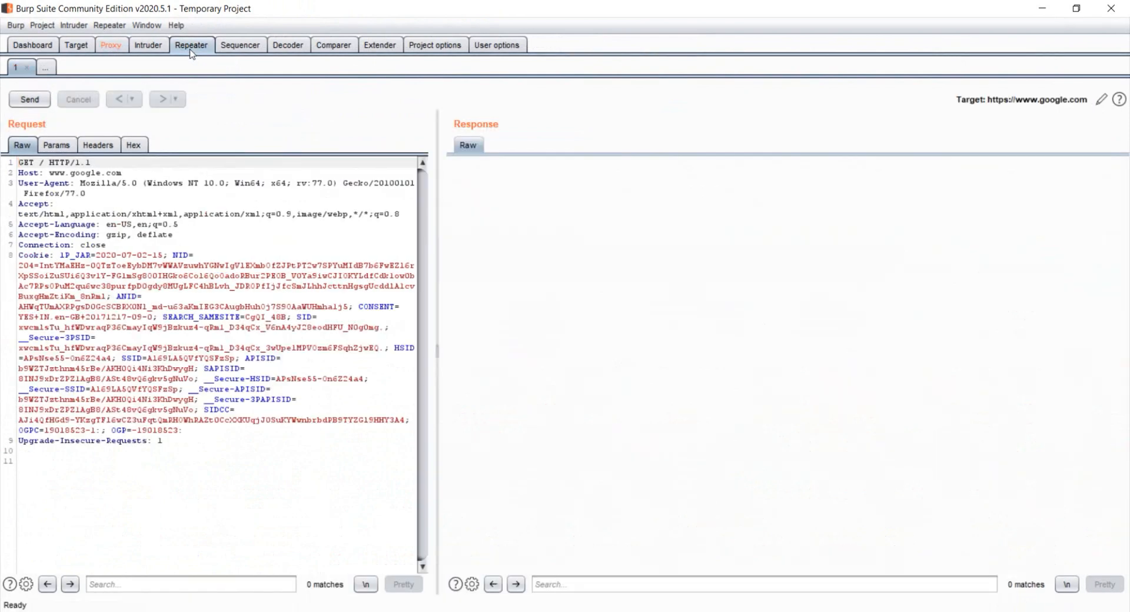
click(41, 98)
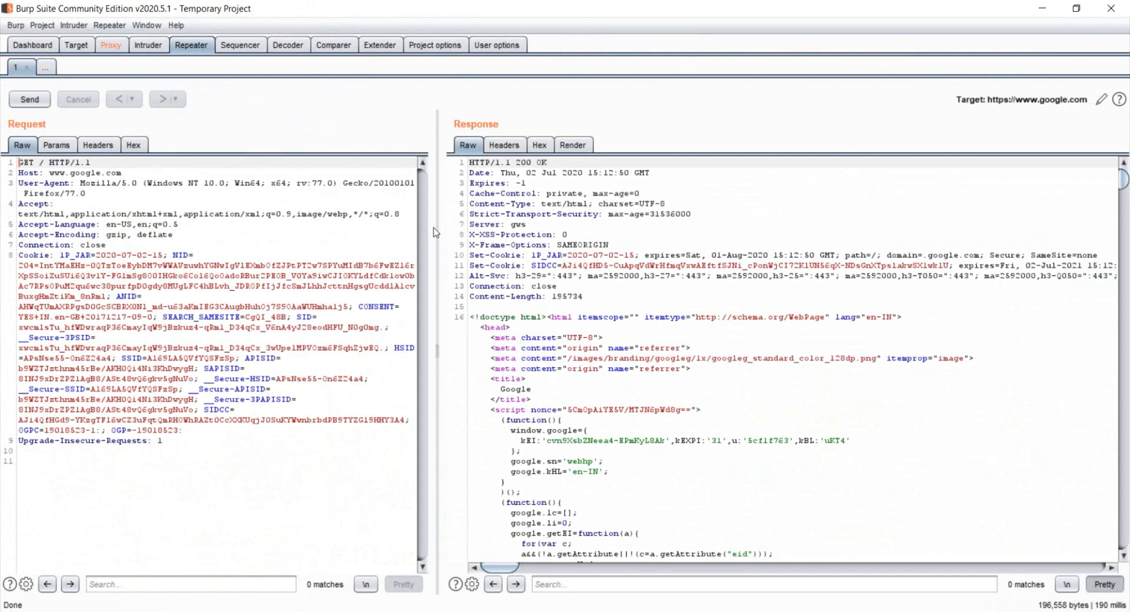
Step: Widen the request pane in Repeater and highlight the raw request and the response text to compare them
drag(436, 232, 538, 233)
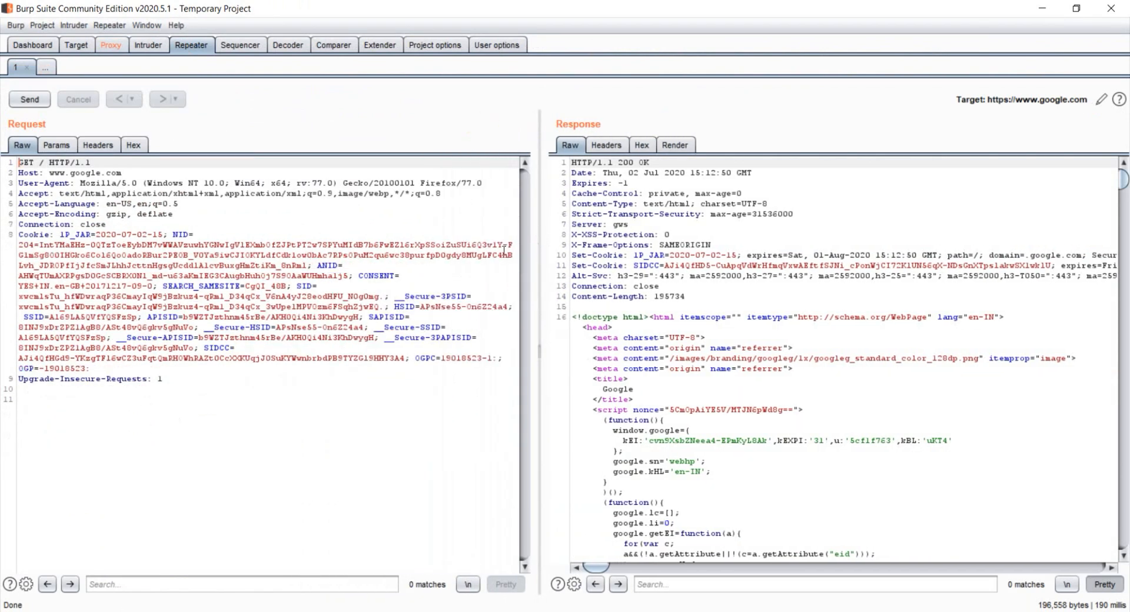
drag(176, 380, 18, 162)
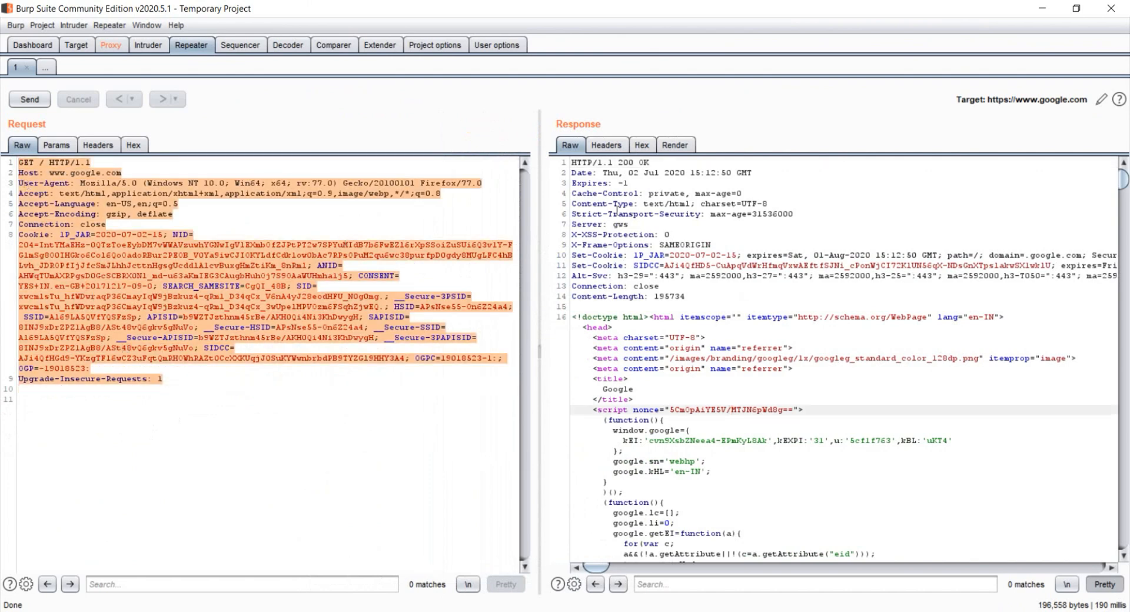
drag(572, 162, 765, 533)
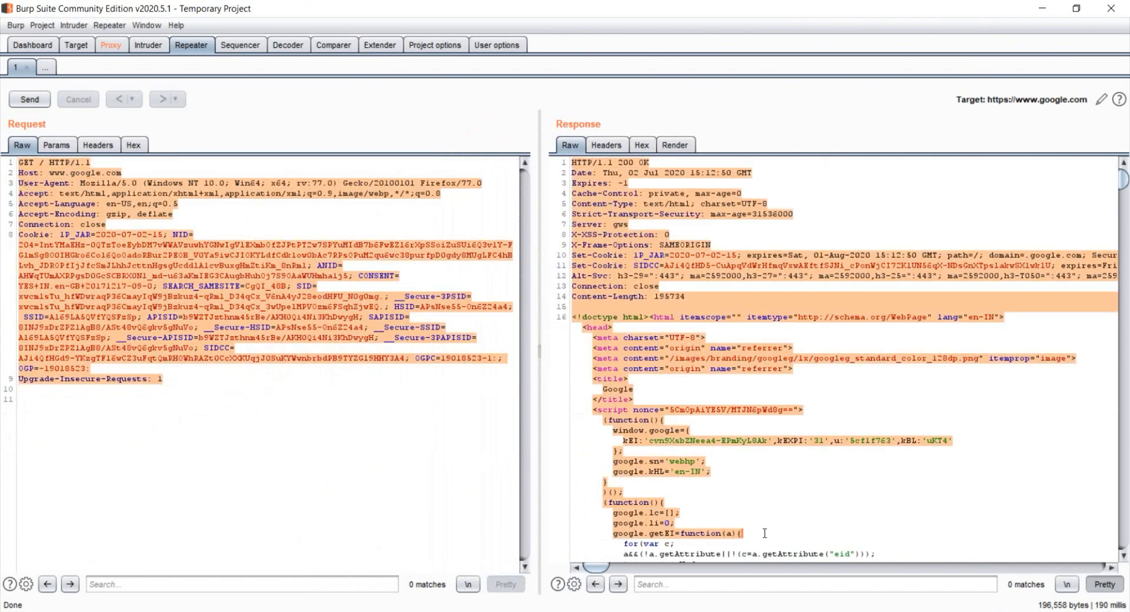
click(598, 438)
click(381, 379)
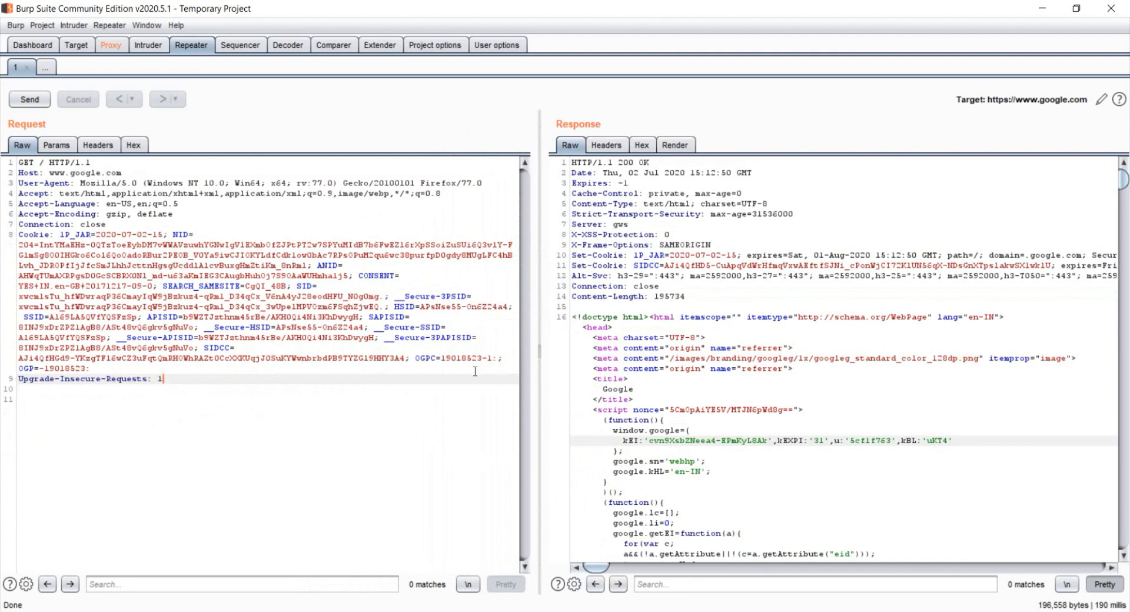
scroll(892, 267, down, 11)
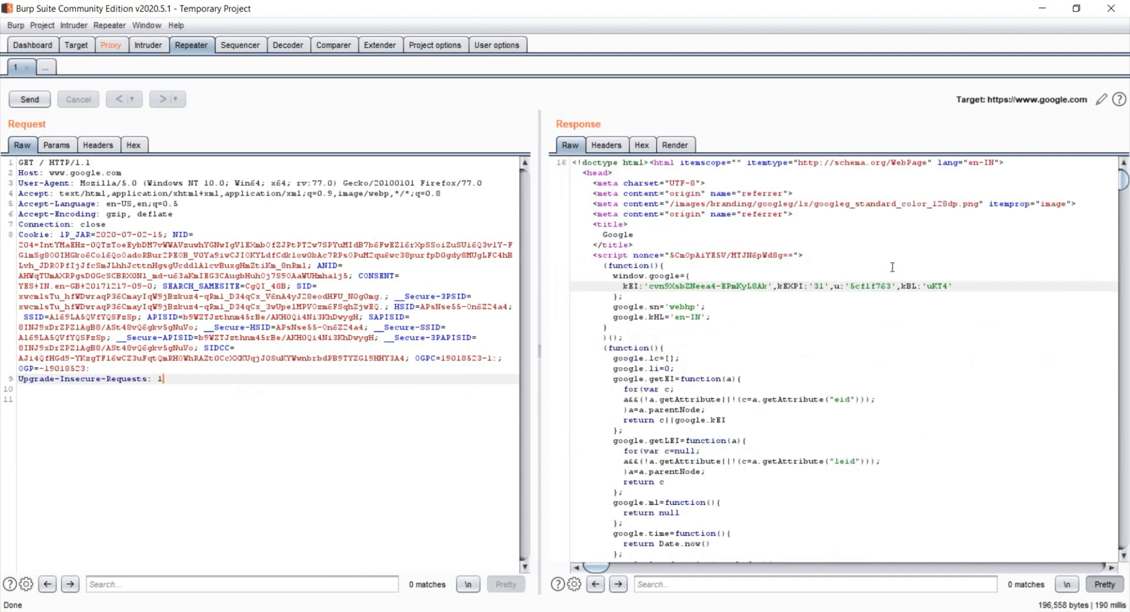
scroll(892, 266, down, 12)
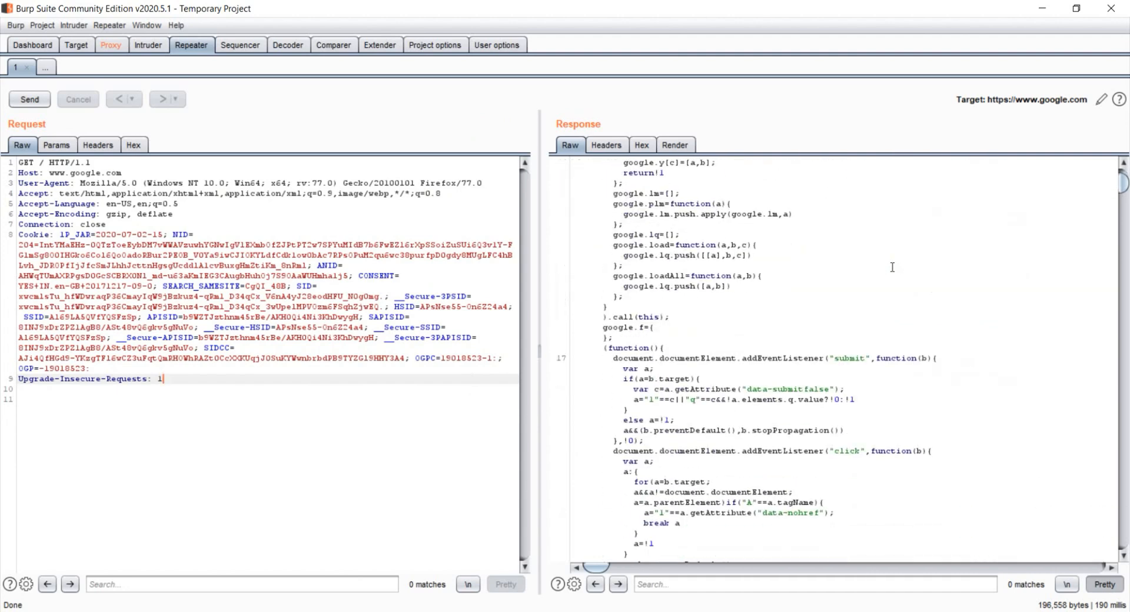
scroll(892, 267, up, 13)
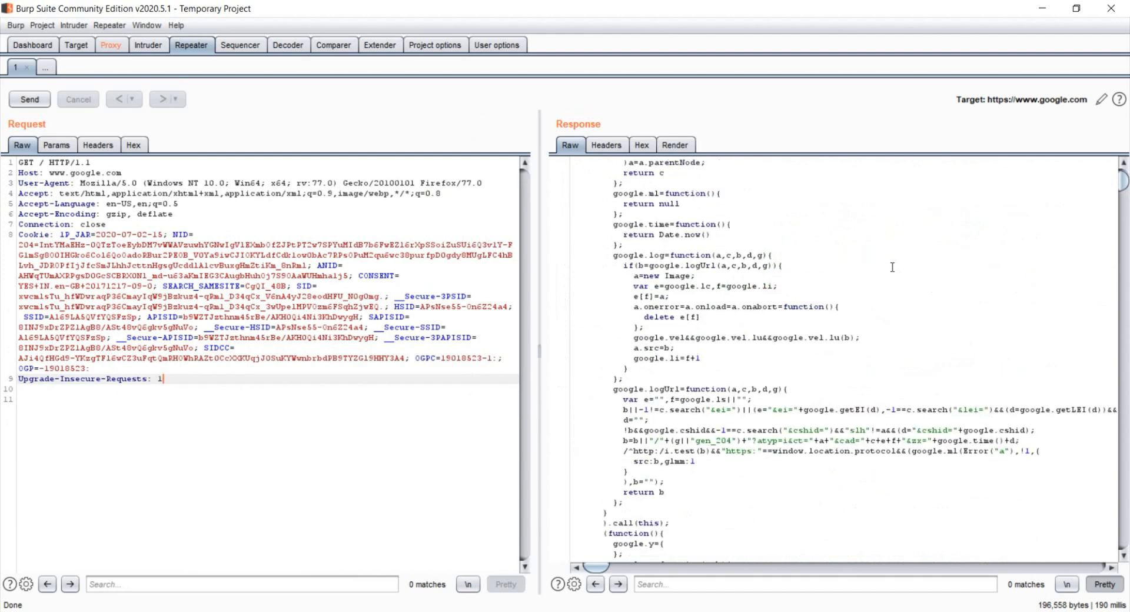
scroll(892, 268, up, 9)
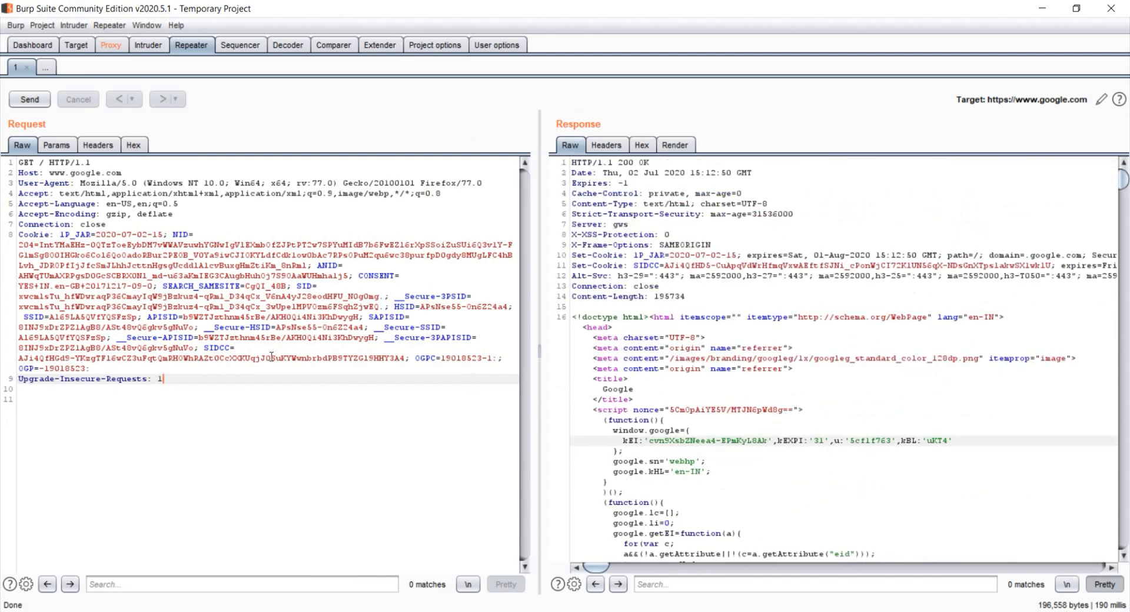
Step: Highlight the full request in Repeater, clear the selection and issue the unchanged request two more times
drag(164, 381, 2, 155)
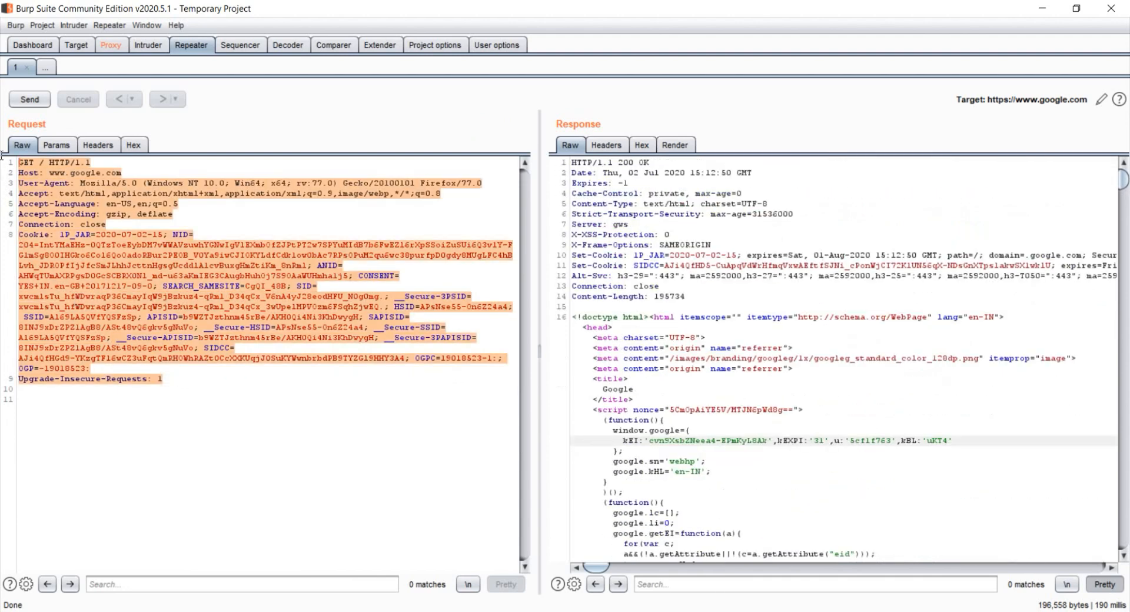
click(809, 397)
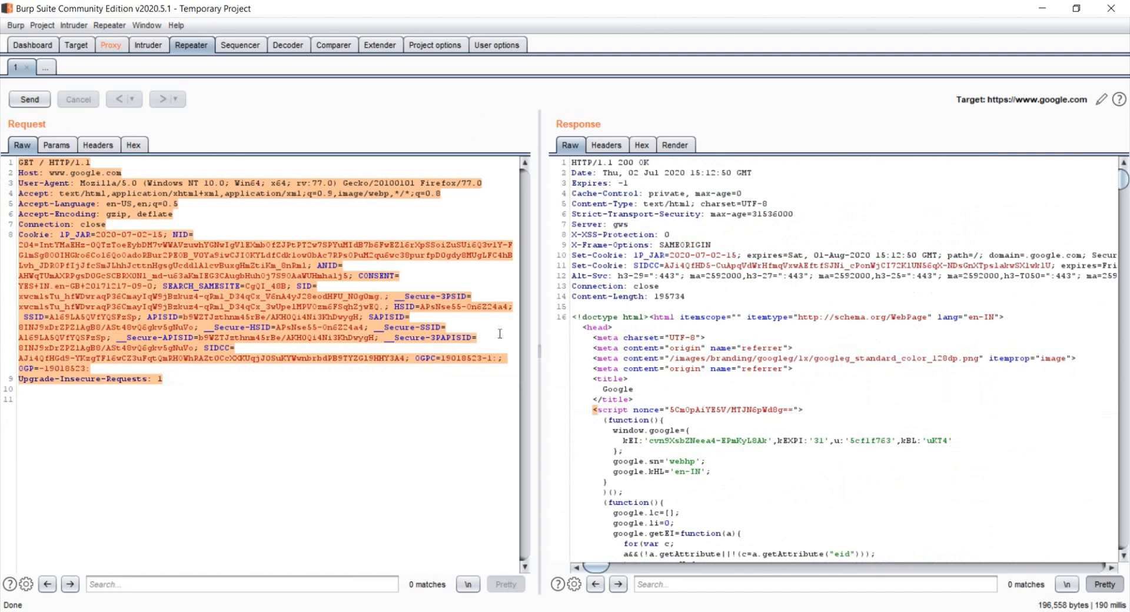
click(314, 276)
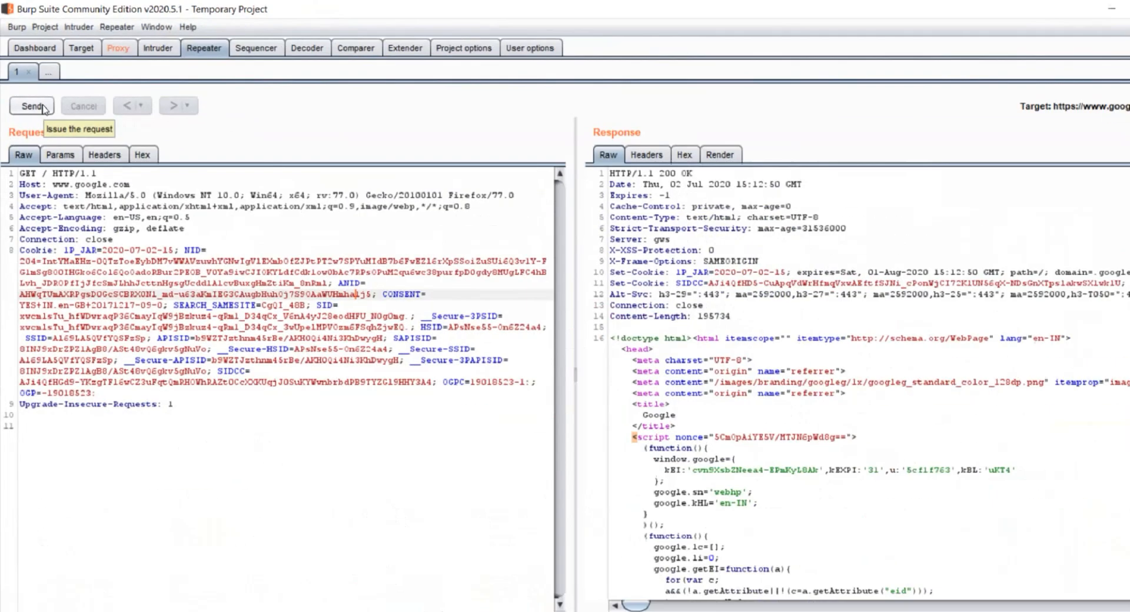
click(40, 101)
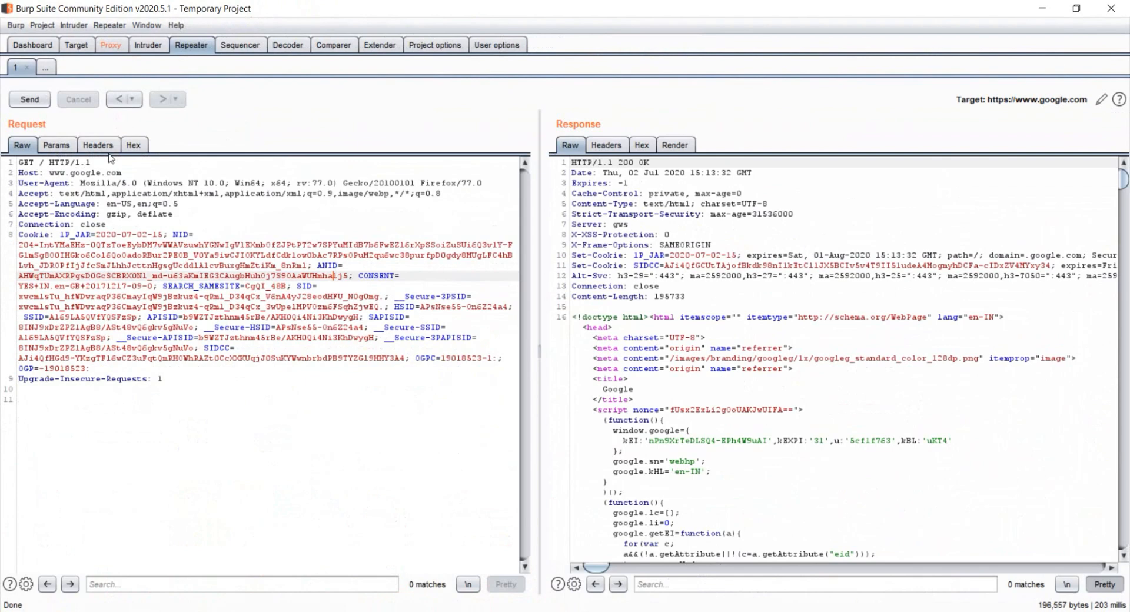
click(30, 99)
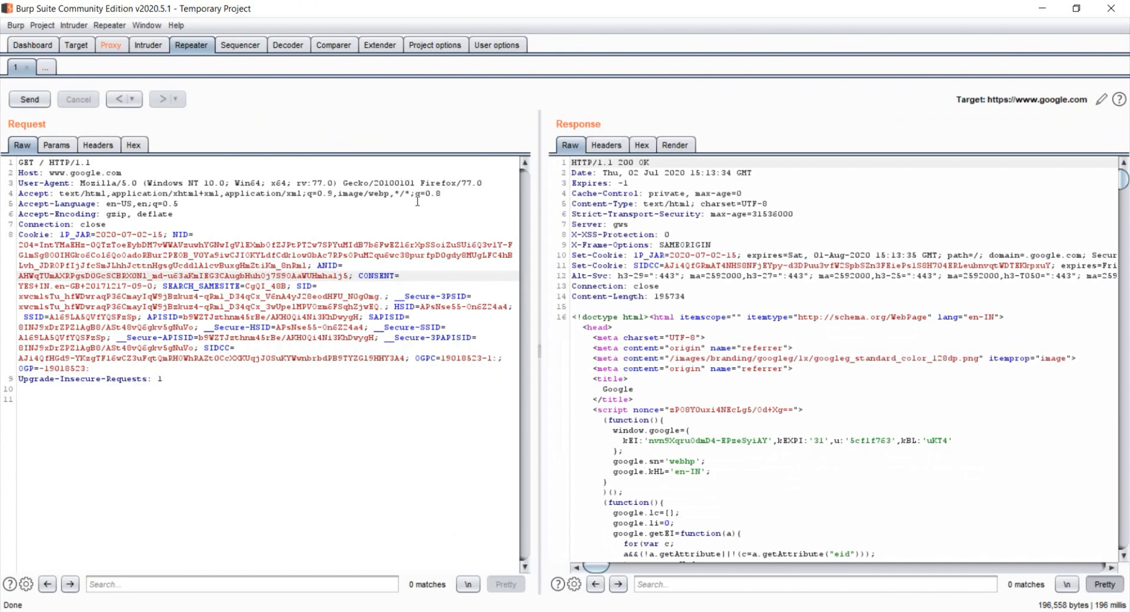
right_click(391, 223)
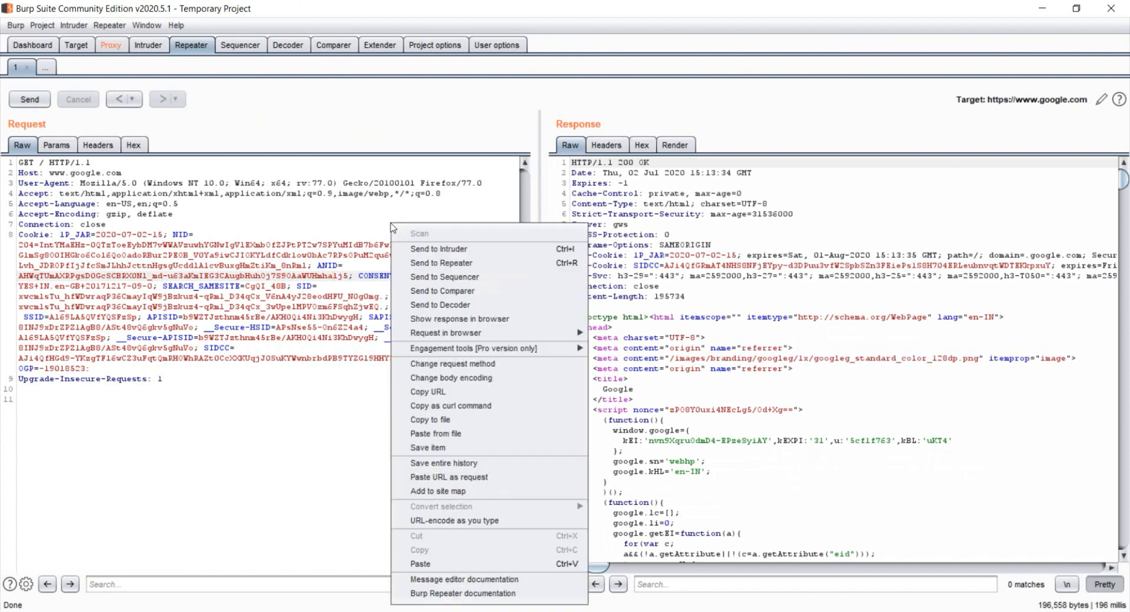
click(433, 253)
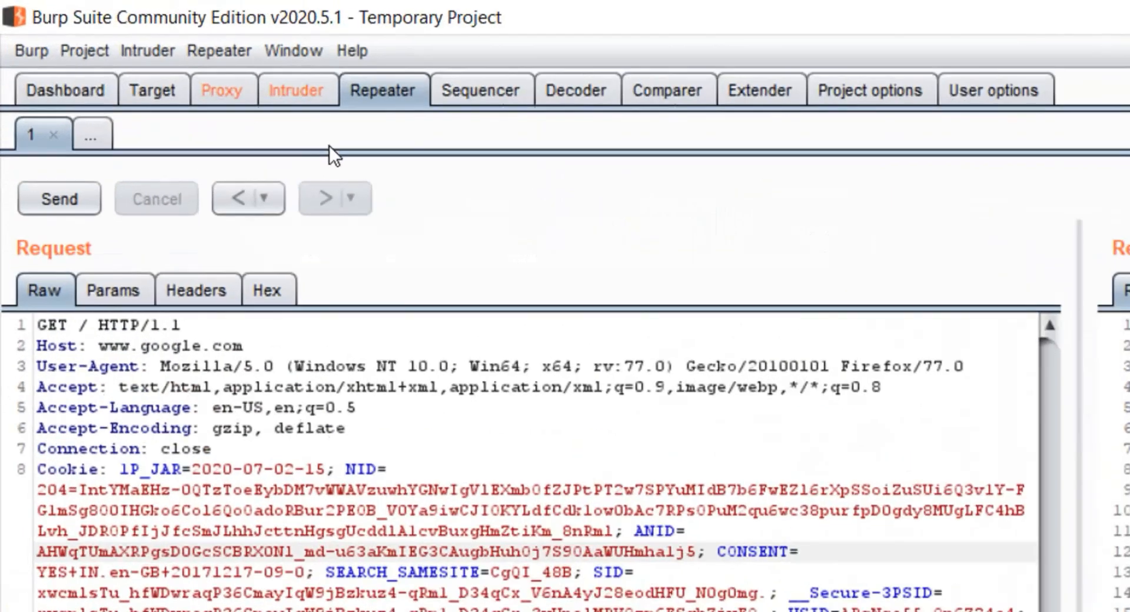
click(300, 92)
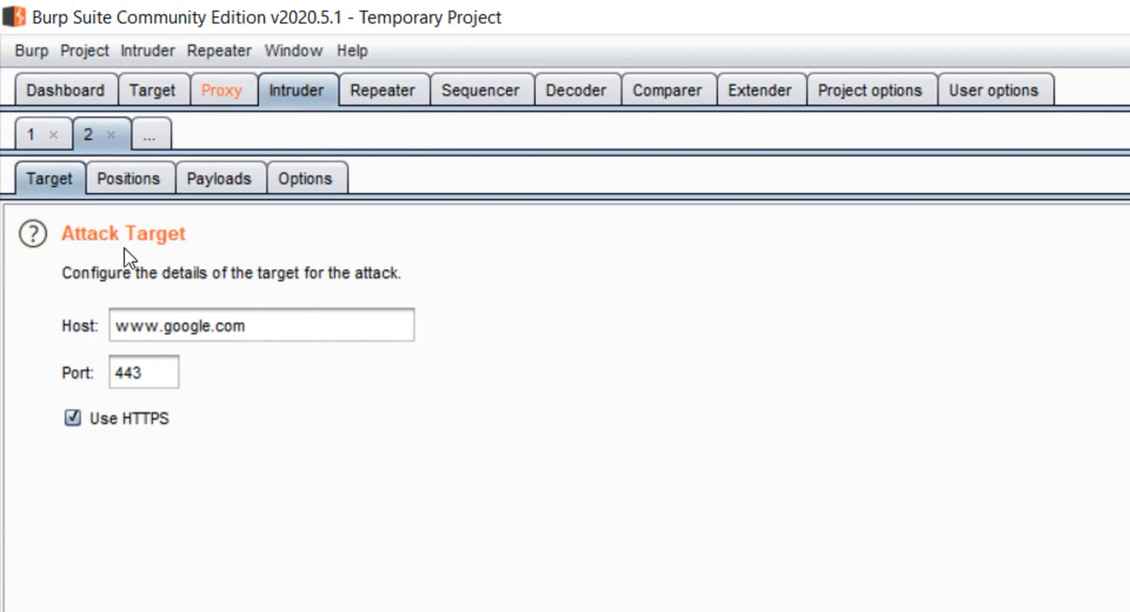
click(279, 334)
drag(121, 340, 111, 338)
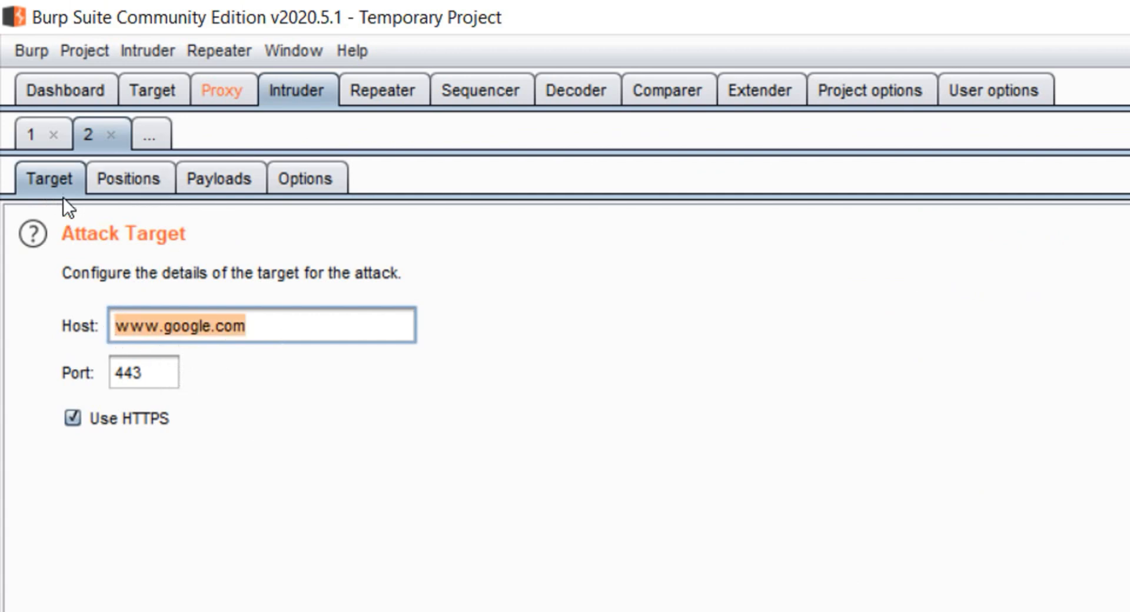
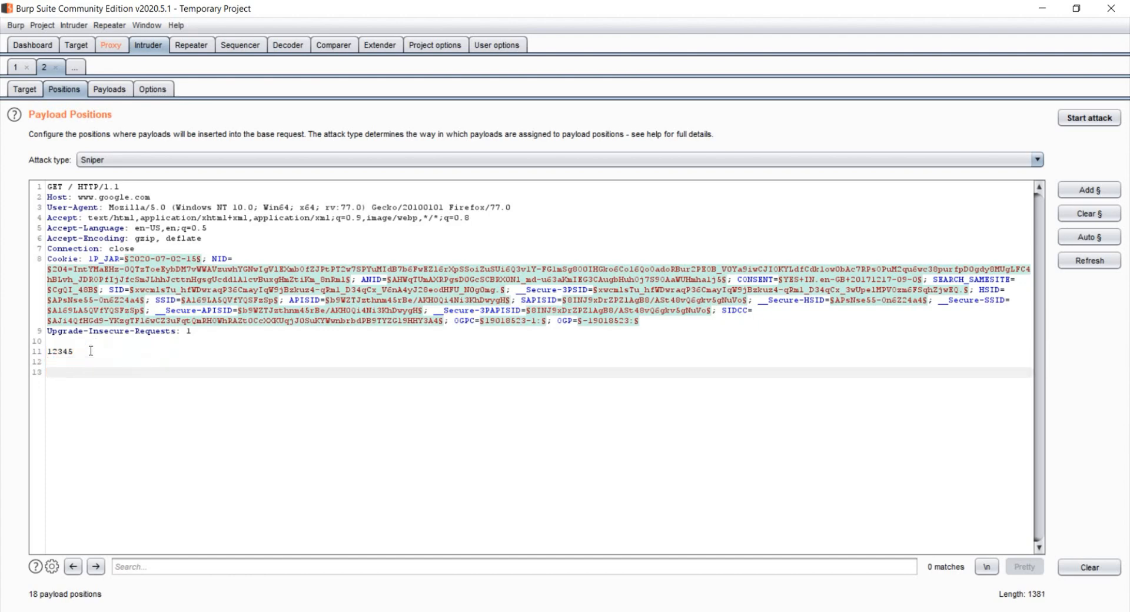
Step: Switch to the Bug Bounty notes in CherryTree, add the line 12345 below "program -" with blank lines after it, and save
key(alt+Tab)
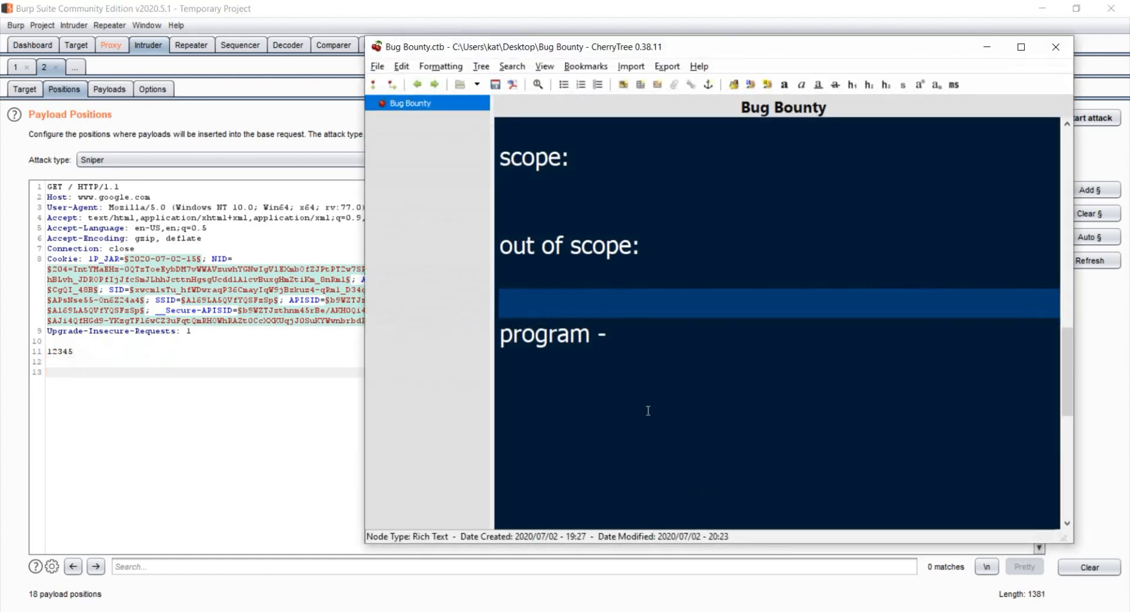
click(636, 398)
text(12345)
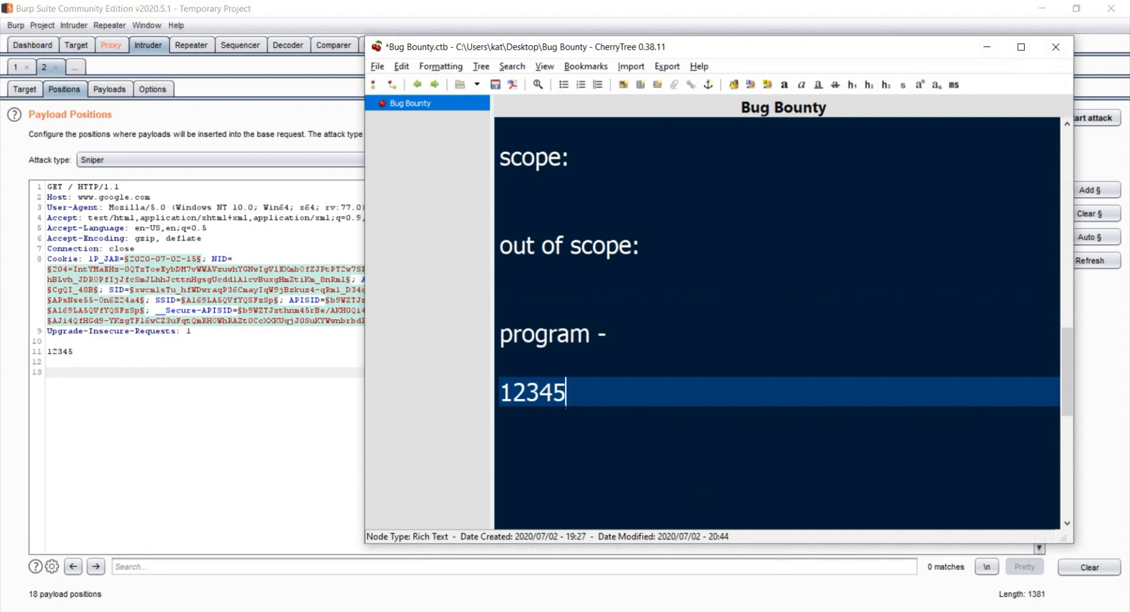
key(Return)
key(Return)
key(ctrl+s)
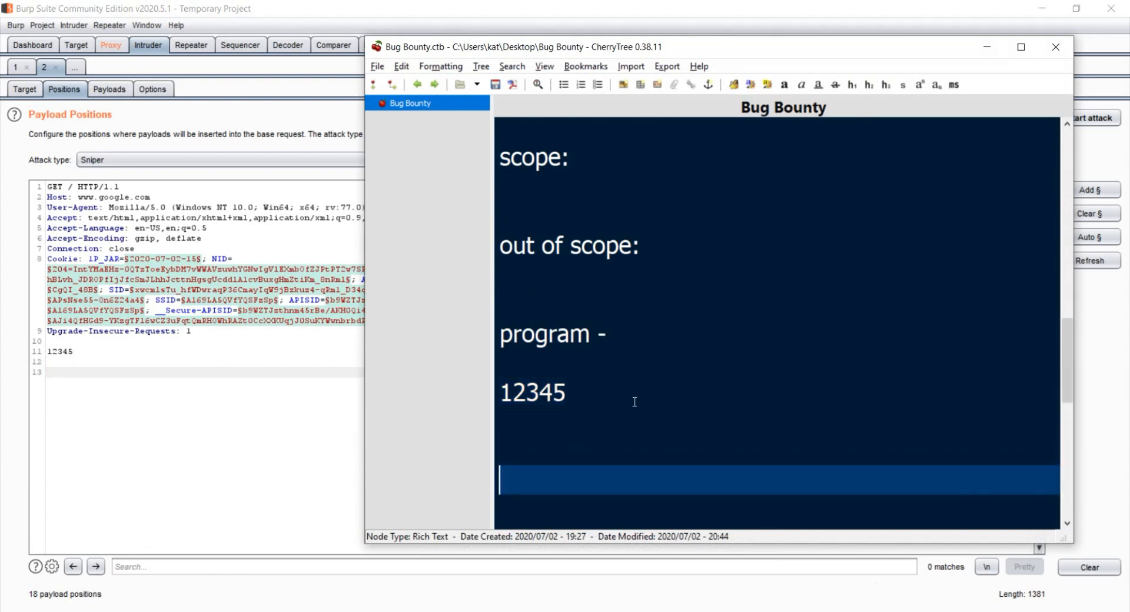
Step: Append a comma and the second sample number 58454 after 12345 in the notes
scroll(629, 397, down, 1)
click(592, 345)
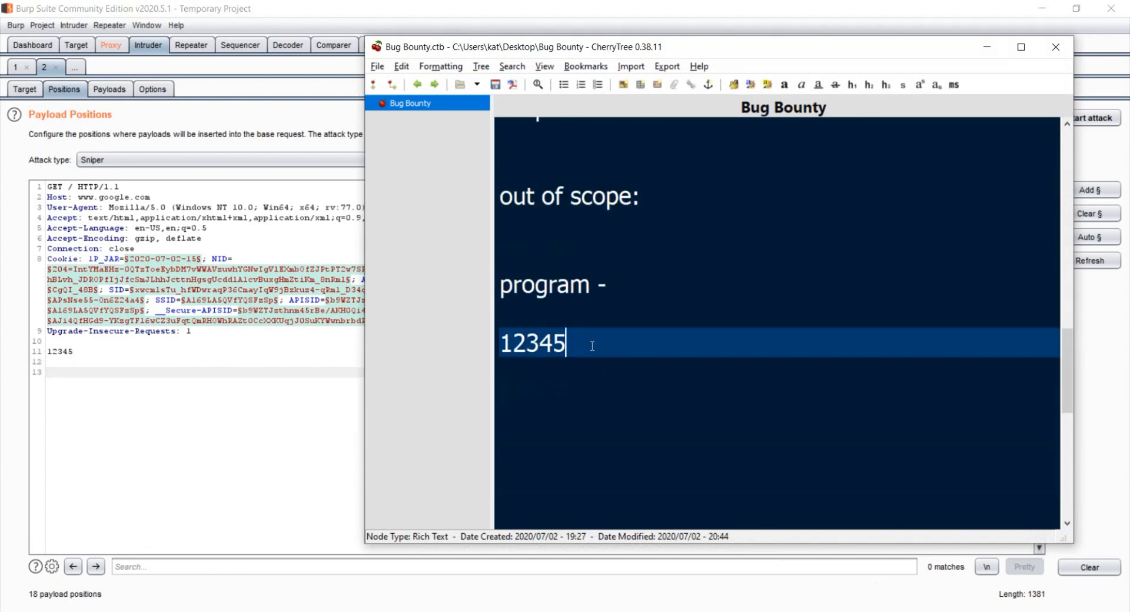
text(,  58454)
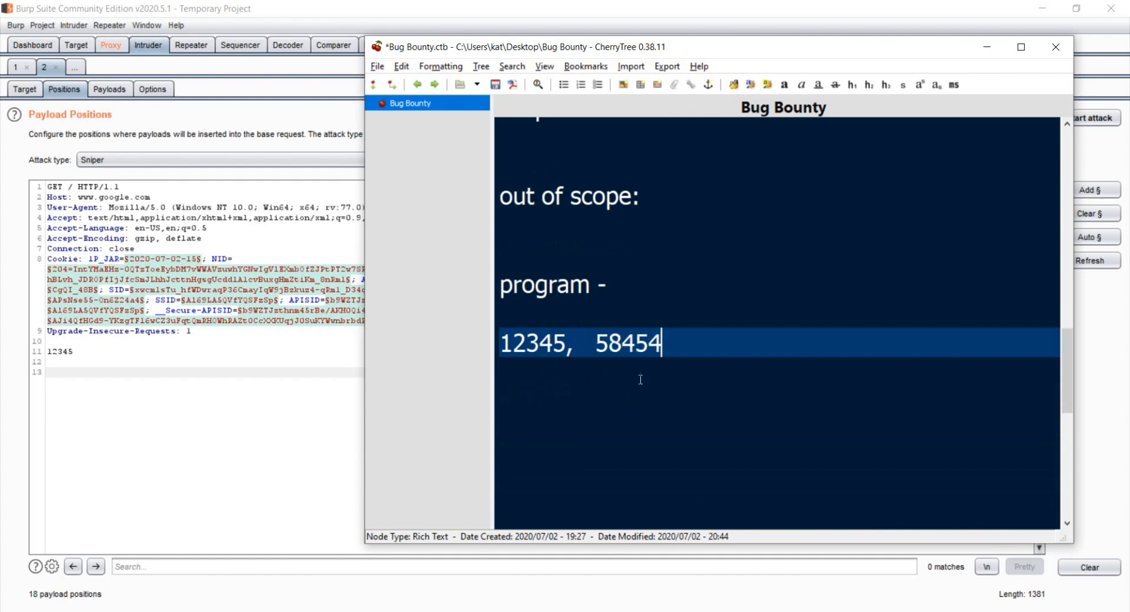
Step: Note the number range below the sample numbers by adding 00000 and 99999 on consecutive lines
click(577, 404)
text(00000)
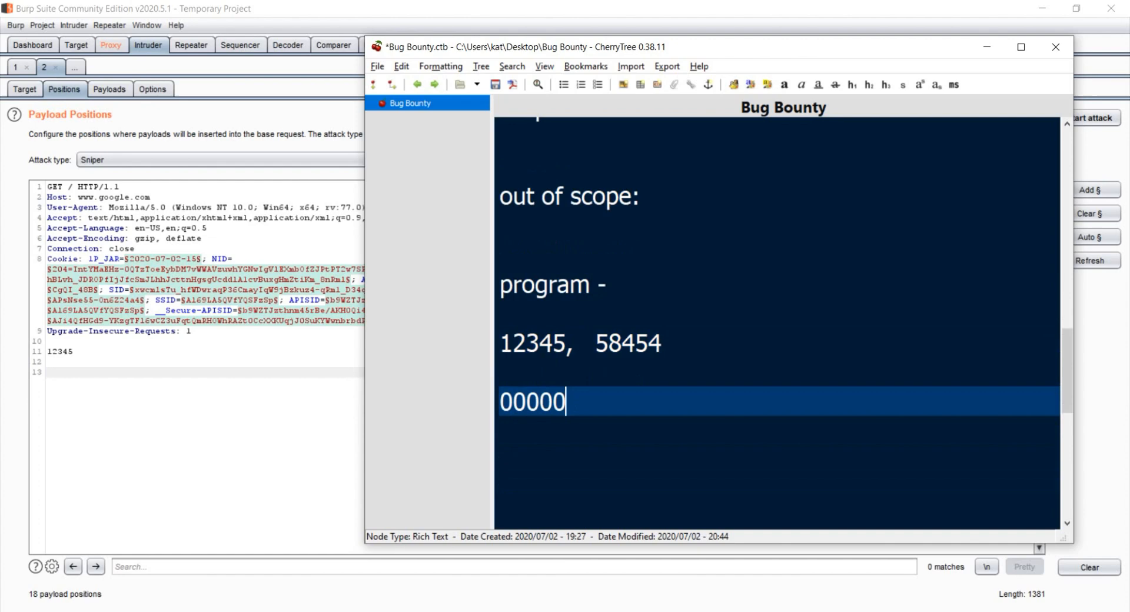
key(Return)
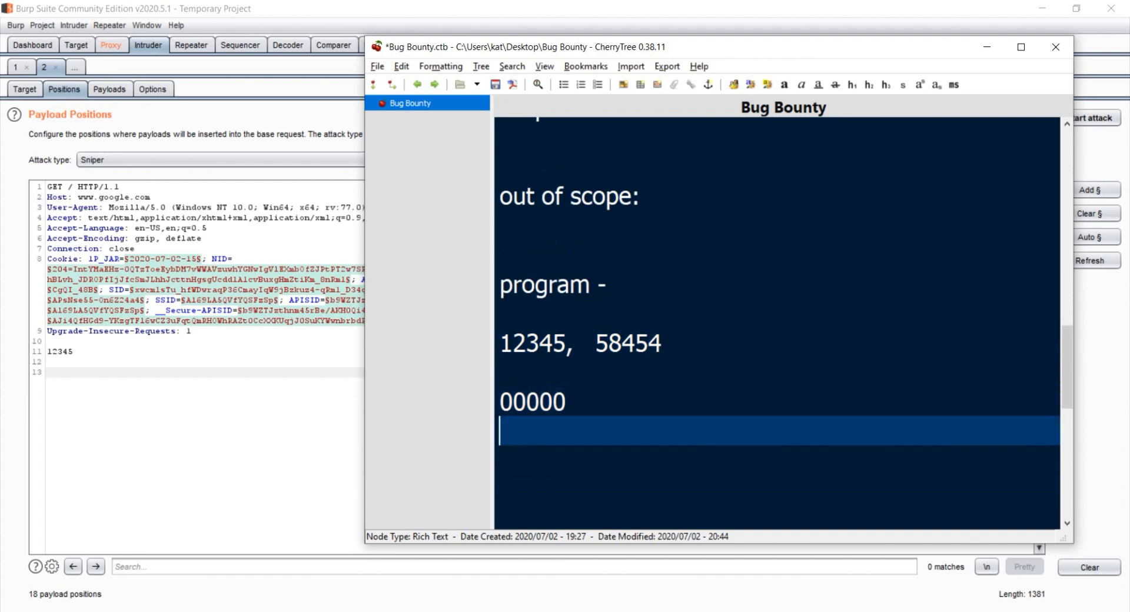
text(99999)
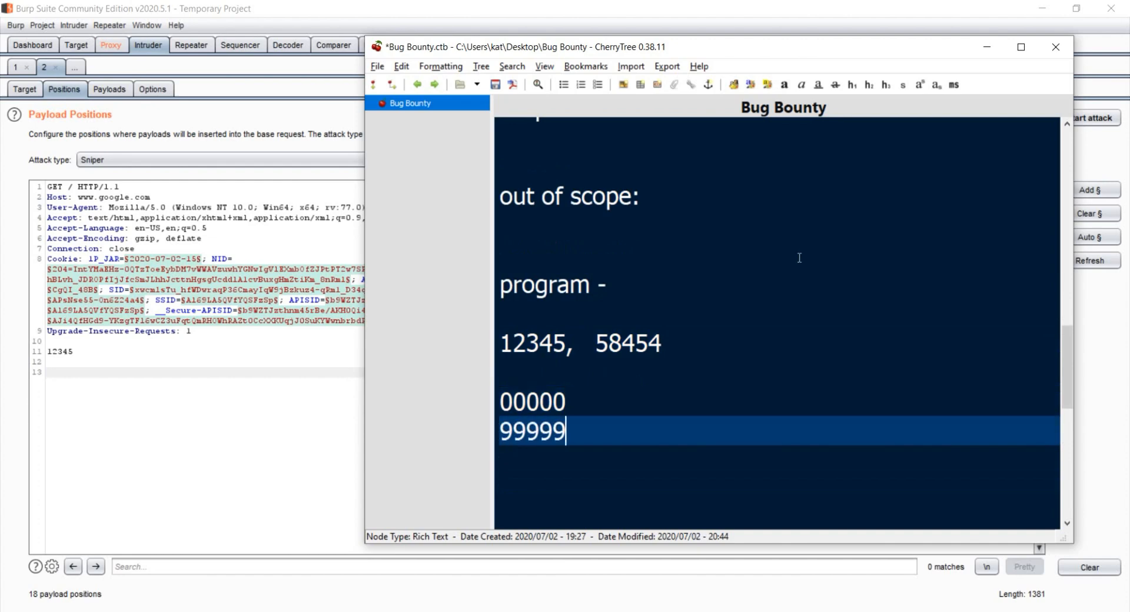
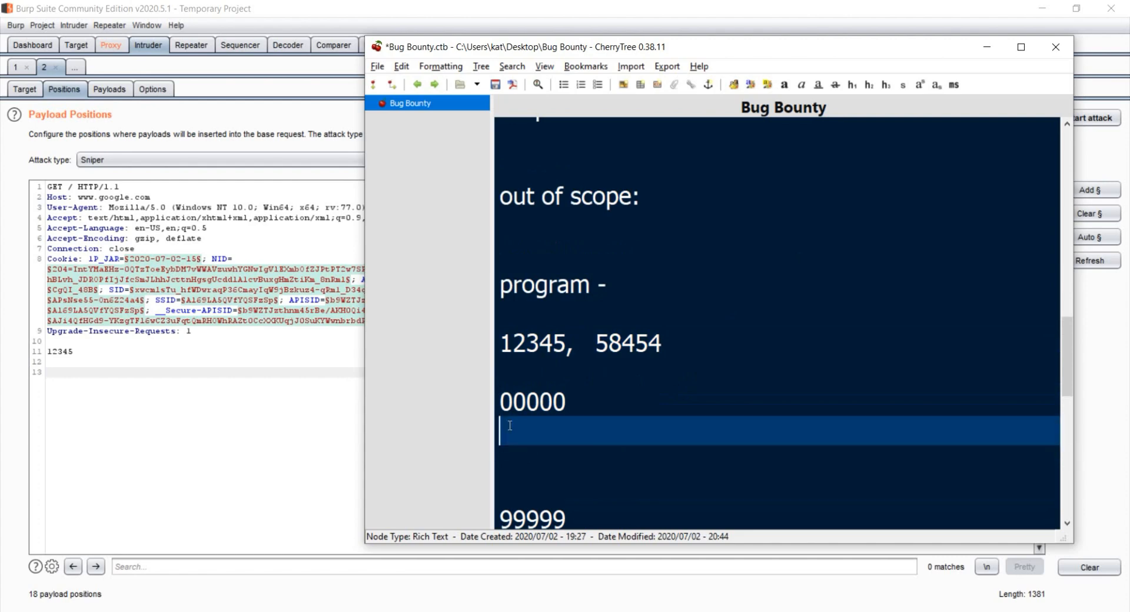
Step: Fill the gap between 00000 and 99999 in the notes with three lines of --- to indicate the range
text(---)
scroll(573, 422, down, 1)
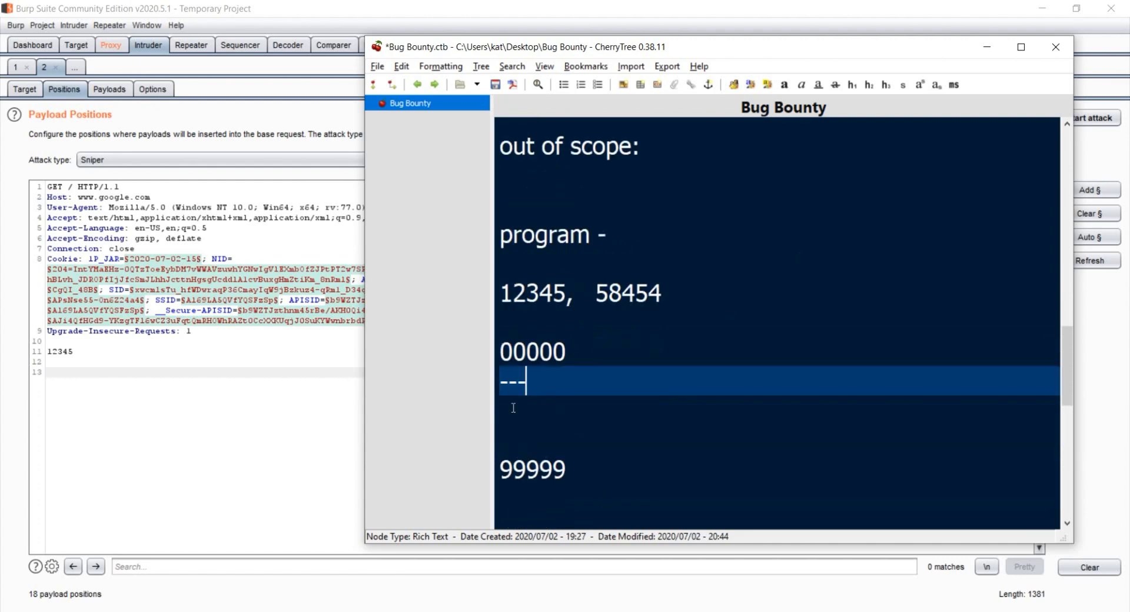
key(Return)
text(---)
click(513, 436)
text(---)
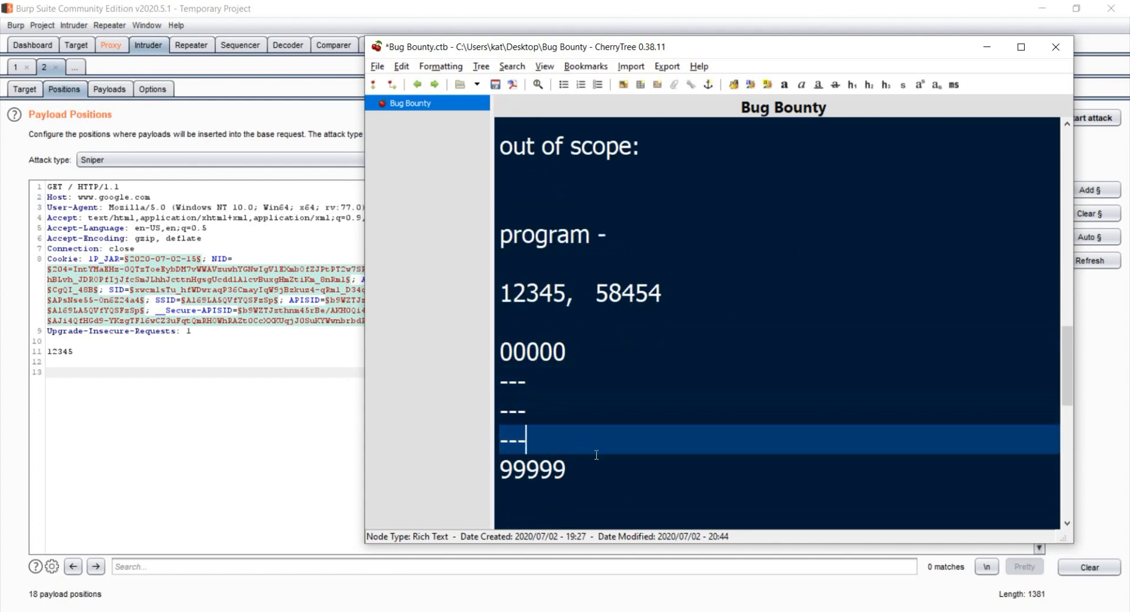
Step: Highlight the 00000 to 99999 range and the sample number 58454 in the notes to compare them
drag(595, 468, 493, 354)
double_click(643, 297)
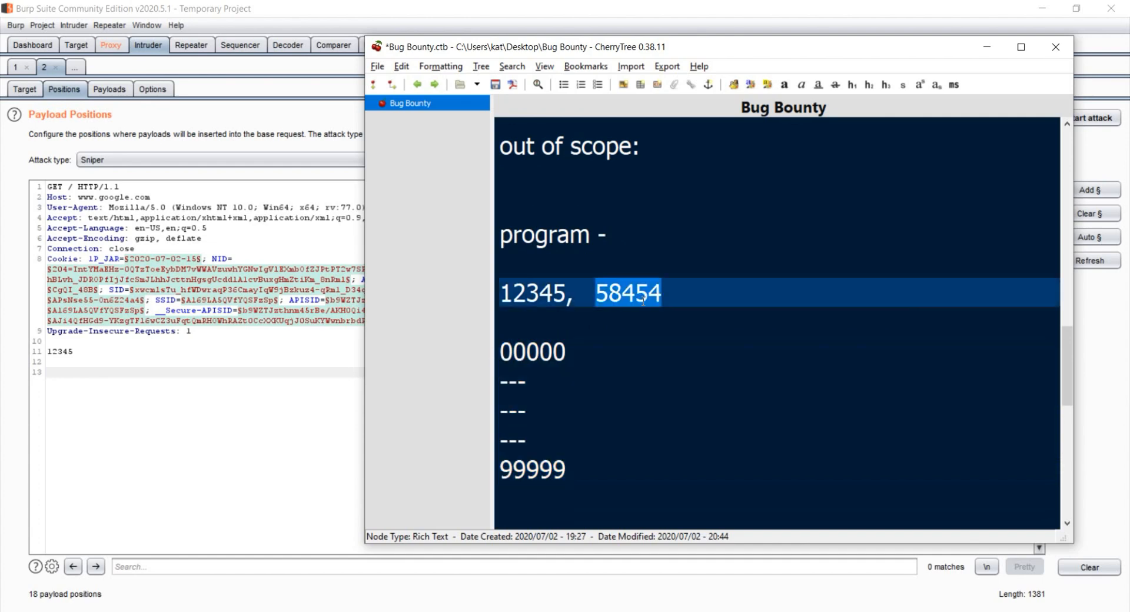
drag(591, 468, 510, 366)
click(510, 366)
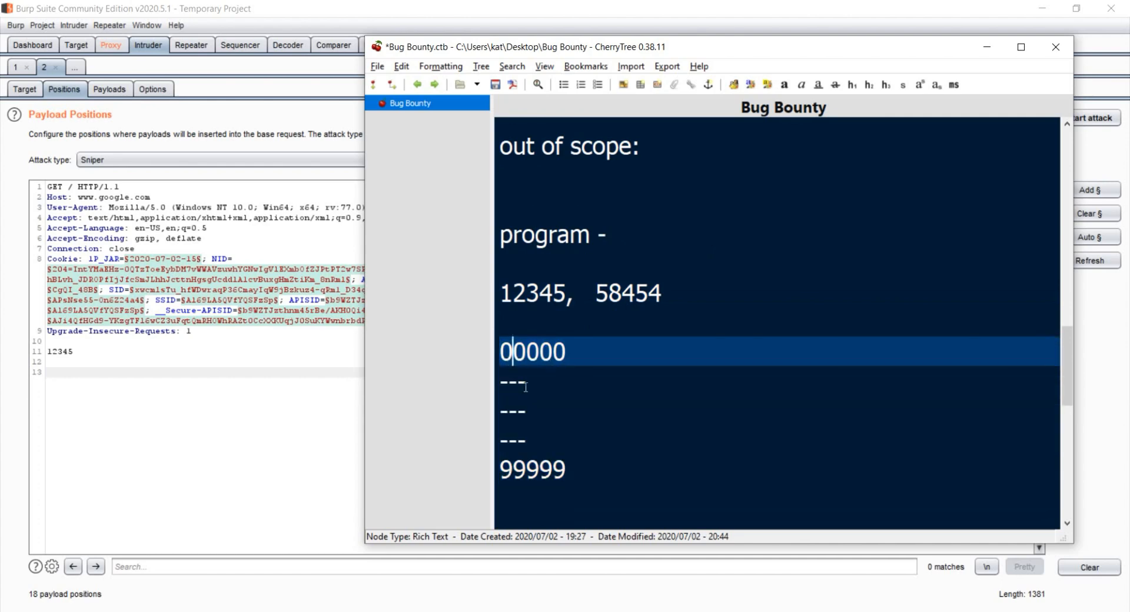
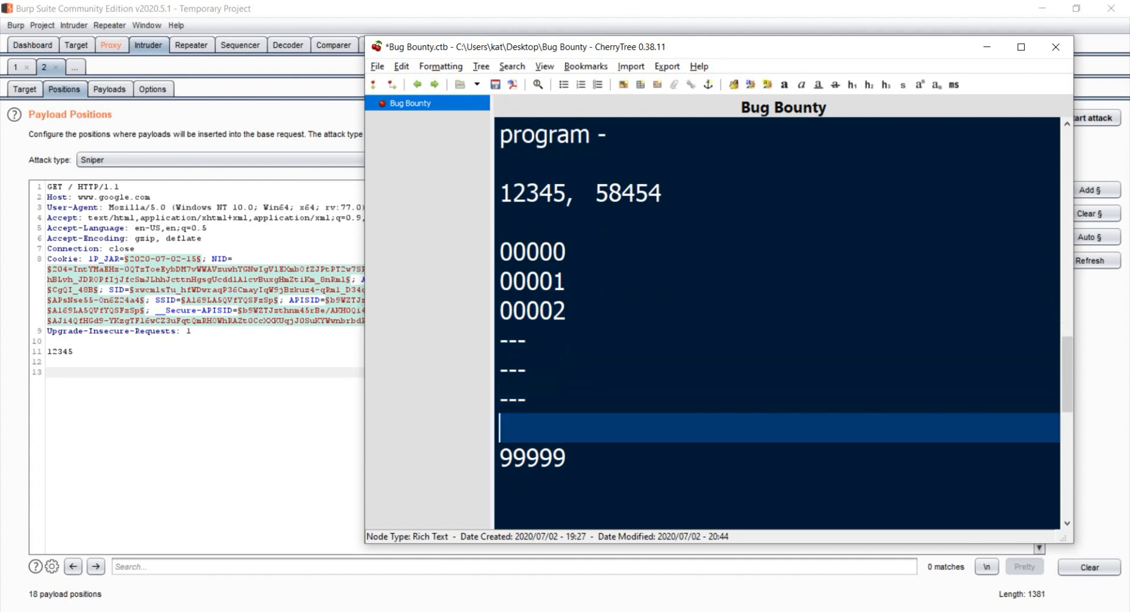
Step: Enter 9999 on the empty line directly above 99999 in the Bug Bounty notes
text(9999)
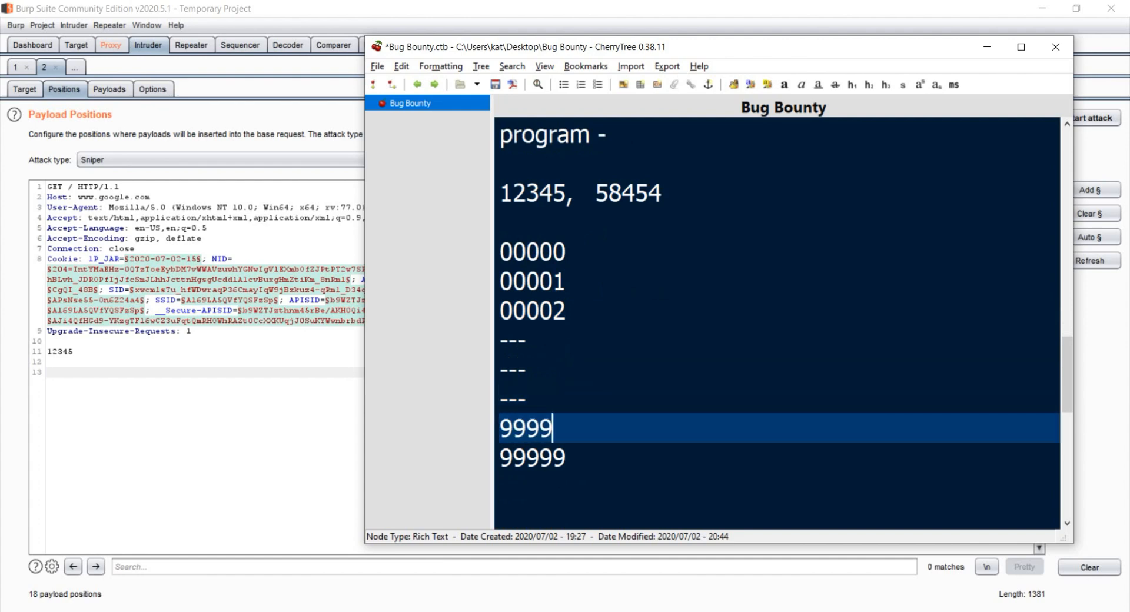
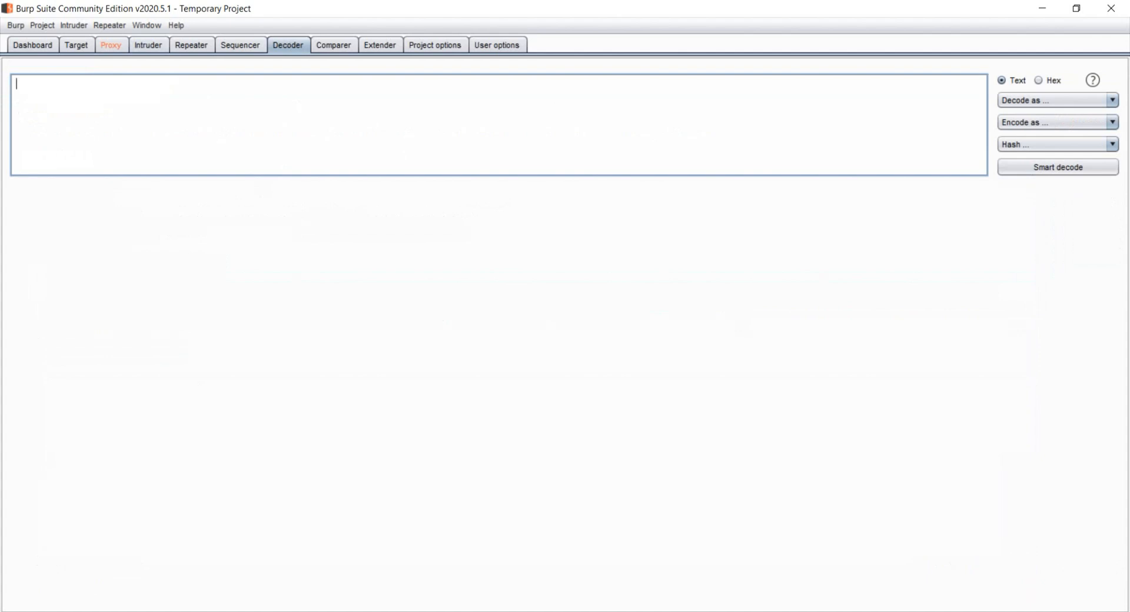
Step: Switch to Chrome and open the Base64 Decode and Encode site from the base 64 search results
key(alt+Tab)
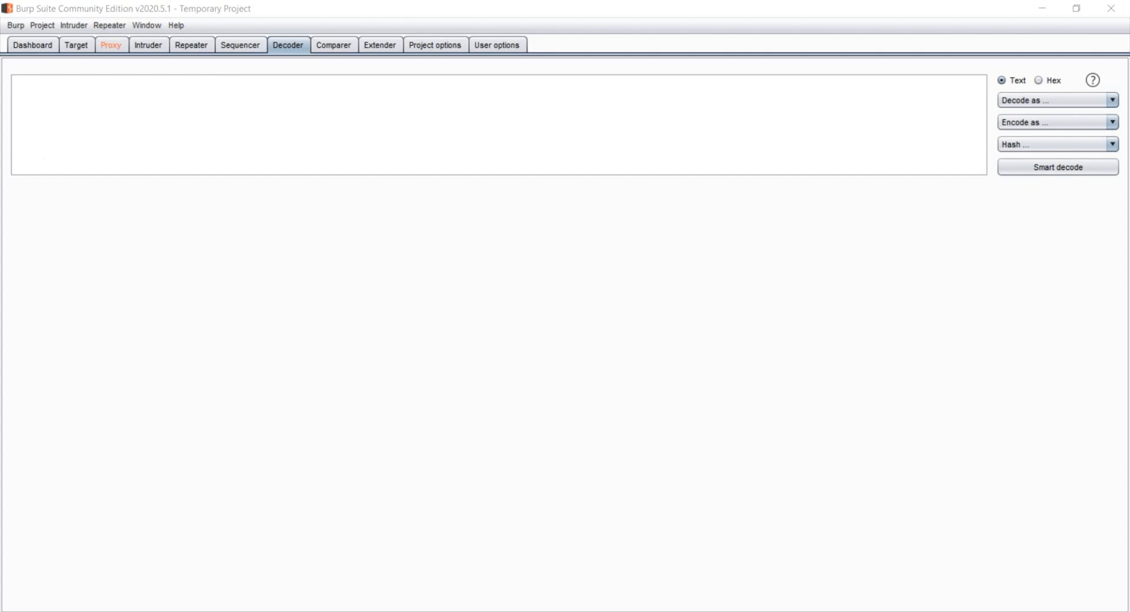
drag(1129, 76, 655, 55)
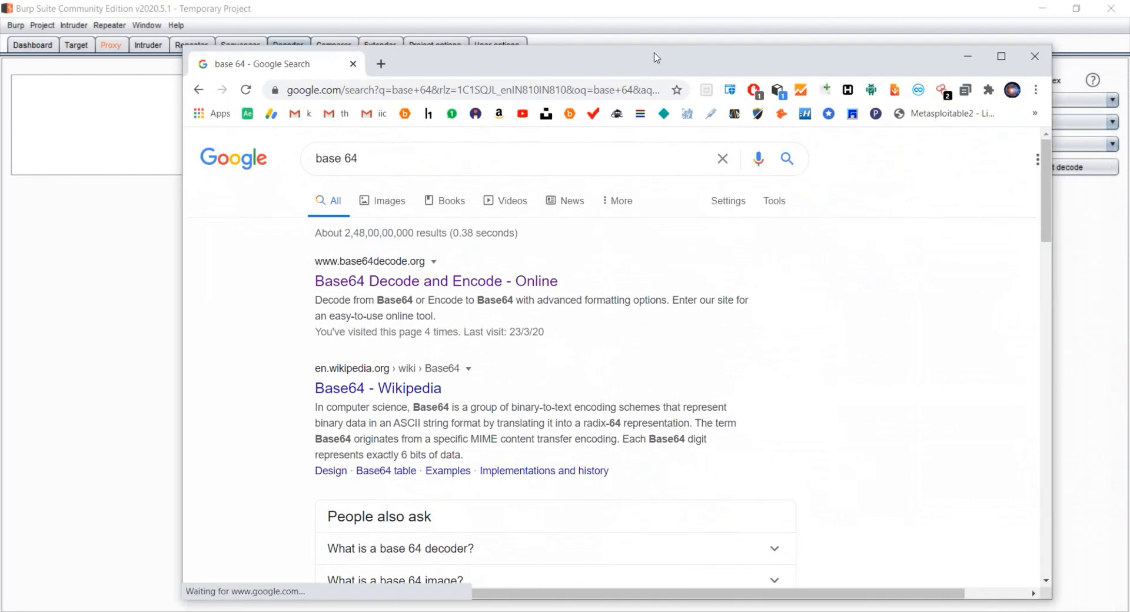
click(513, 279)
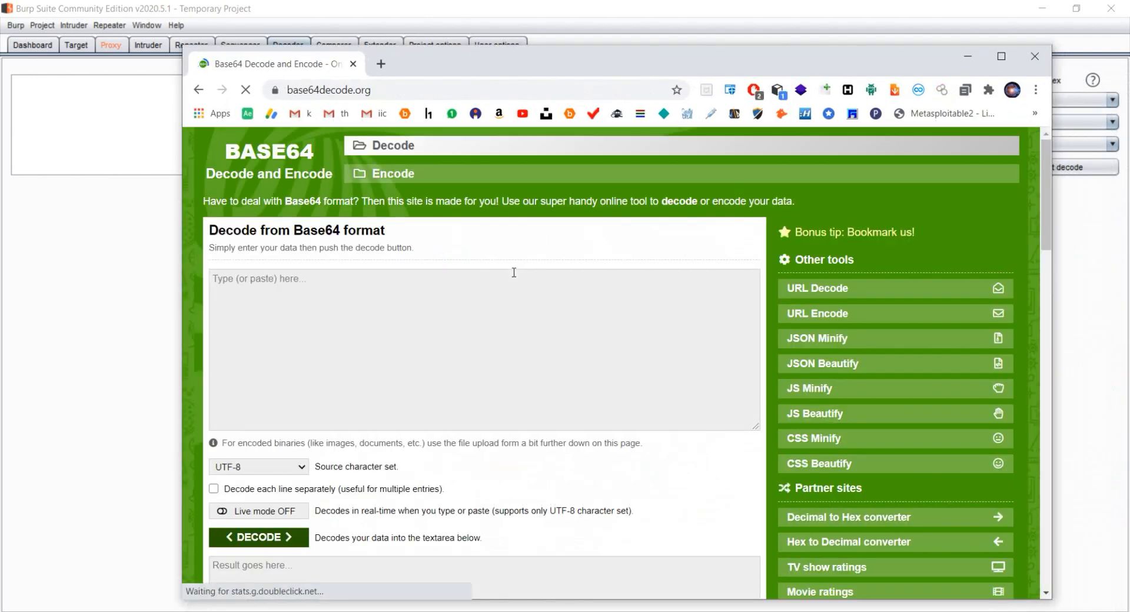
Step: Try to decode a person's first name from Base64 format on base64decode.org
click(361, 332)
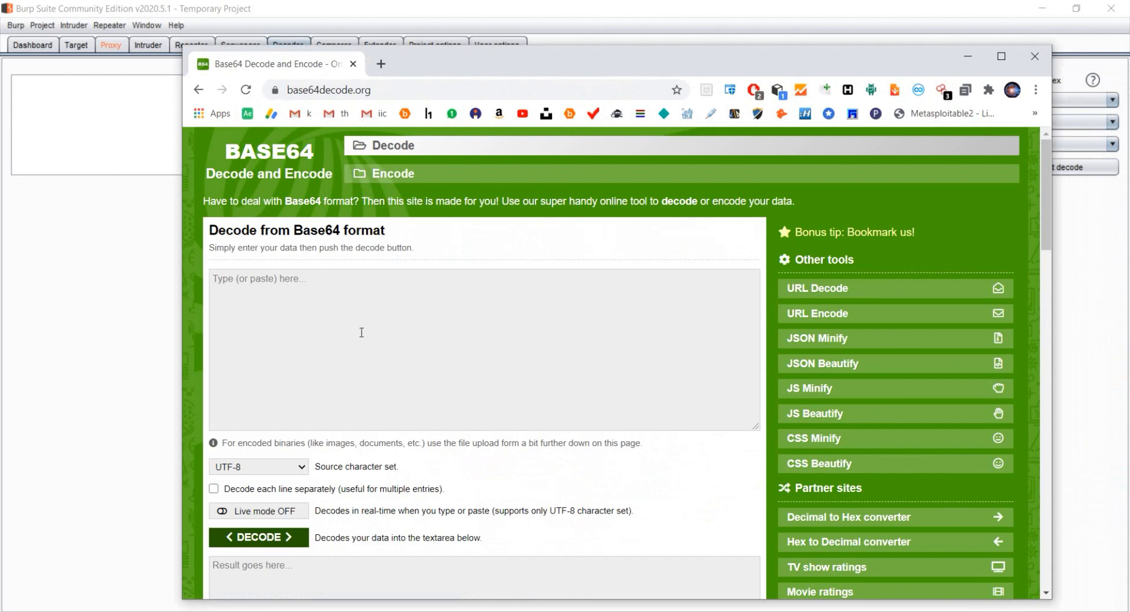
text(hi)
key(BackSpace)
text(karthik)
scroll(361, 332, down, 1)
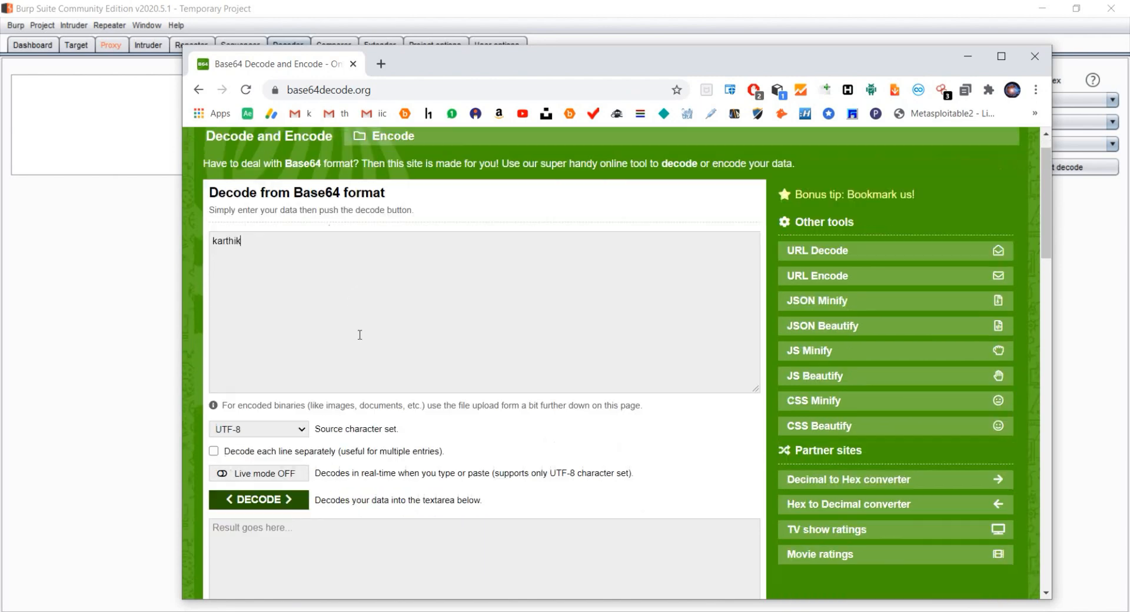
click(255, 465)
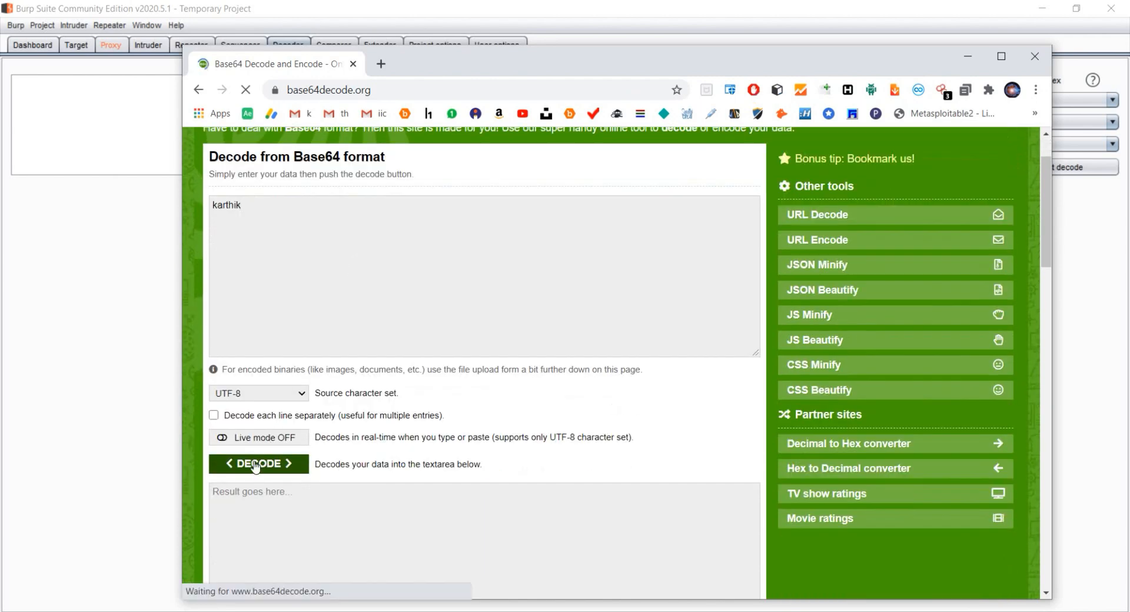
scroll(270, 451, down, 2)
scroll(270, 451, down, 7)
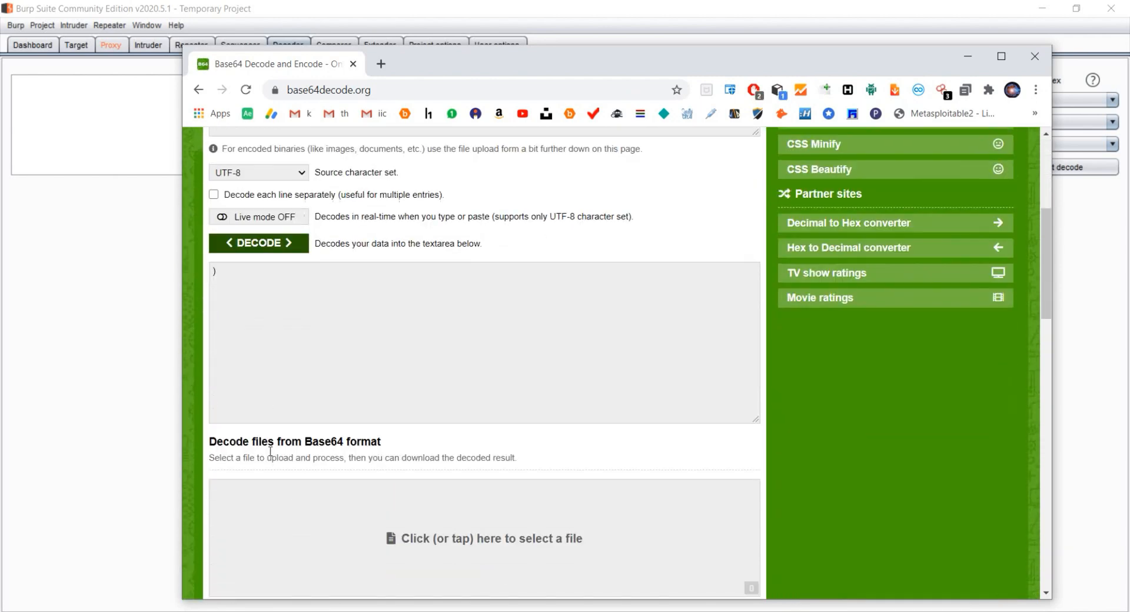
Step: Go to the site's Encode page and encode the same first name to Base64 with the default settings
scroll(270, 455, up, 9)
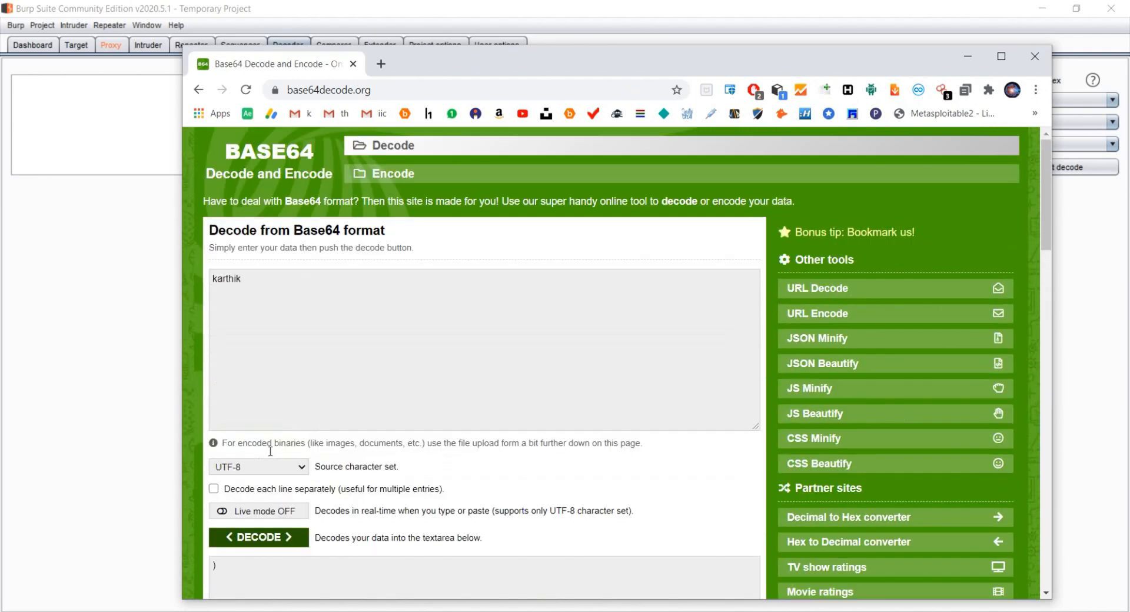
click(393, 175)
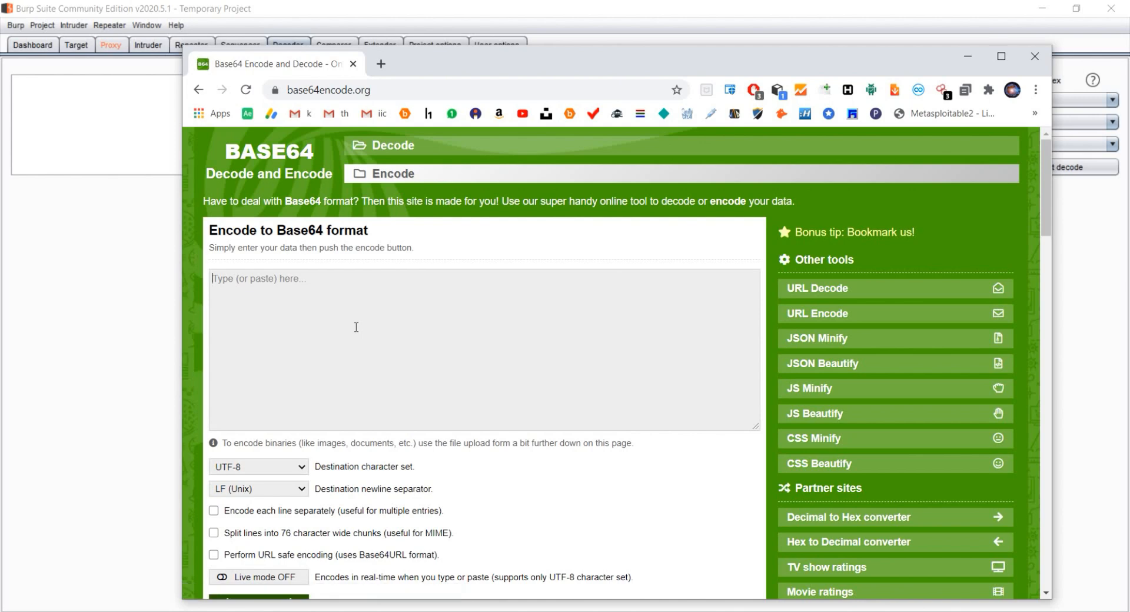
text(karthik)
scroll(356, 327, down, 4)
click(287, 386)
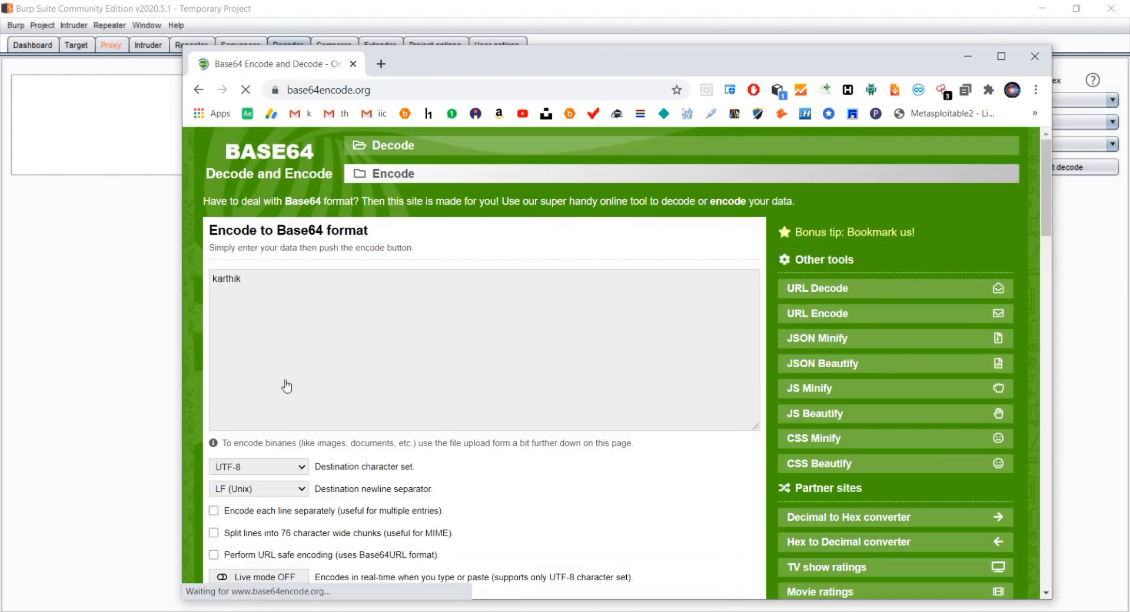
Step: Copy the Base64-encoded result of the first name
scroll(287, 386, down, 6)
drag(323, 272, 213, 257)
right_click(266, 263)
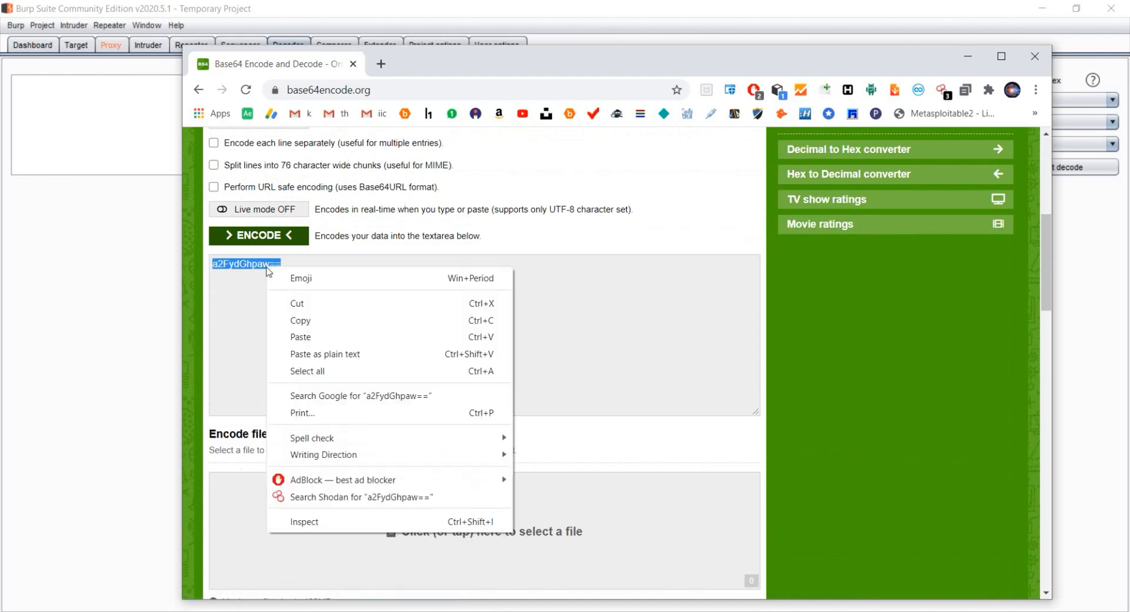
click(297, 316)
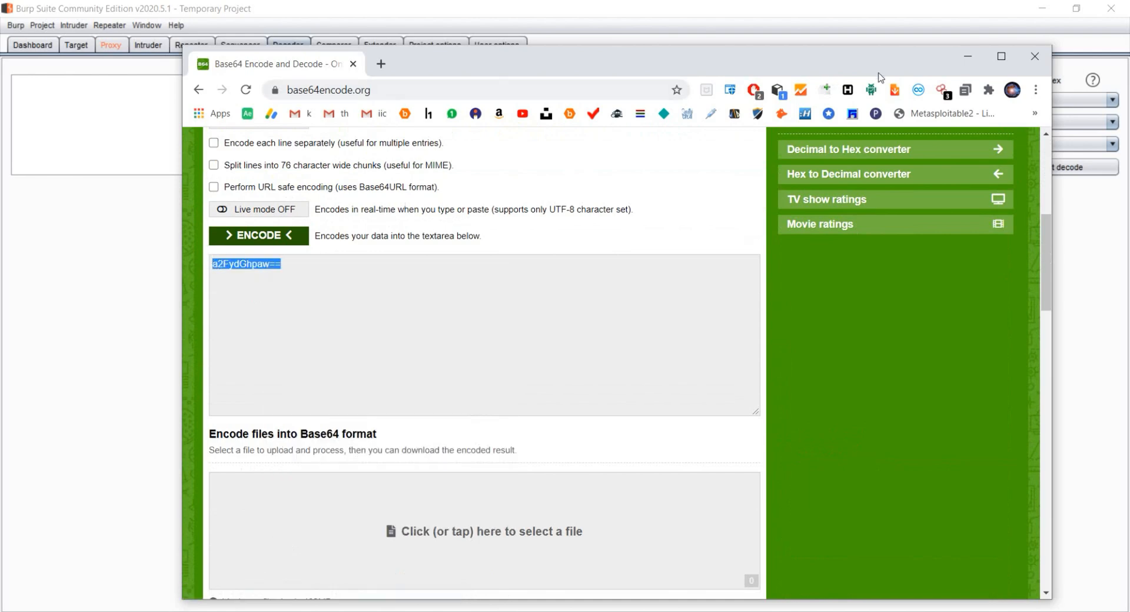
Step: Switch to the Bug Bounty notes in CherryTree and enter the first name below 99999
click(968, 56)
click(787, 611)
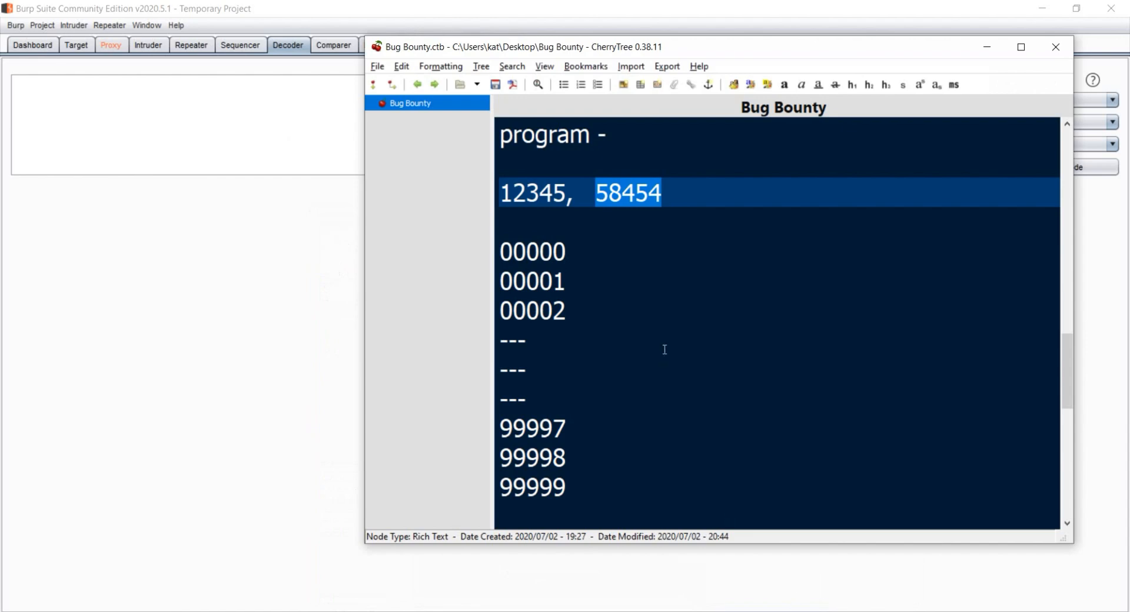
scroll(664, 350, down, 3)
click(554, 383)
text(kart)
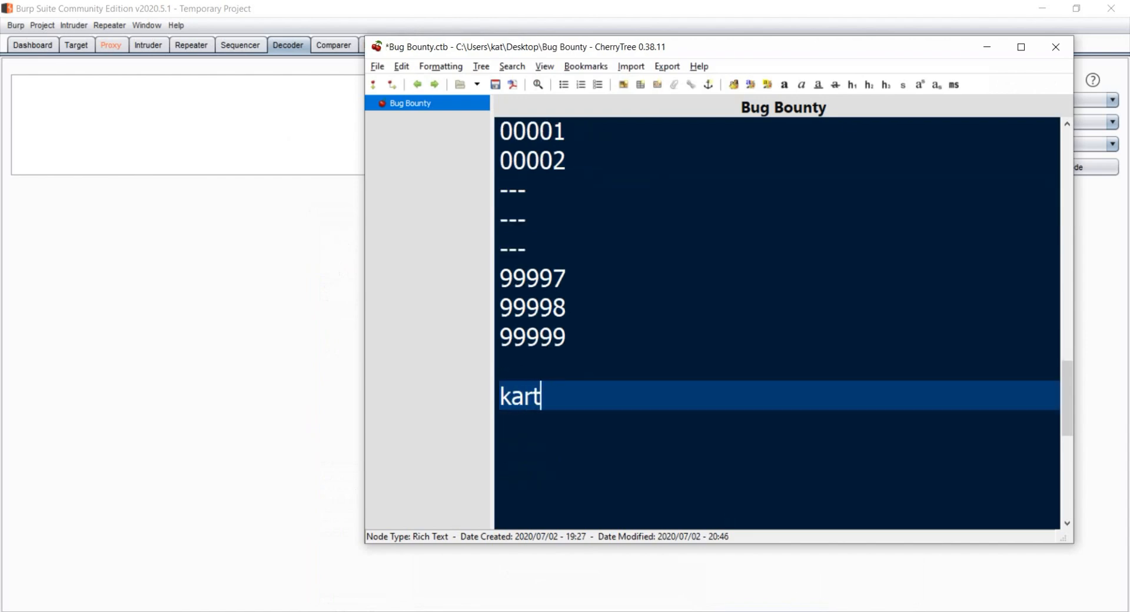
text(hik)
key(Return)
key(Return)
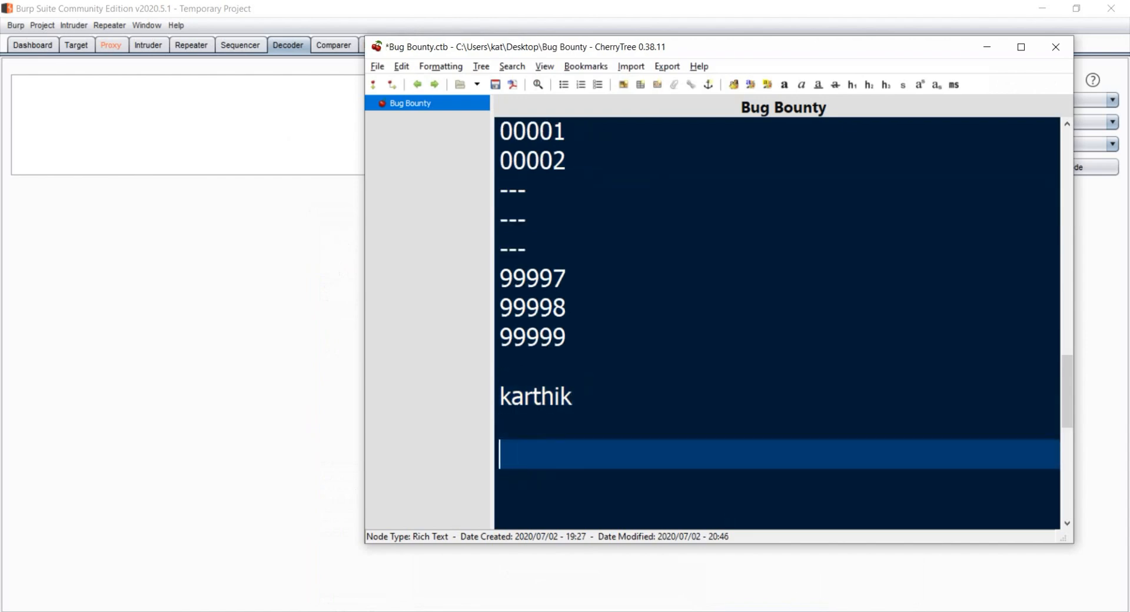
Step: Add the label base64 below the name and paste the encoded string beneath it
text(base6)
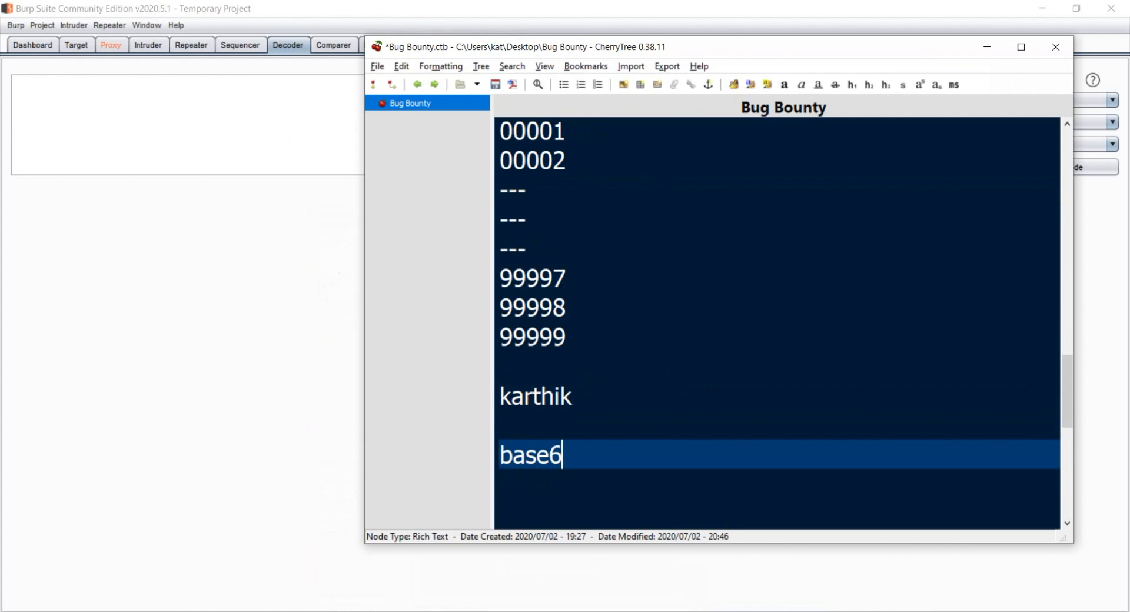
text(4)
key(Return)
key(Return)
key(ctrl+v)
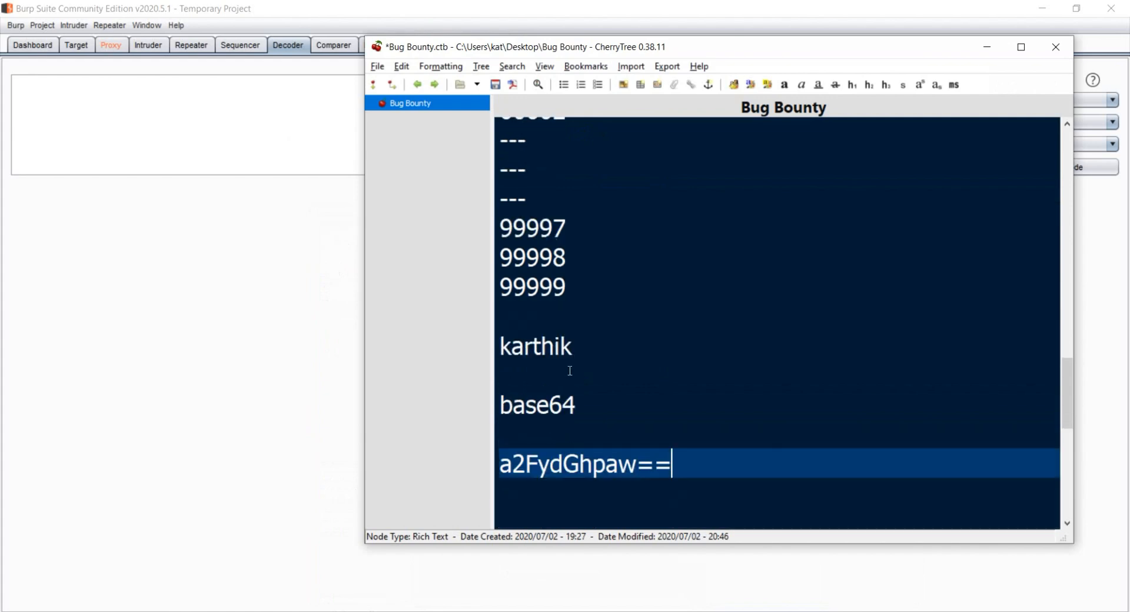
Step: Highlight the first name and the base64 label in the notes one after the other
drag(618, 353, 494, 353)
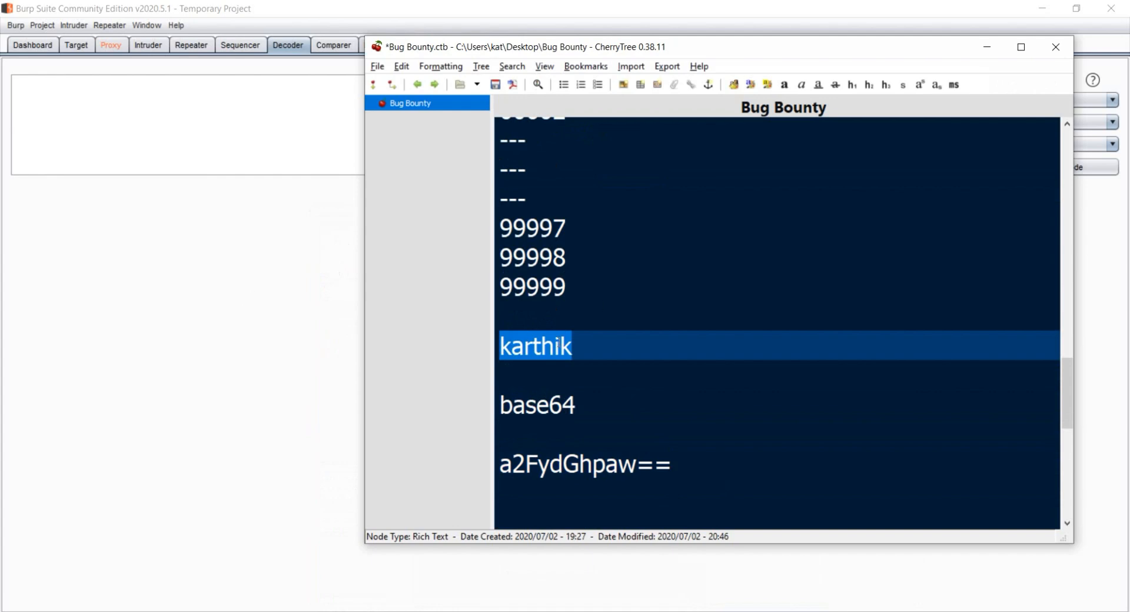
drag(548, 419, 500, 405)
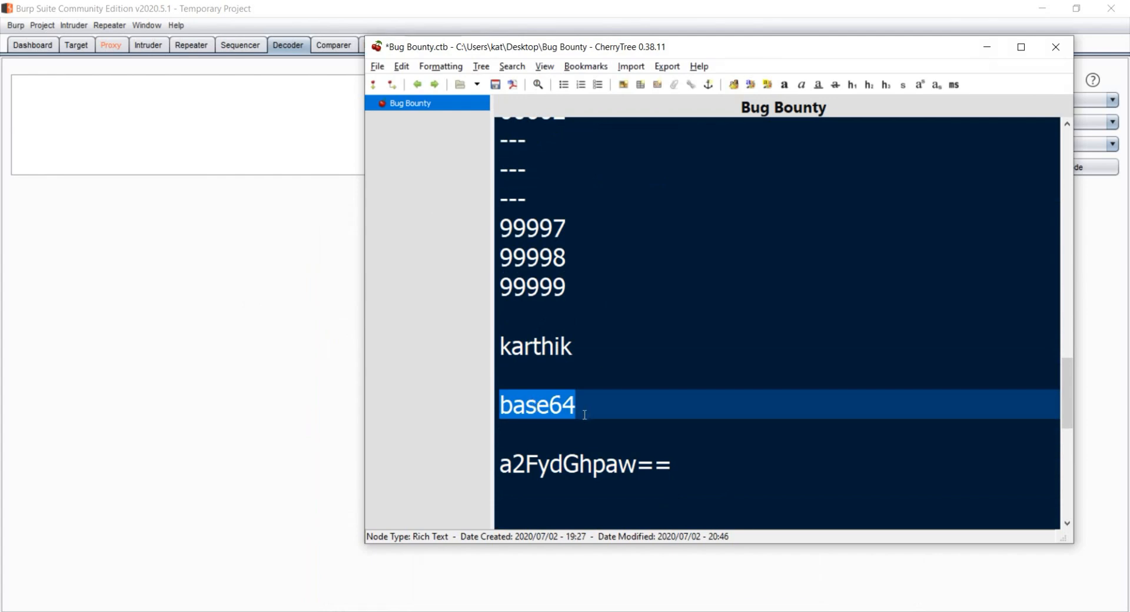
drag(499, 349, 581, 336)
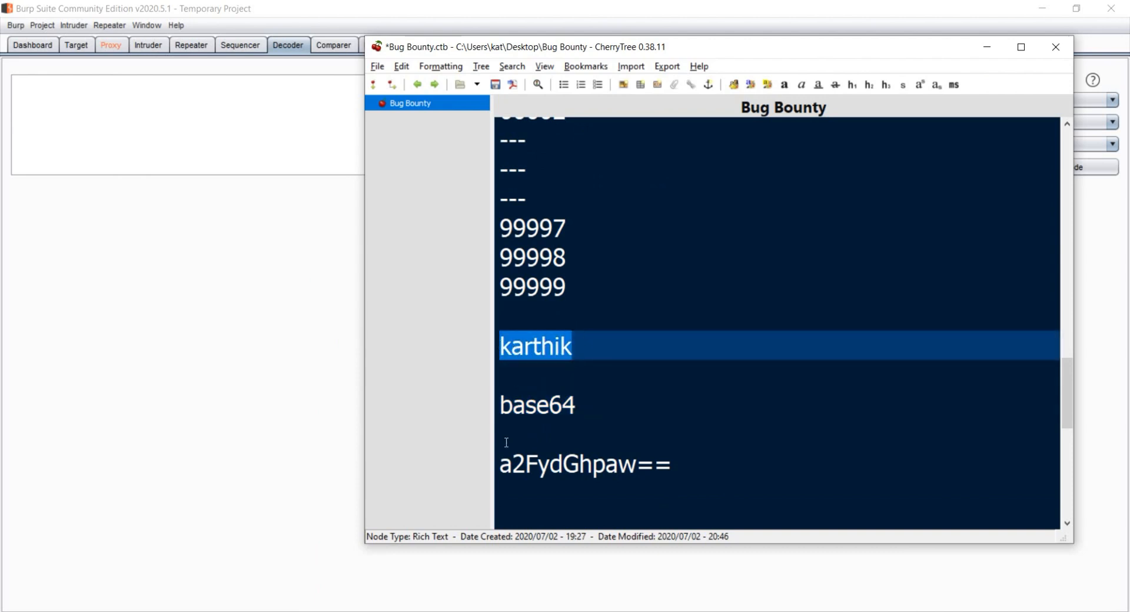
Step: Transfer the encoded string from the notes into the Decoder's input in Burp Suite
drag(500, 465, 670, 468)
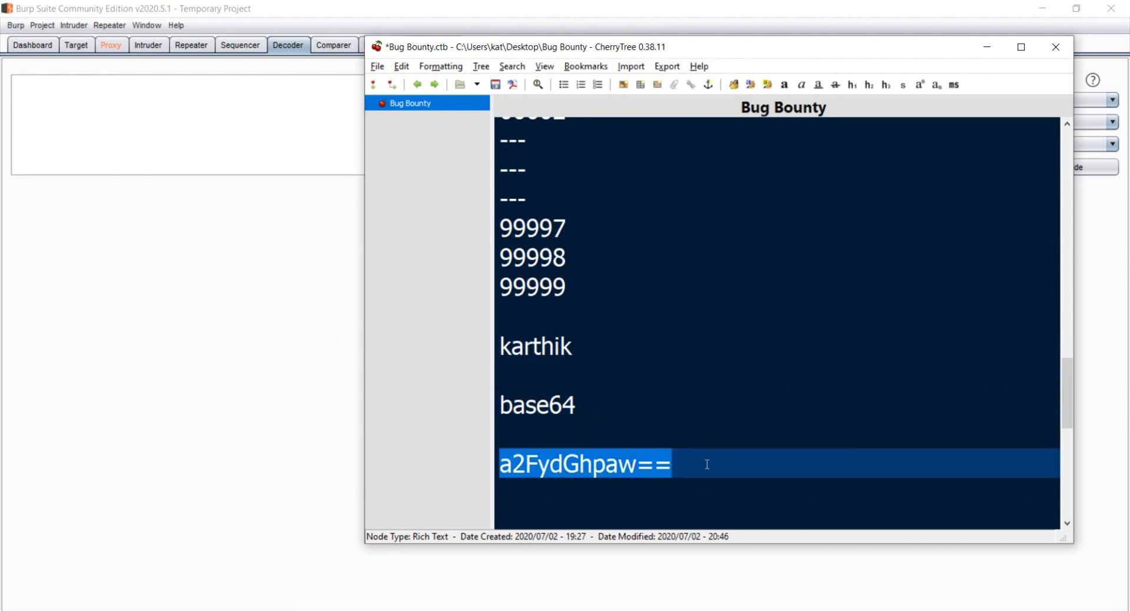
click(281, 125)
key(ctrl+v)
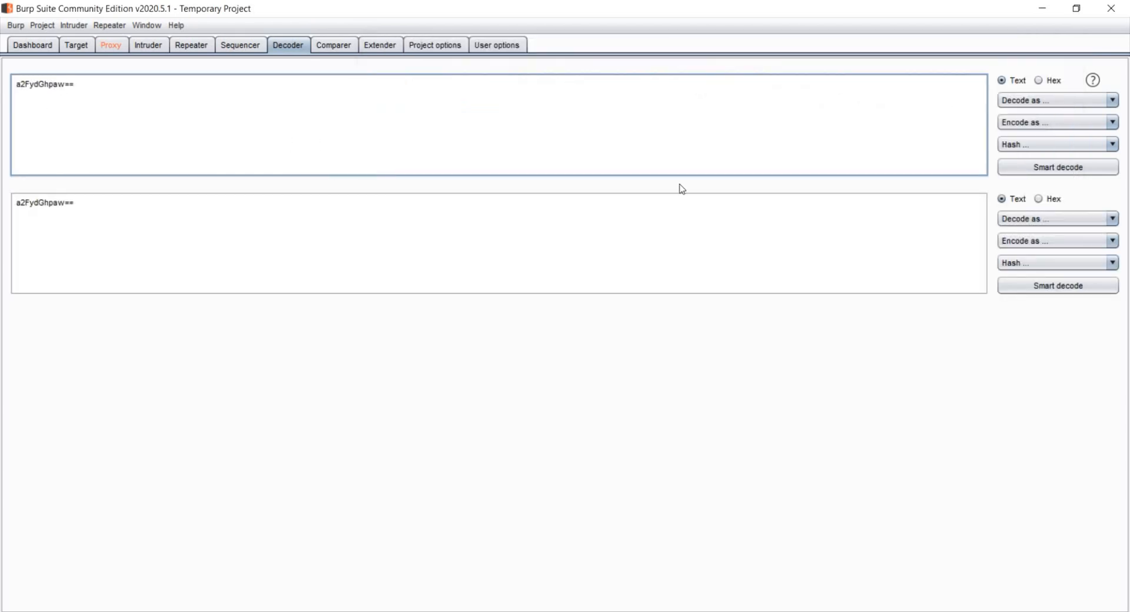
Step: Review the formats available for decoding and for encoding the pasted string
click(1028, 102)
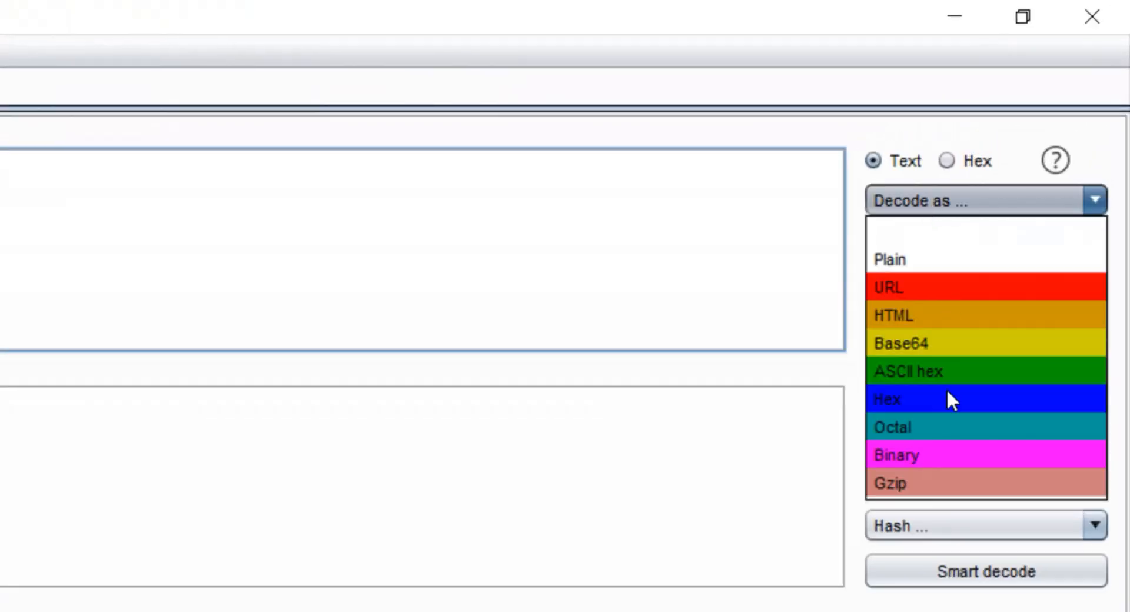
click(845, 272)
click(940, 245)
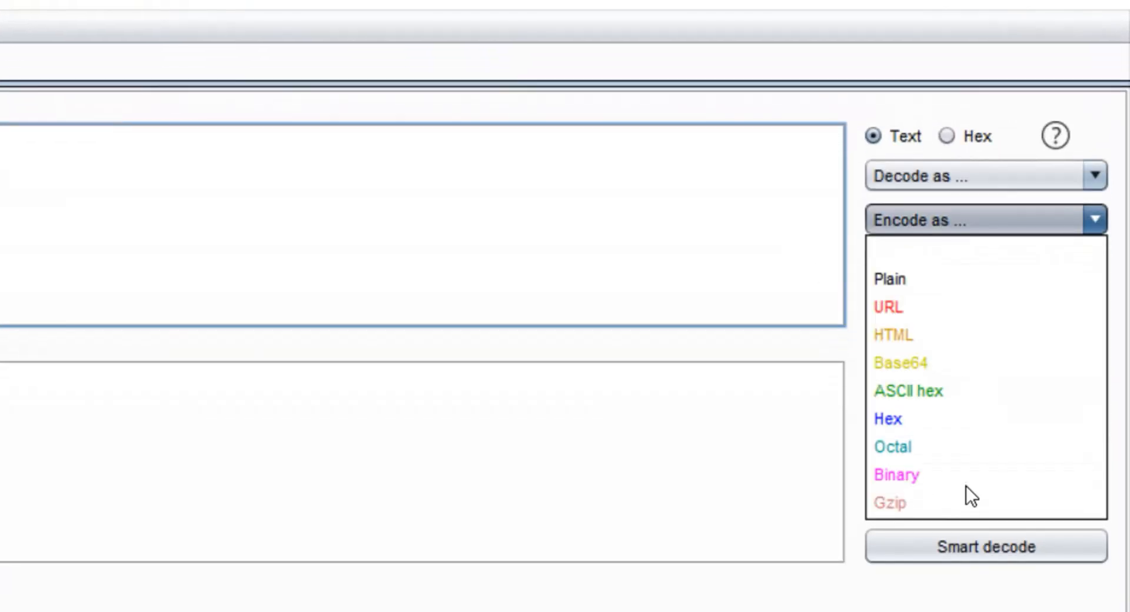
click(800, 240)
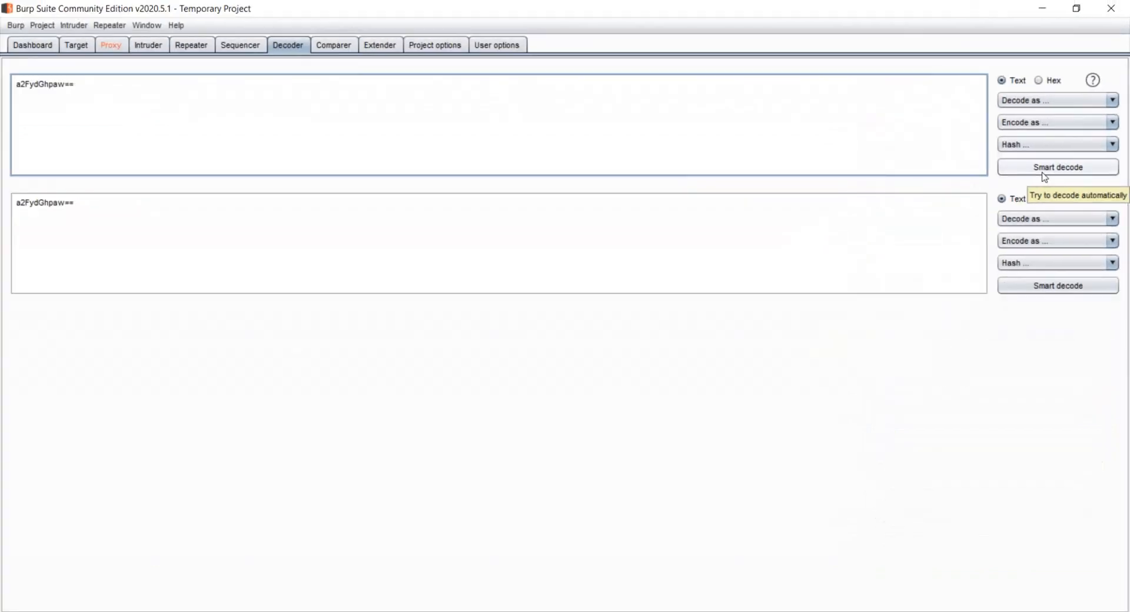
Step: Try Smart decode on the encoded string, and decode it as Base64
click(1043, 172)
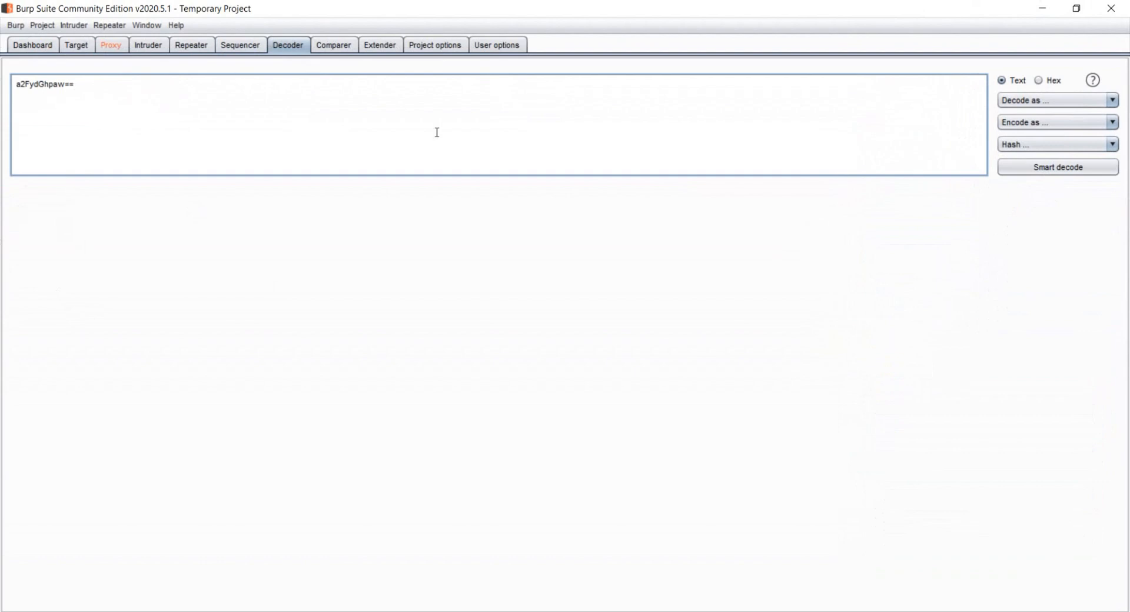
click(1040, 105)
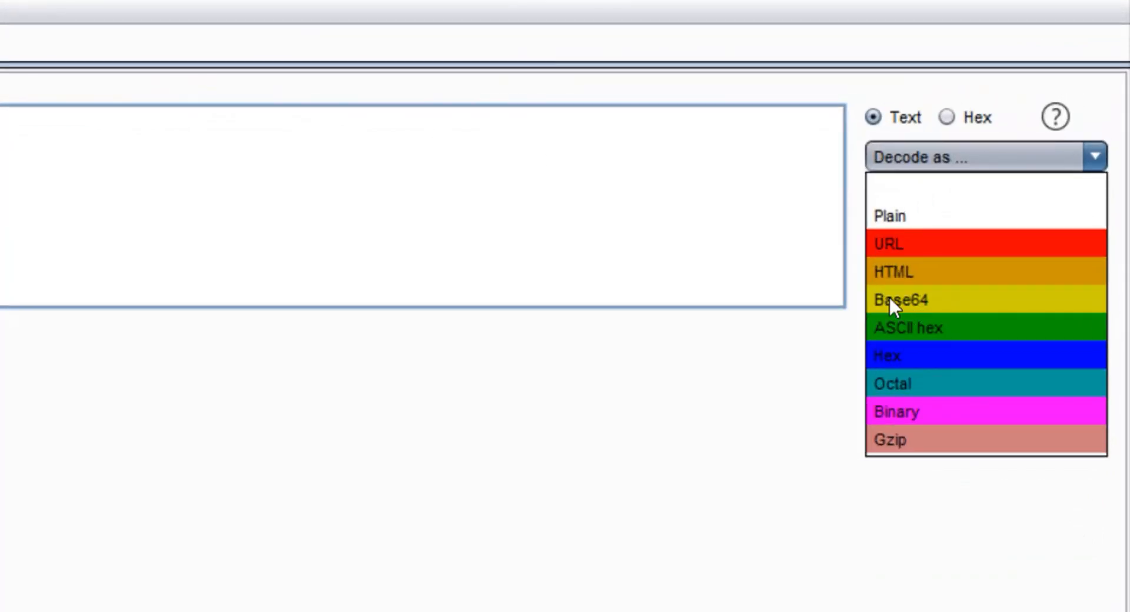
click(889, 296)
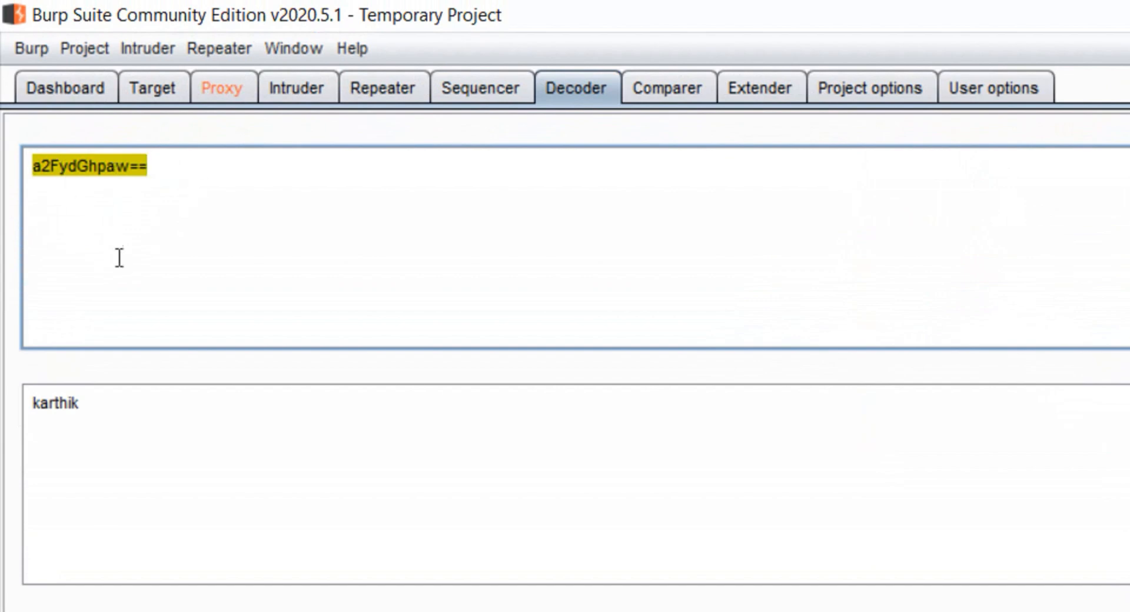
click(92, 408)
key(ctrl+a)
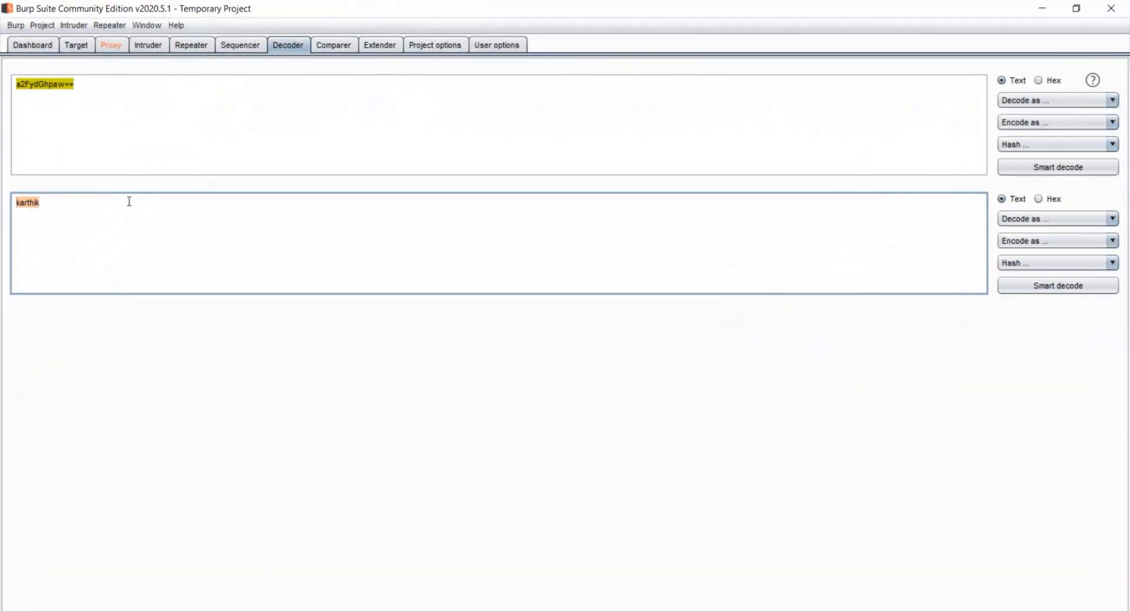
Step: Add a name= parameter line below the headers of the intercepted google.com request in the Proxy
click(116, 49)
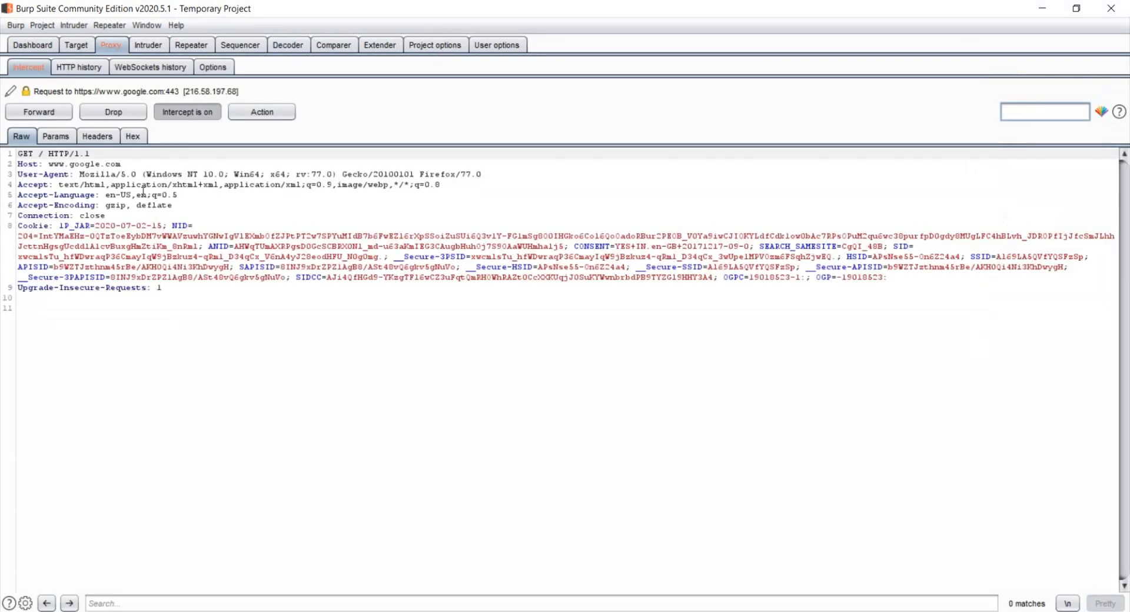
drag(189, 293, 3, 160)
click(213, 299)
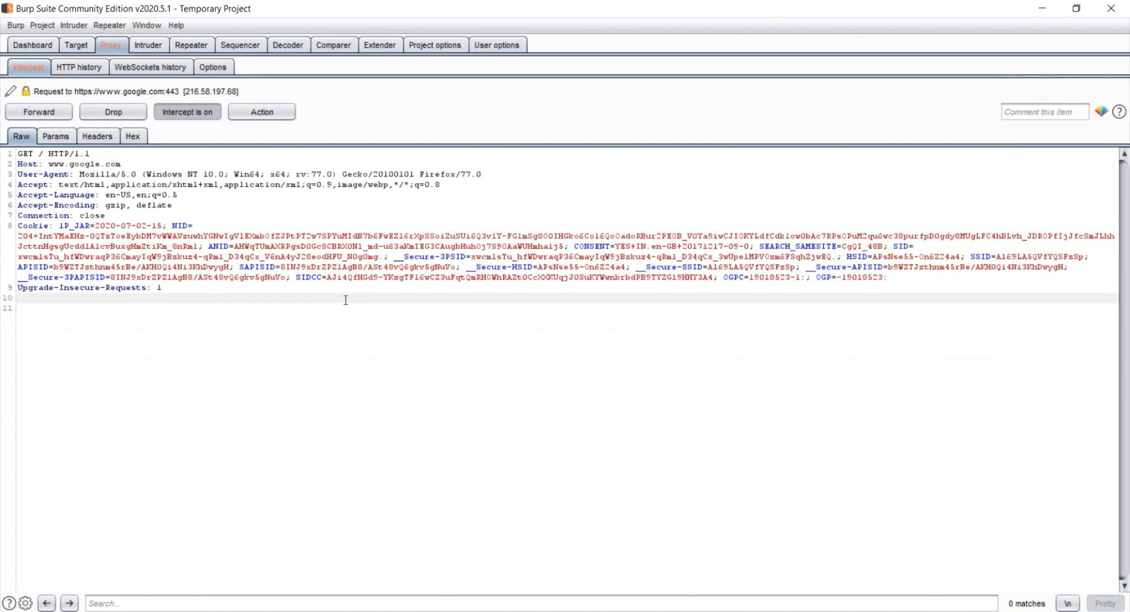
key(Return)
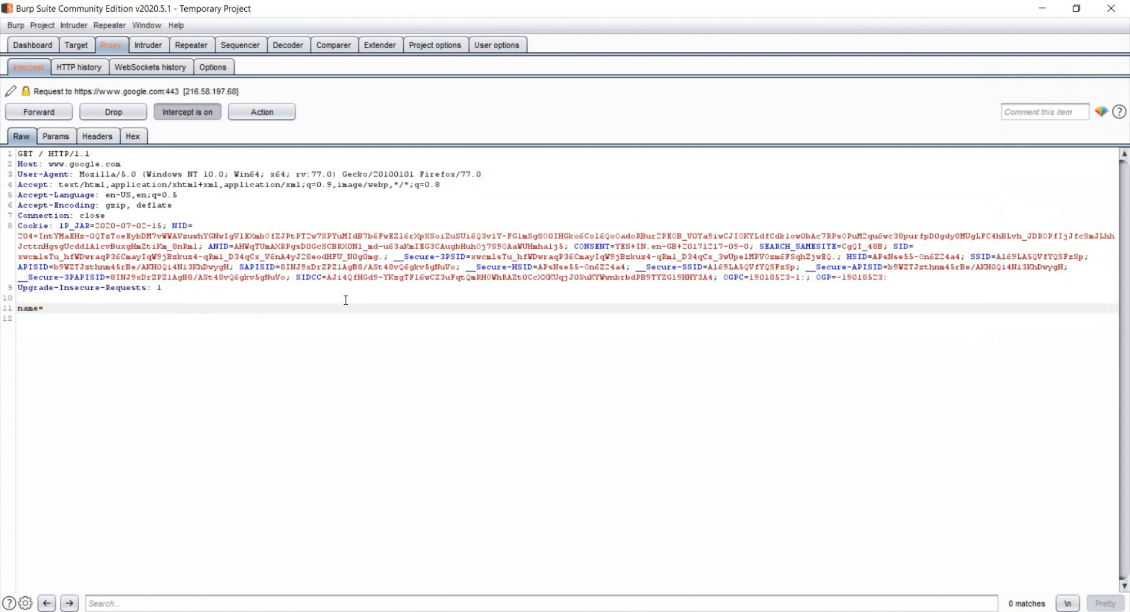
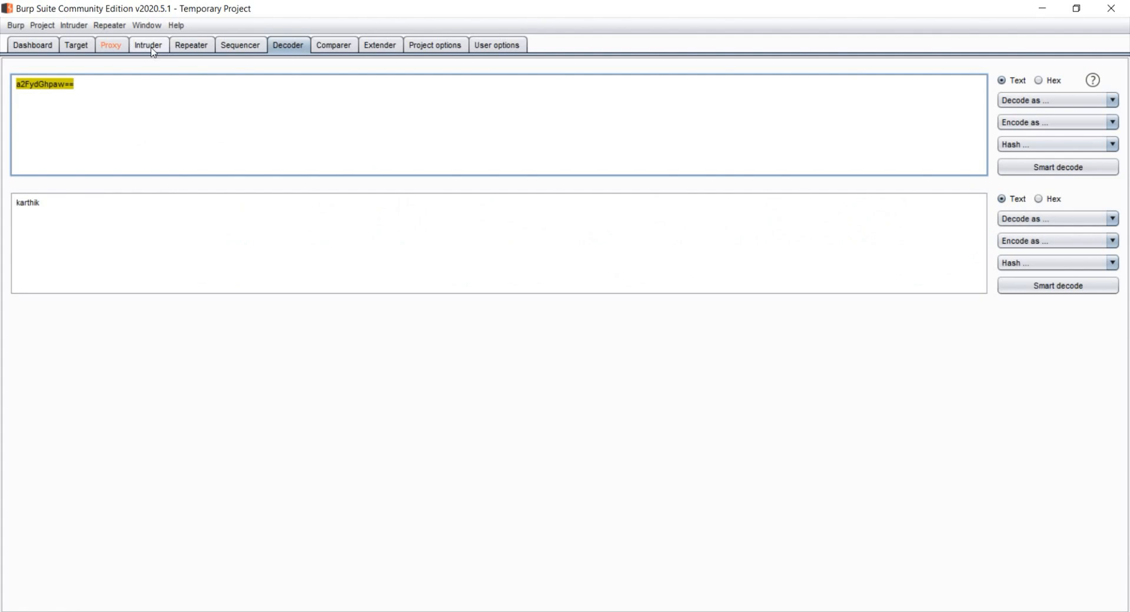
click(150, 205)
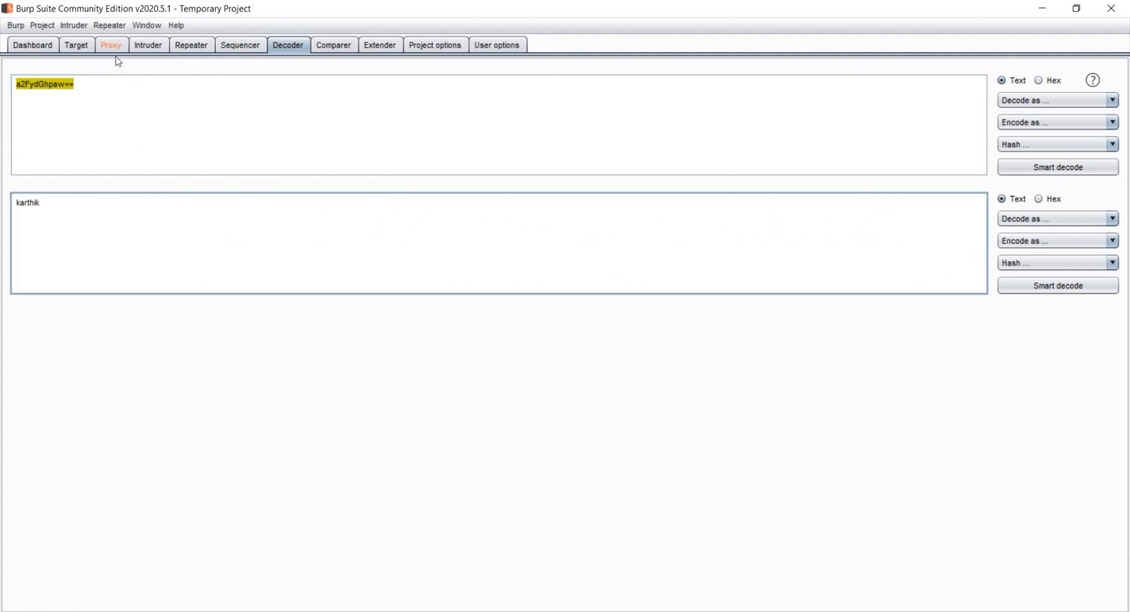
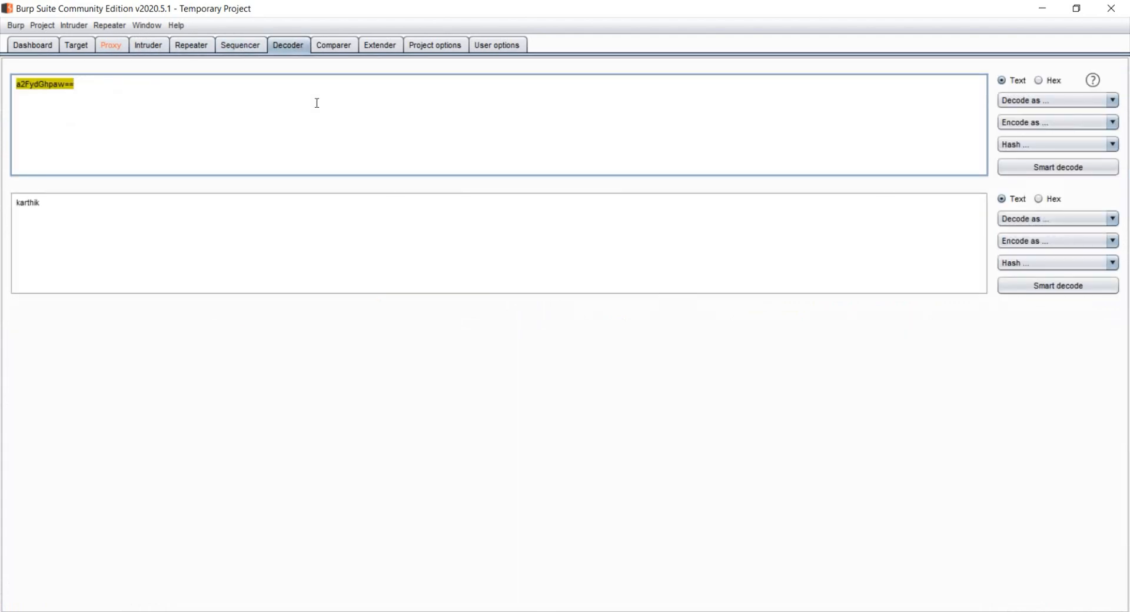
Step: Send the response of the fourth play.google.com POST entry in the Target site map to Comparer
click(110, 47)
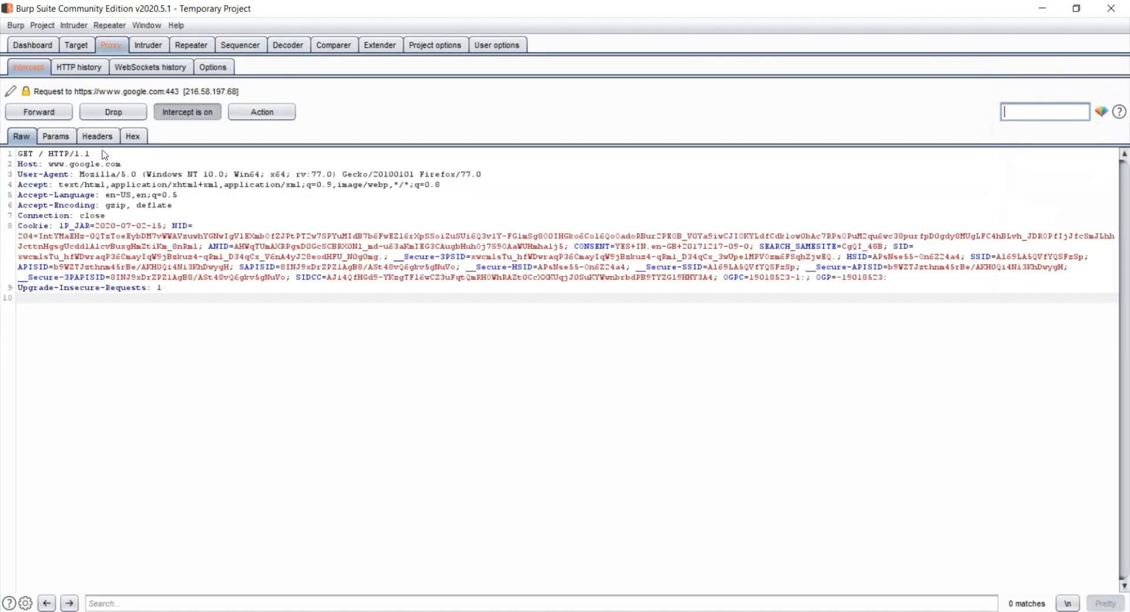
click(76, 45)
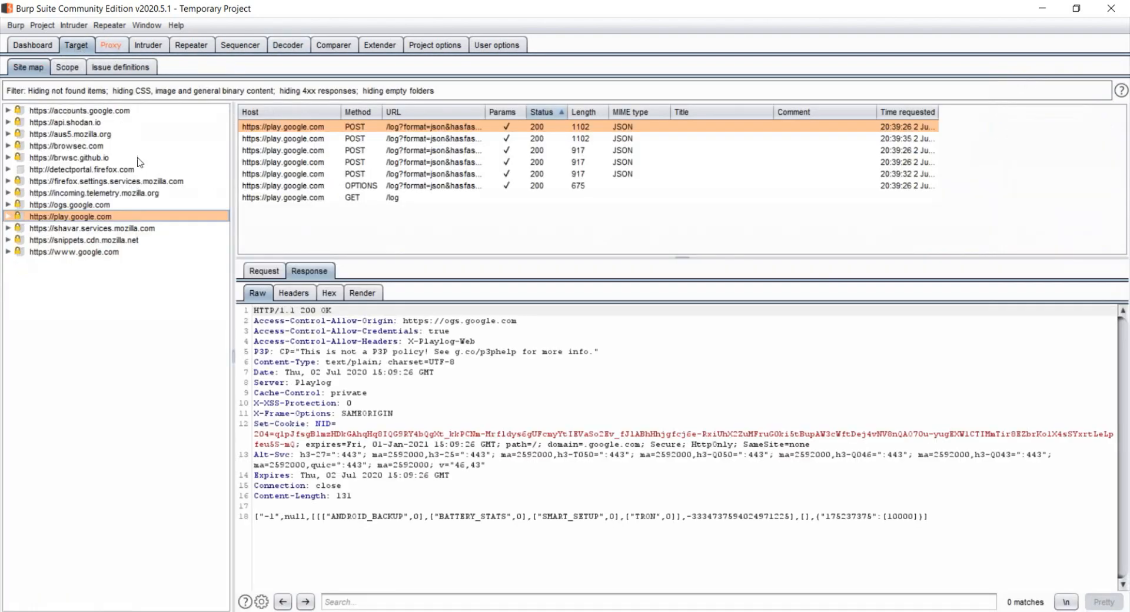
double_click(277, 162)
right_click(444, 375)
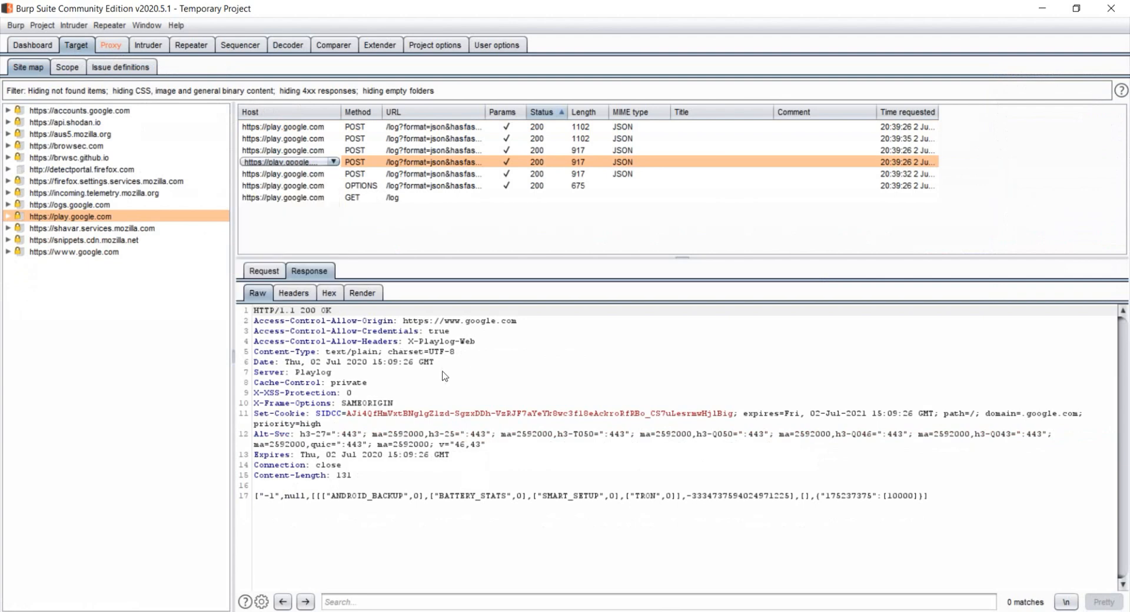
click(483, 420)
Step: Send the response of the play.google.com OPTIONS entry to Comparer
click(358, 184)
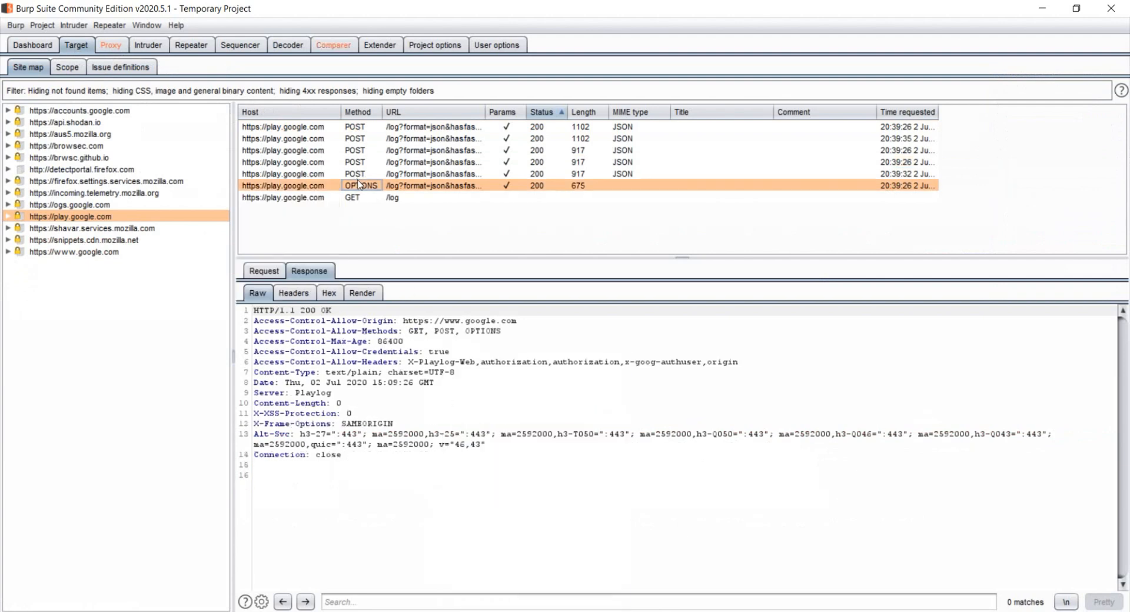
right_click(403, 343)
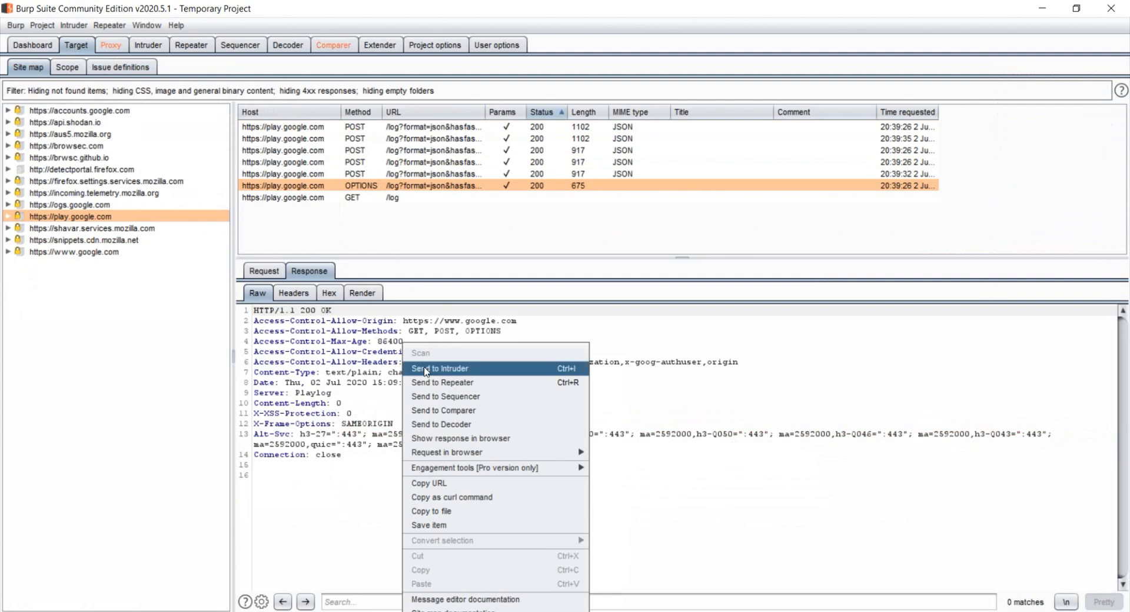
click(452, 410)
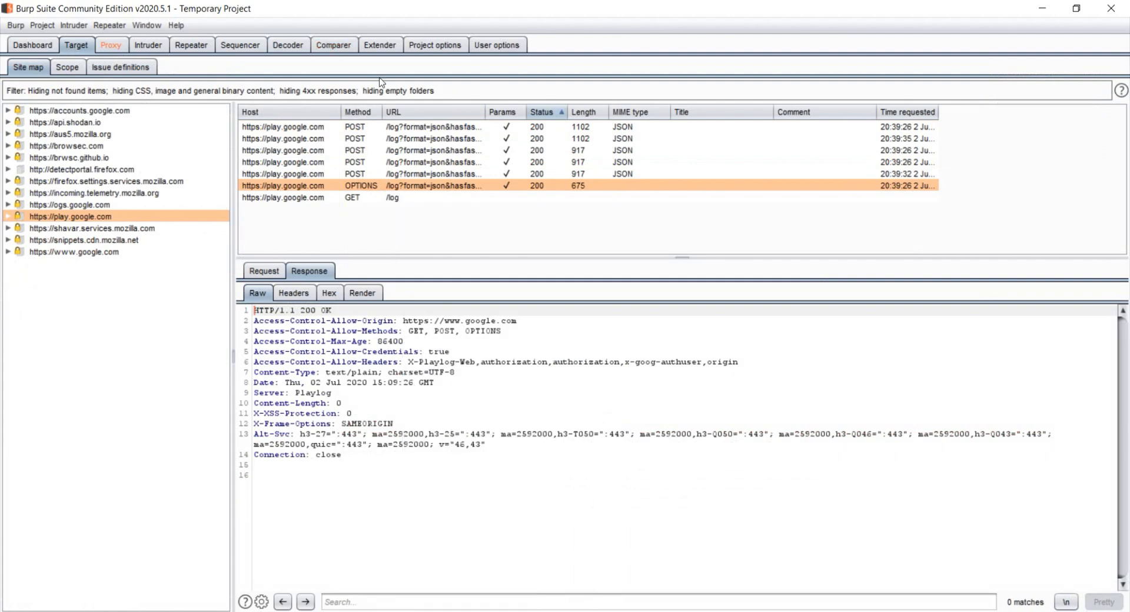
Step: Compare the two play.google.com responses by words in Comparer, review the differences and close the comparison
click(334, 46)
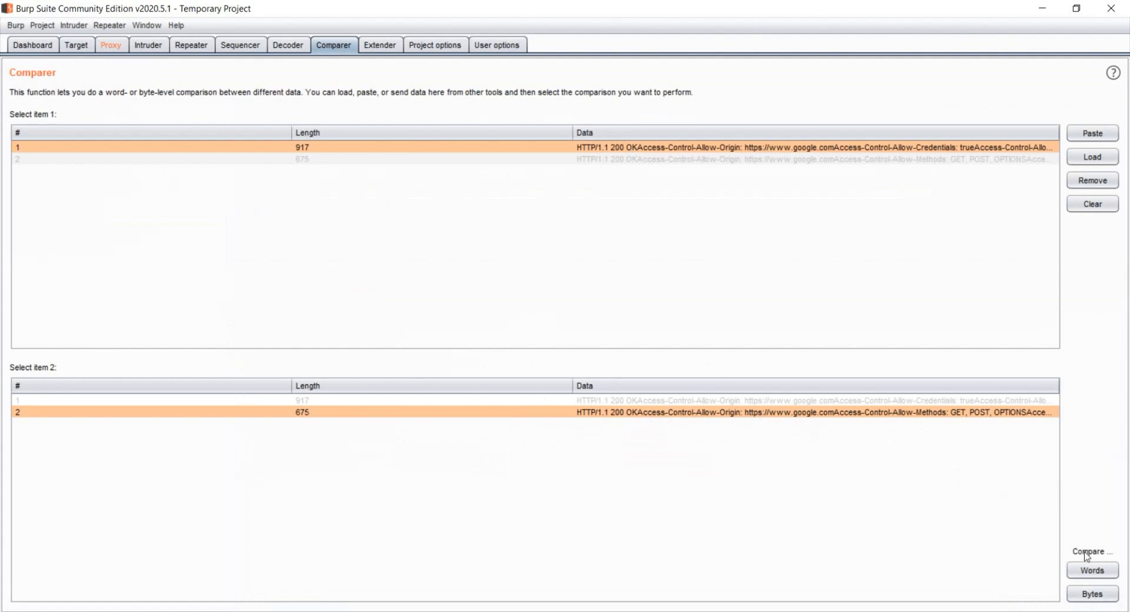
click(1102, 574)
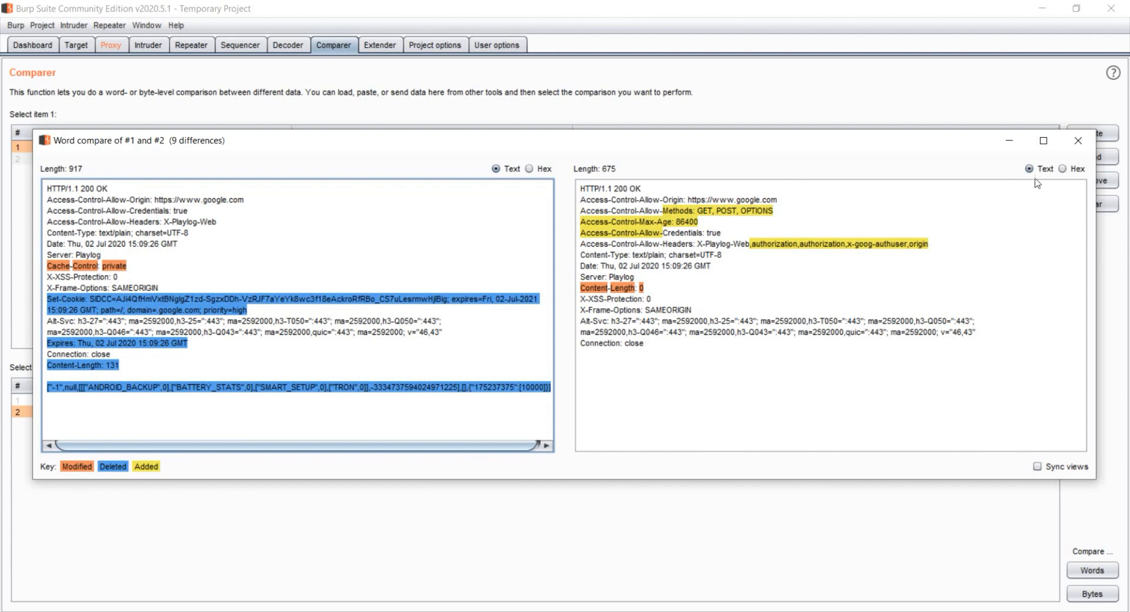
click(1077, 142)
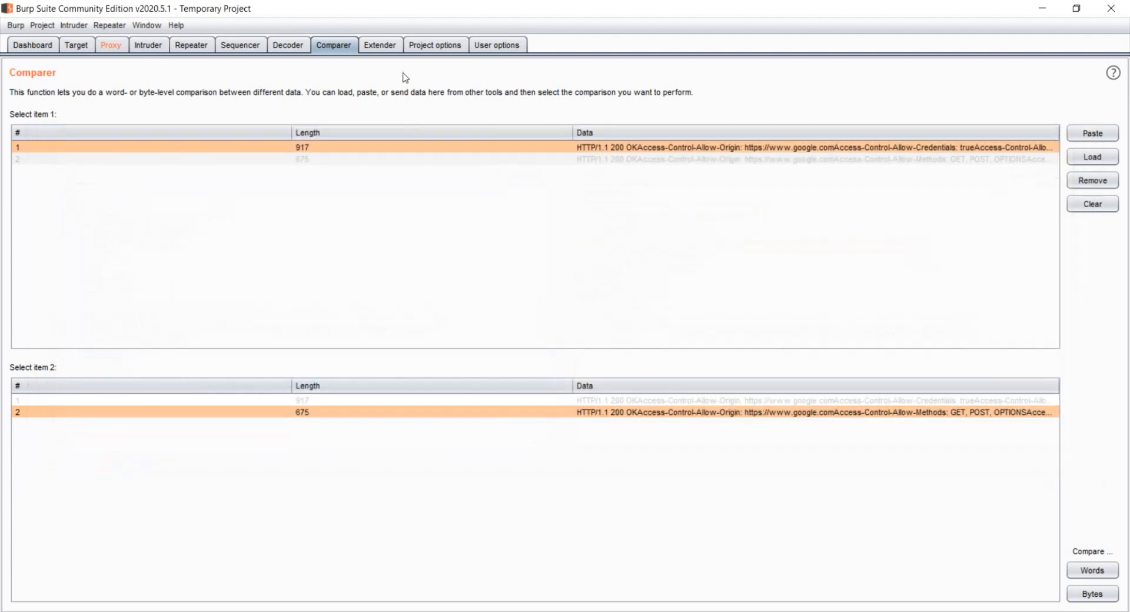
Step: Show the intercepted google.com request in Proxy and arrange the Burp Suite and Firefox windows side by side
click(107, 47)
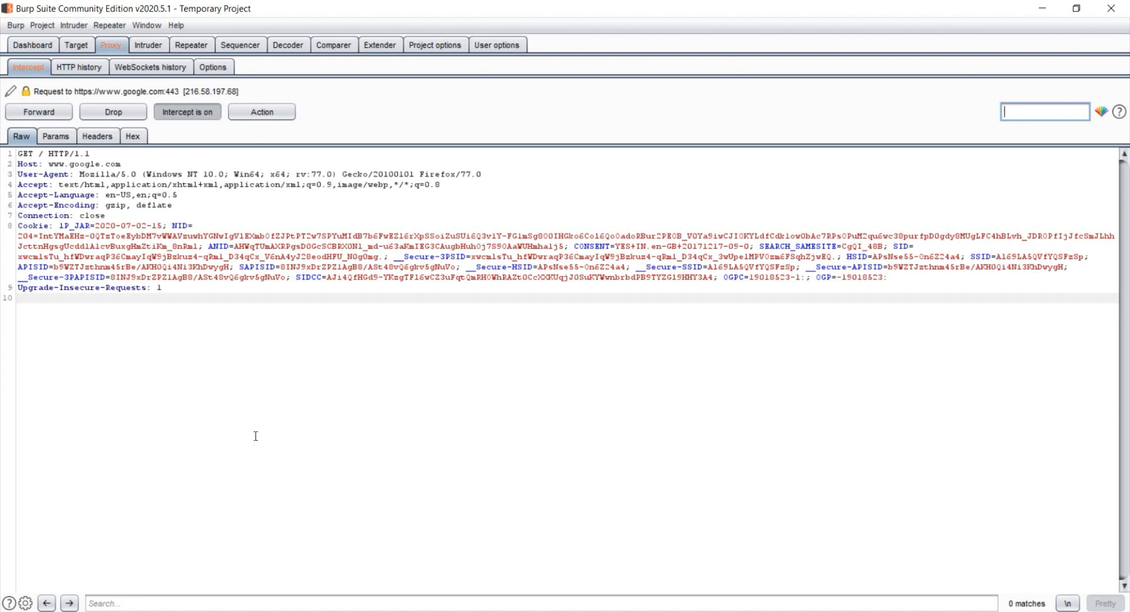
click(508, 35)
drag(507, 11, 292, 53)
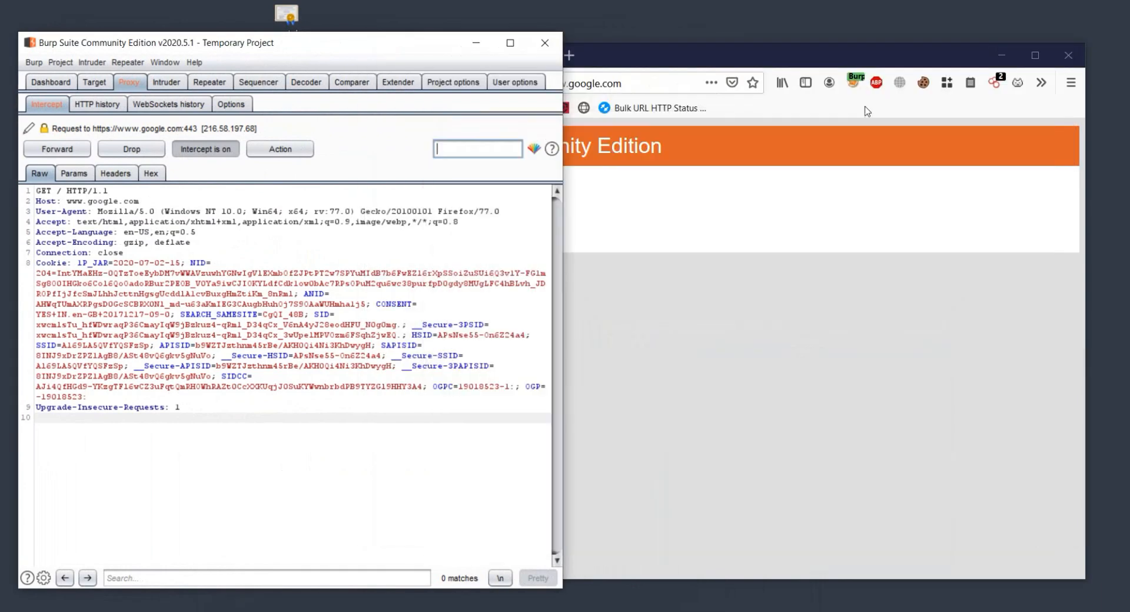
click(778, 66)
drag(358, 213, 580, 222)
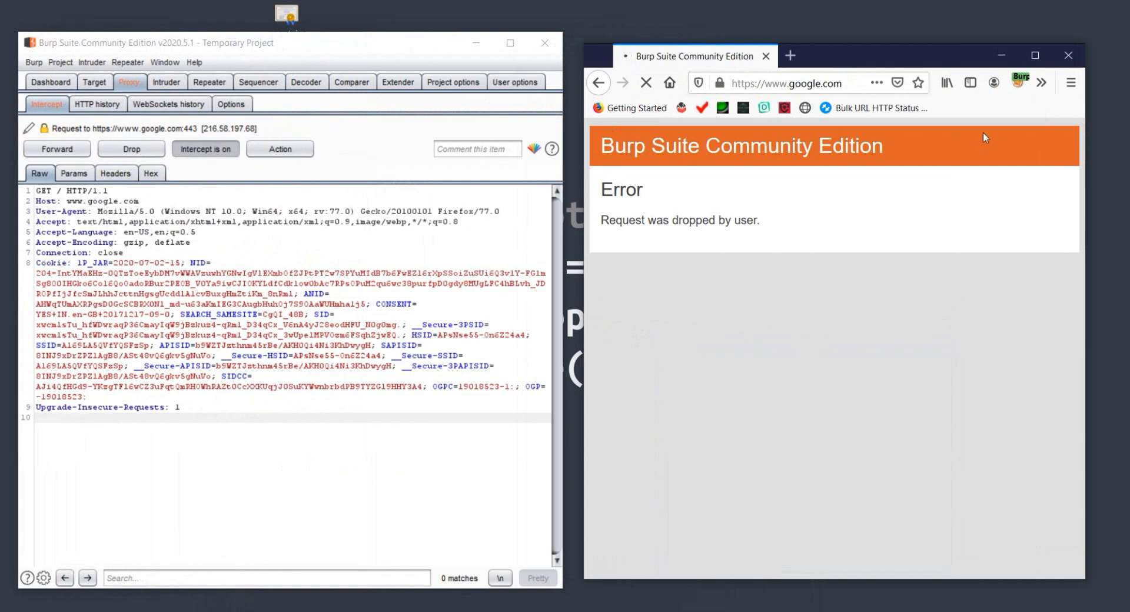
Step: Check in FoxyProxy which proxy Firefox is using, leaving the selection as it is
click(1018, 86)
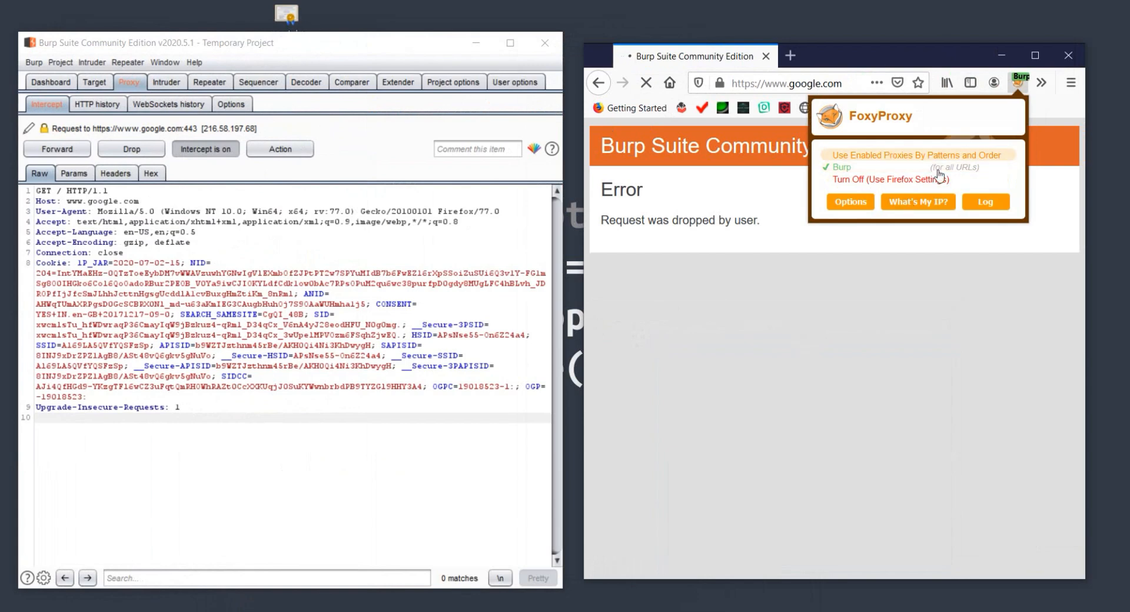
click(749, 190)
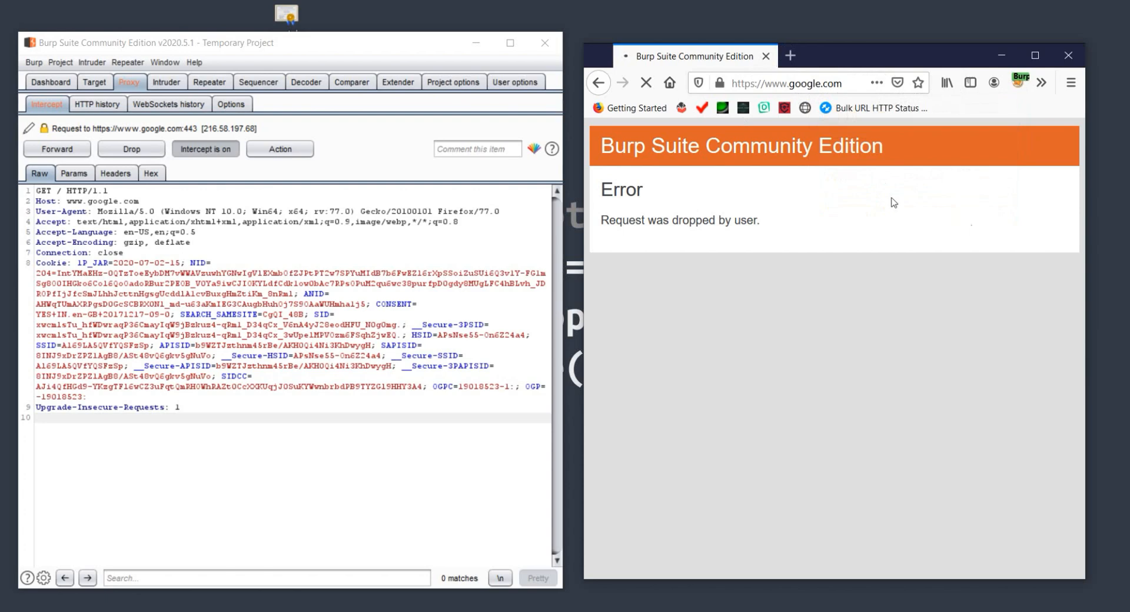
Step: Reposition the Burp Suite window and the cacert.der desktop icon so that the icon sits above the window
drag(326, 44, 322, 138)
drag(283, 18, 371, 80)
drag(373, 136, 370, 111)
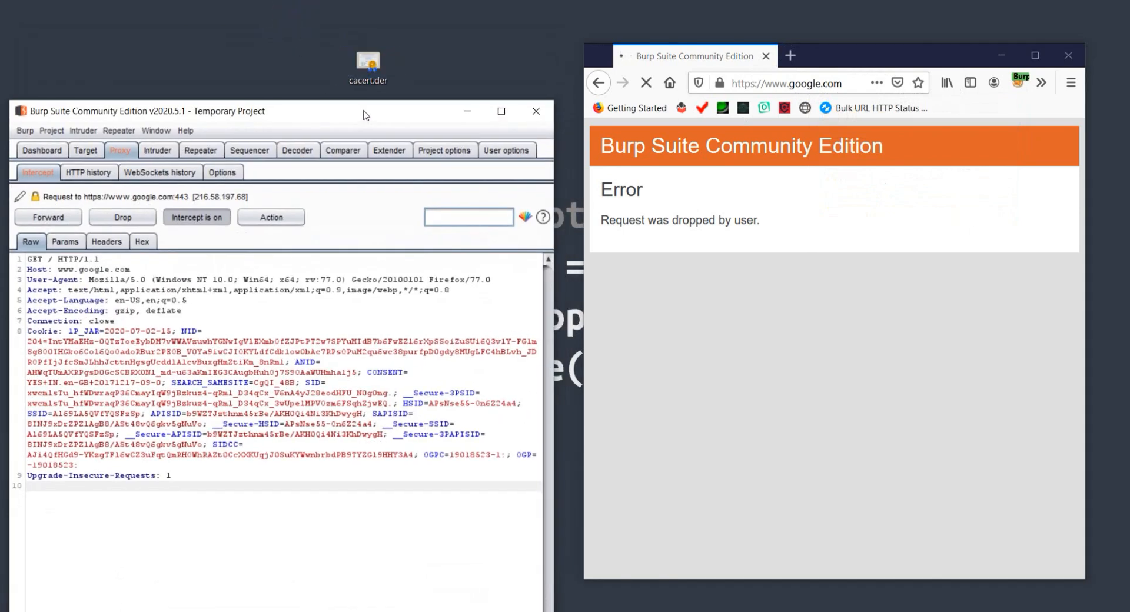
drag(368, 62, 364, 33)
drag(355, 101, 360, 66)
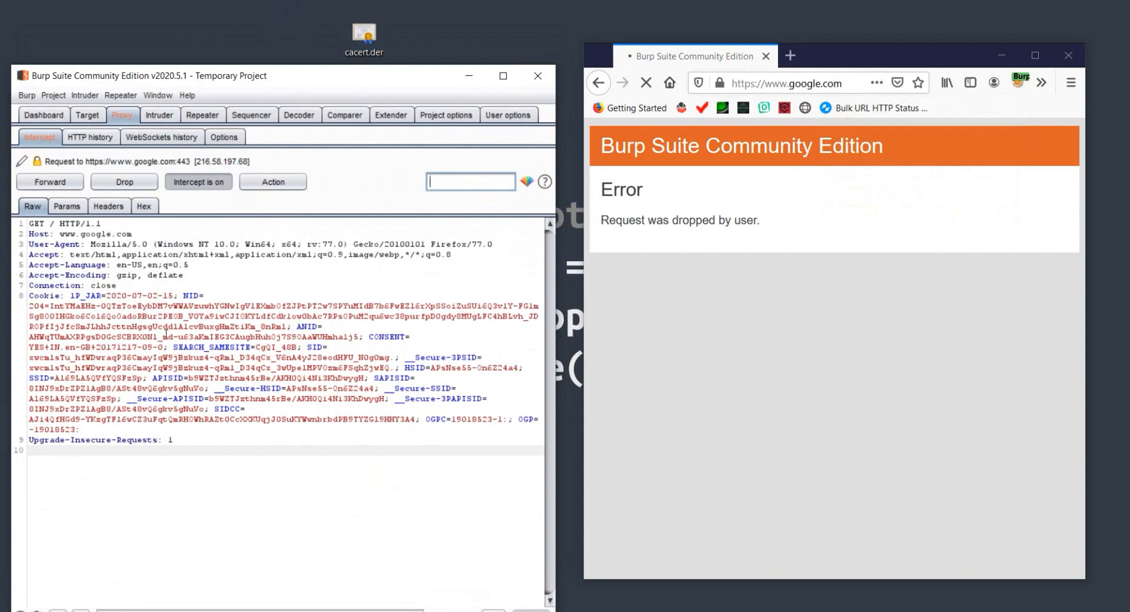
Step: Forward the intercepted google.com request and turn interception off, with the whole Burp Suite window on screen
click(53, 183)
click(54, 185)
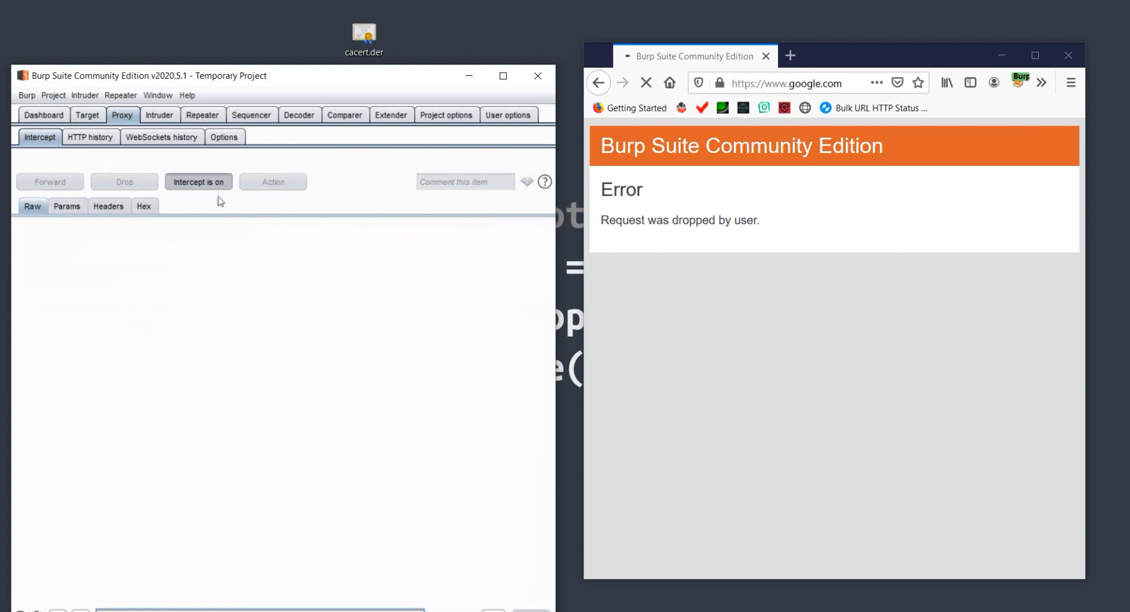
click(196, 188)
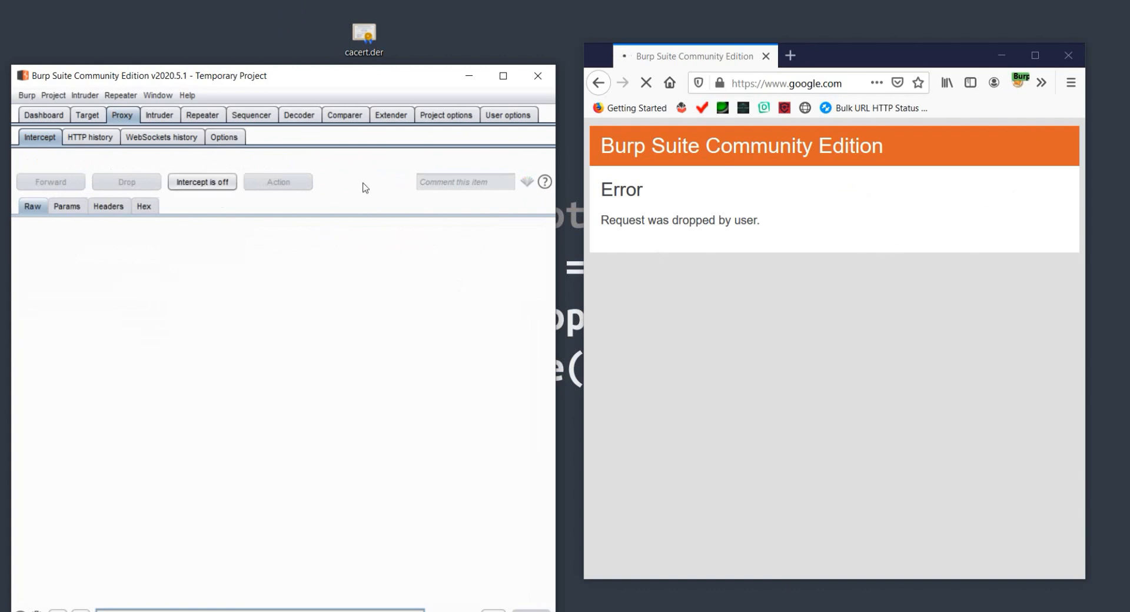
drag(376, 86, 373, 55)
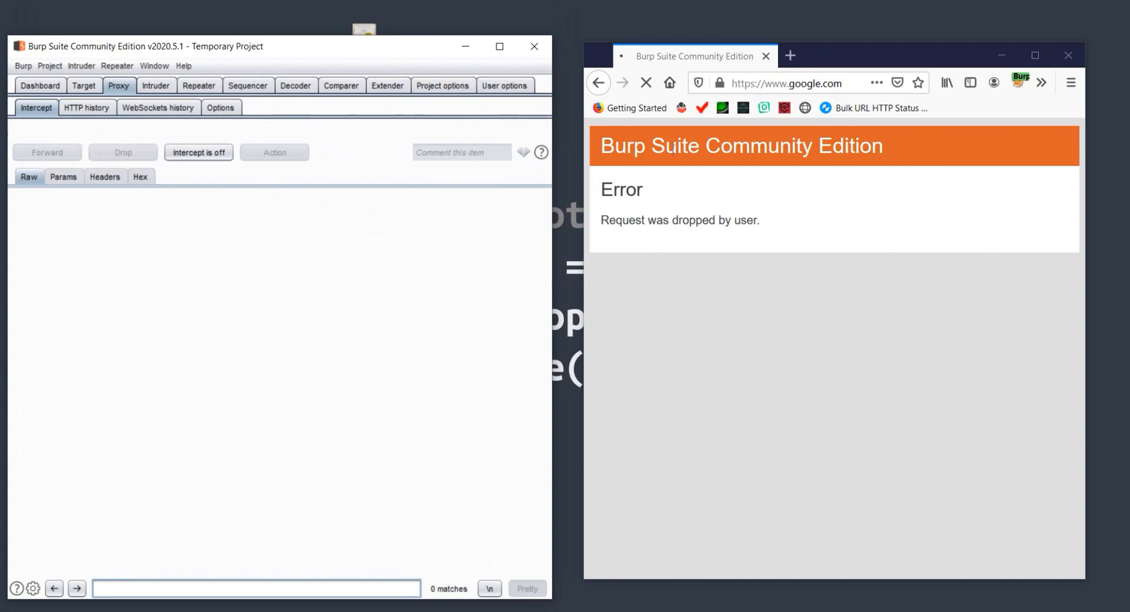
click(646, 83)
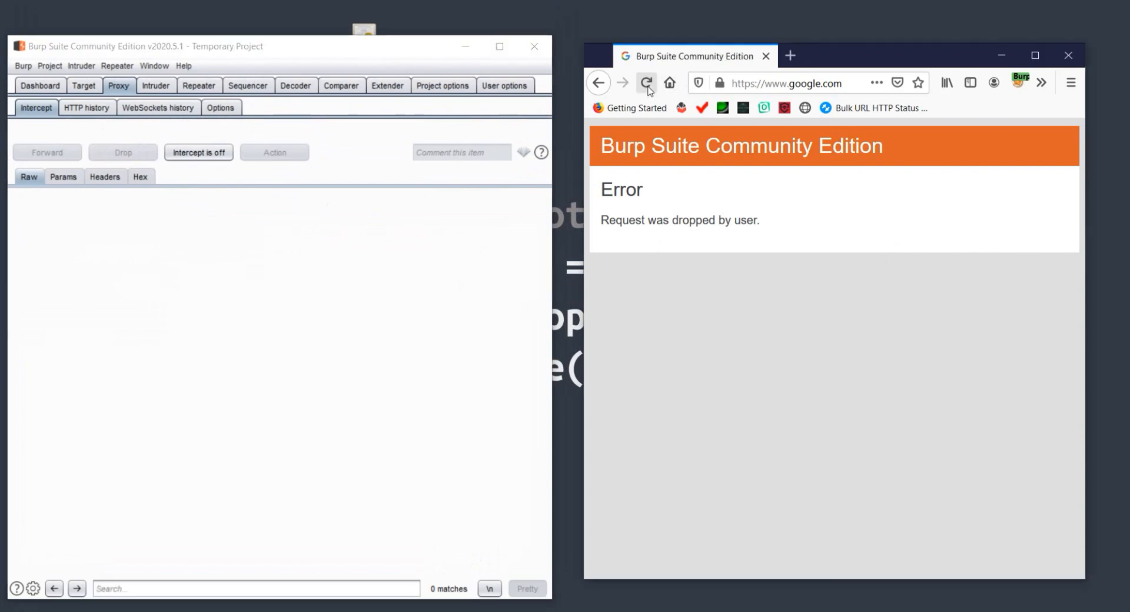
click(647, 86)
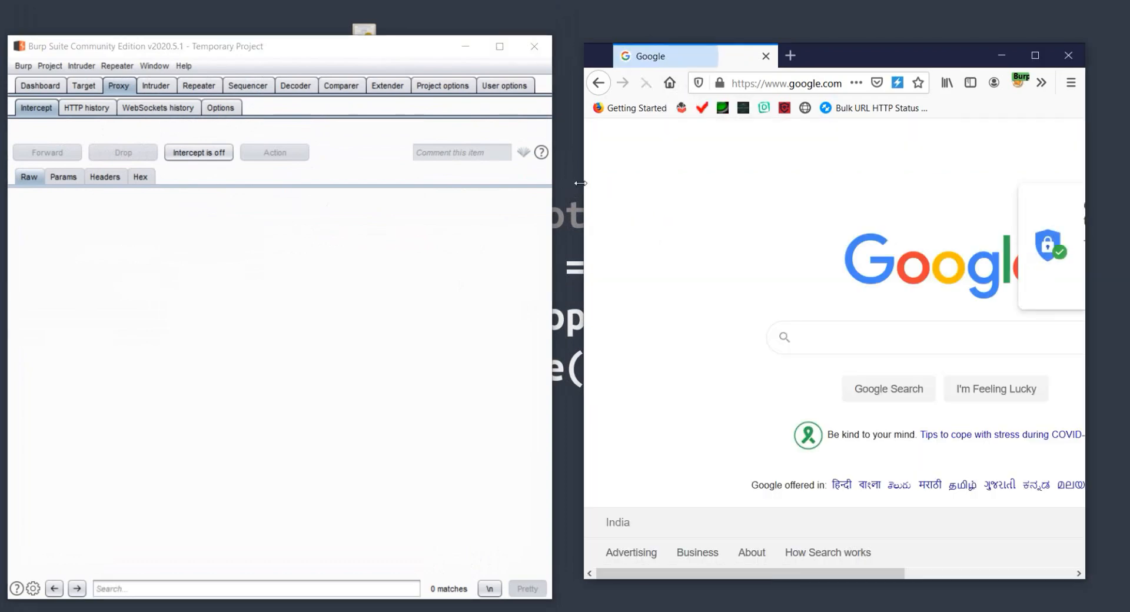
drag(584, 171, 375, 141)
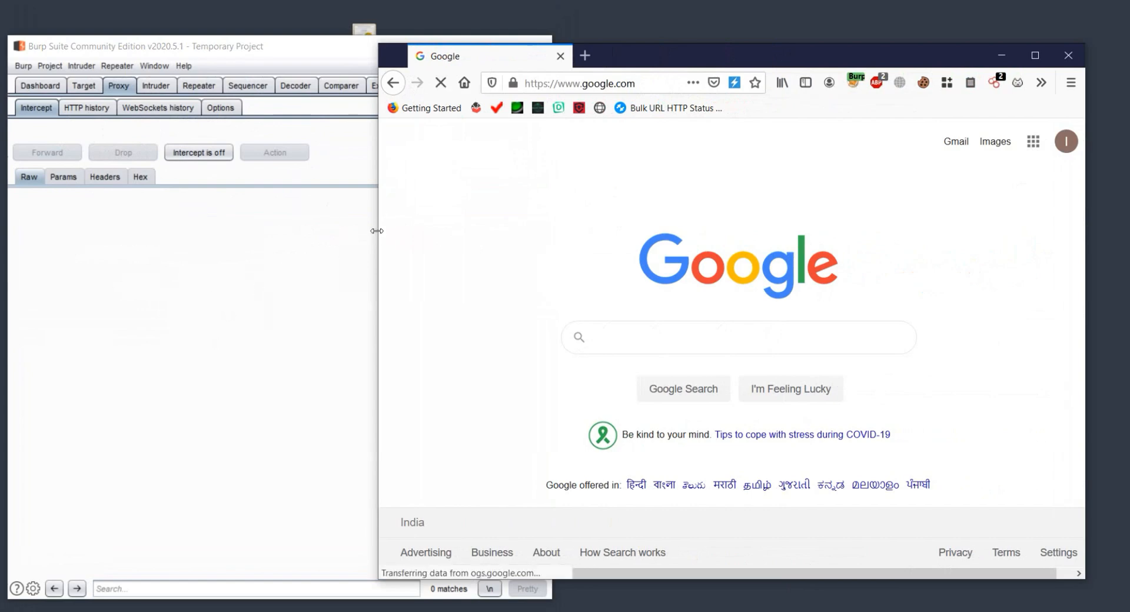
drag(373, 232, 561, 261)
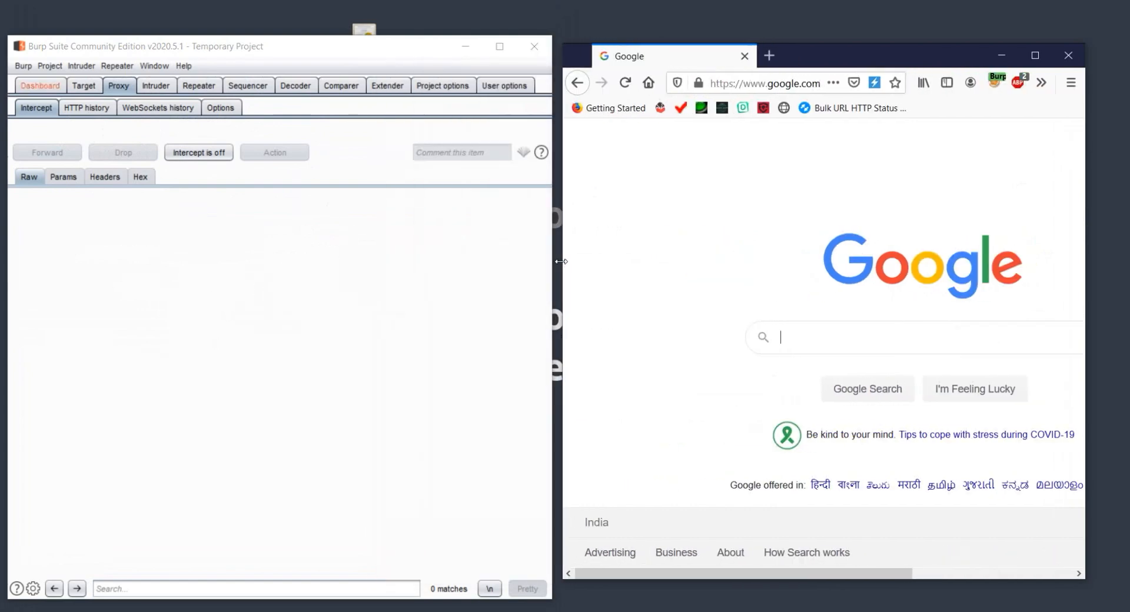
click(259, 282)
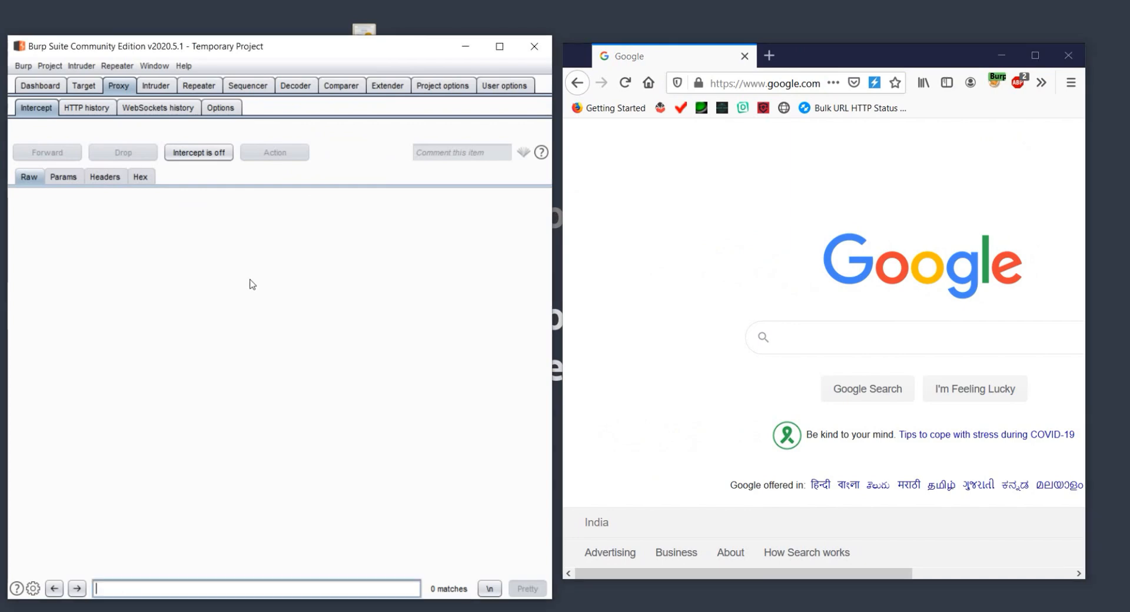